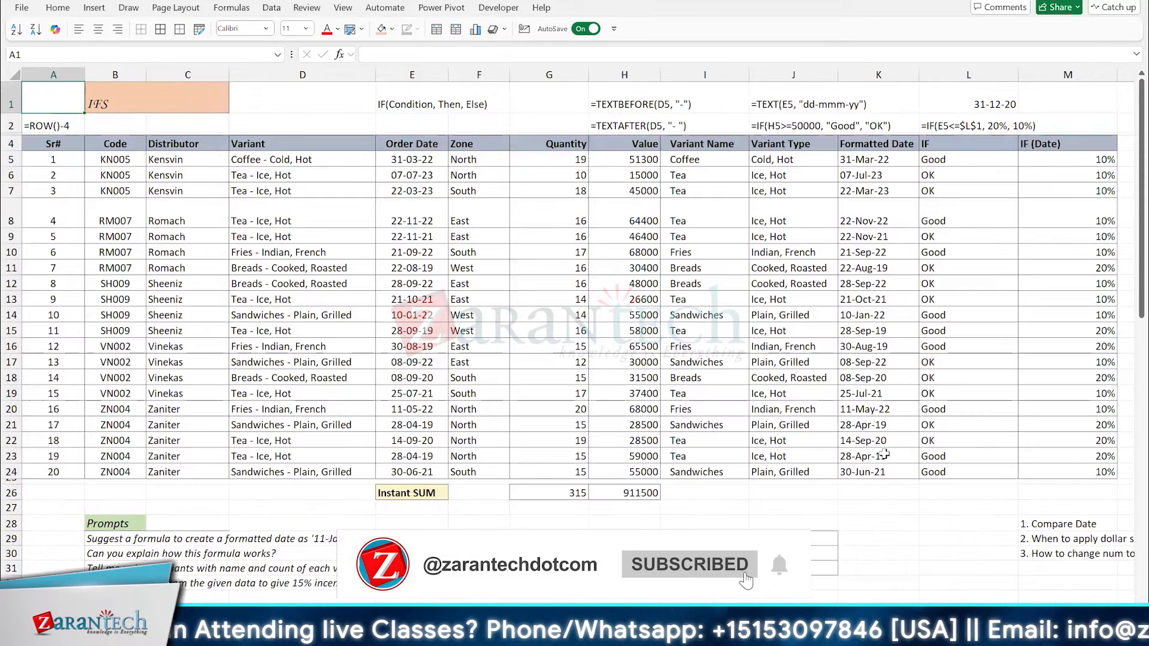
- Review the IFS sheet's columns and the IF (Date) formula in M10, and open the Filter sheet
scroll(830, 211, "right", 2)
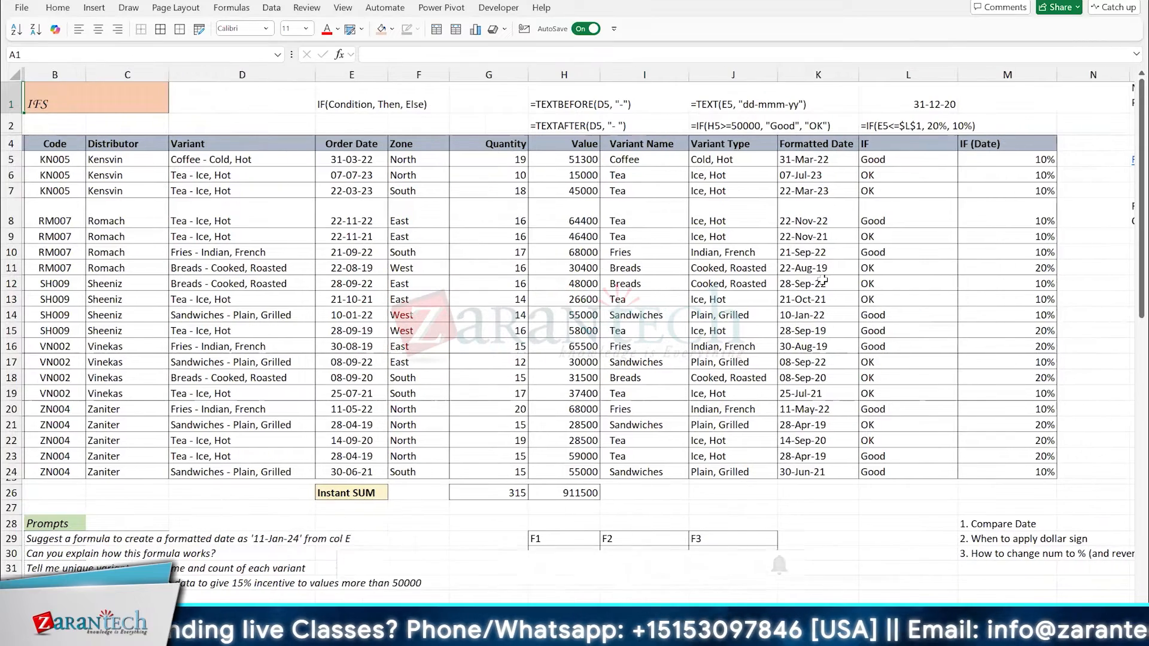
scroll(824, 280, "right", 1)
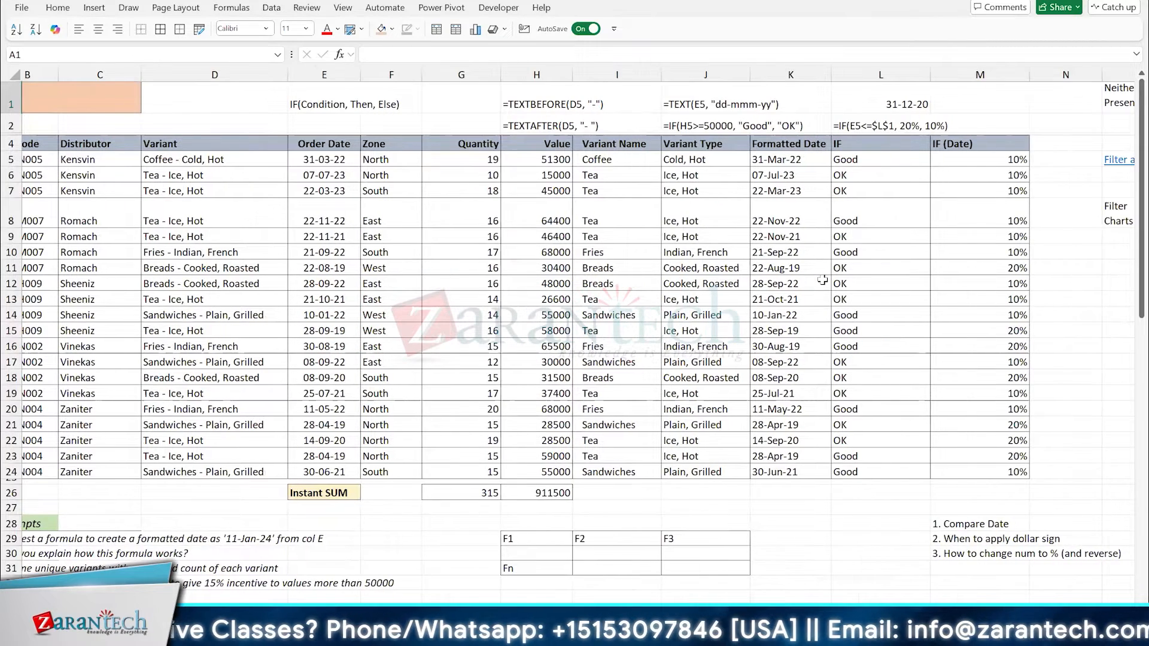
scroll(822, 280, "right", 3)
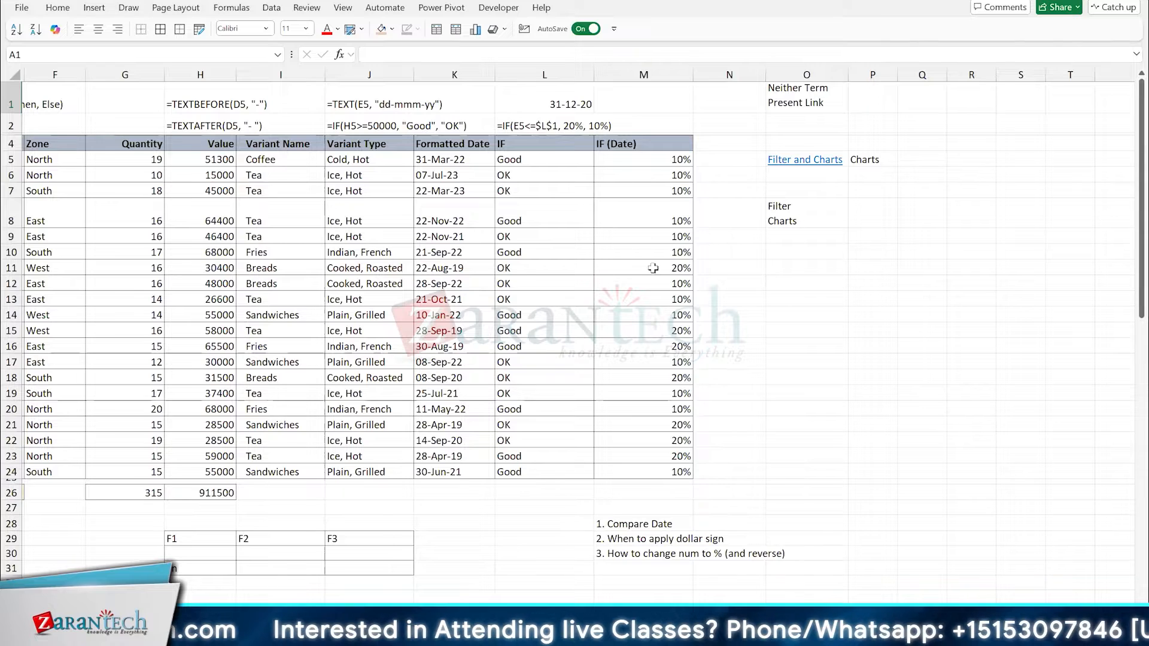
left_click(640, 253)
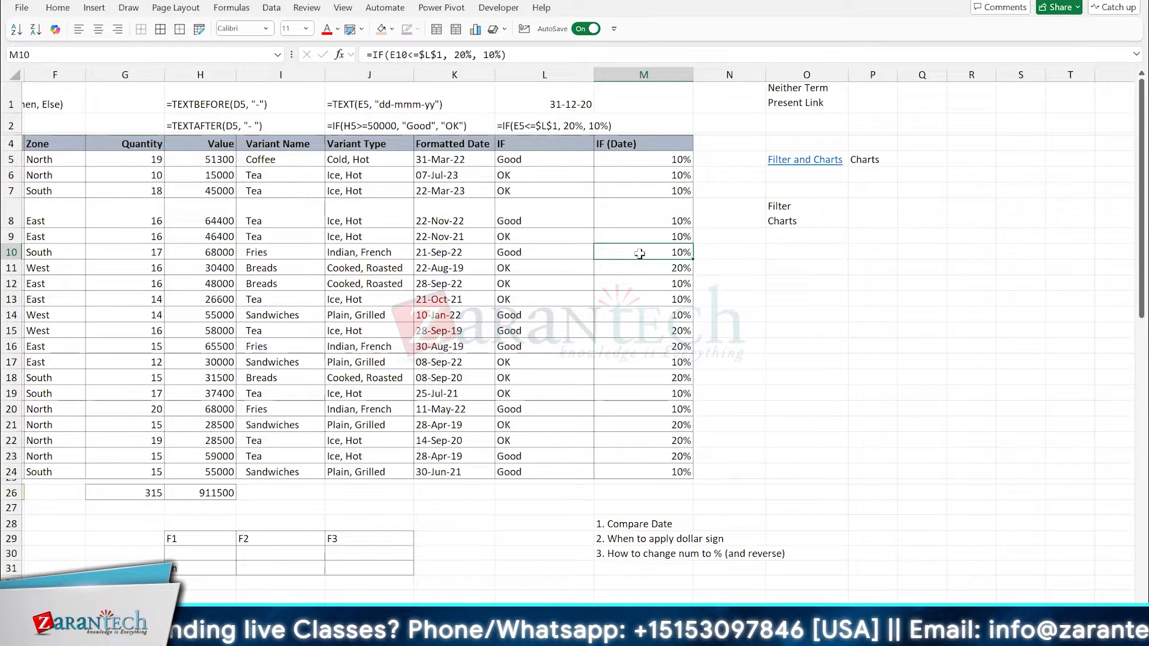
scroll(479, 345, "left", 2)
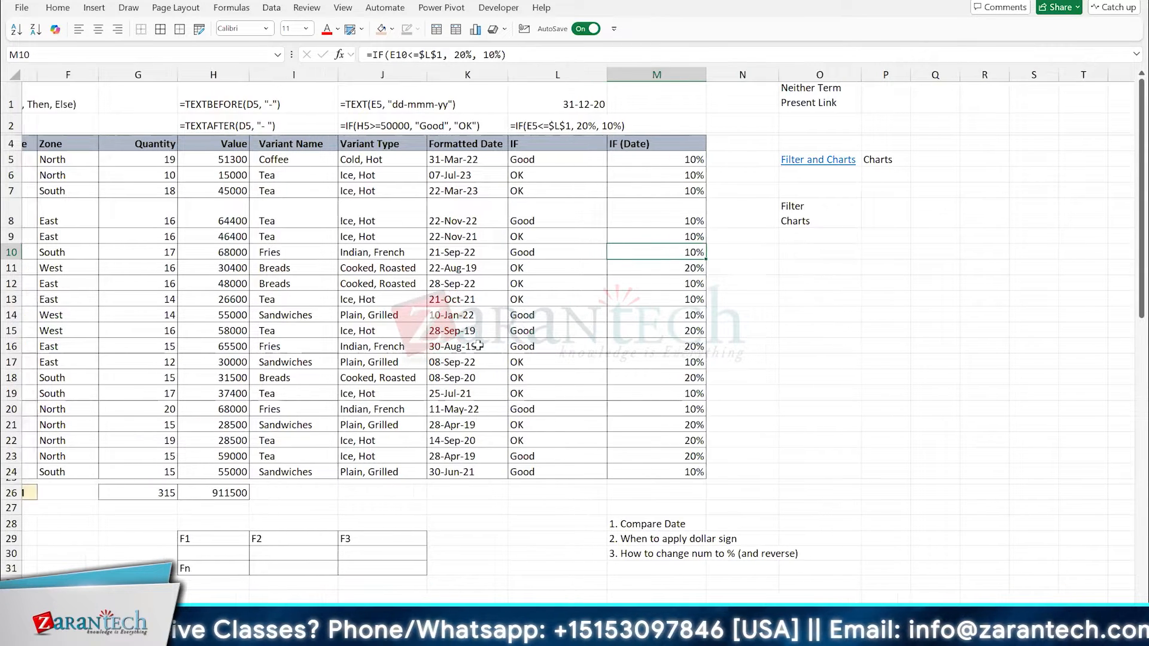
scroll(475, 345, "left", 2)
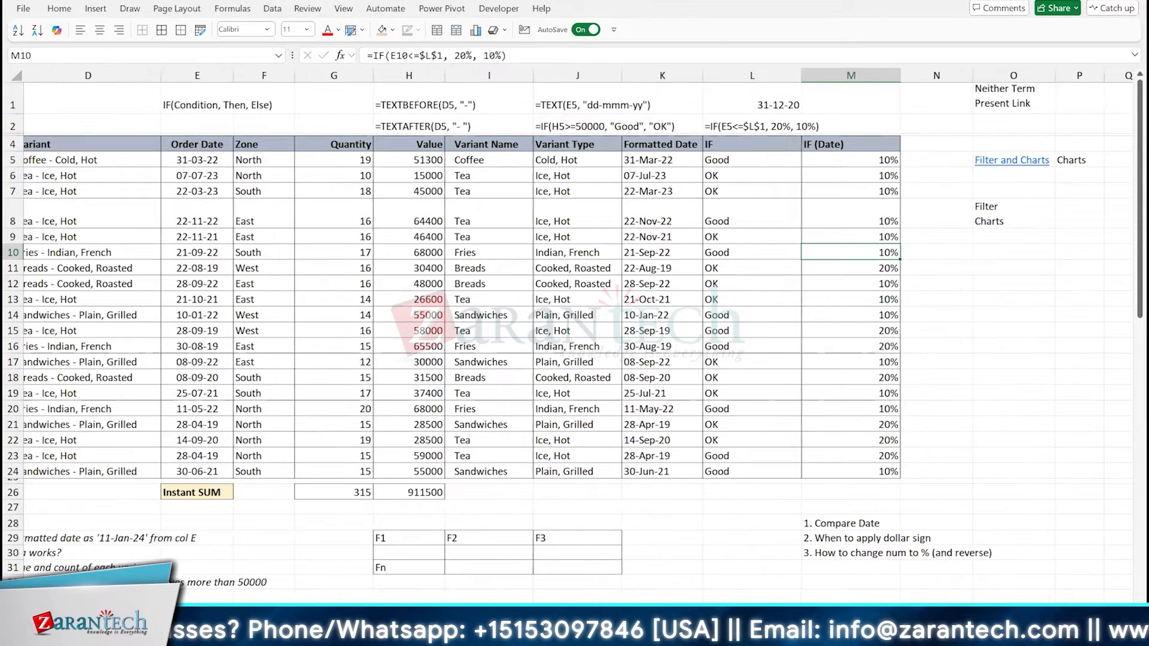
scroll(210, 368, "left", 2)
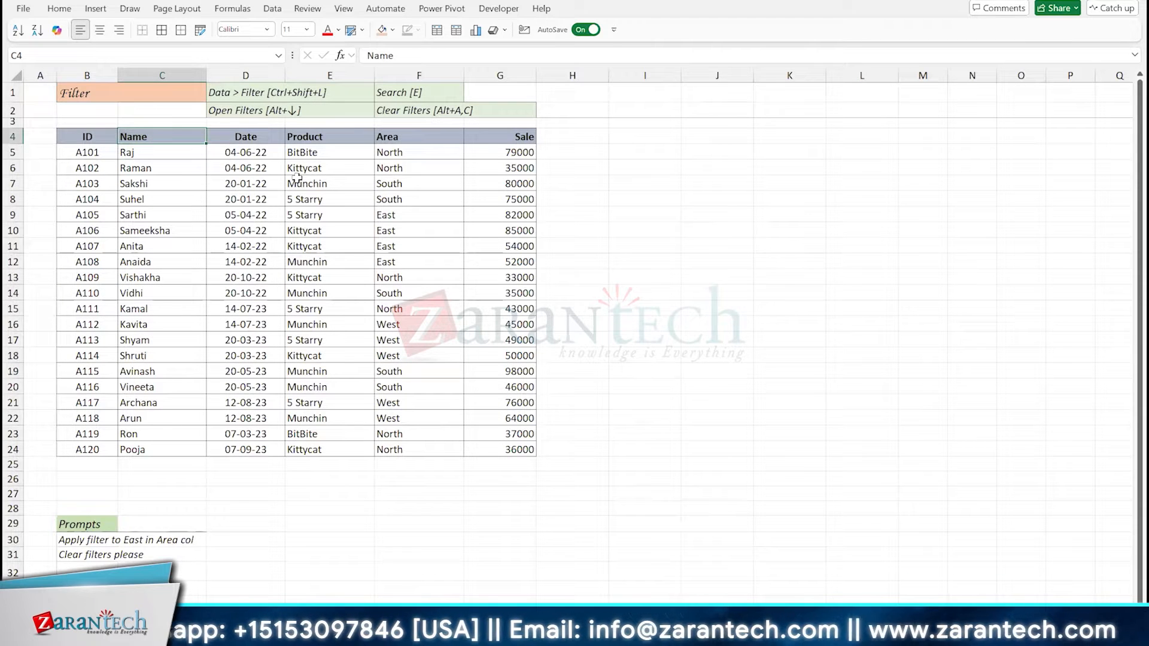
key("alt")
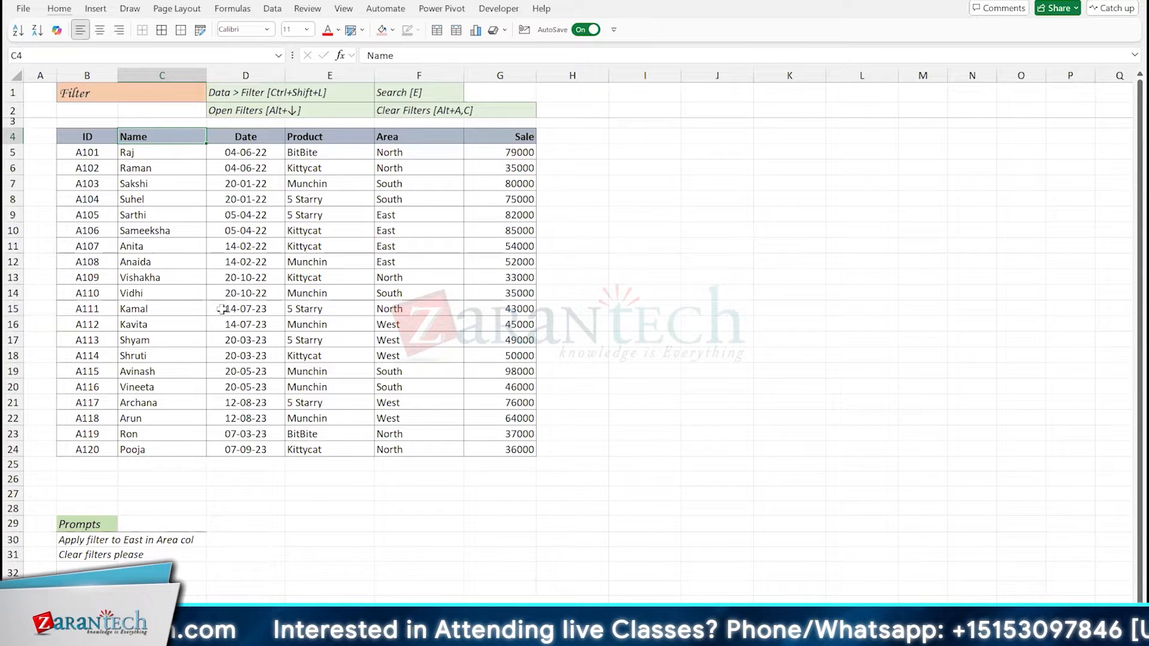
- Copy the whole Name column, C4:C24, and paste it below the prompts starting at C39
key("ctrl+shift+Down")
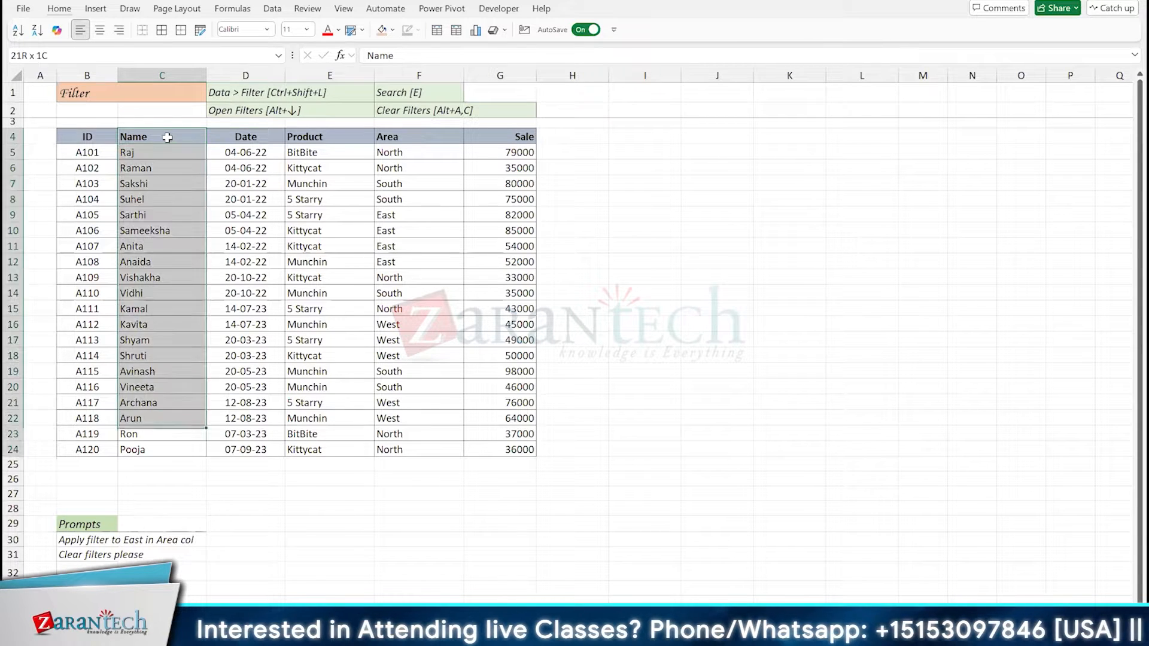
key("ctrl+c")
key("ctrl+q")
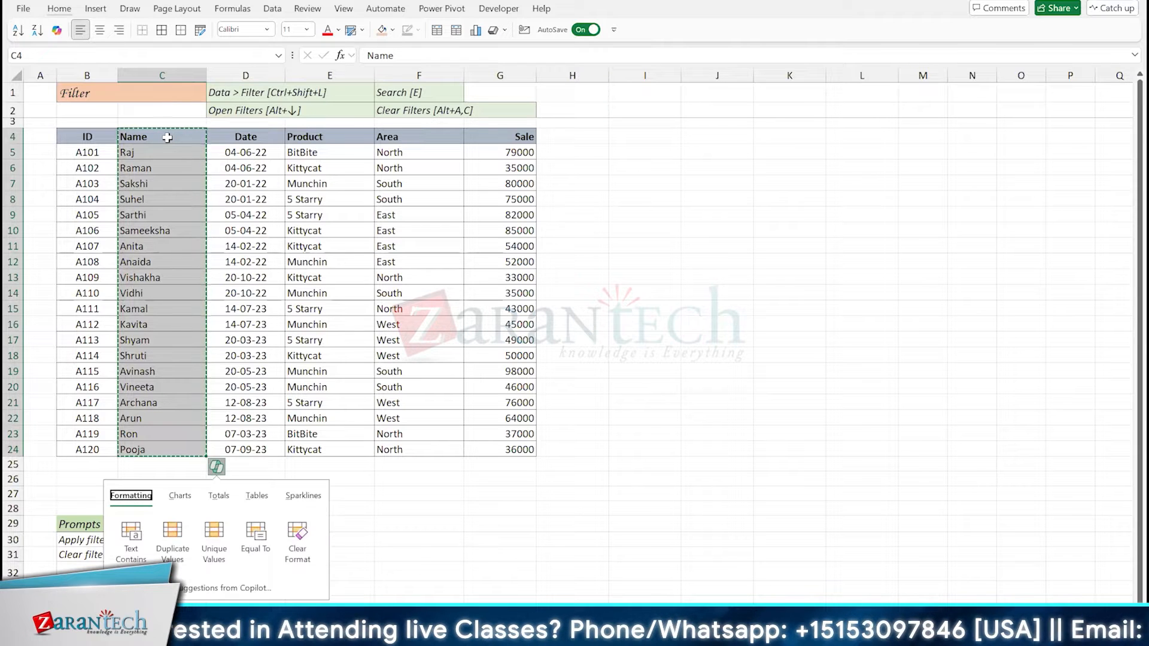
key("Escape")
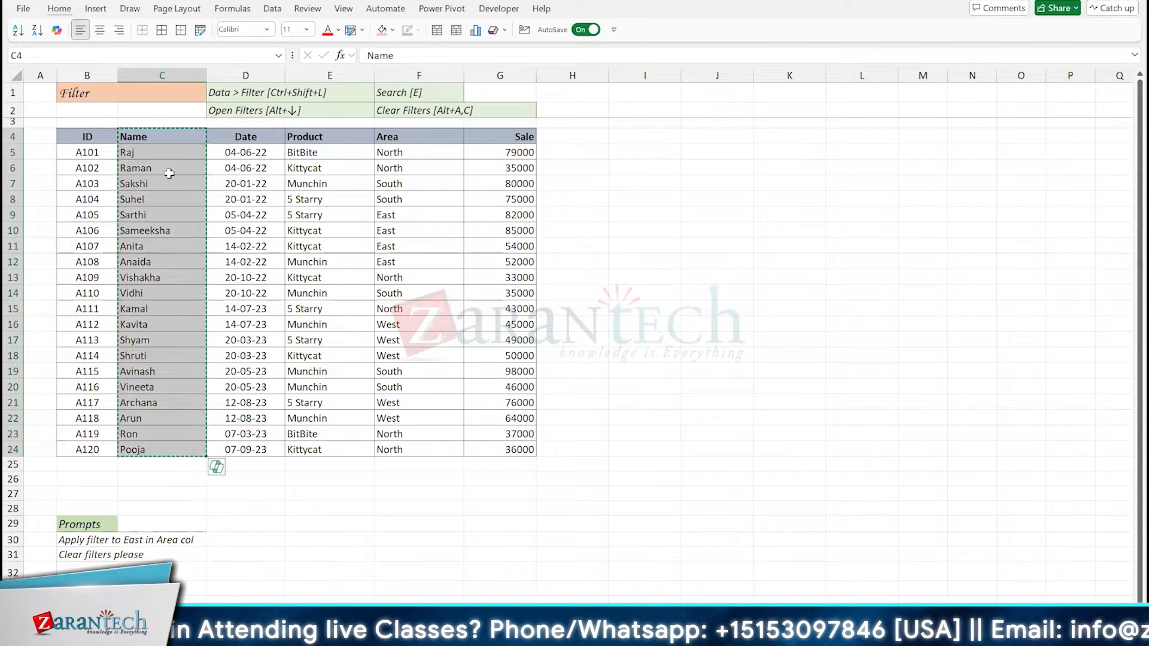
scroll(164, 379, "down", 6)
left_click(161, 367)
key("ctrl+v")
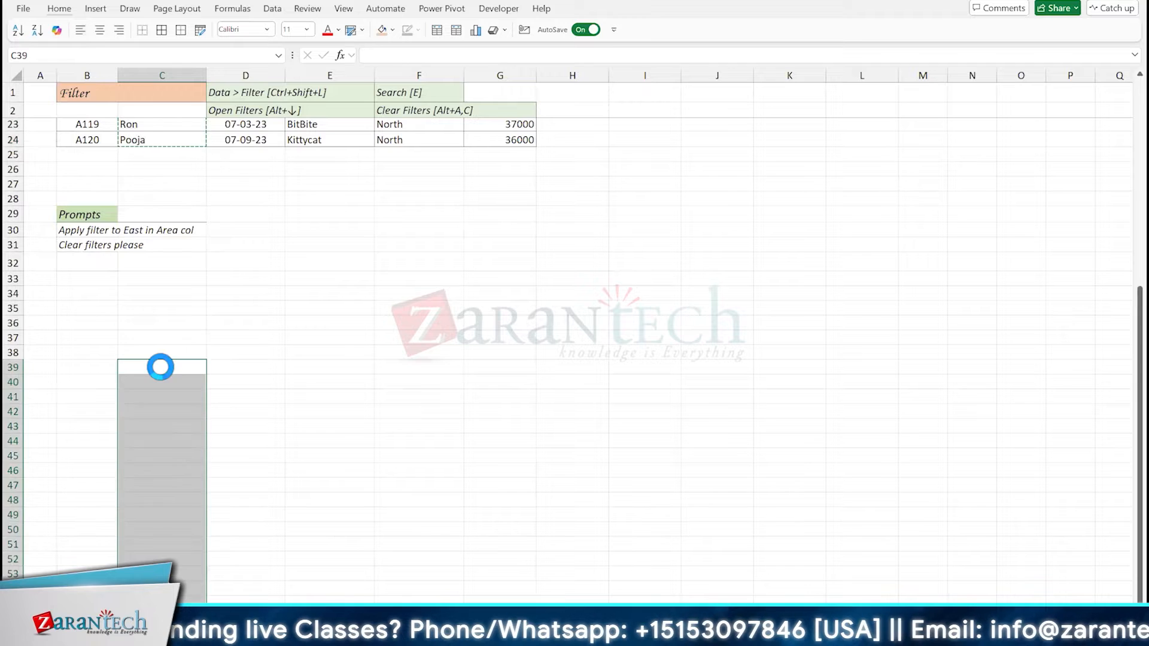
scroll(187, 384, "down", 3)
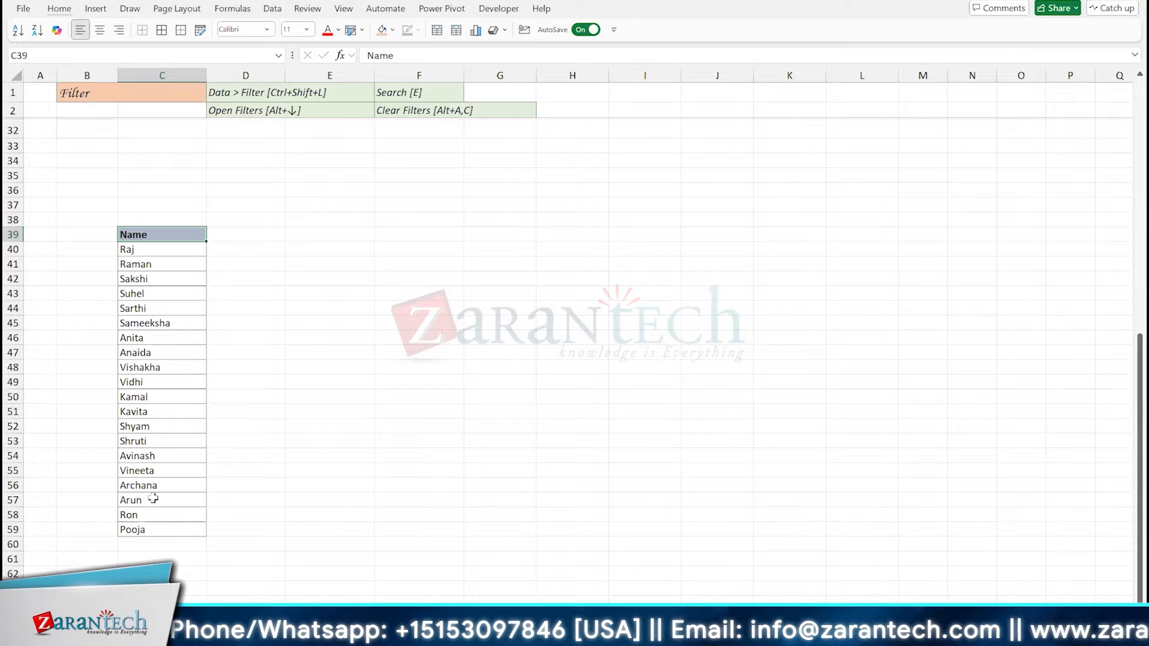
- Copy C39:C46 together with the non-adjacent cells C49, C52, C55 and C58, and paste them as one list at H39
left_click_drag(157, 234, 133, 532)
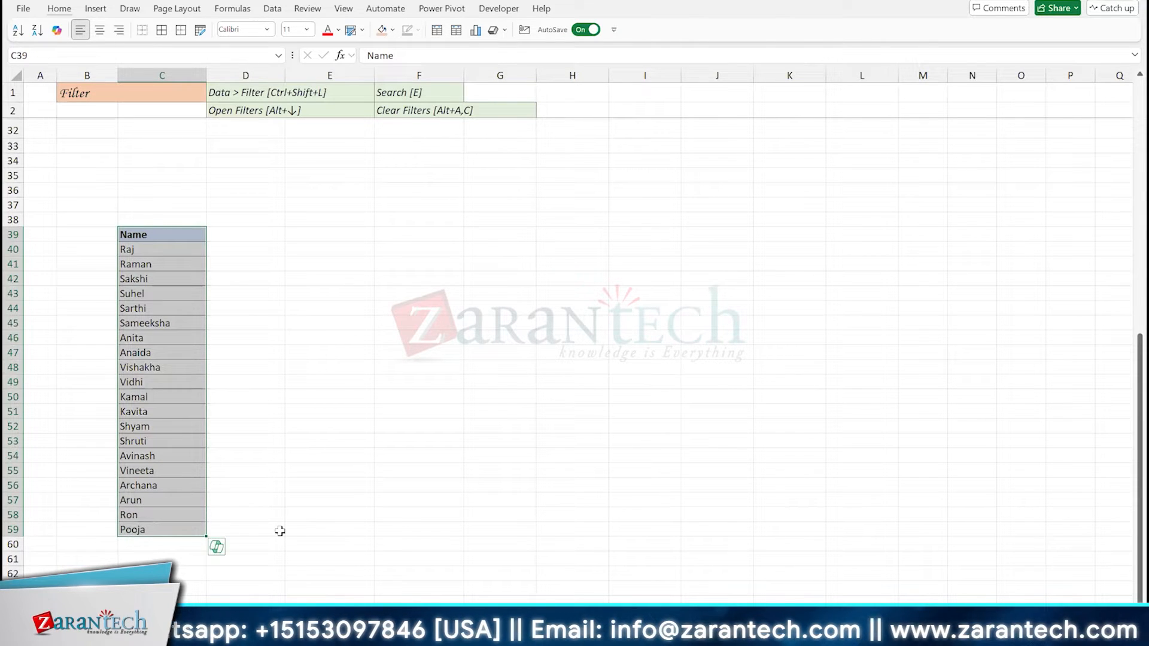
left_click(122, 411)
left_click_drag(154, 234, 162, 339)
left_click(168, 388, "ctrl")
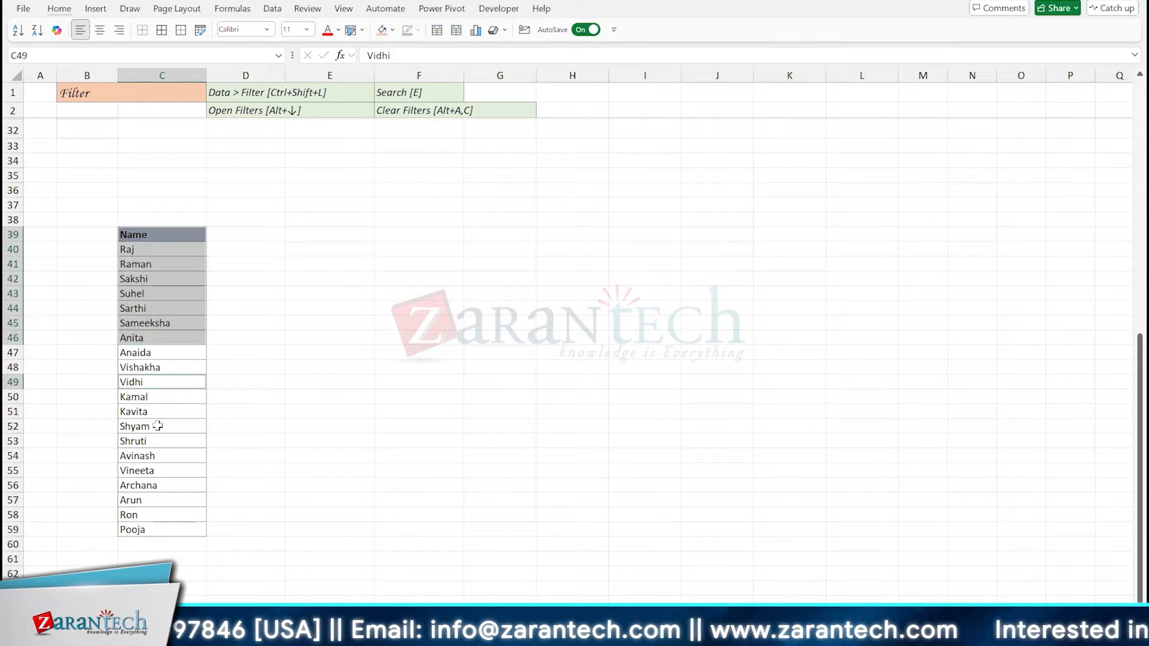
left_click(158, 426, "ctrl")
left_click(157, 470, "ctrl")
left_click(158, 518, "ctrl")
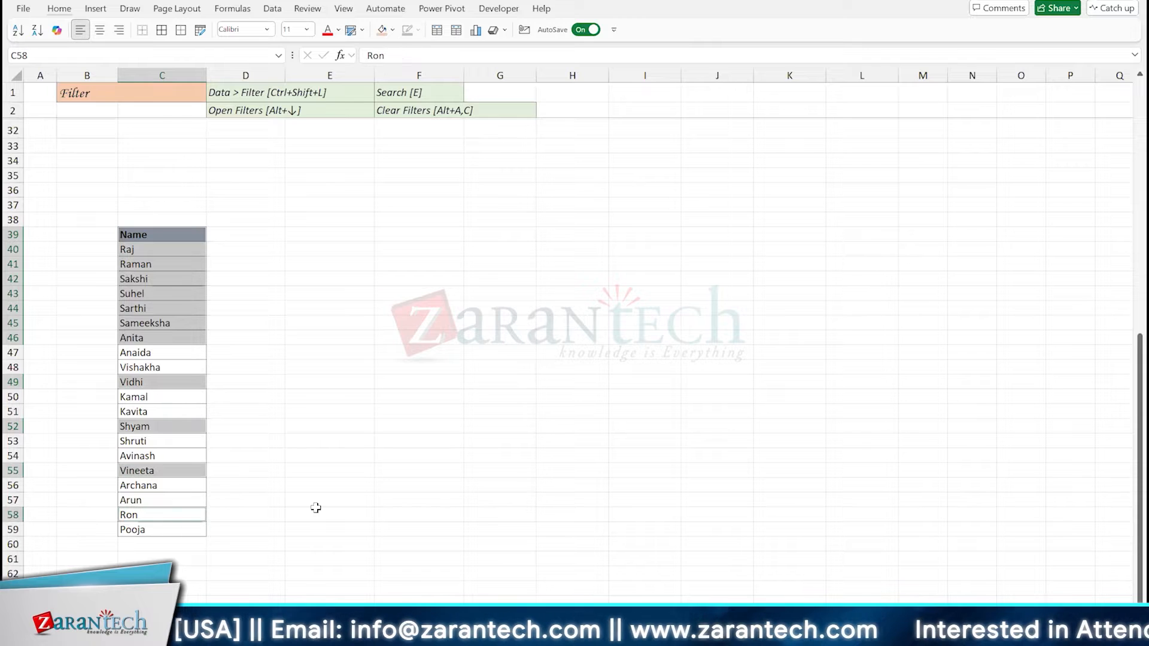
key("ctrl+c")
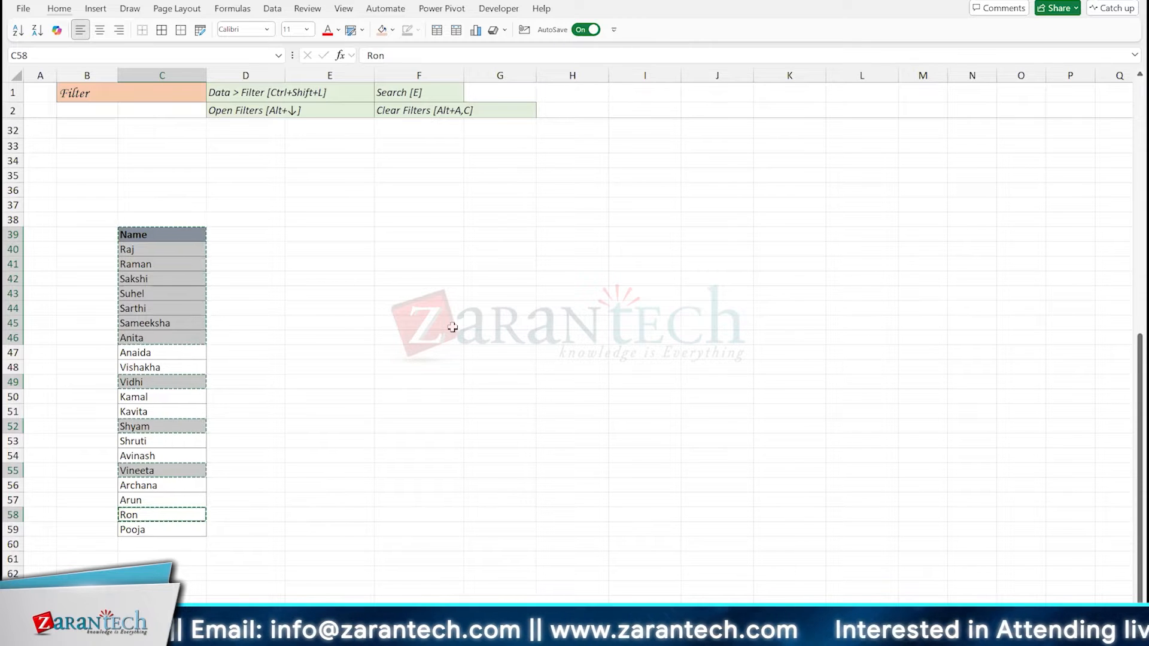
left_click(574, 232)
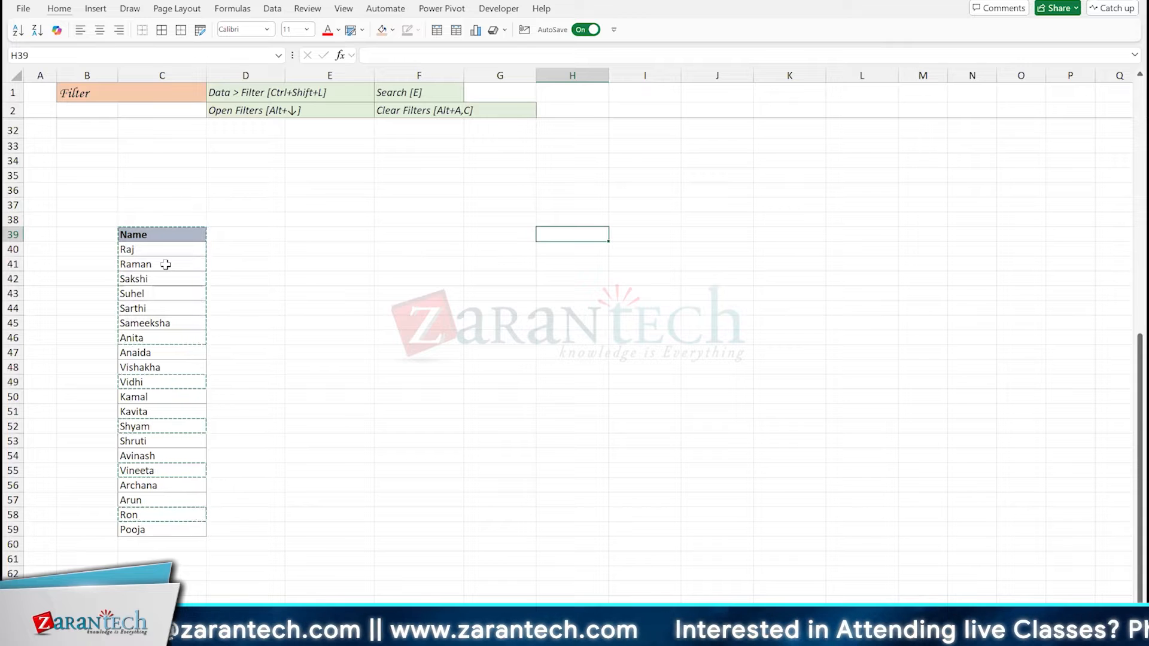
key("ctrl+v")
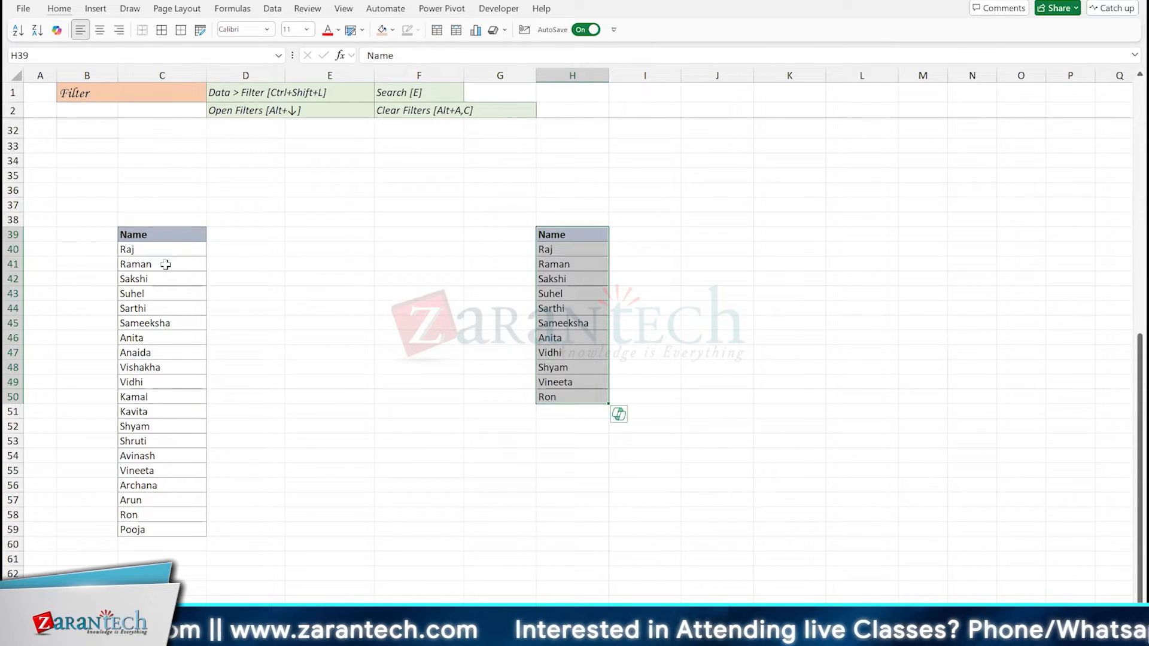
- Copy the main table's Name column, C4:C24, beside the table starting at J4
scroll(355, 283, "up", 10)
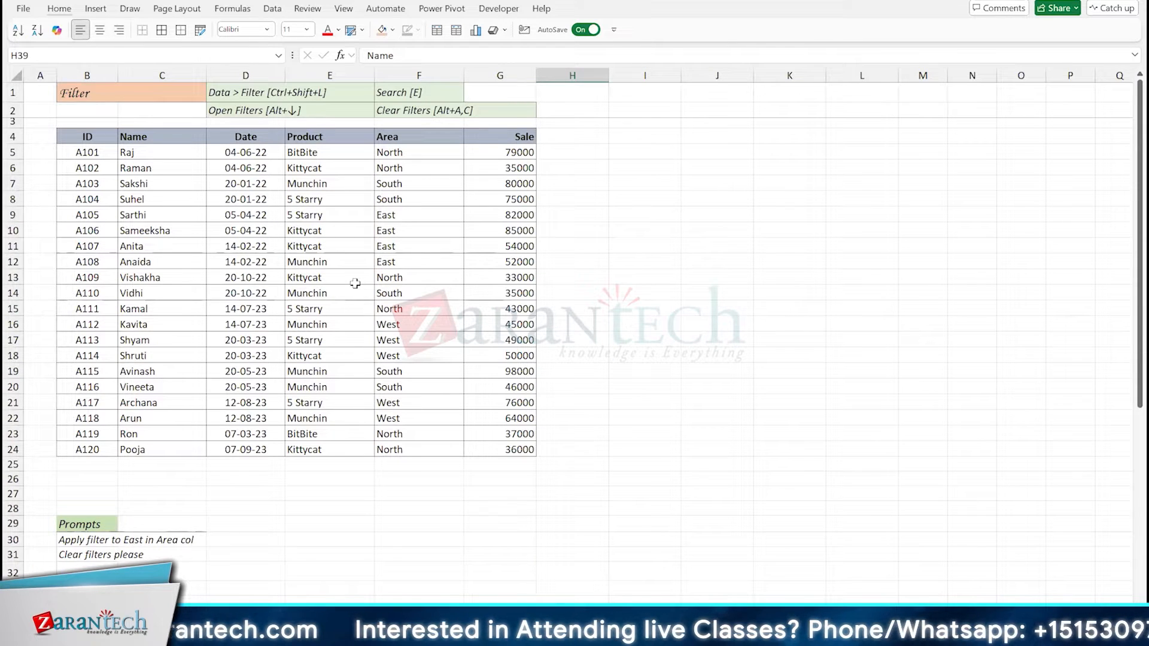
scroll(375, 507, "down", 6)
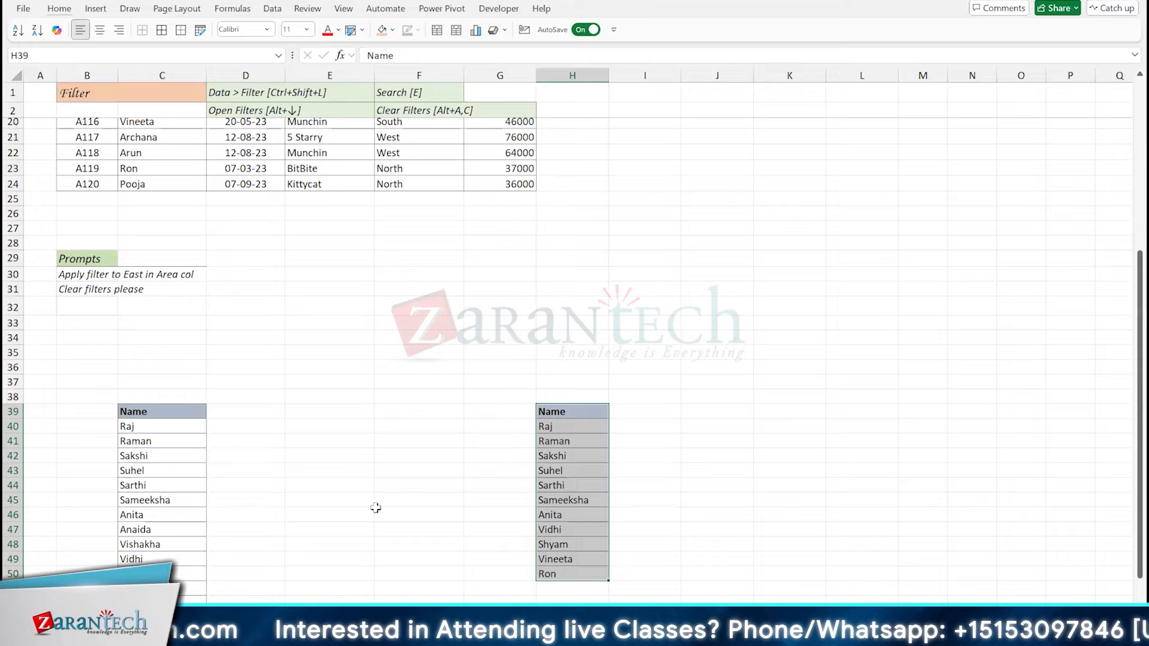
left_click(157, 416)
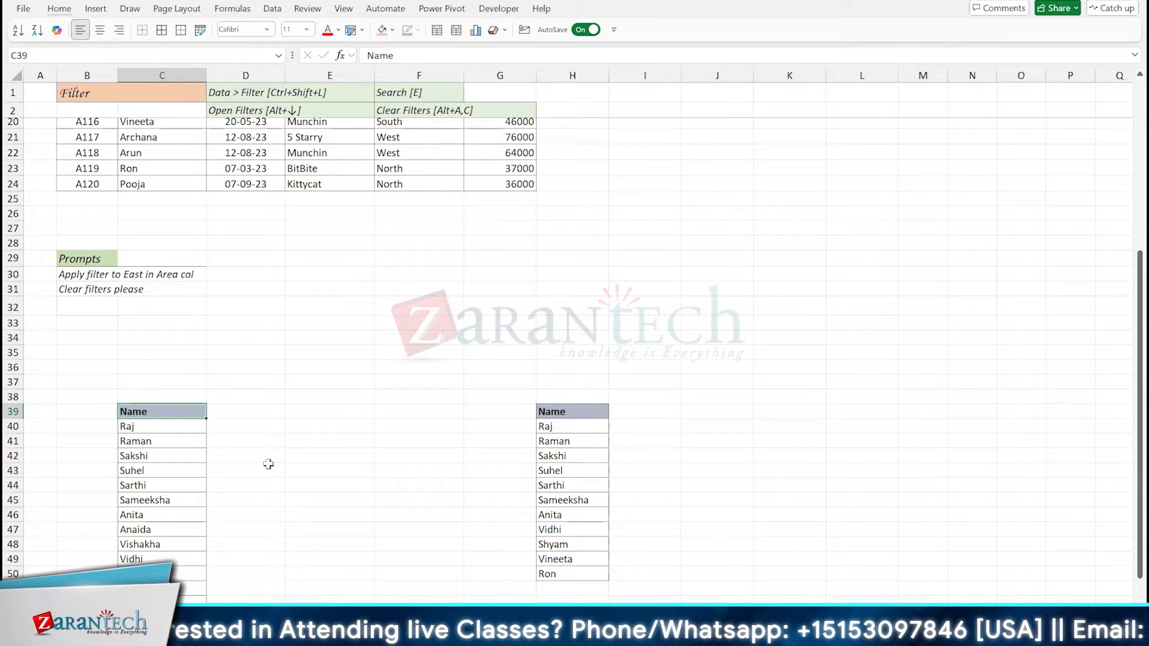
scroll(268, 464, "up", 6)
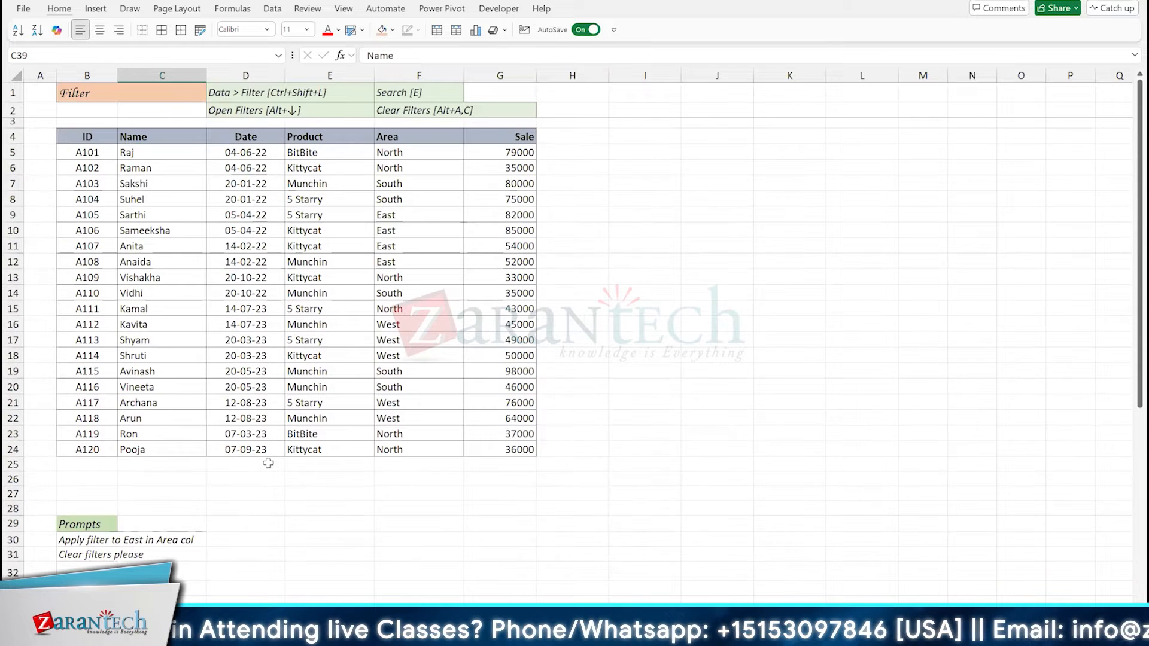
left_click_drag(161, 145, 146, 451)
key("ctrl+c")
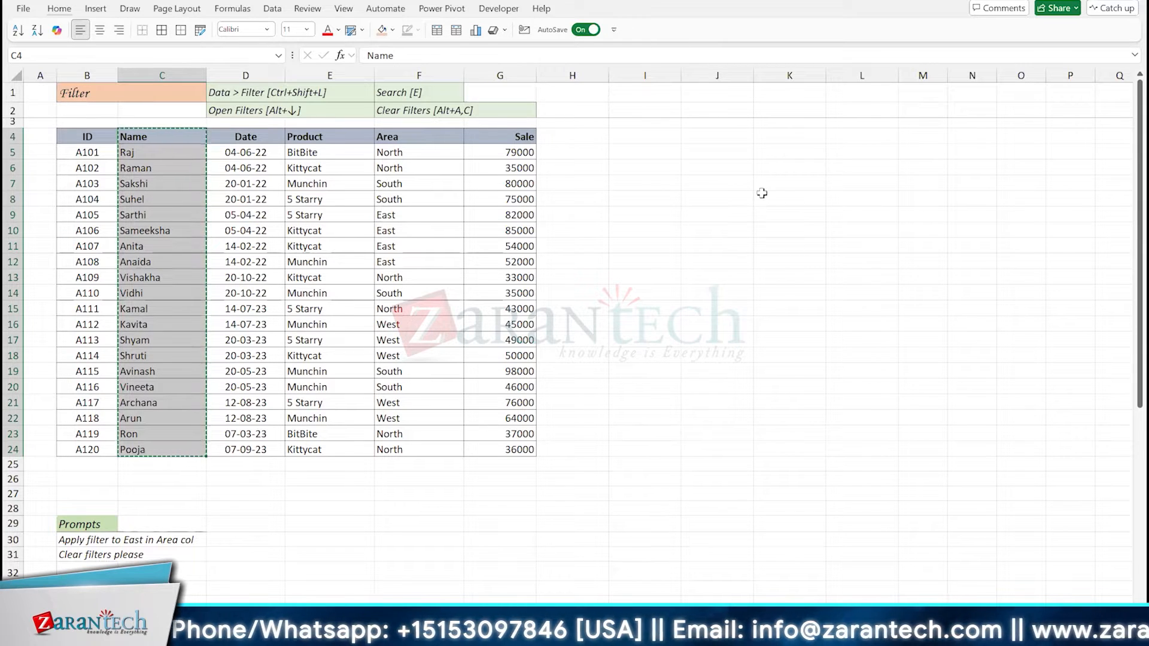
left_click(727, 142)
key("ctrl+v")
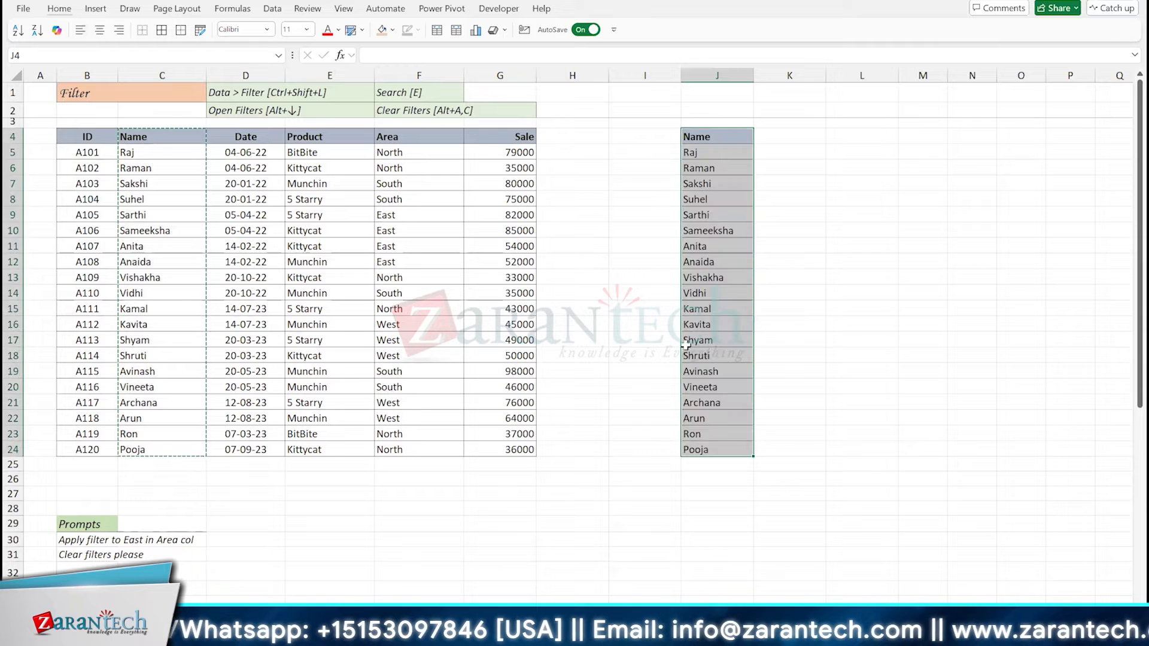
- Copy the Product column, E4:E24, next to the copied names starting at K4
left_click_drag(320, 139, 329, 453)
key("ctrl+c")
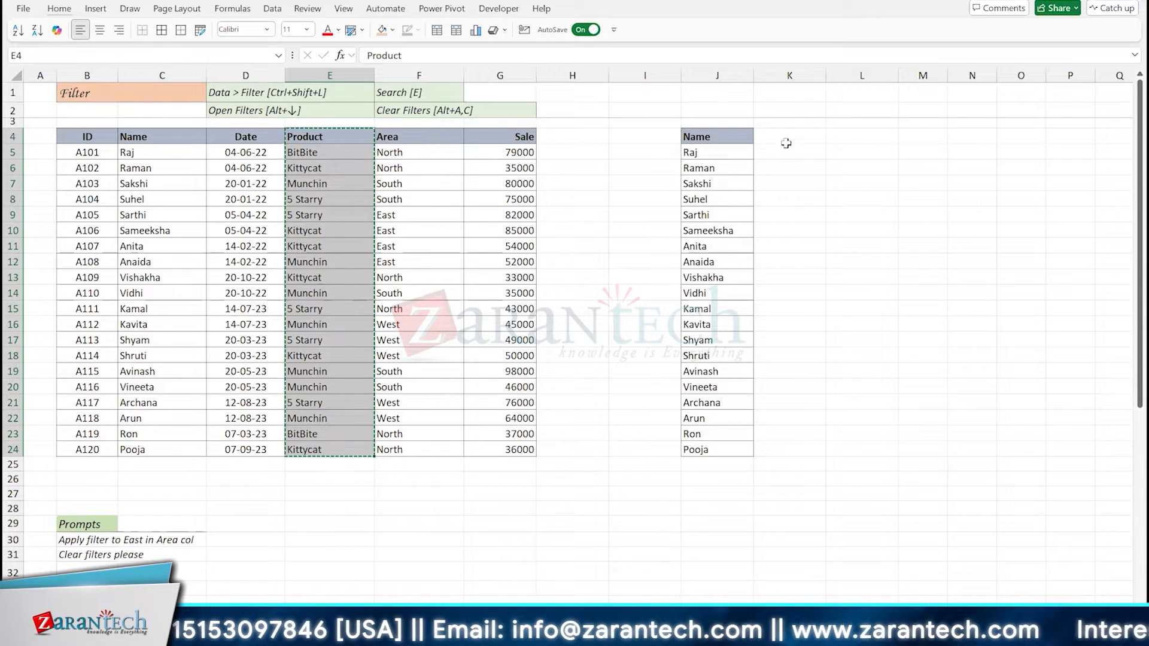
left_click(785, 137)
key("ctrl+v")
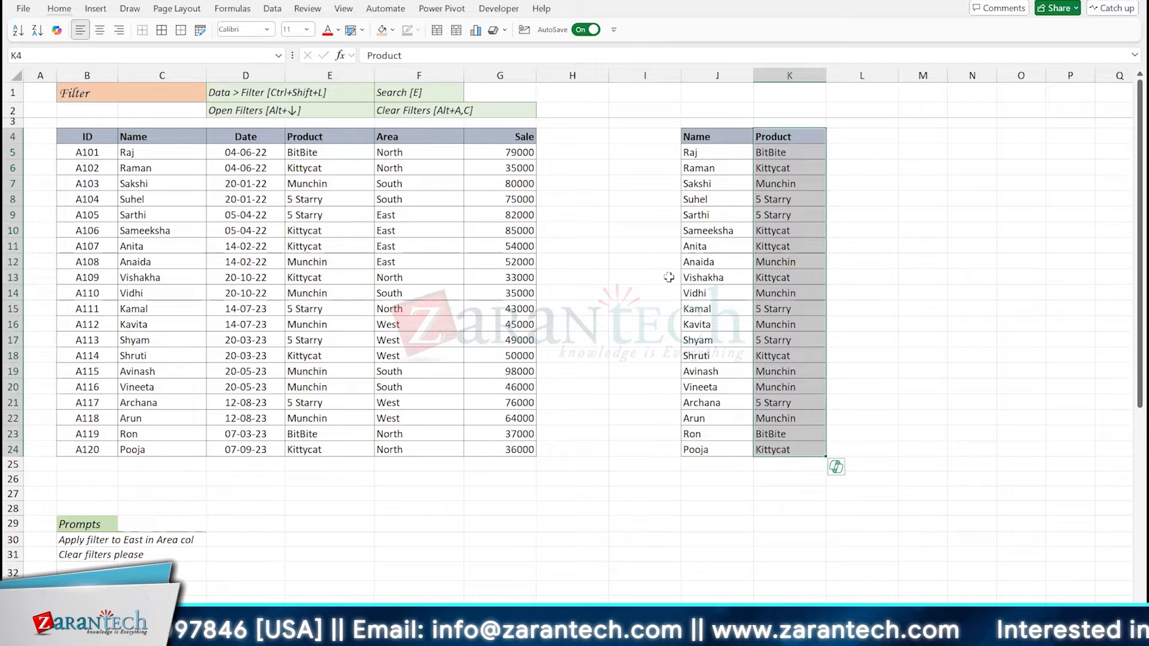
- Undo the pastes of the Product and Name columns beside the table
key("ctrl+z")
key("ctrl+z")
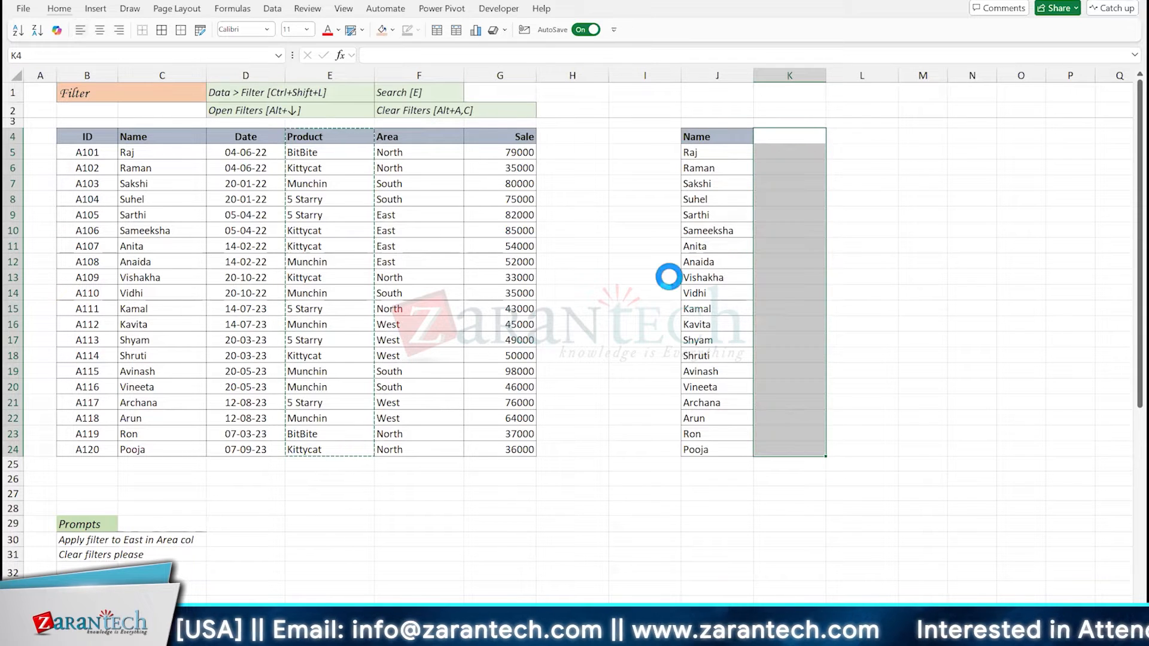
key("Left")
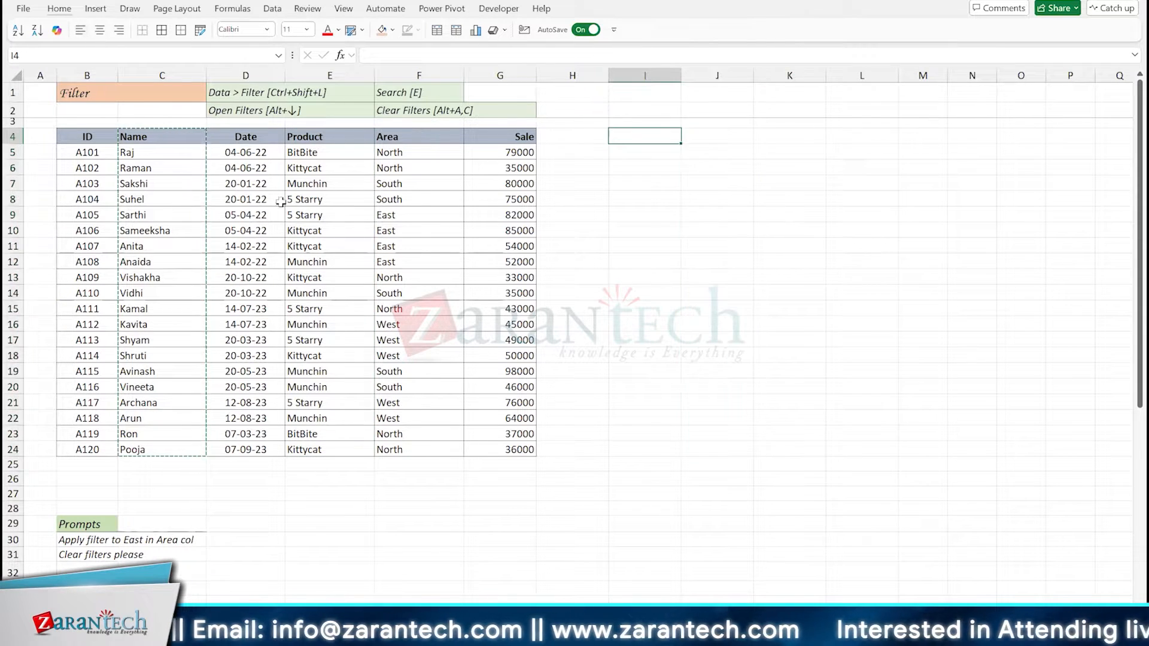
- Copy the non-adjacent Name, Product and Sale columns, rows 4 to 24, together and paste them side by side at J4
left_click_drag(157, 134, 161, 451)
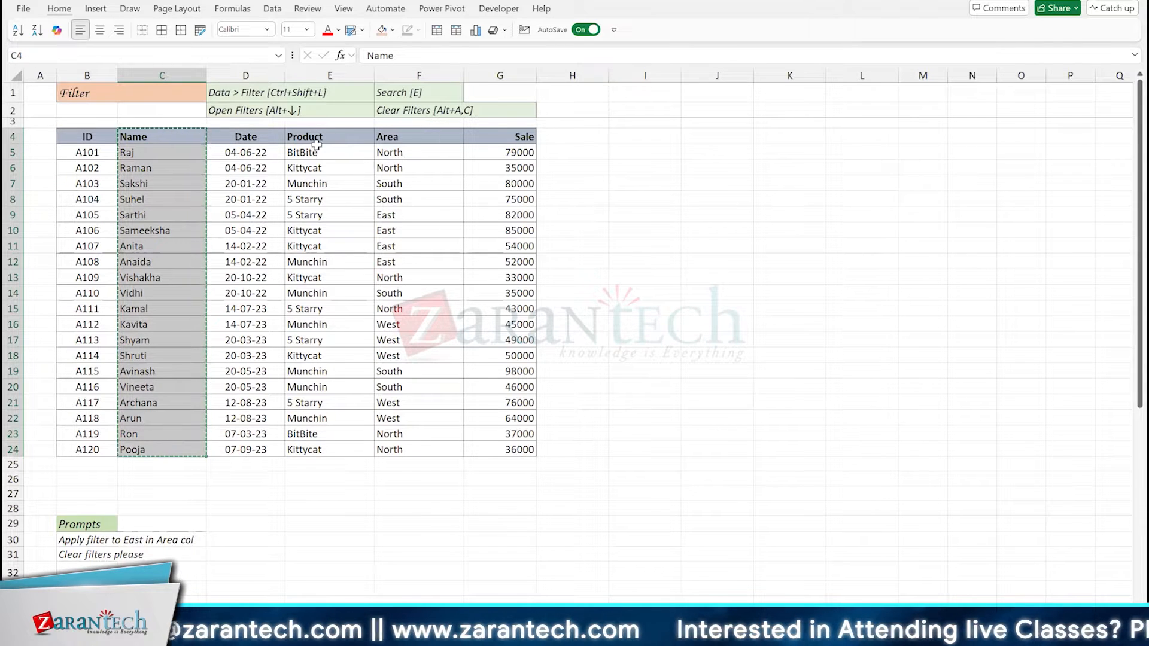
left_click_drag(317, 141, 325, 444)
left_click_drag(501, 137, 484, 450)
key("ctrl+c")
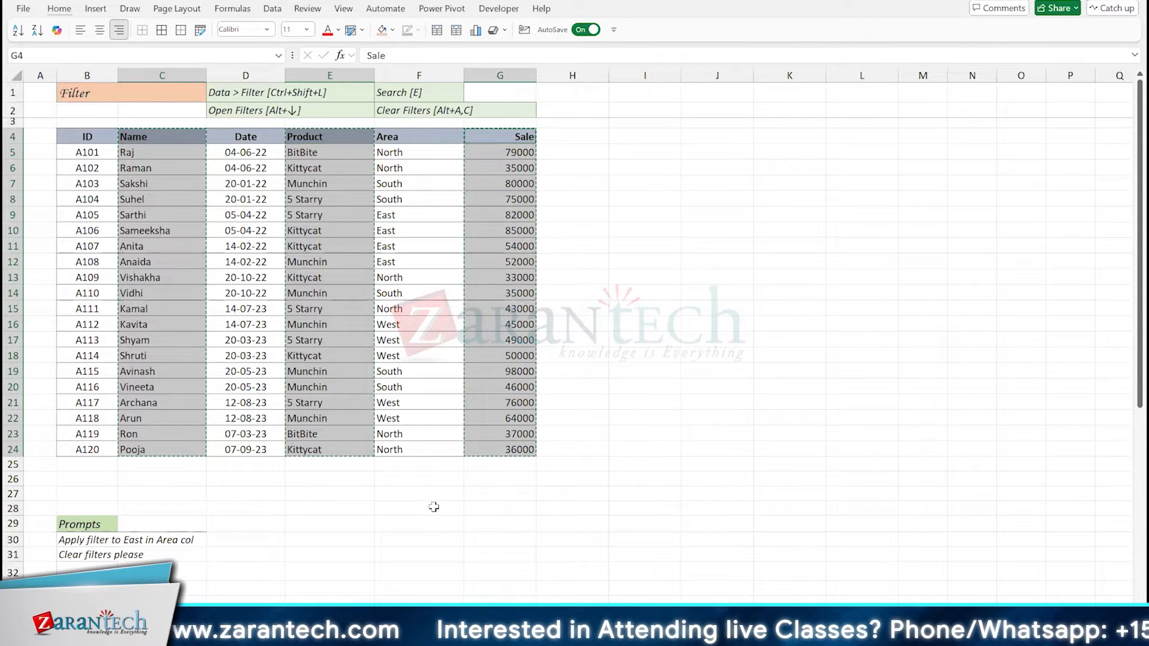
left_click(714, 138)
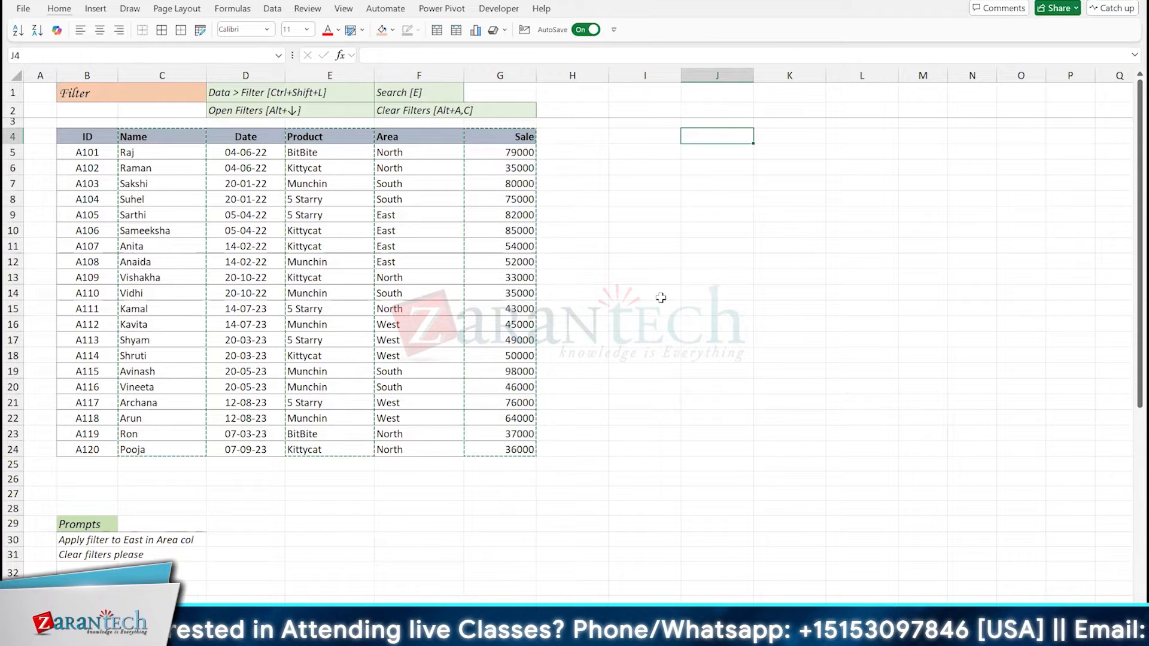
key("ctrl+v")
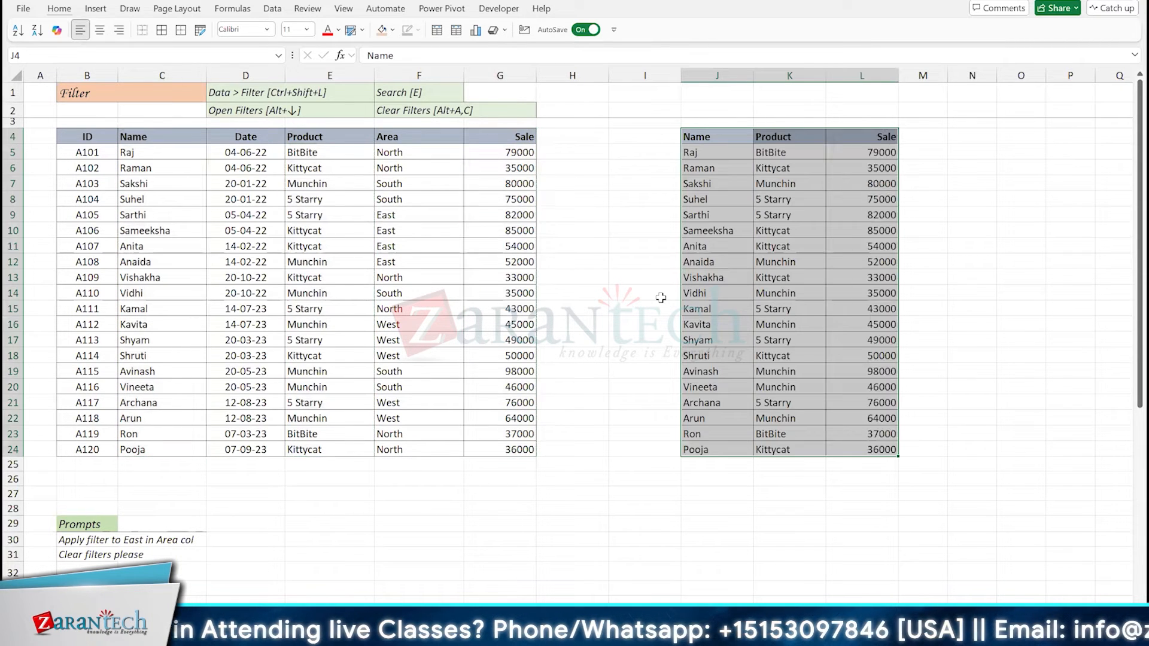
left_click(511, 310)
- Examine the Name lists pasted below the main table at C39 and H39
scroll(418, 500, "down", 4)
scroll(270, 575, "down", 5)
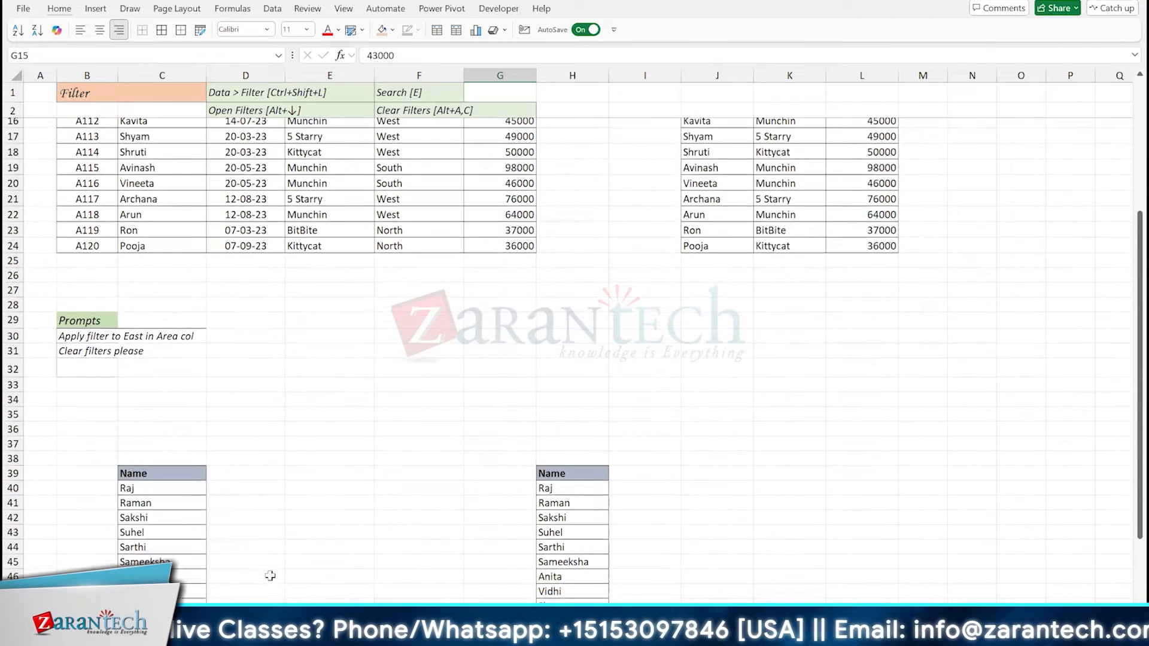
left_click(161, 280)
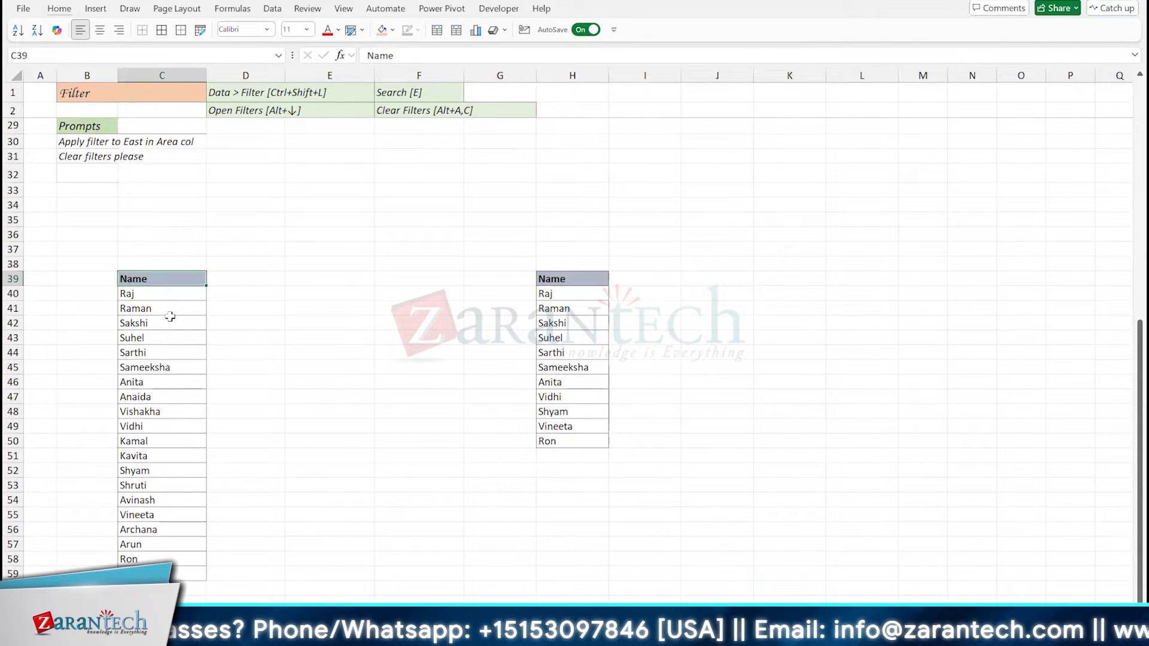
left_click(170, 322)
left_click(173, 383)
left_click(173, 500)
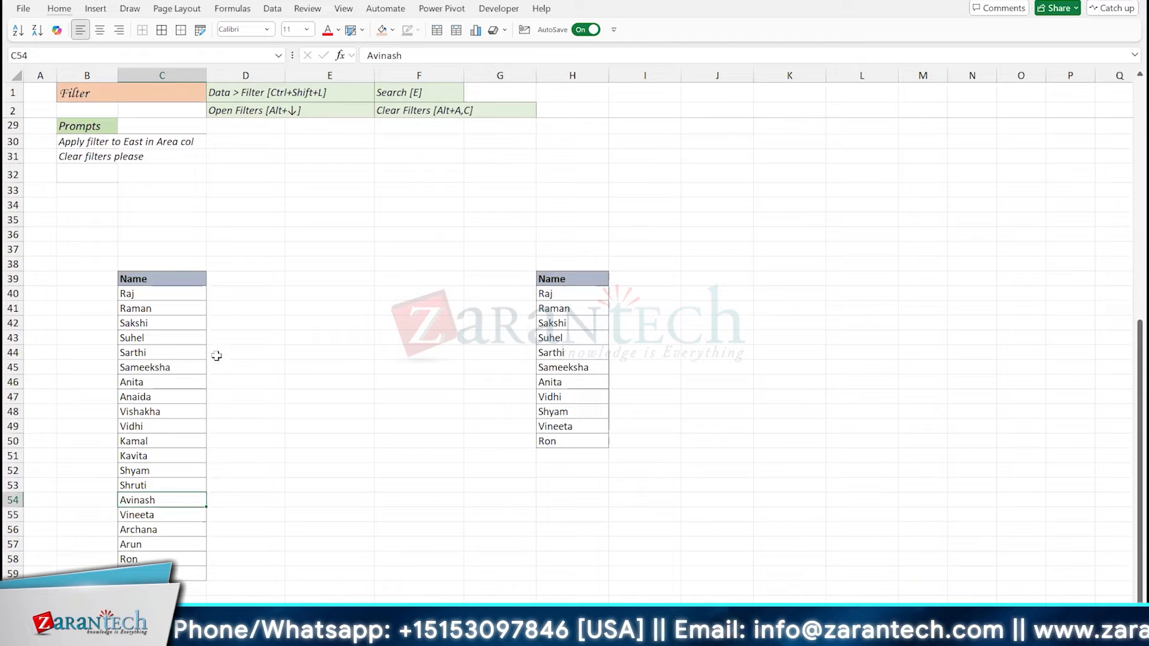
scroll(430, 364, "up", 9)
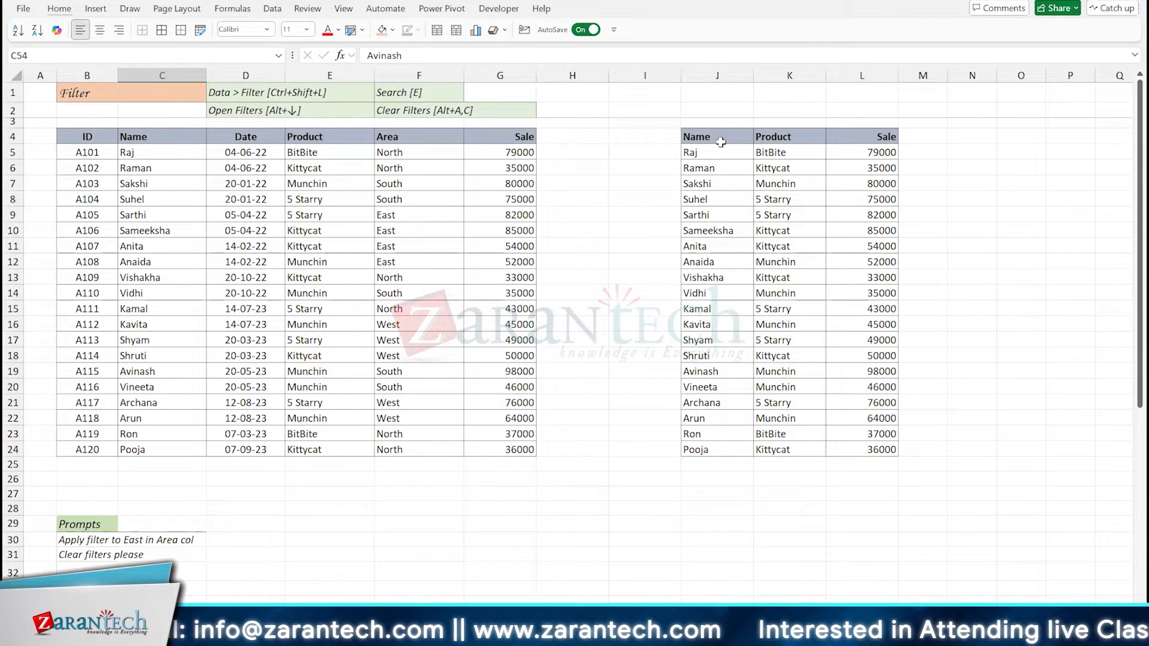
- Copy the whole main table, B4:G24, and paste it lower on the sheet starting at C72
left_click(115, 141)
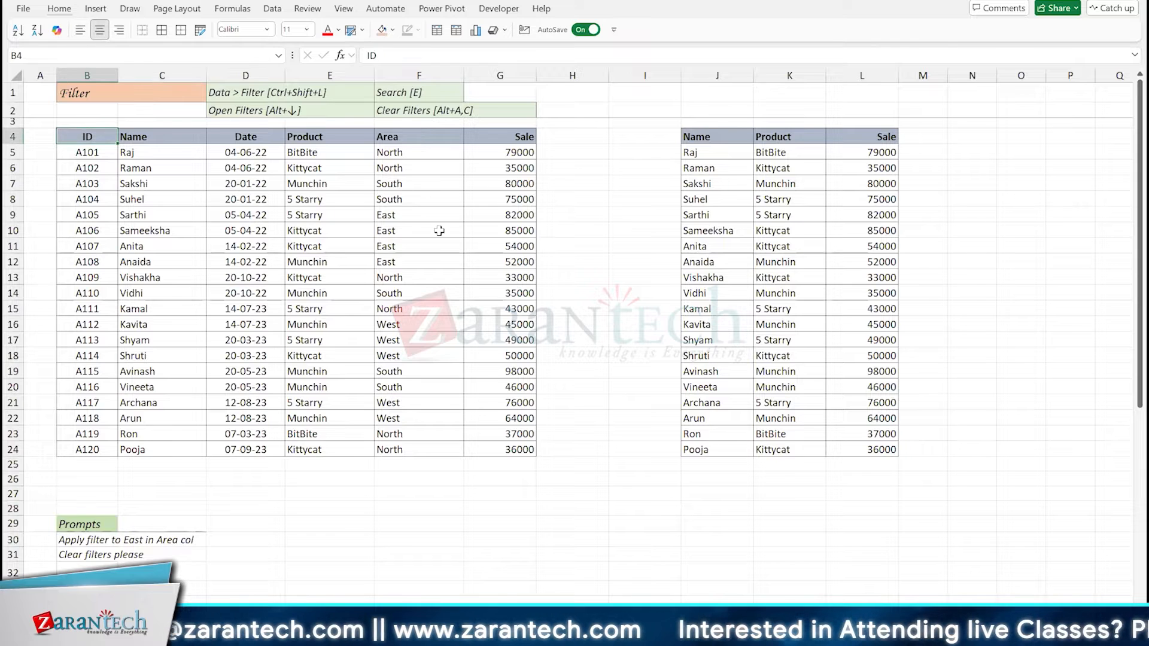
key("ctrl+a")
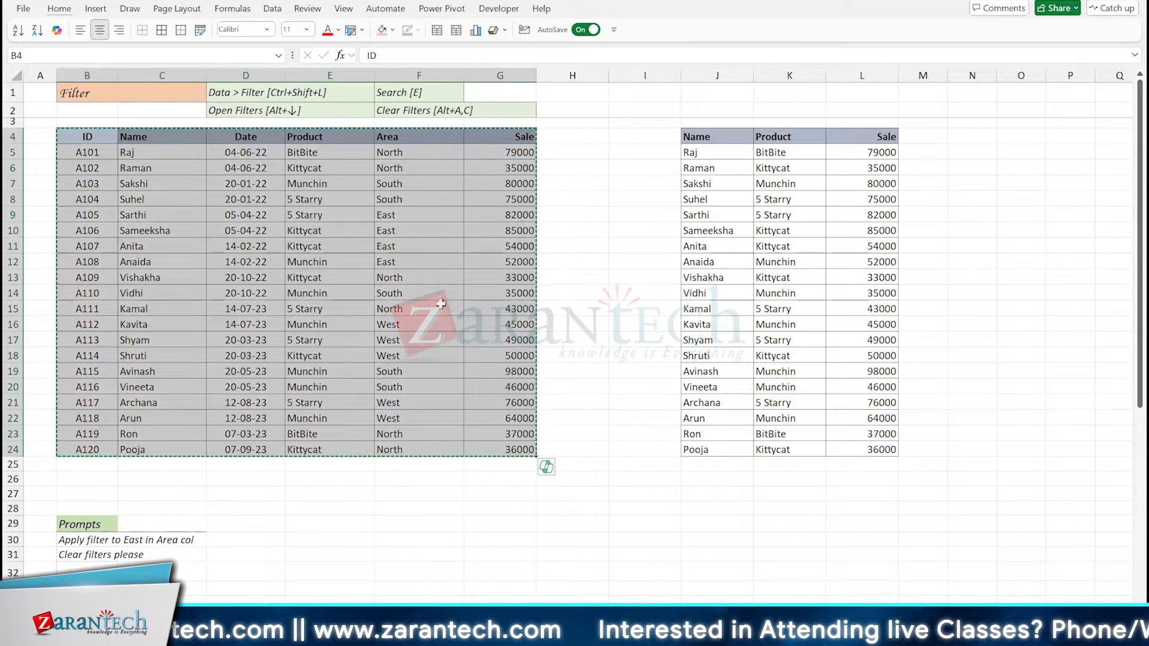
scroll(437, 299, "down", 19)
left_click(156, 319)
key("ctrl+v")
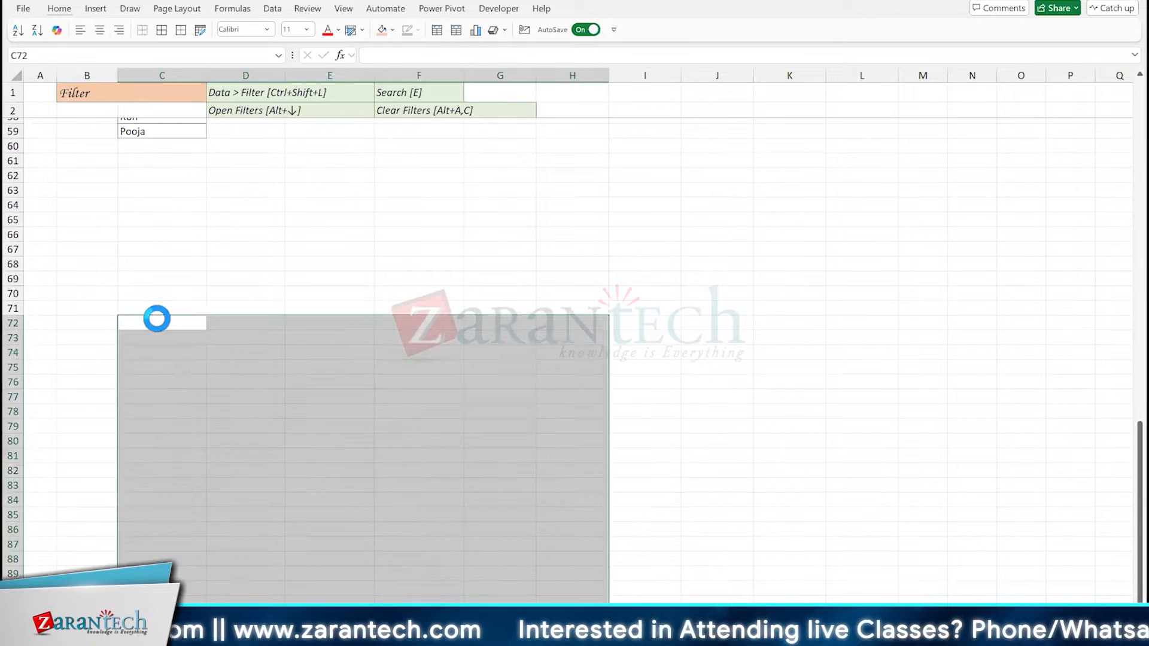
scroll(510, 197, "down", 3)
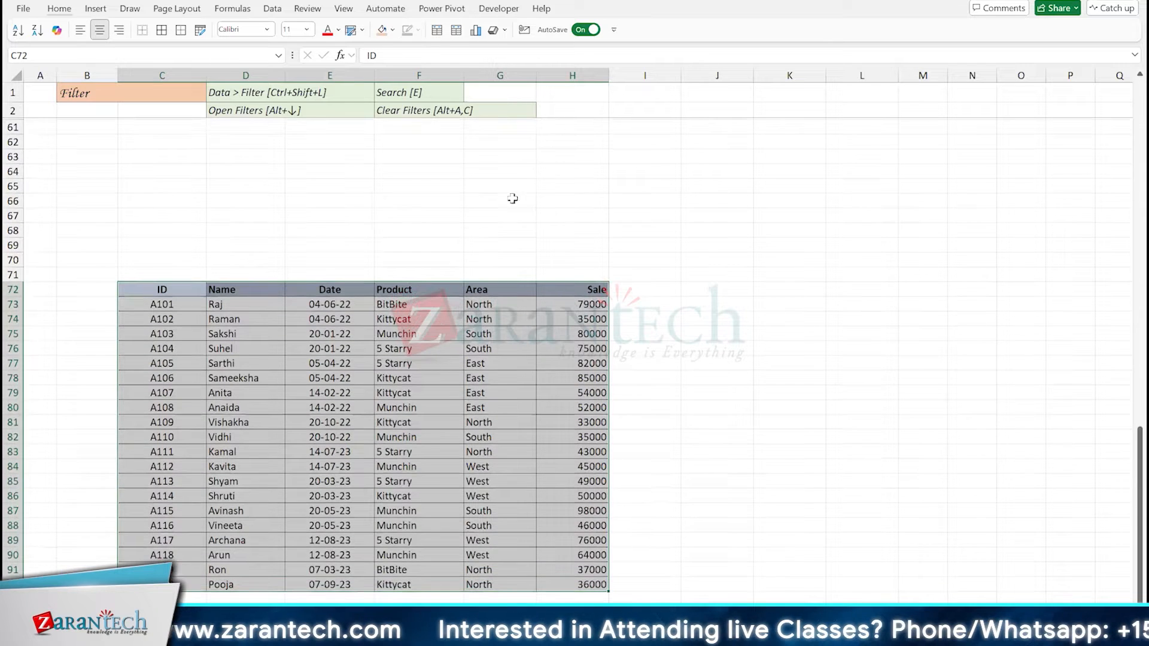
- Enter =CHOOSECOLS(C72:H92,1,2,4,6) in J72 to return the ID, Name, Product and Sale columns
left_click(718, 191)
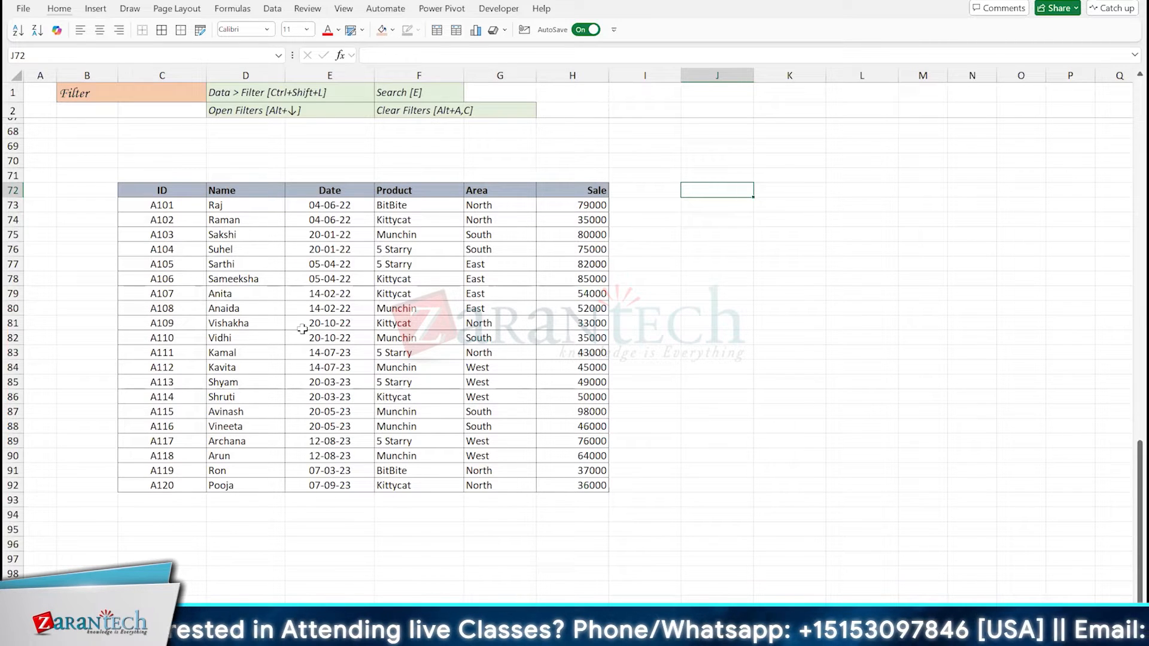
type("=")
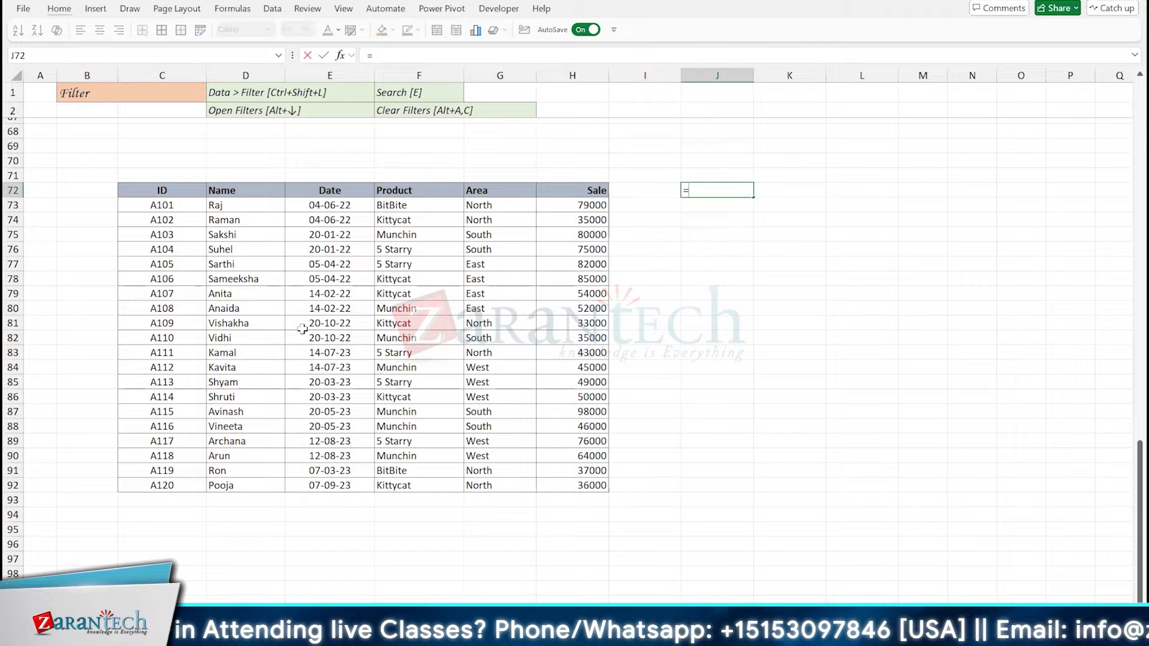
type("choose")
key("Down")
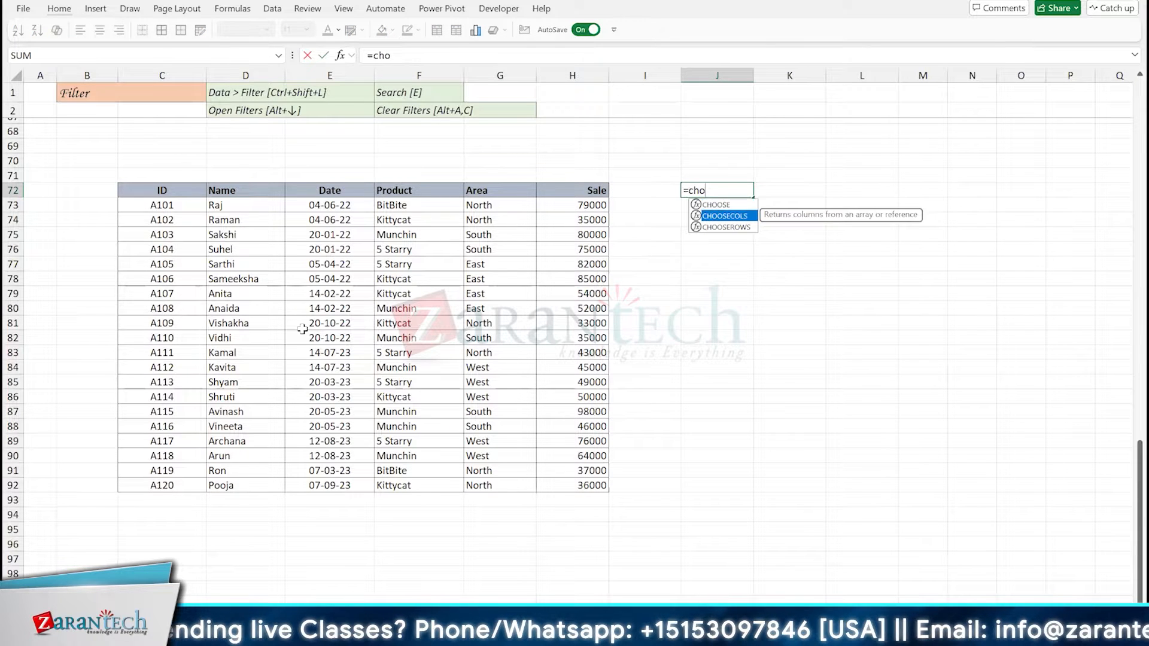
key("Tab")
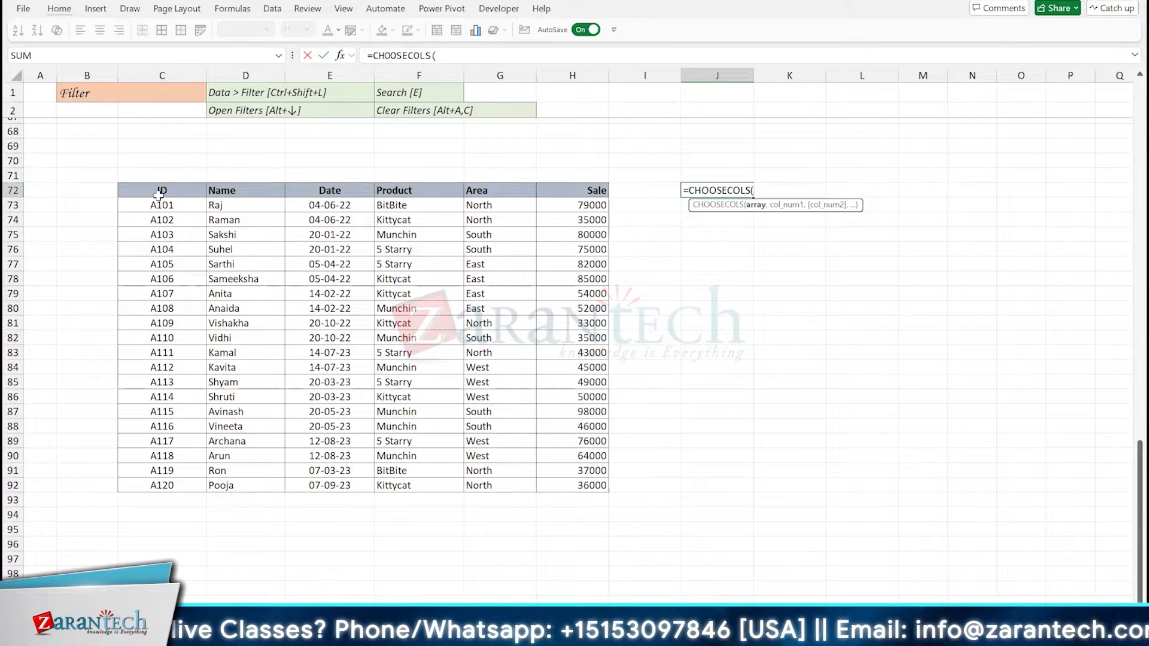
left_click_drag(159, 192, 603, 487)
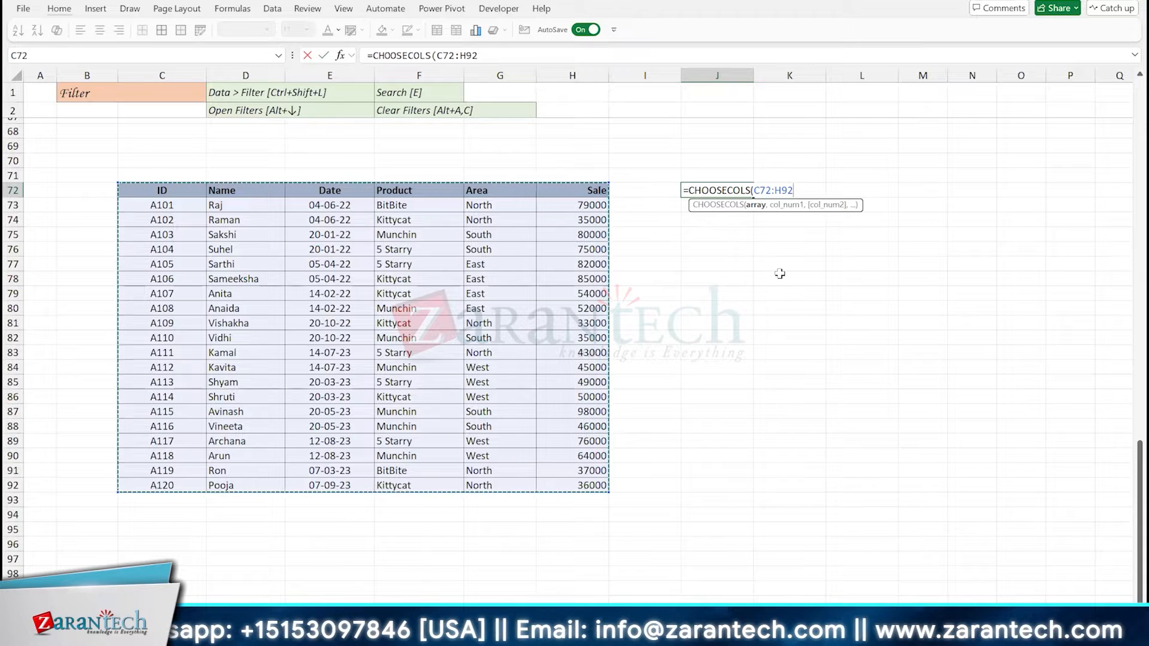
type(",1")
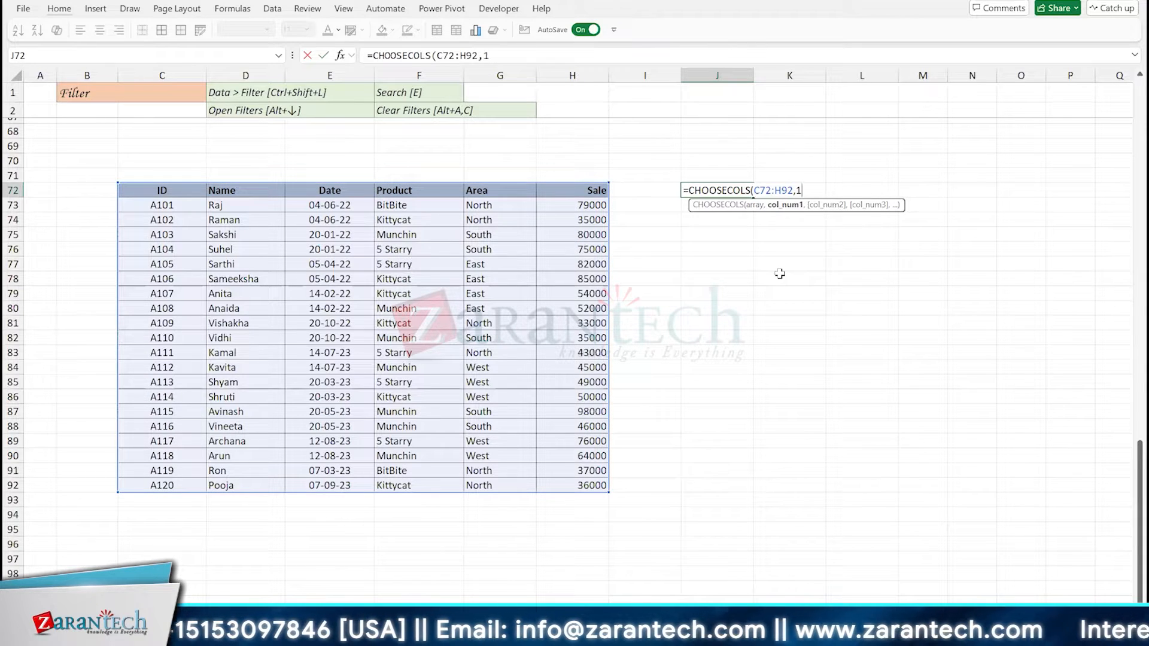
type(",2,4,")
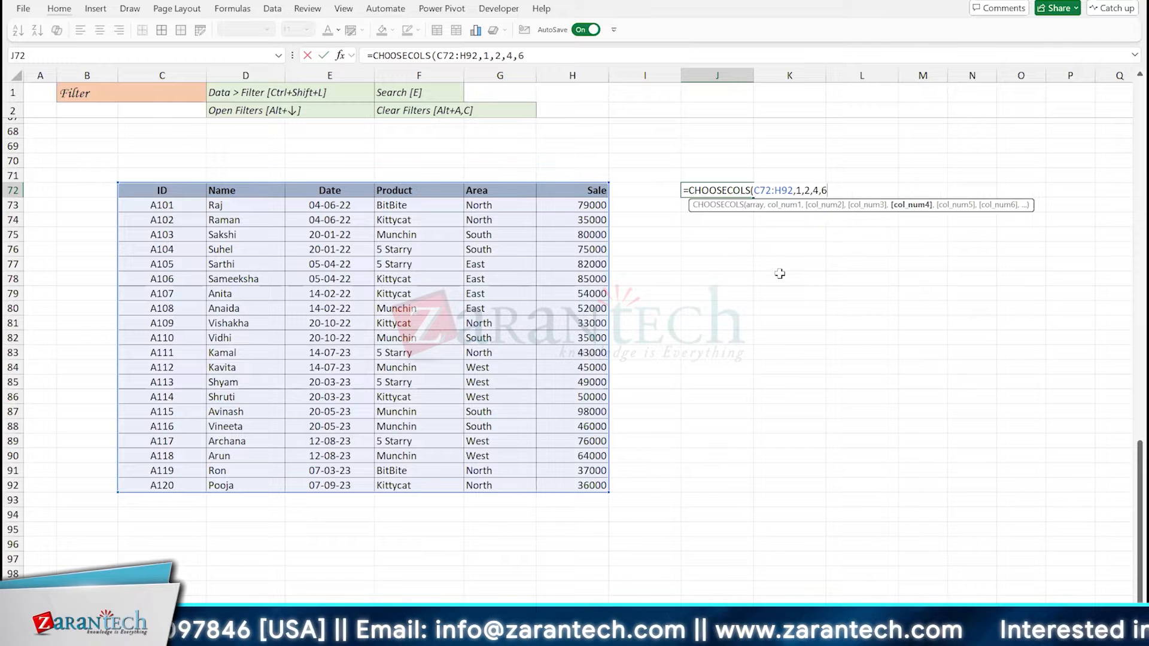
type("6)")
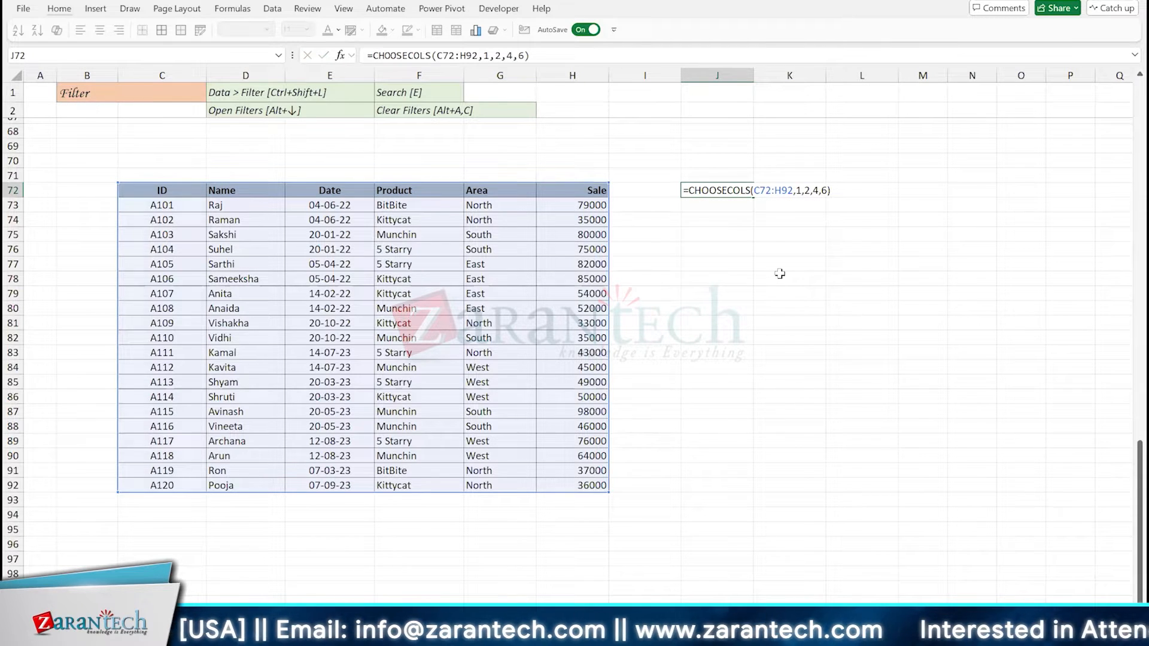
key("Return")
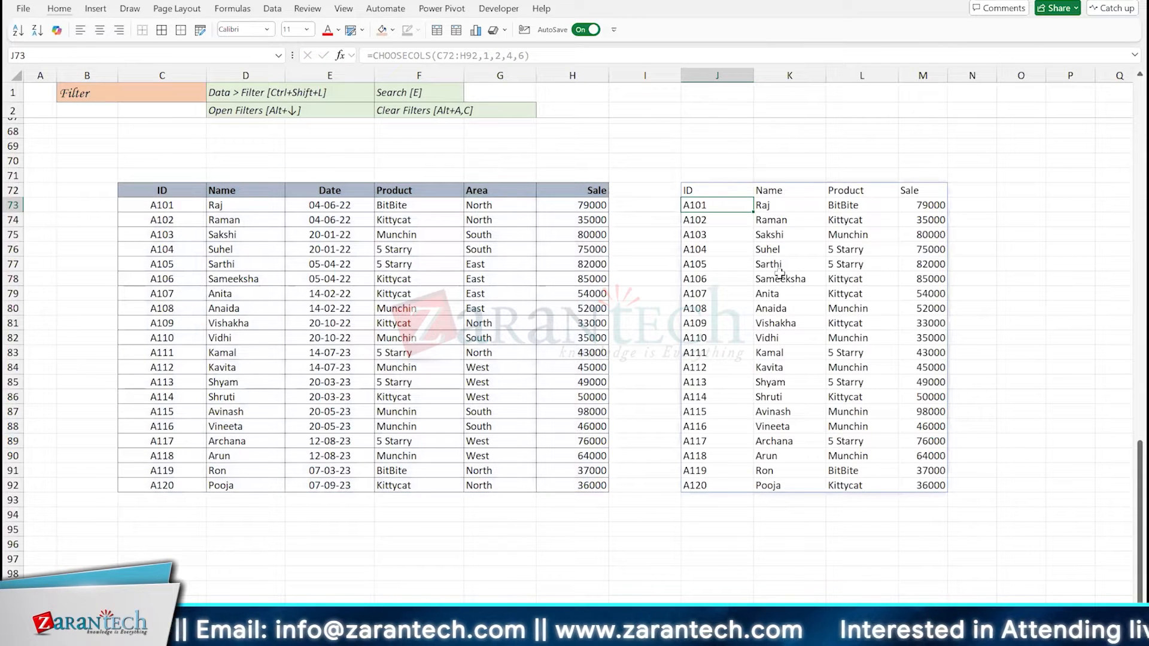
- Show the formula of J72 as text in J70 with the FORMULATEXT function
key("Up")
key("Up")
key("Up")
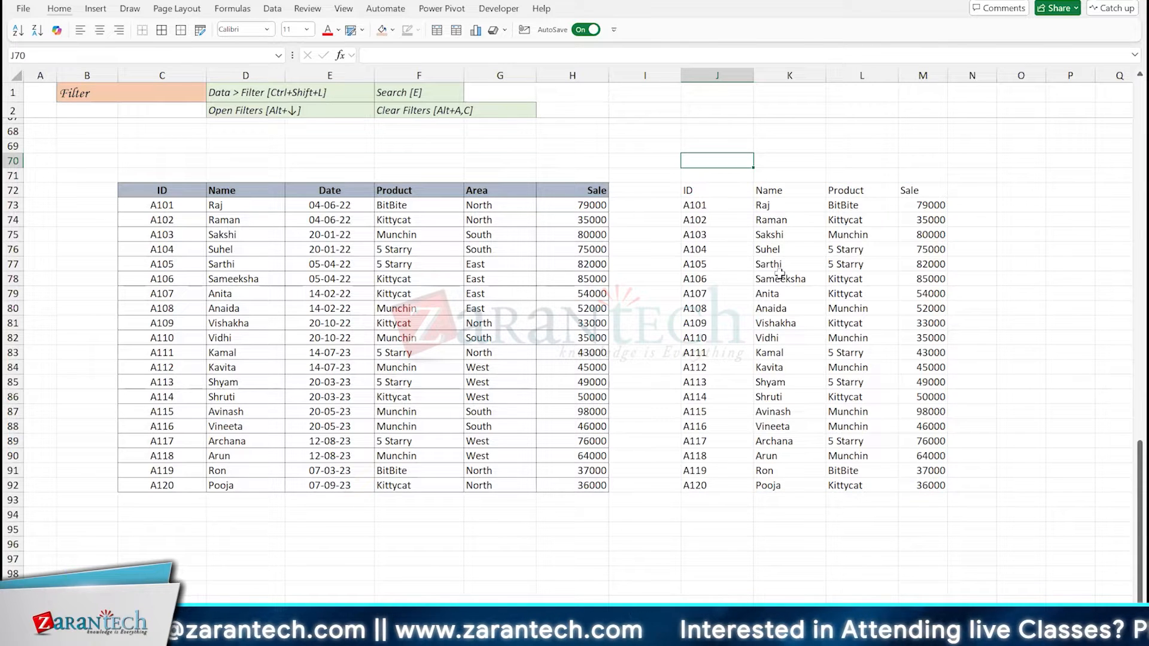
type("=formu")
key("Tab")
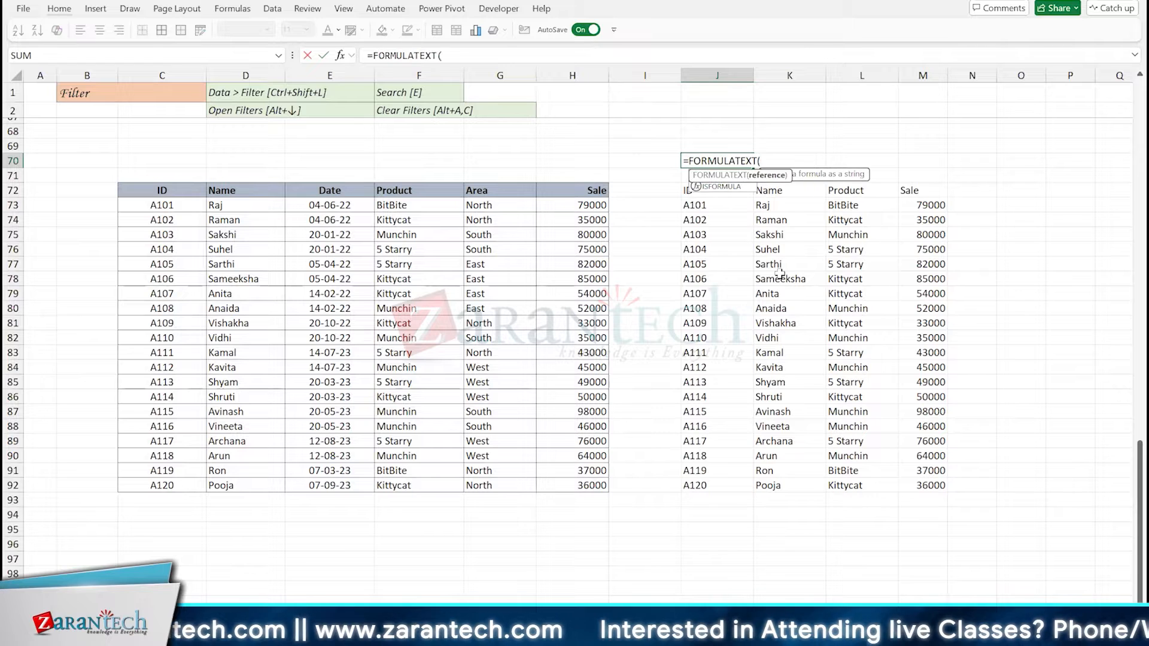
key("Down")
key("Down")
key("Down")
key("Up")
key("Return")
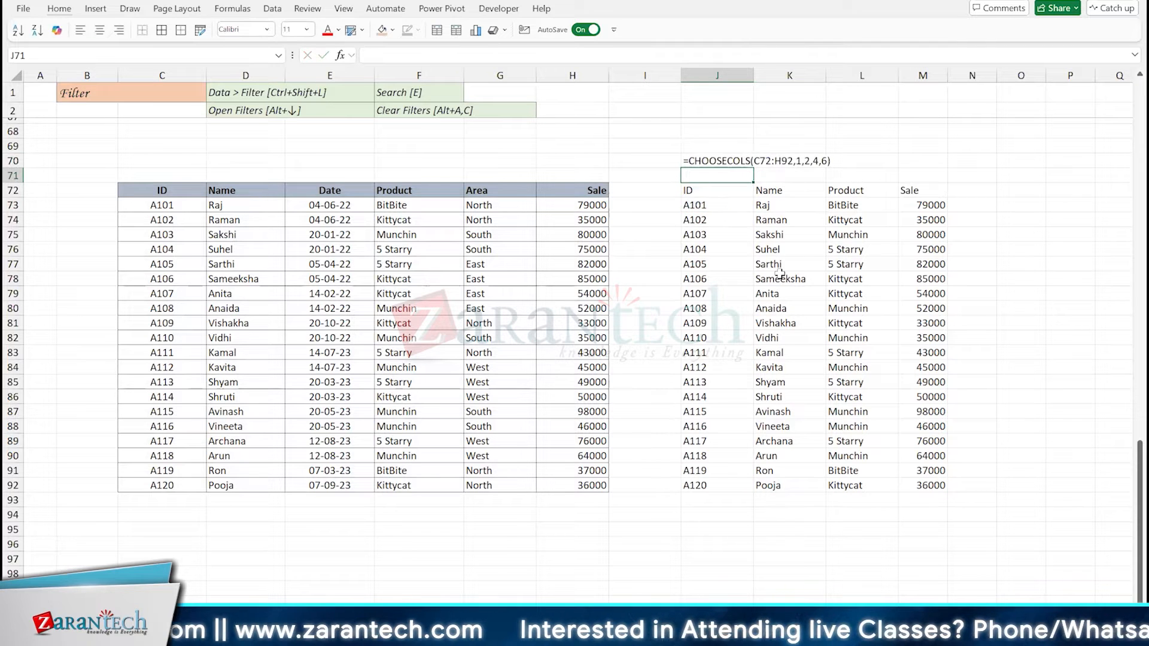
- Delete the CHOOSECOLS formula in J72 and undo the deletion
key("Down")
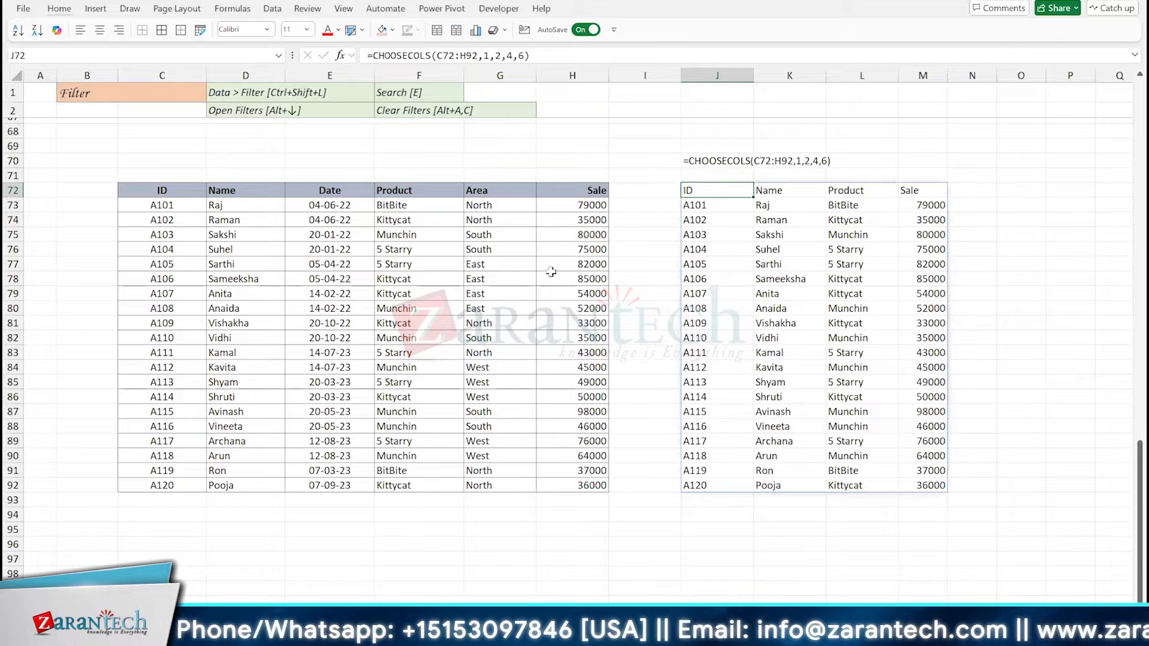
left_click(322, 259)
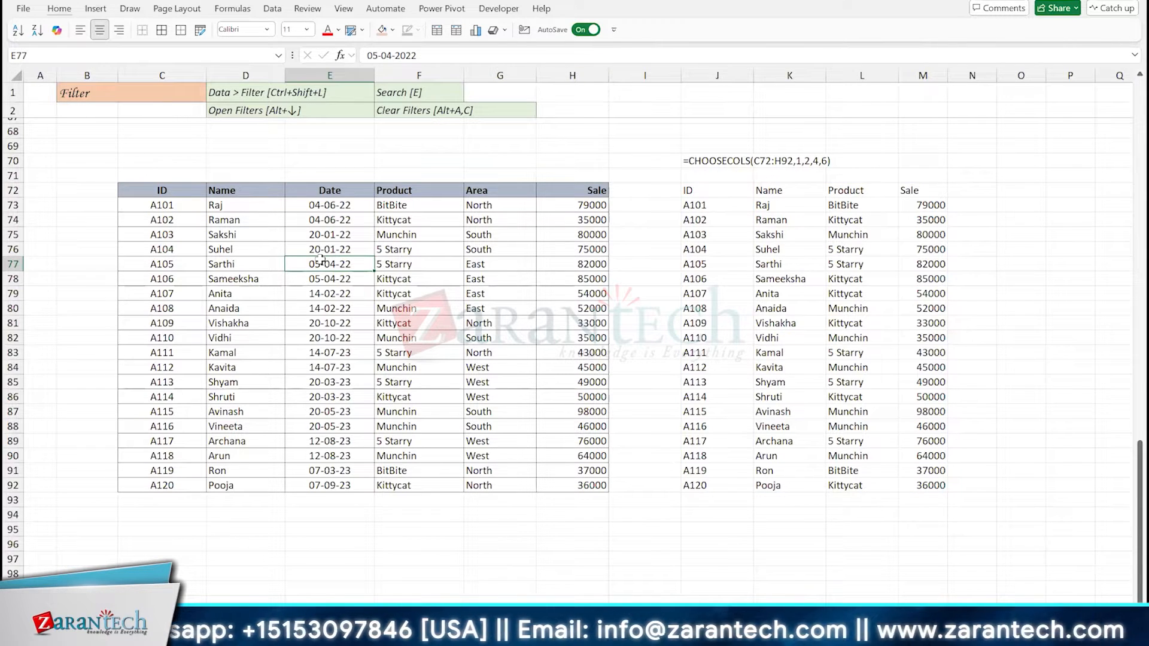
left_click(704, 186)
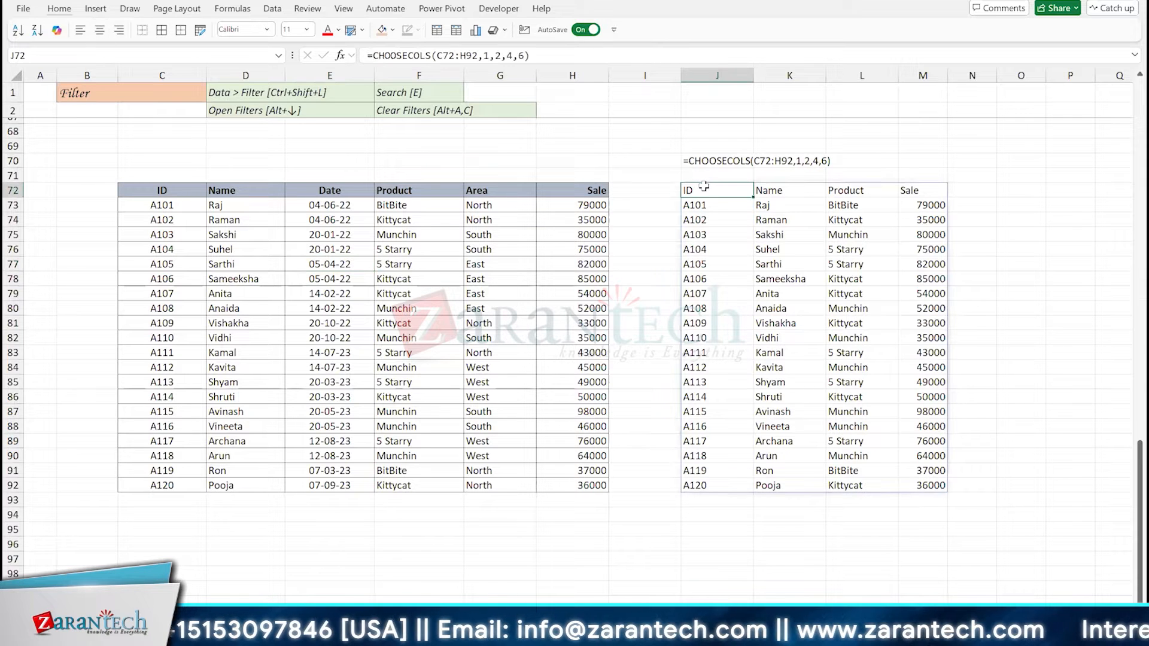
key("Delete")
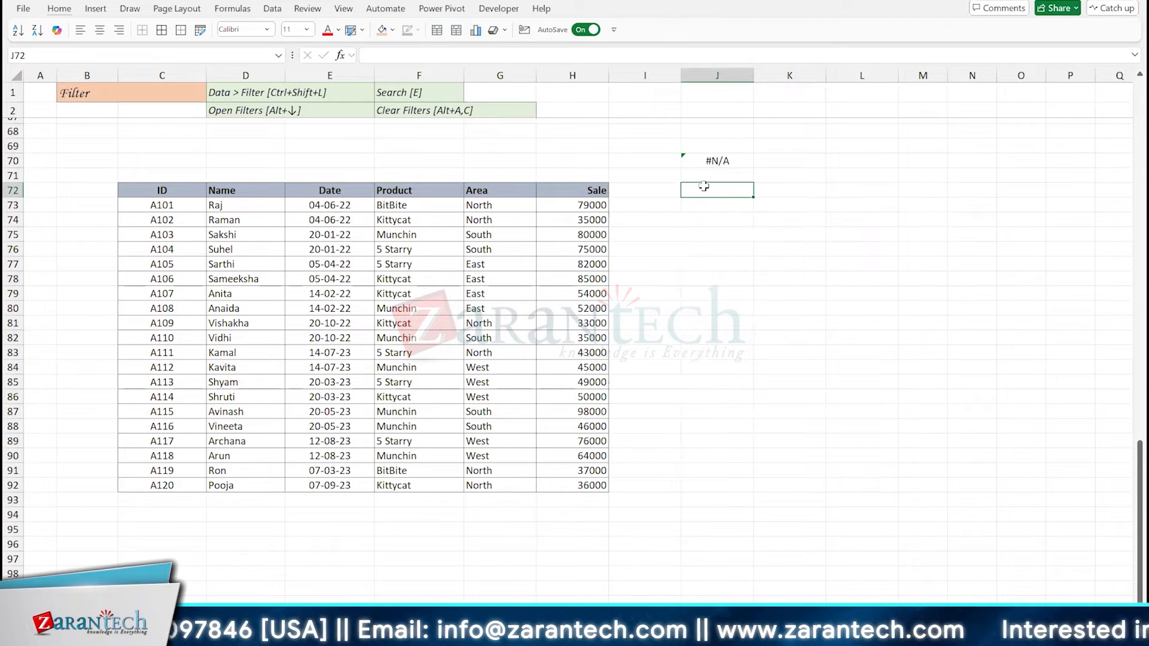
key("ctrl+z")
- Paste a copy of rows A111 to A113, C83:H85, directly below the lower table at C93 and undo the paste
left_click(268, 352)
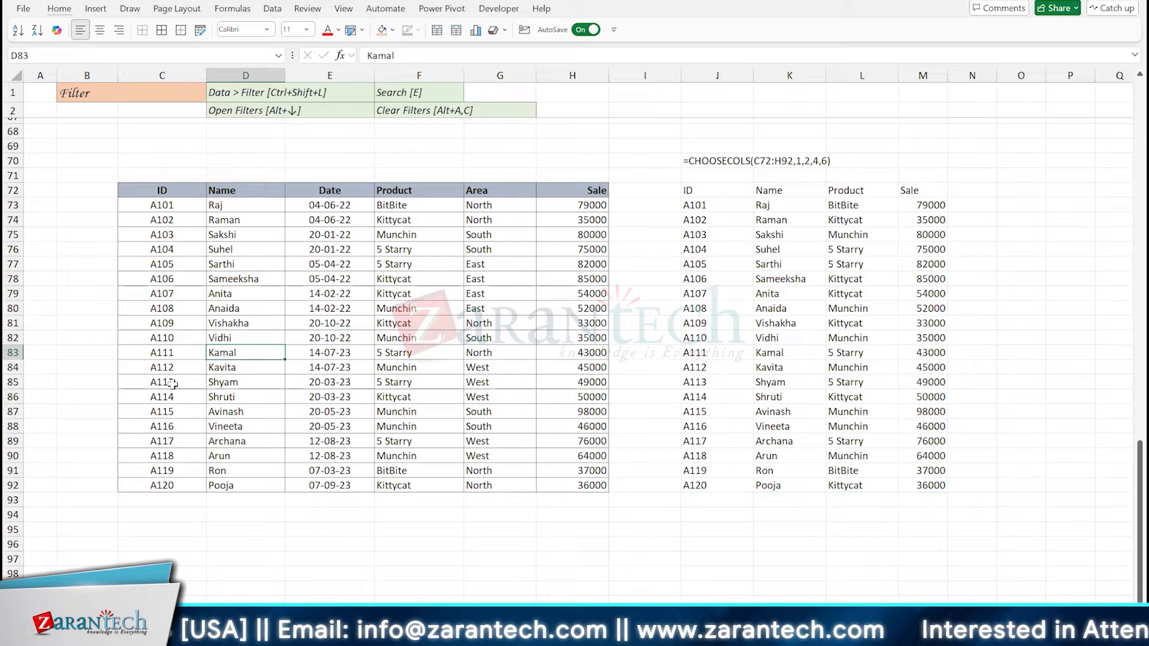
key("Left")
key("shift+Right")
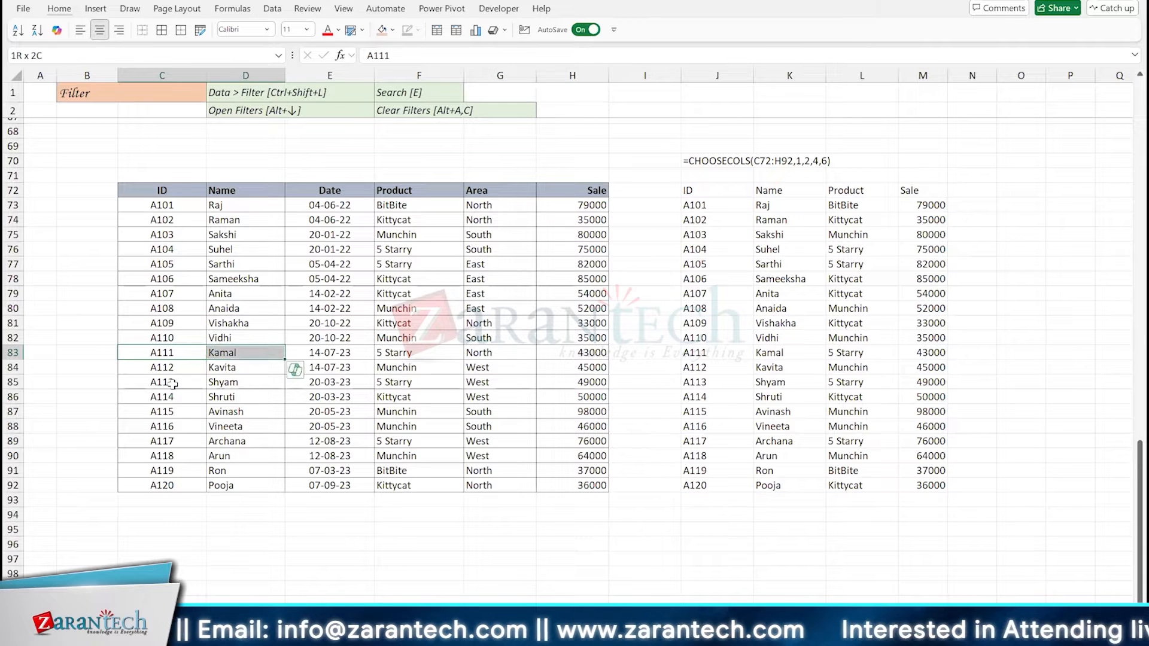
key("ctrl+shift+Right")
key("shift+Down")
key("shift+Down")
key("ctrl+c")
key("ctrl+Down")
key("Down")
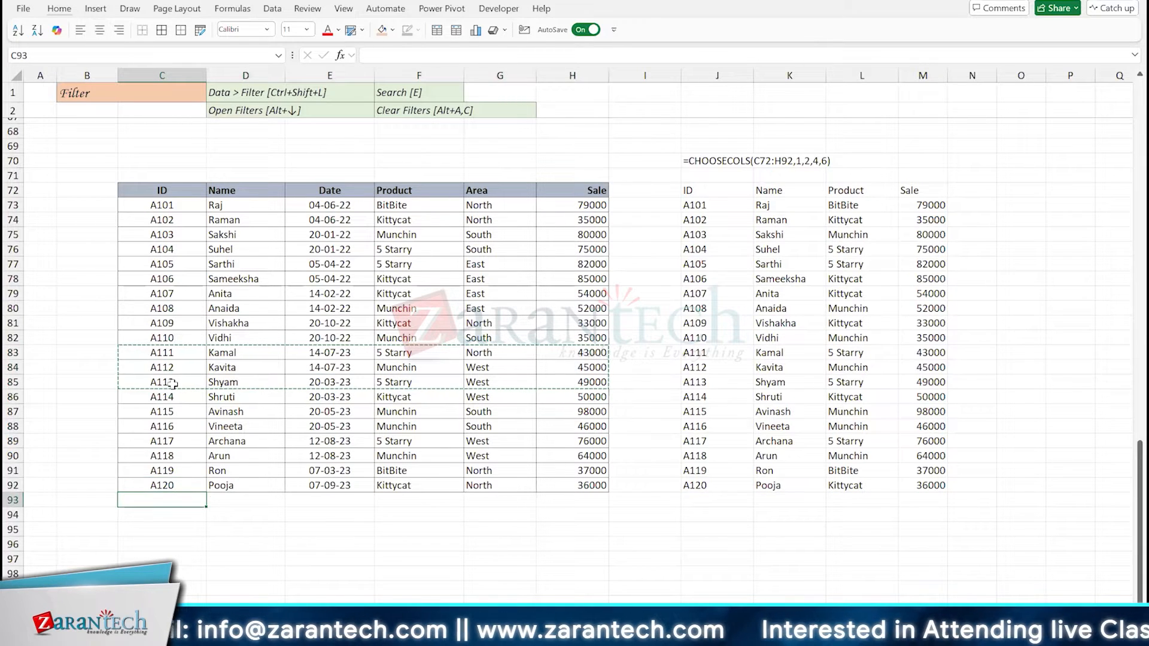
key("ctrl+v")
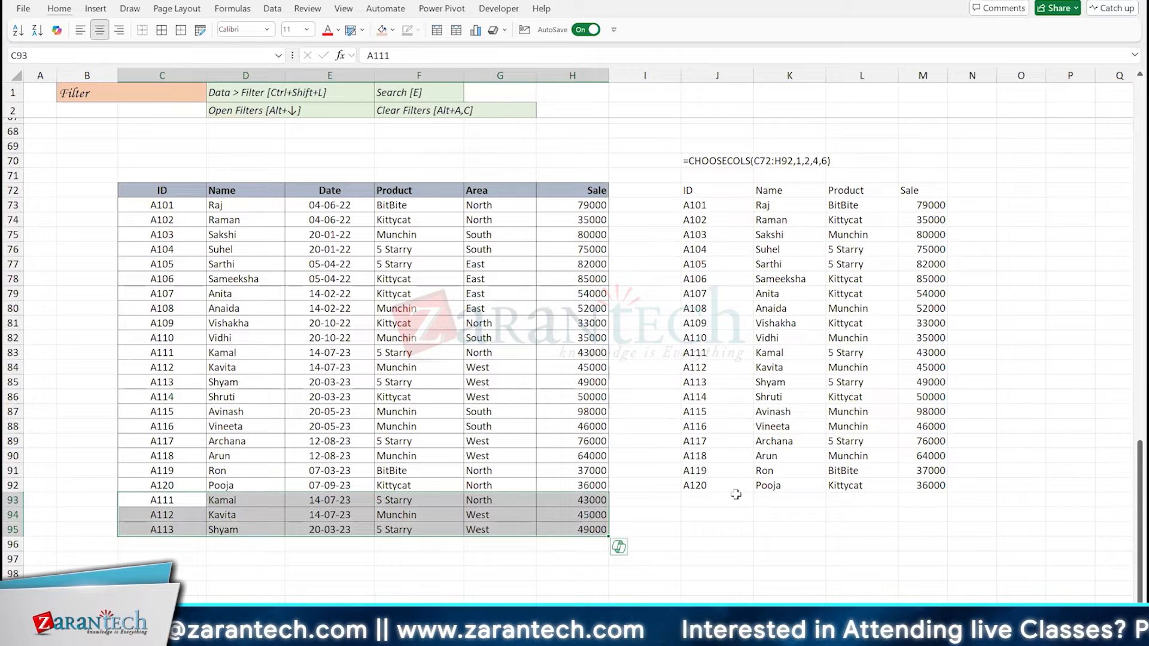
key("ctrl+z")
left_click(485, 326)
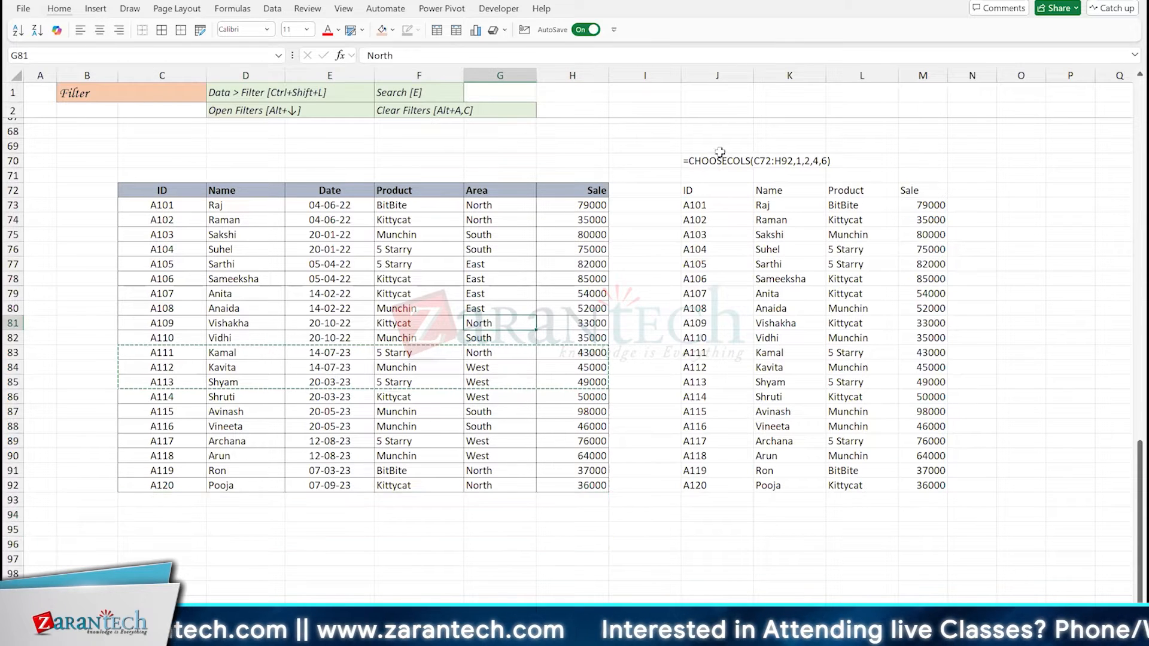
- Clear the CHOOSECOLS formula from J72
left_click(706, 193)
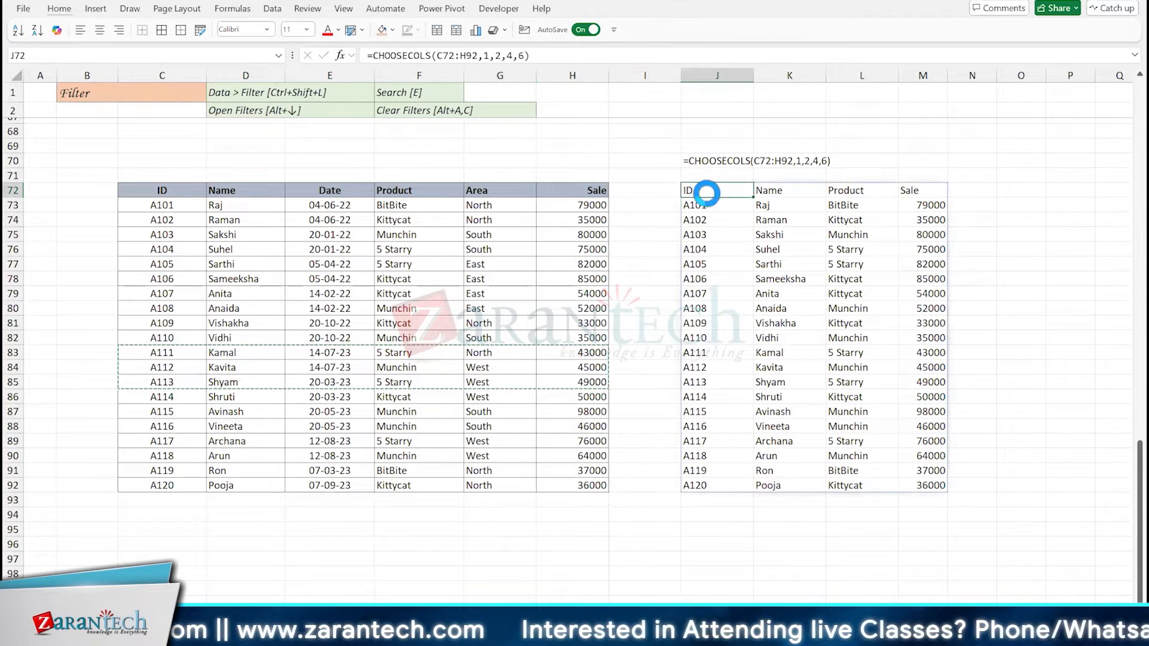
key("Delete")
- Format the lower range C72:H92 as a table with headers, using the light style with a blue header row
left_click(290, 252)
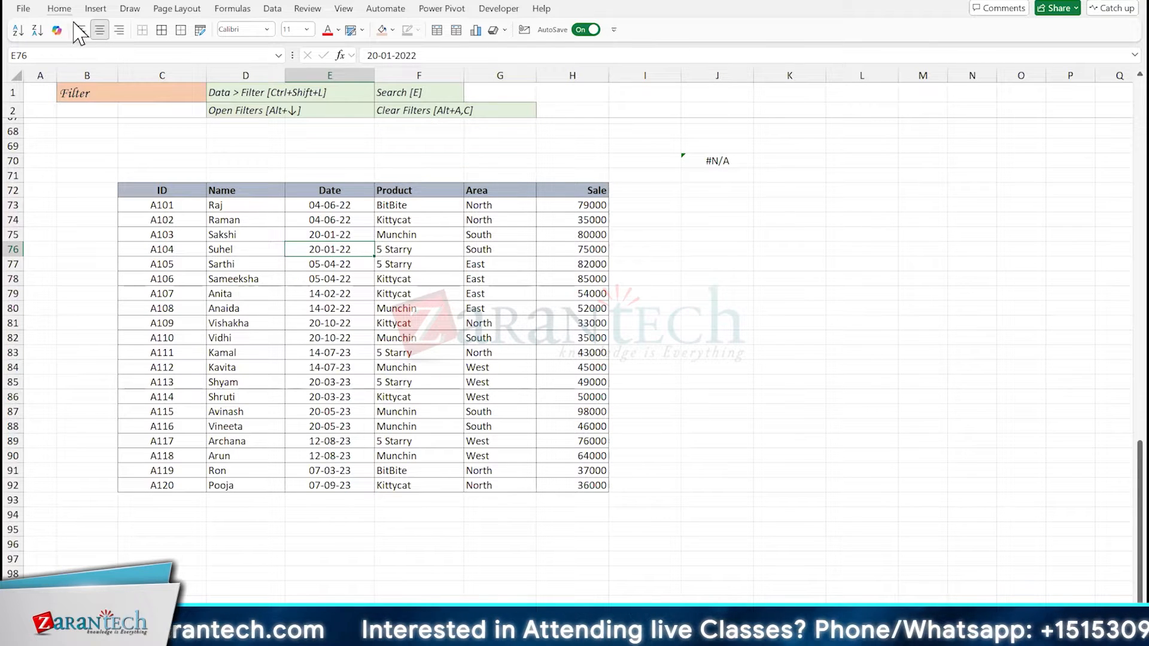
left_click(60, 9)
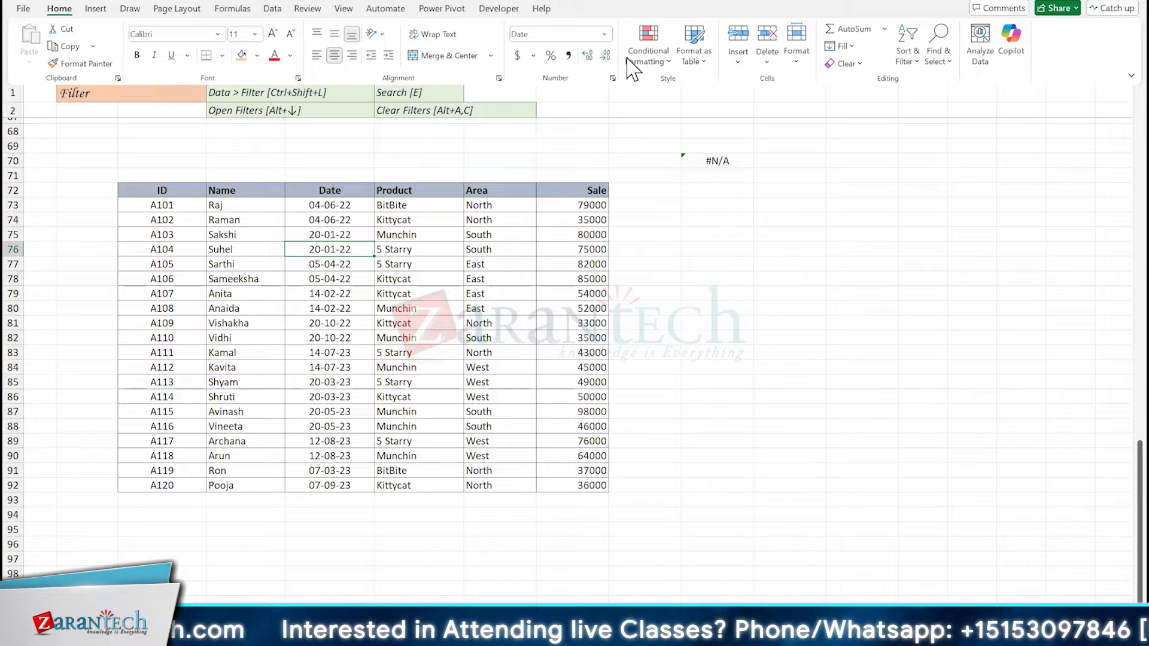
left_click(694, 57)
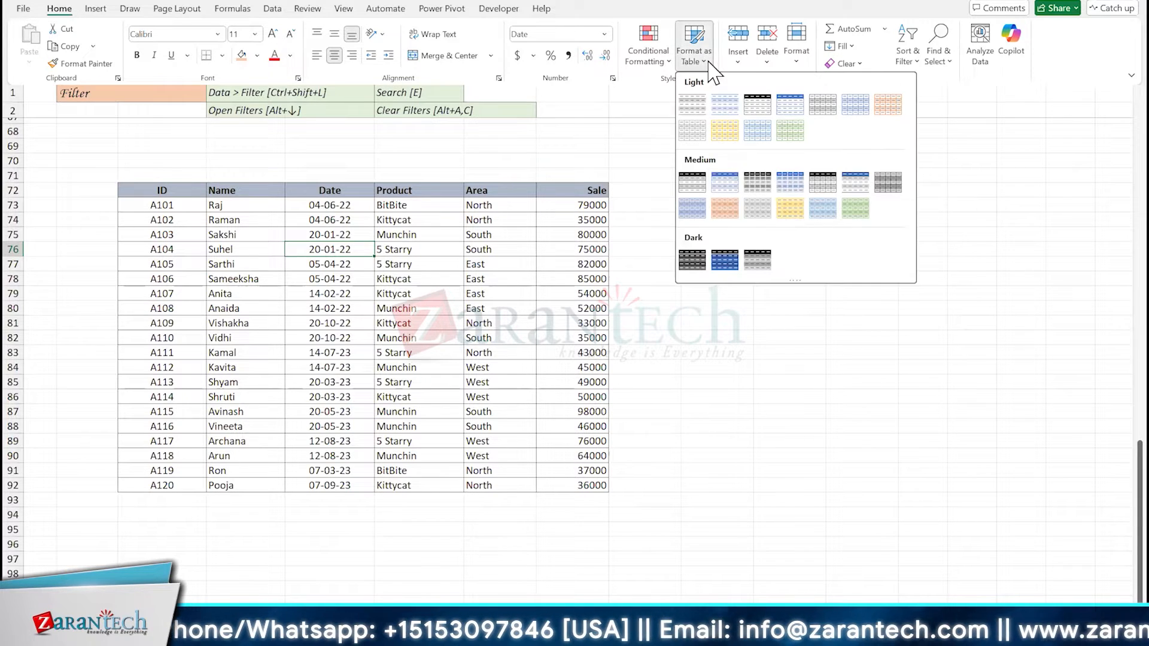
left_click(799, 113)
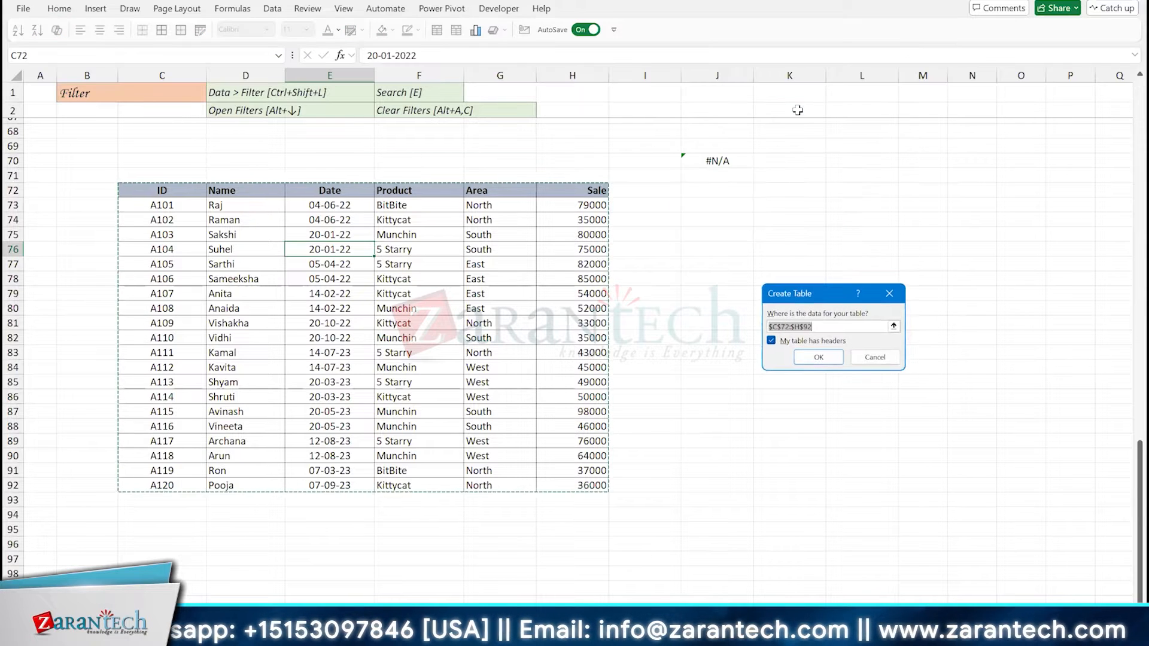
left_click(817, 356)
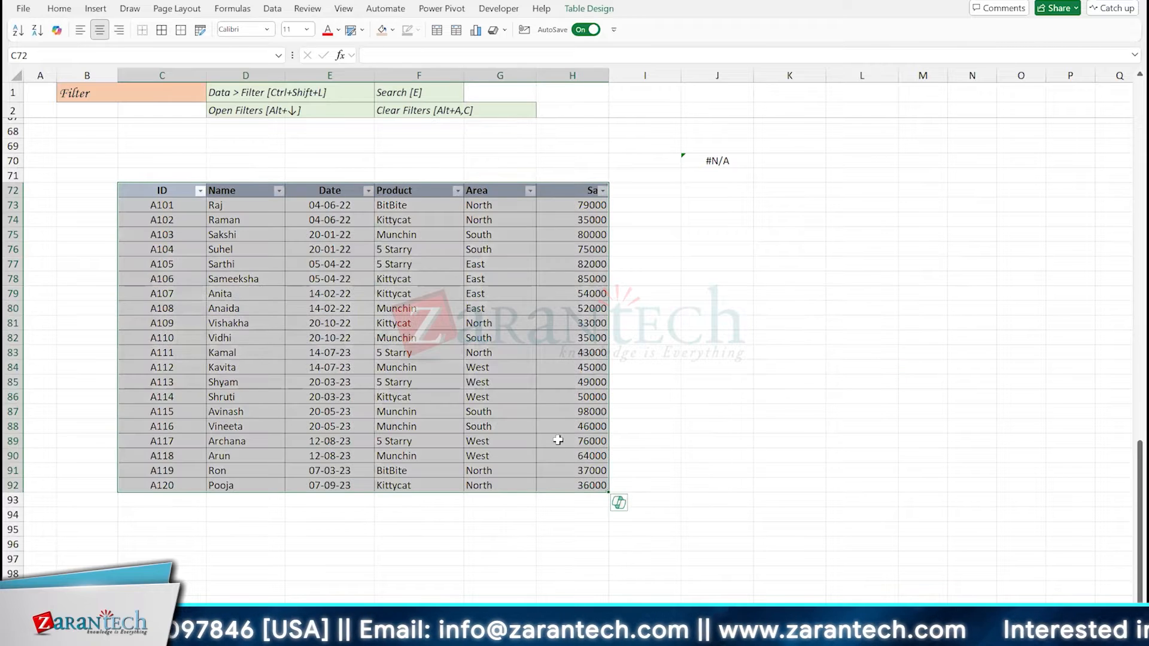
- Extend the lower table down to row 96 by its corner handle and undo the resize
left_click(558, 439)
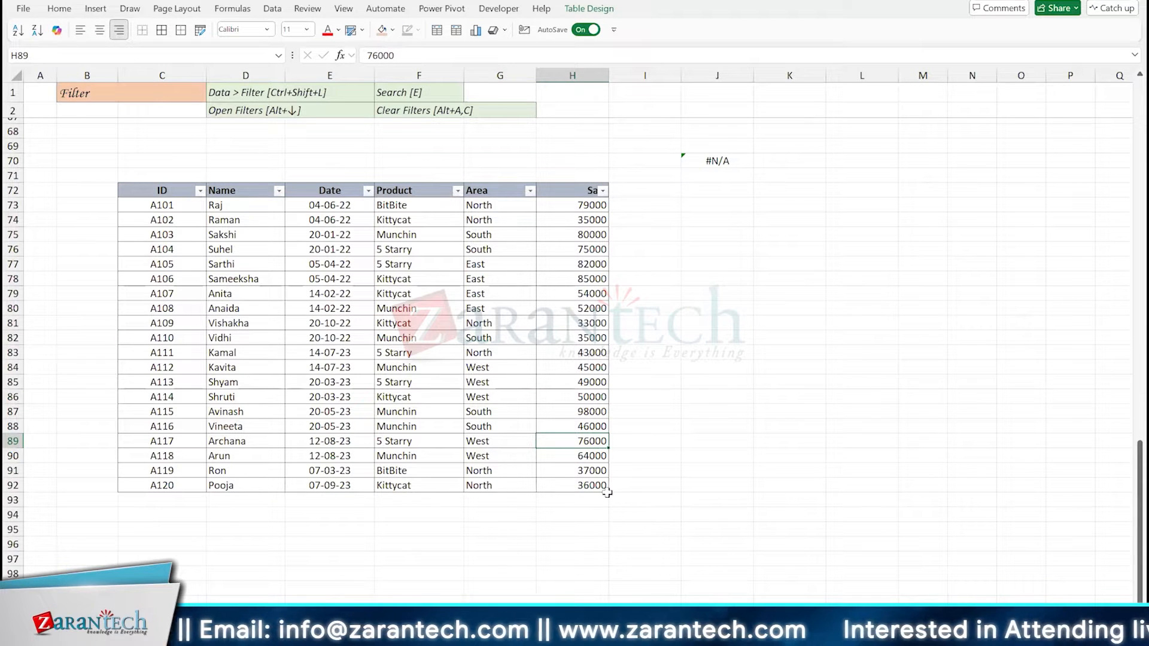
left_click_drag(606, 489, 646, 553)
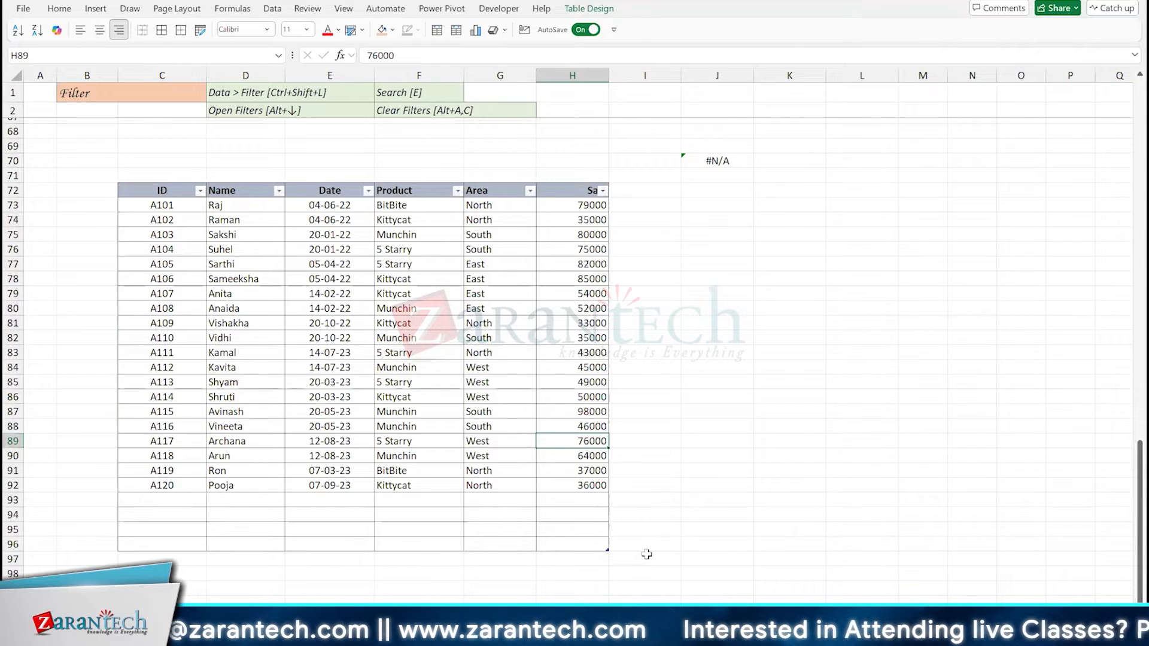
key("ctrl+z")
- Turn off the filter buttons in the table's header row and view the table's name property
left_click(510, 397)
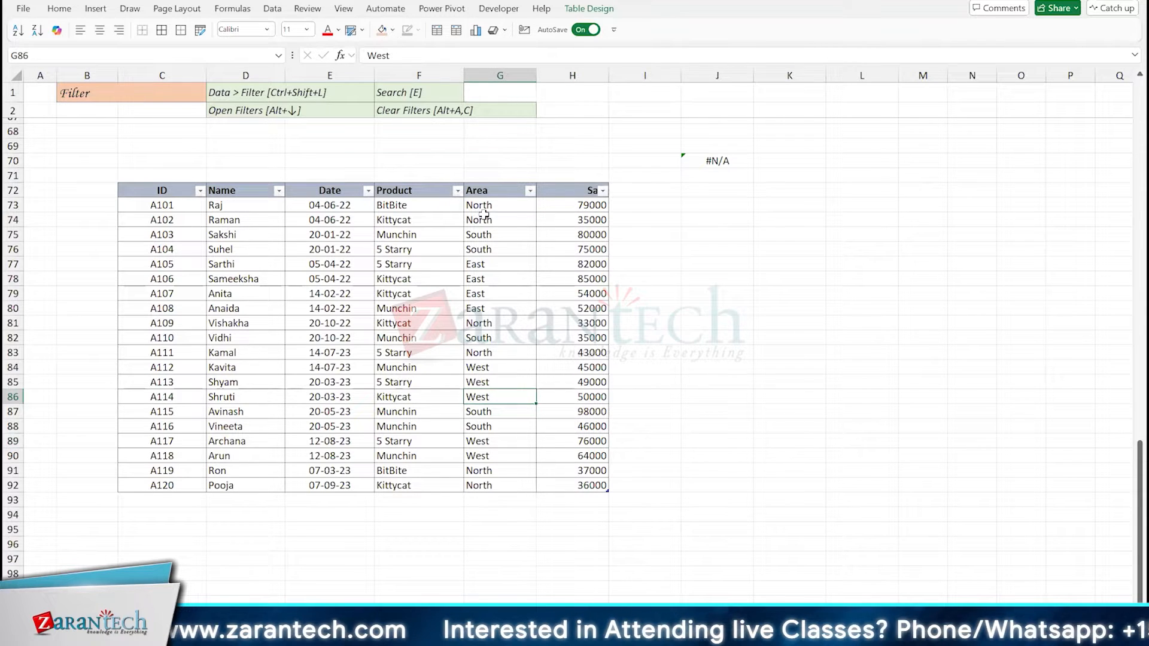
key("ctrl+shift+l")
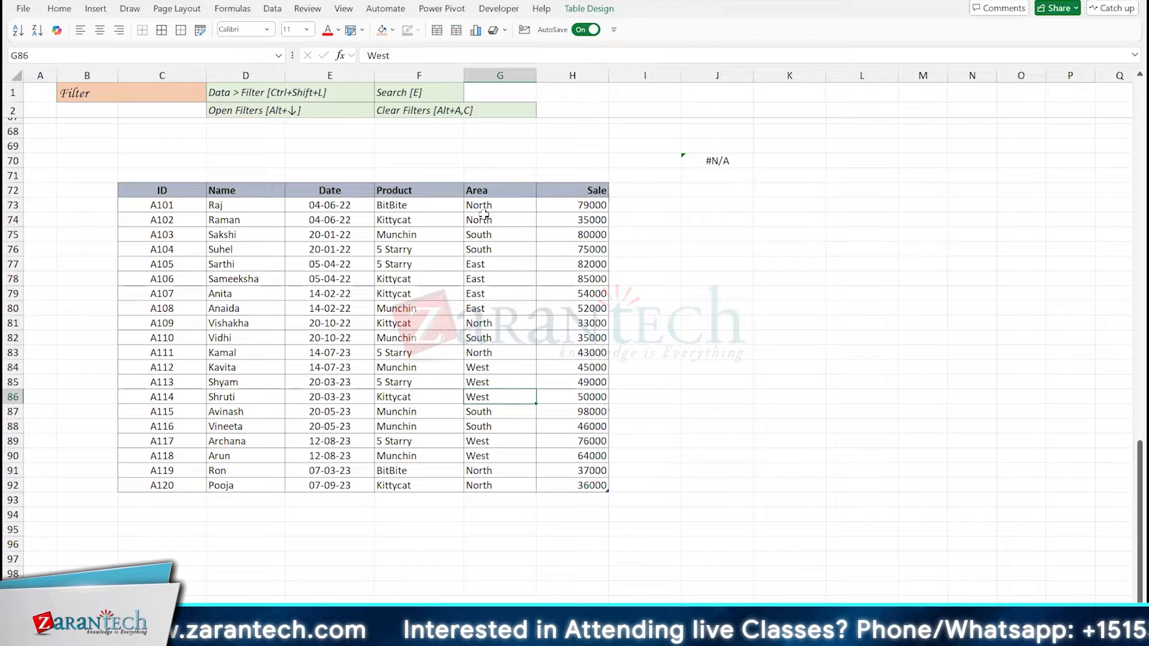
left_click(589, 9)
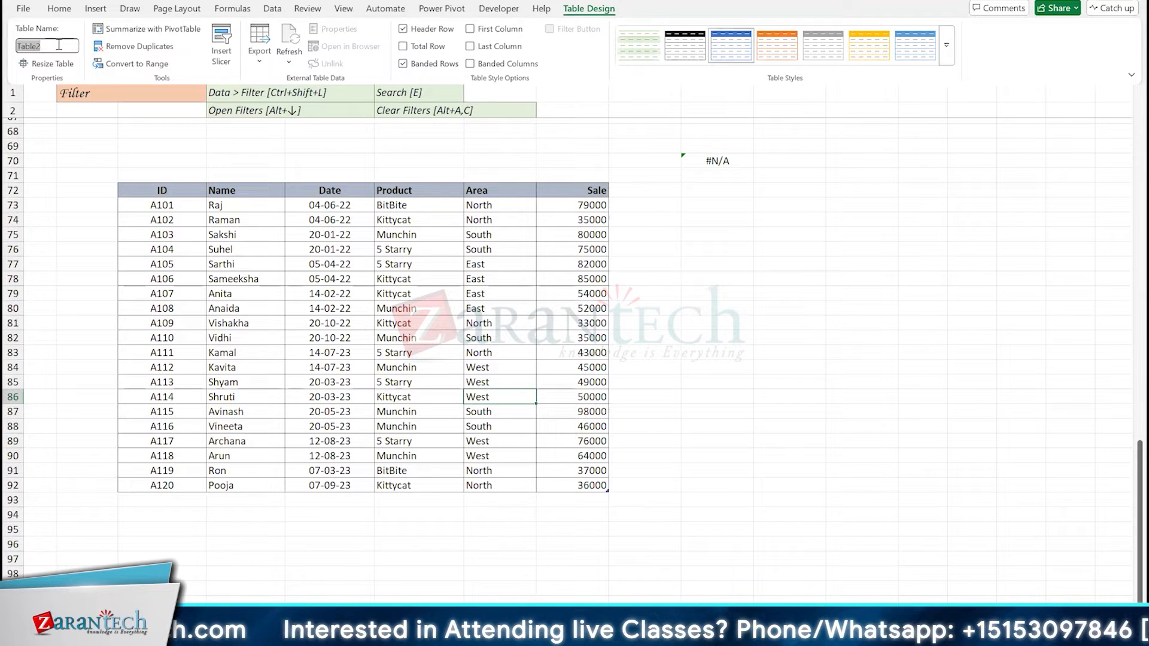
left_click(351, 268)
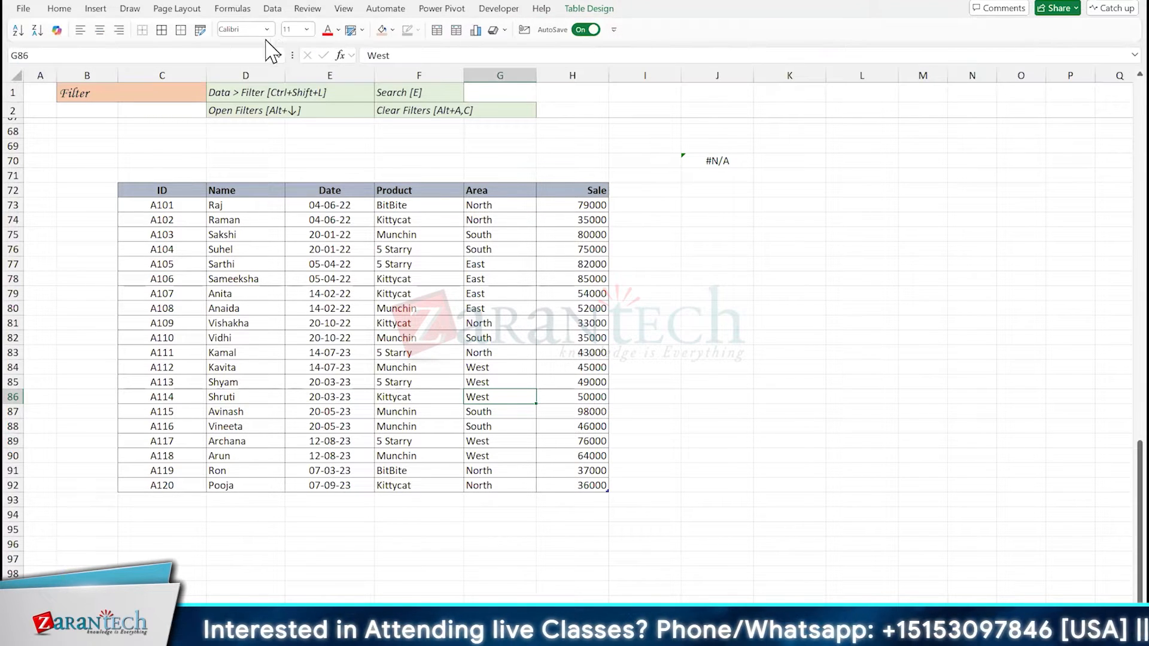
- Look over the workbook's defined names in the Name Manager and close it
left_click(232, 8)
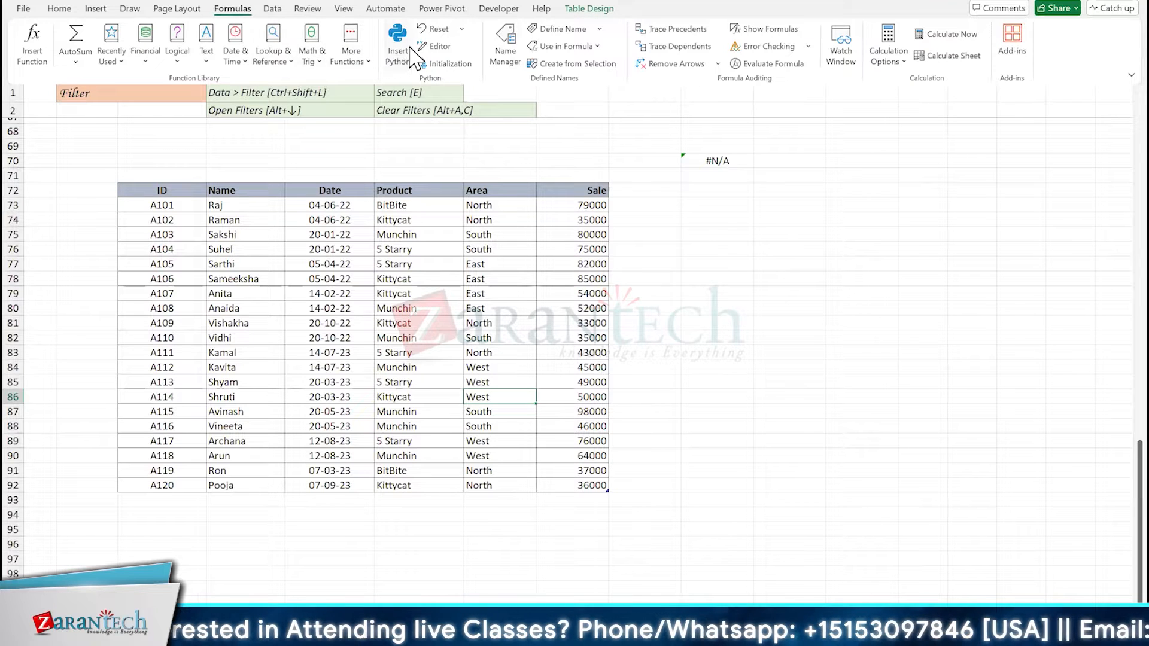
left_click(509, 57)
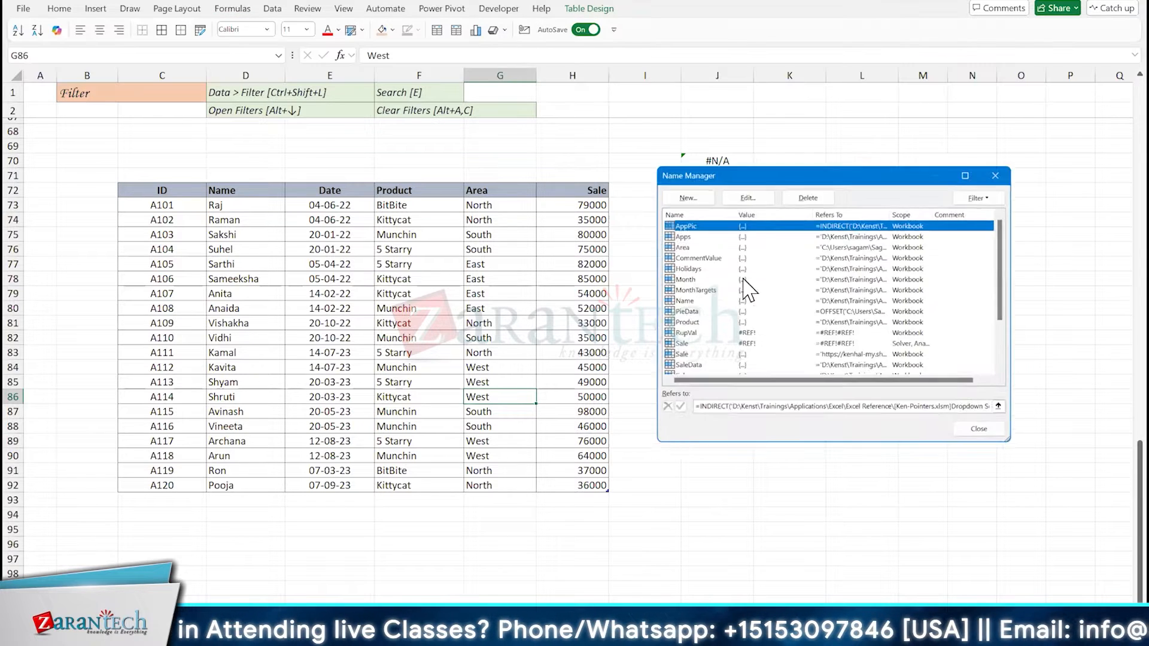
left_click(1003, 170)
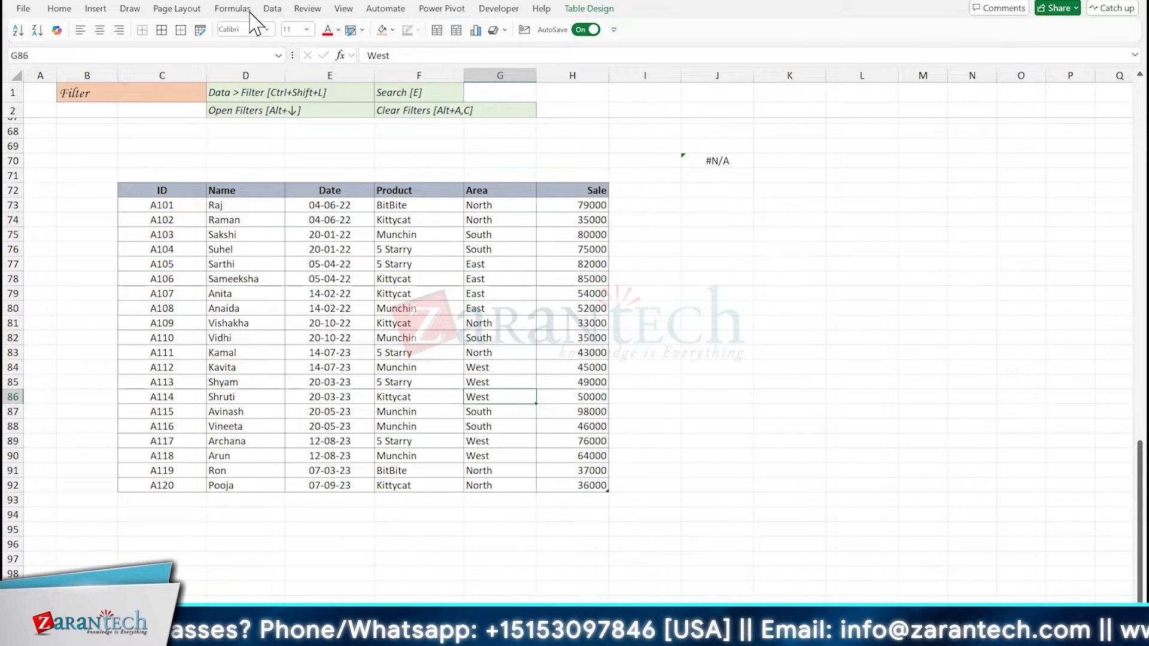
- Delete all the defined names from AppPic to Year in the Name Manager, confirming the deletion
left_click(233, 10)
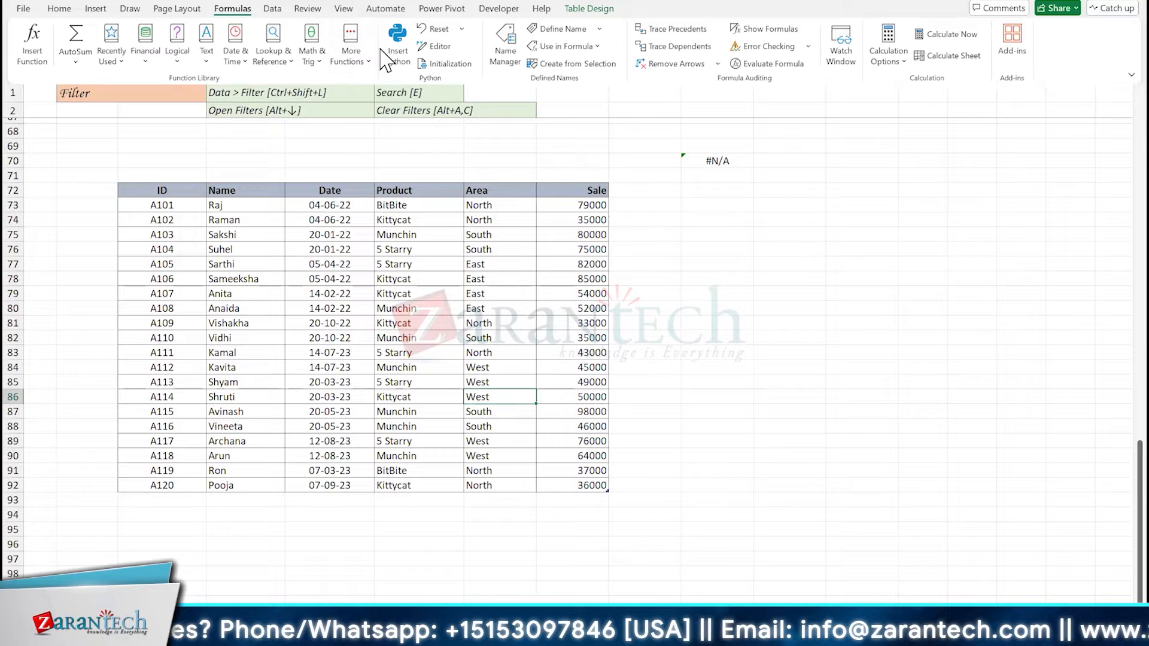
left_click(513, 57)
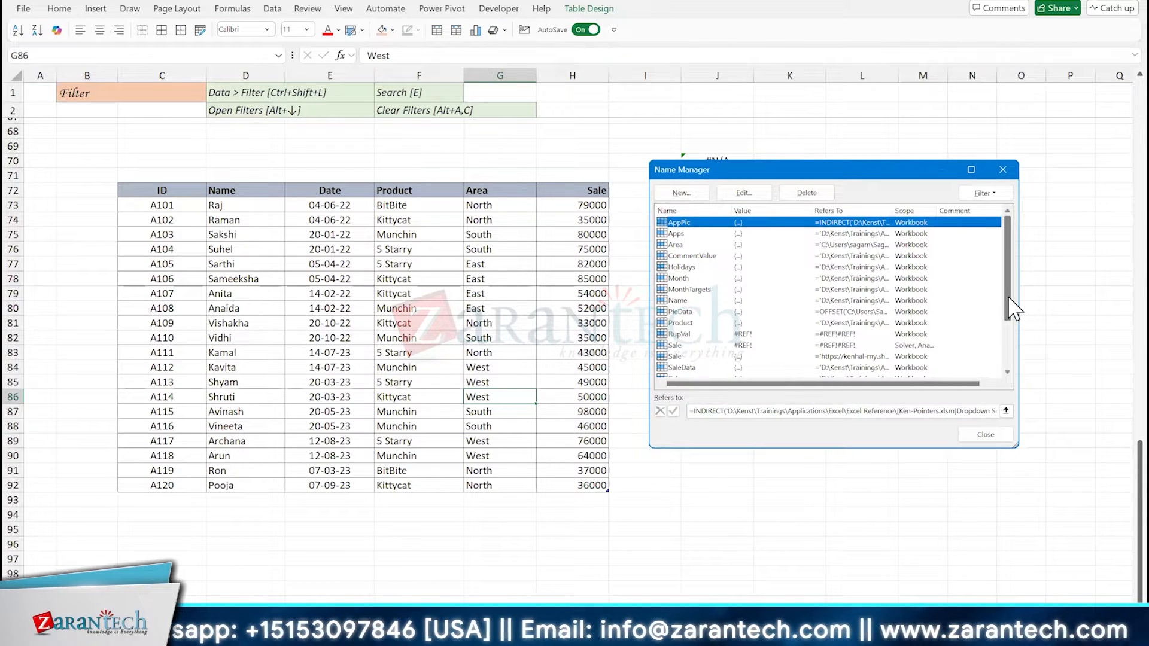
left_click_drag(1010, 300, 1018, 371)
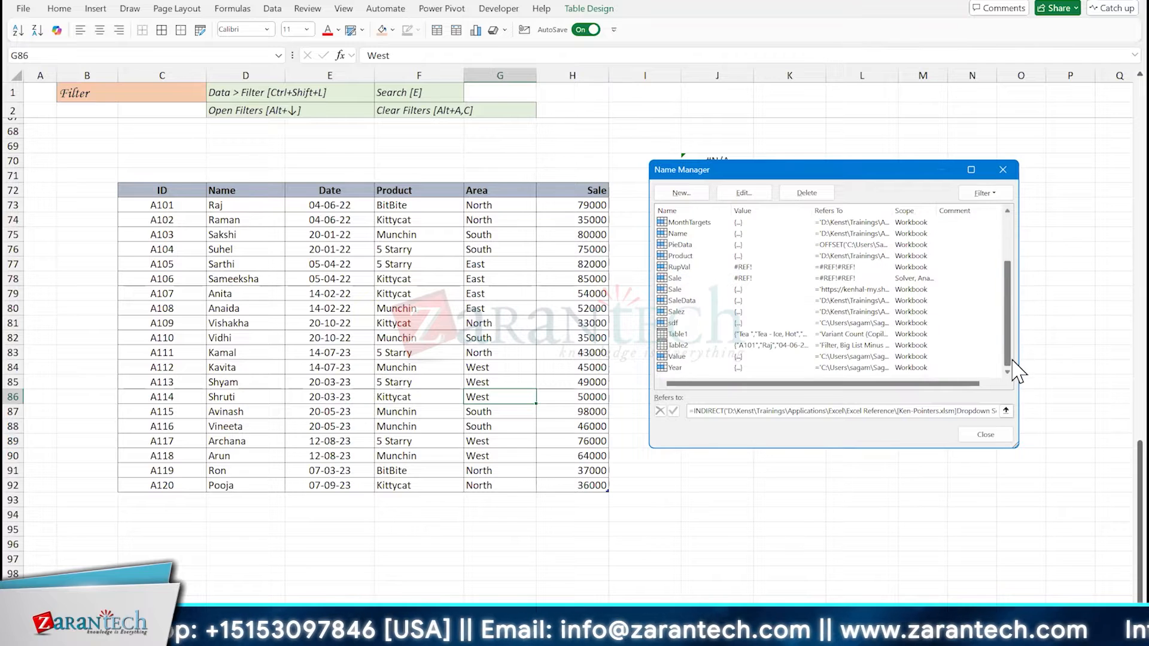
left_click(791, 367, "shift")
key("Delete")
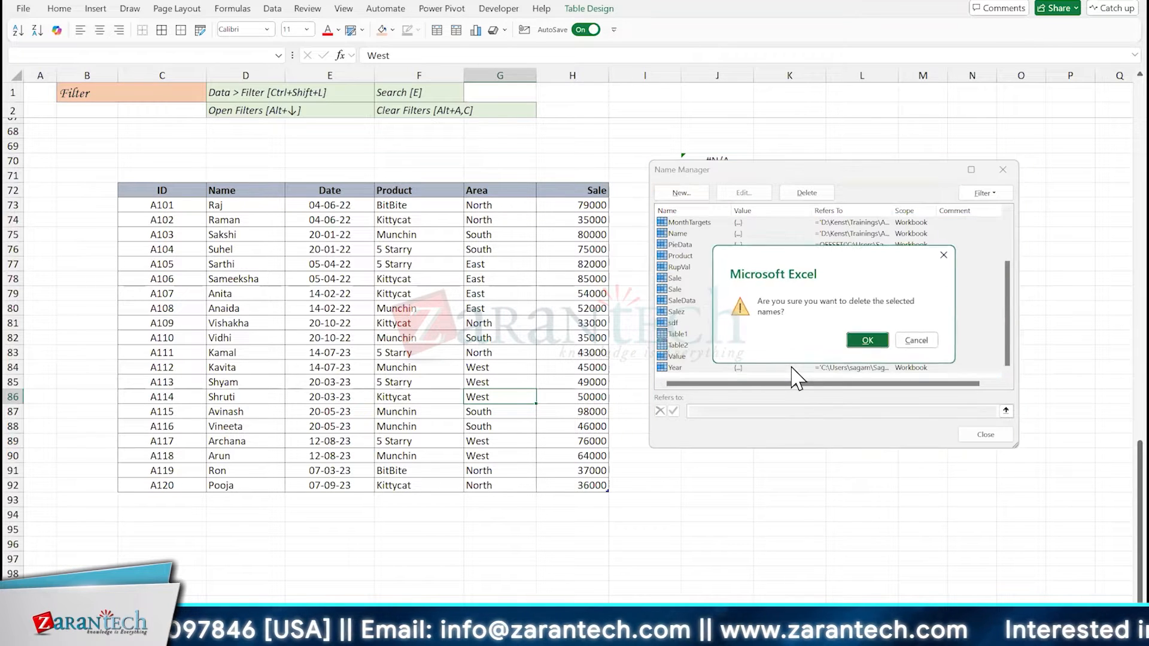
left_click(857, 340)
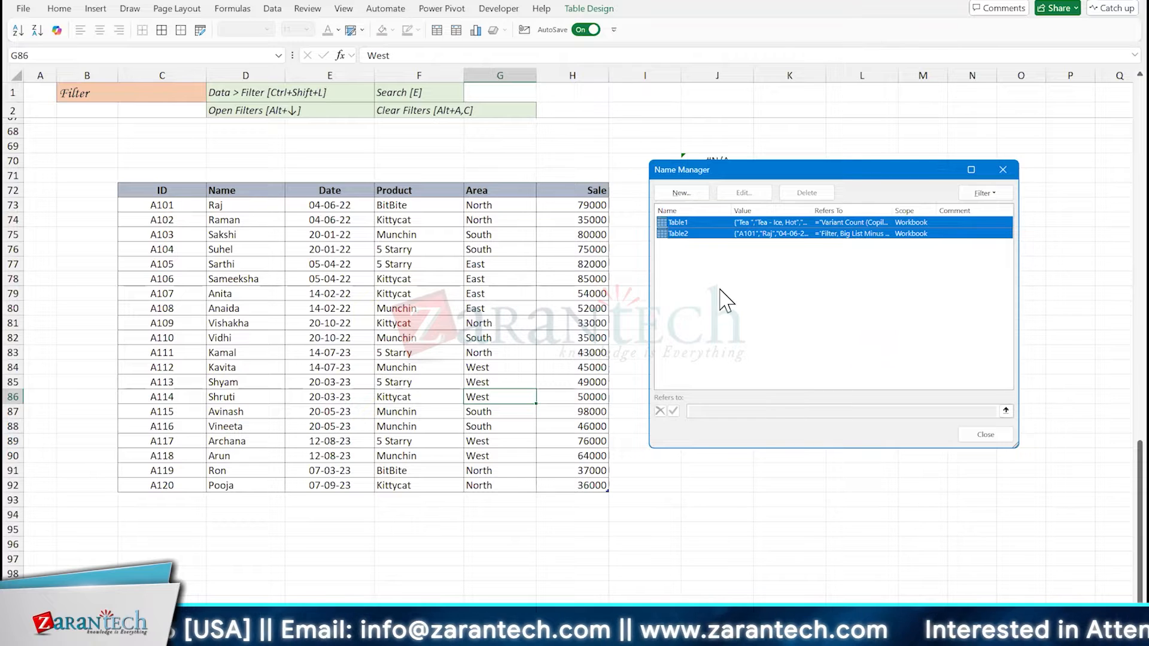
- Check which range Table2 refers to in the Name Manager, close it and return to a table cell
left_click(697, 266)
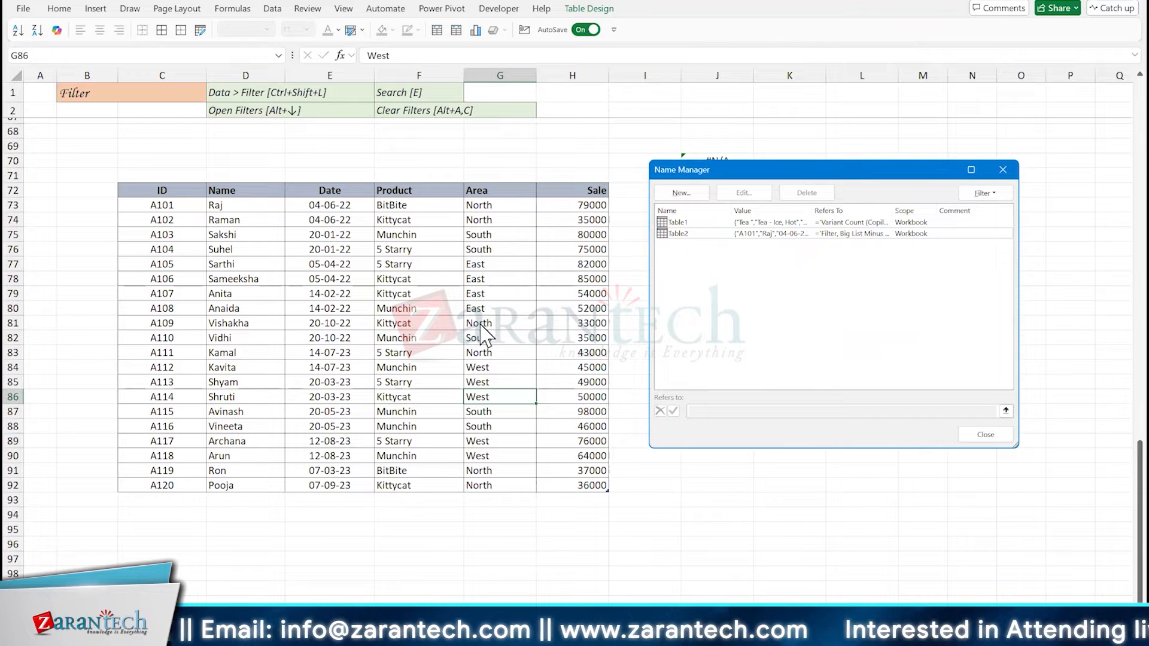
left_click(687, 234)
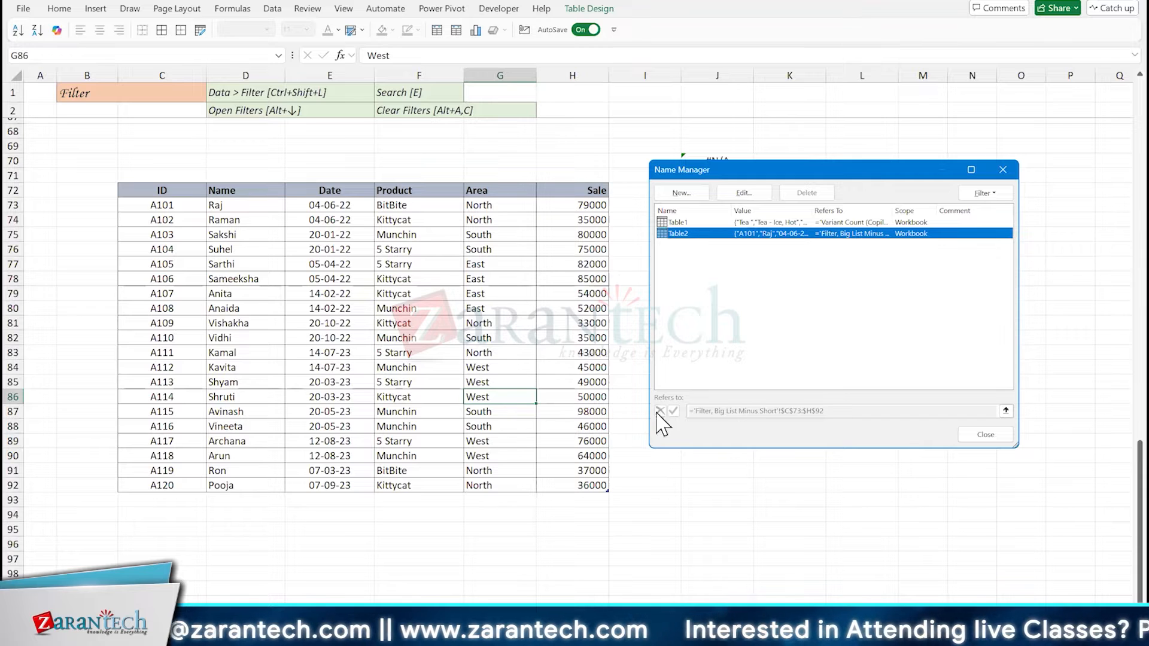
left_click(984, 435)
left_click(467, 367)
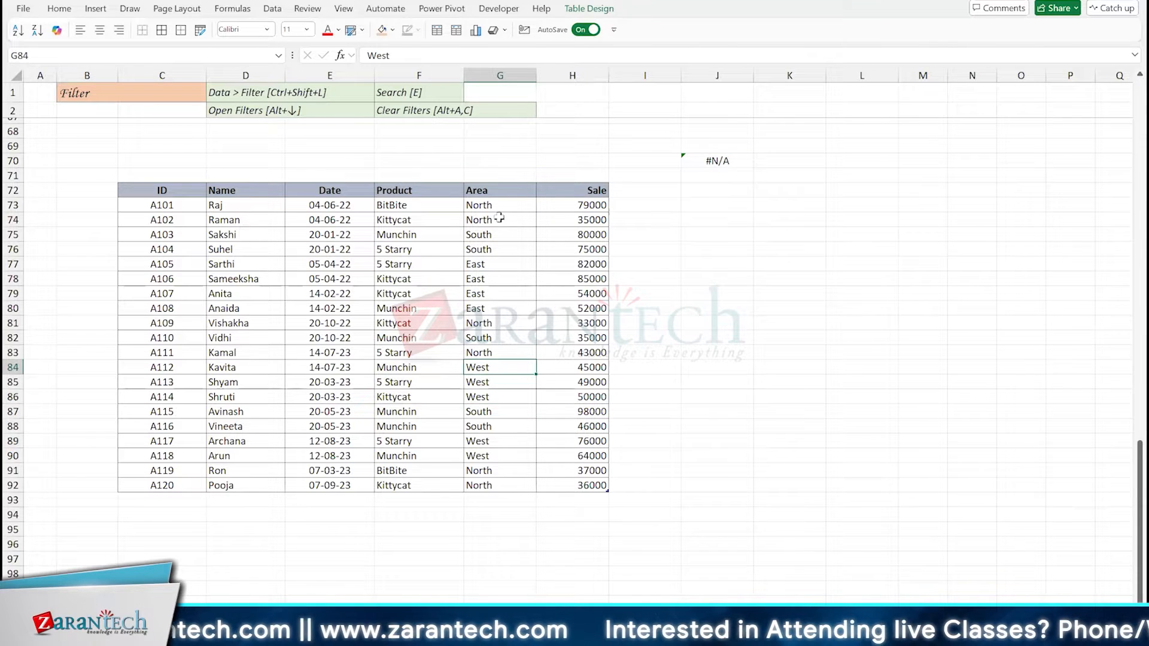
- Rename the lower table as Sales2223
left_click(576, 9)
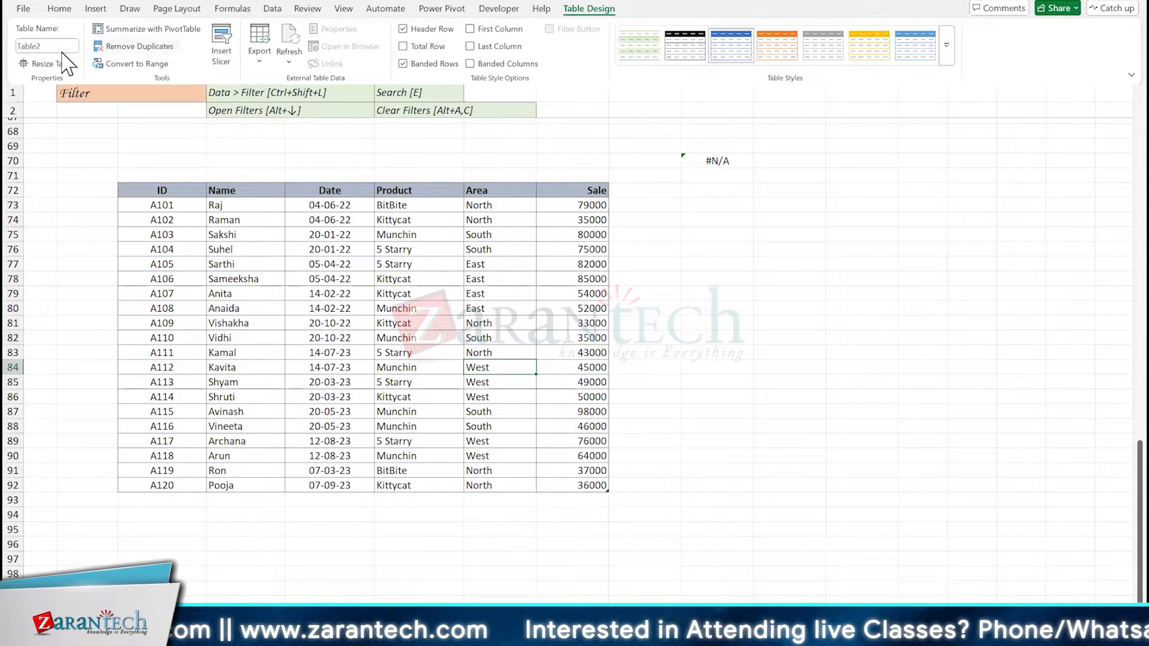
left_click(58, 44)
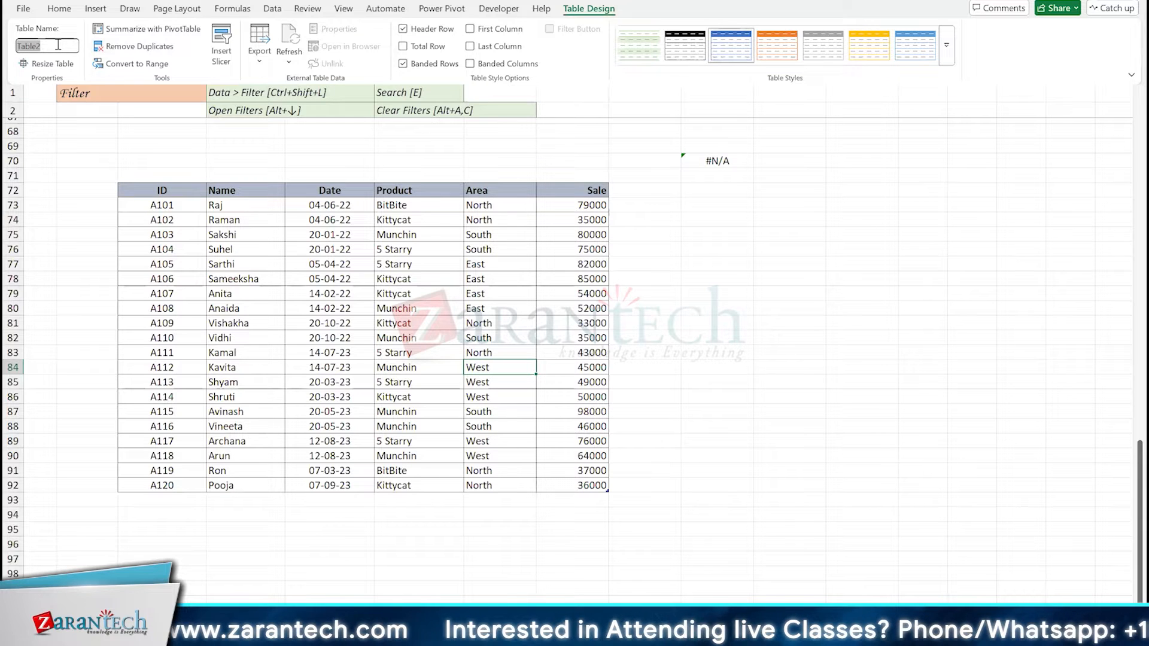
type("Sa")
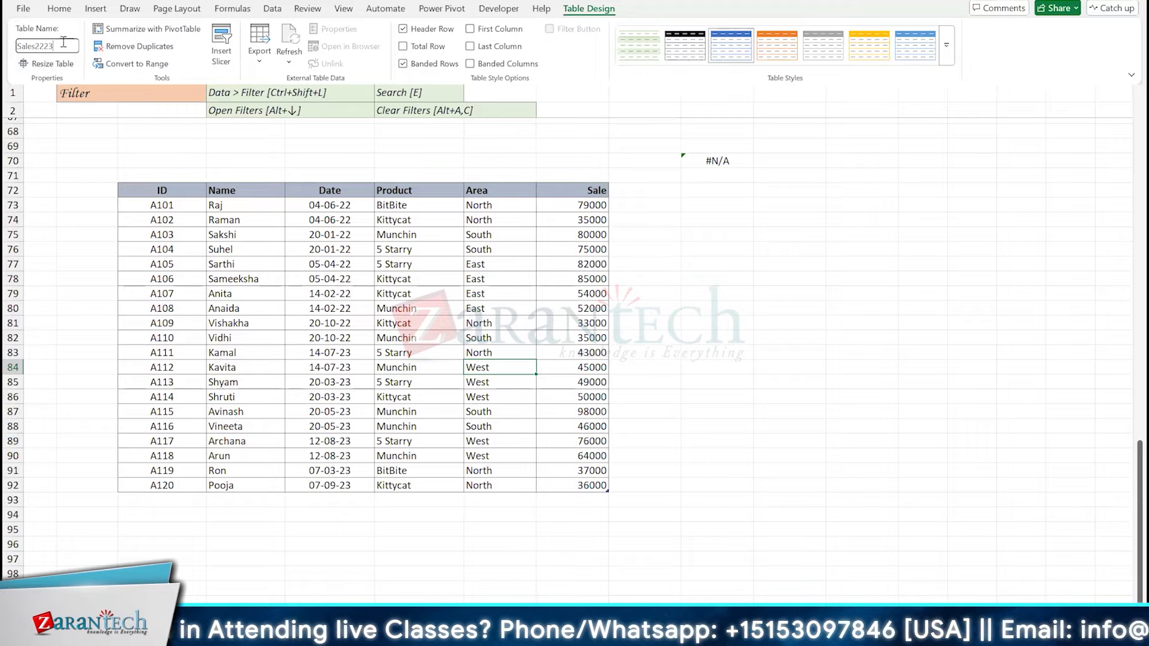
left_click(371, 304)
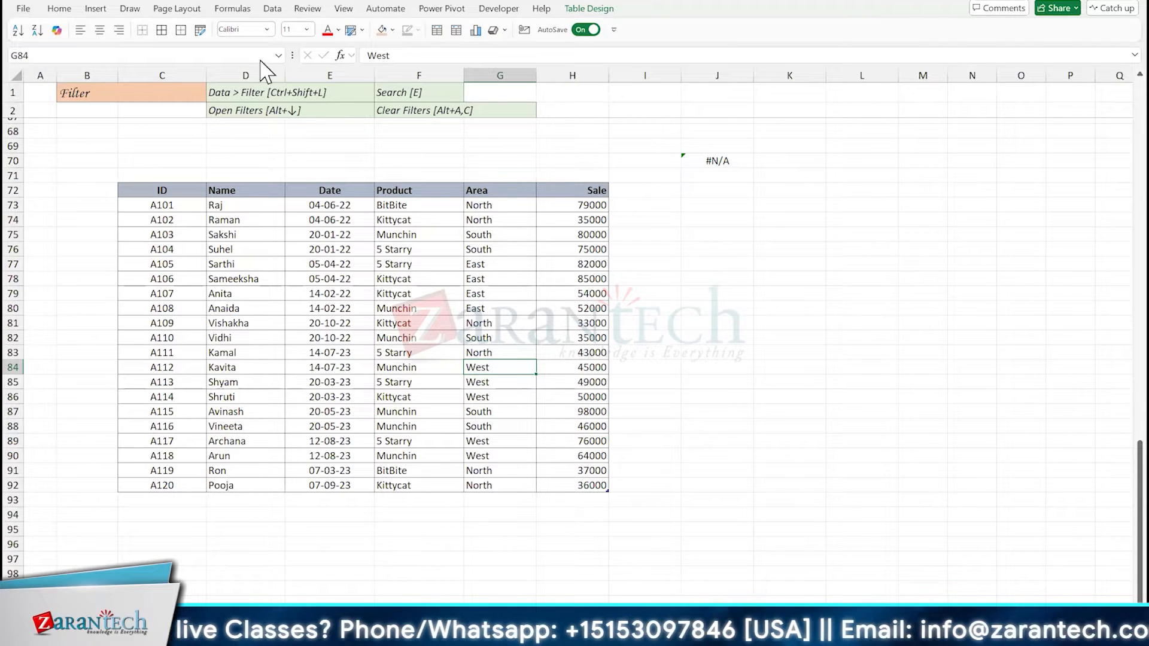
- Check the Sales2223 entry in the Name Manager, close it and return to a table cell
left_click(238, 16)
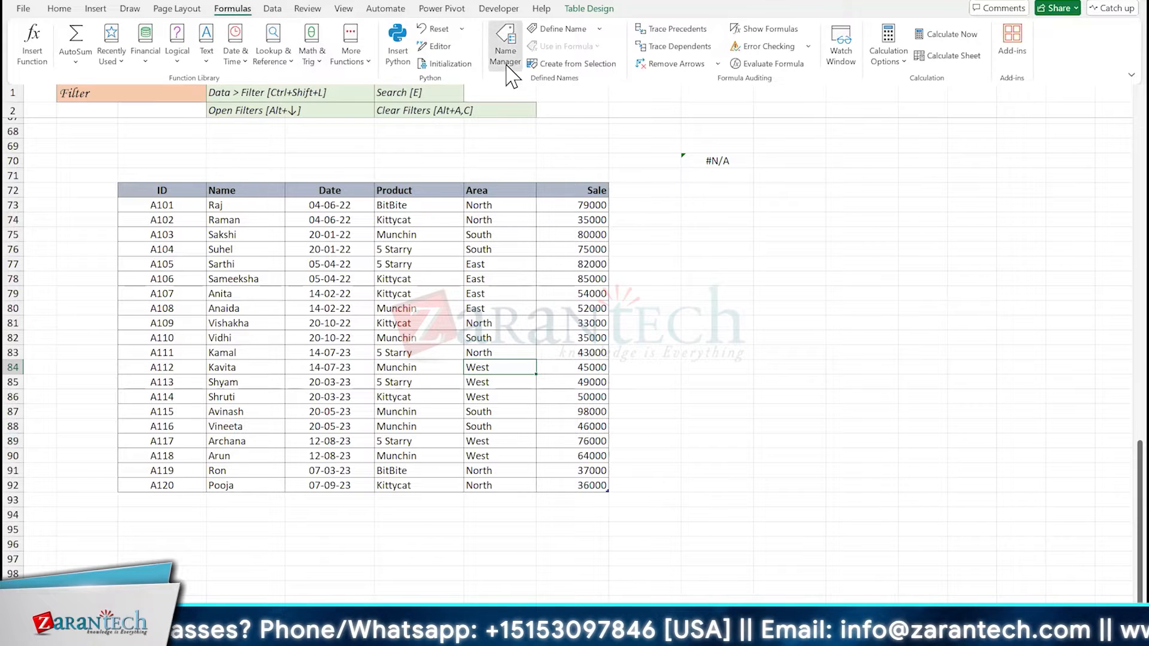
left_click(506, 48)
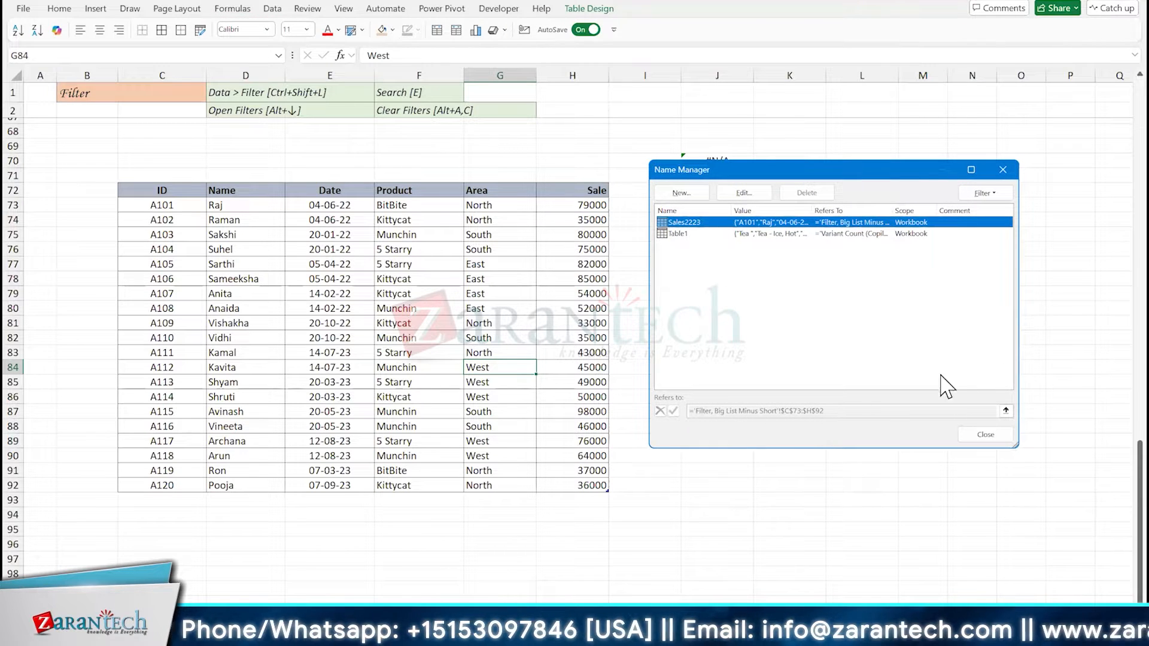
left_click(981, 434)
left_click(527, 352)
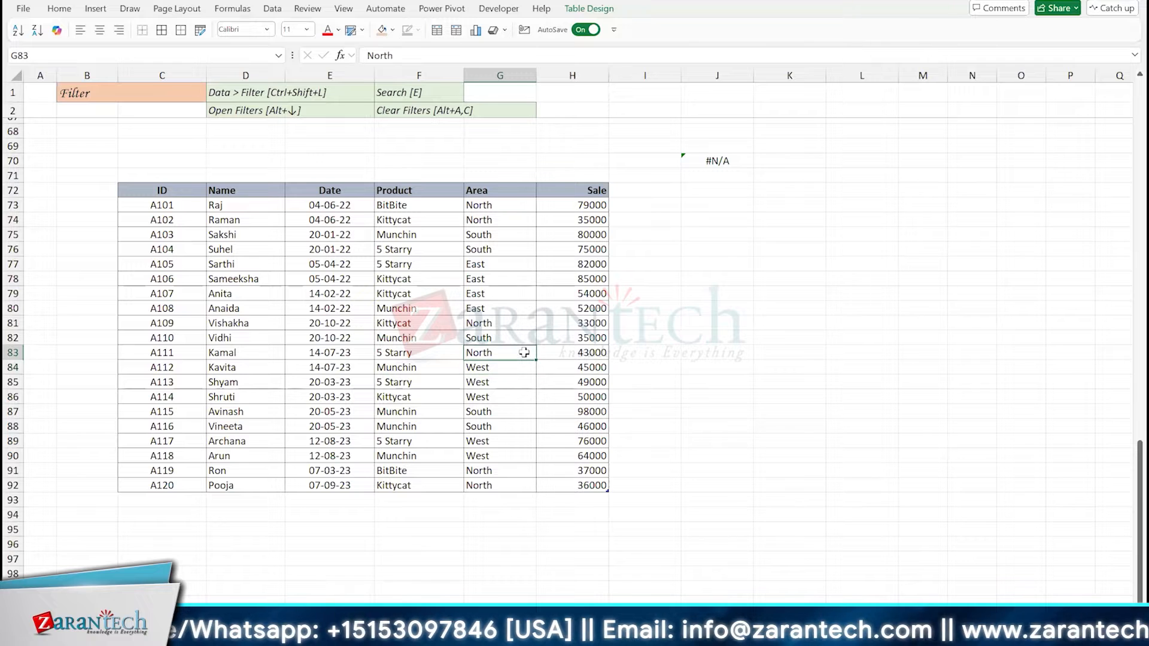
- Inspect the FORMULATEXT formula in J70 and its reference without changing it
left_click(706, 161)
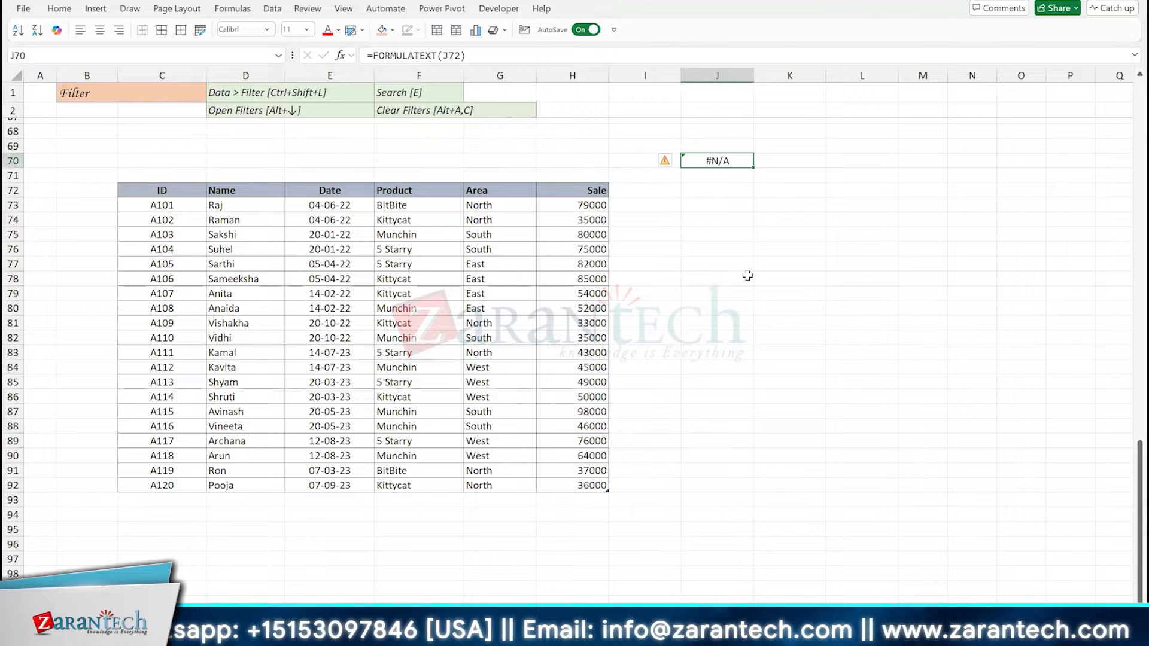
key("F2")
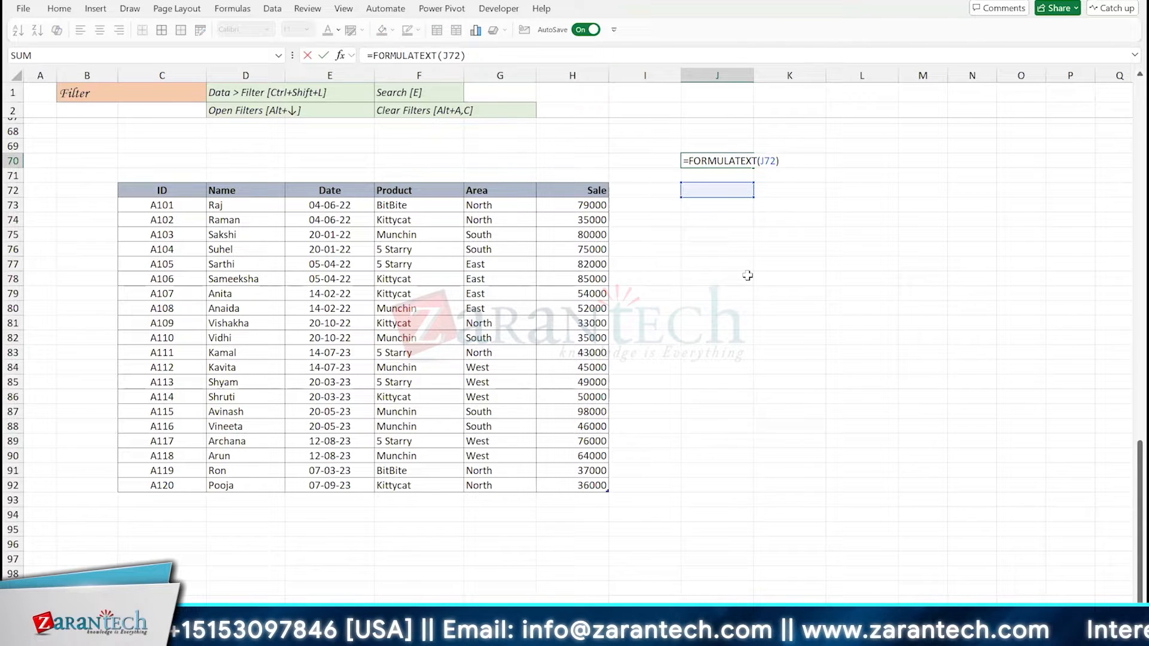
key("Escape")
- Enter =CHOOSECOLS(Sales2223[#All],1,2,4,6) in J72, picking the whole table with its headers as the array
key("Down")
key("Down")
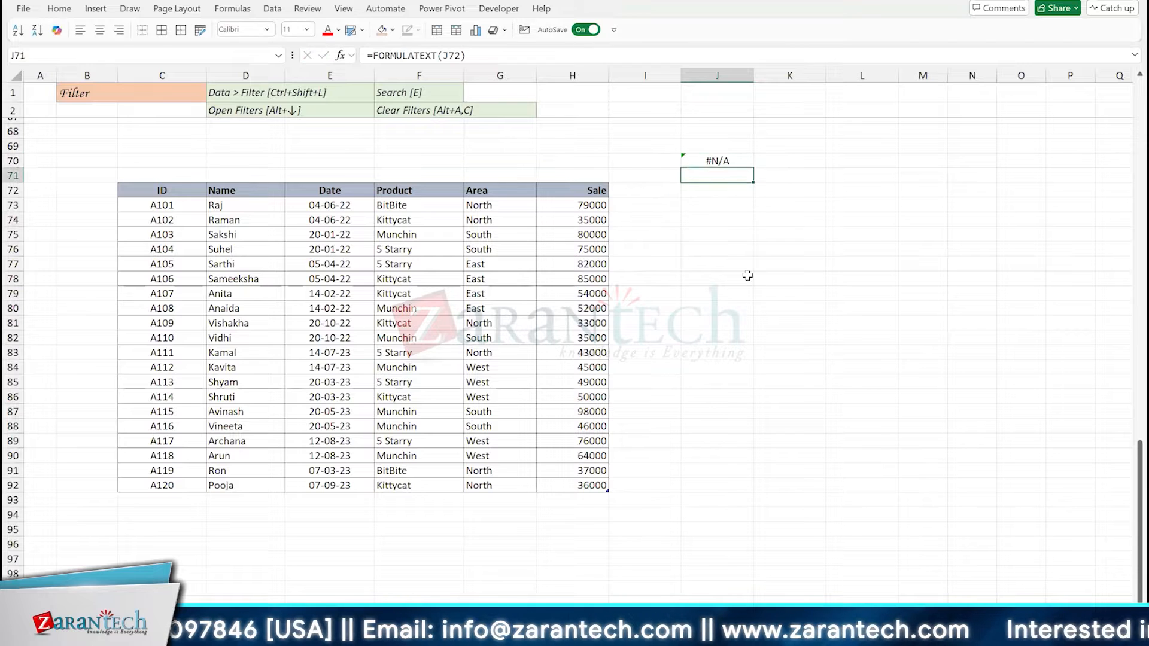
type("=cho")
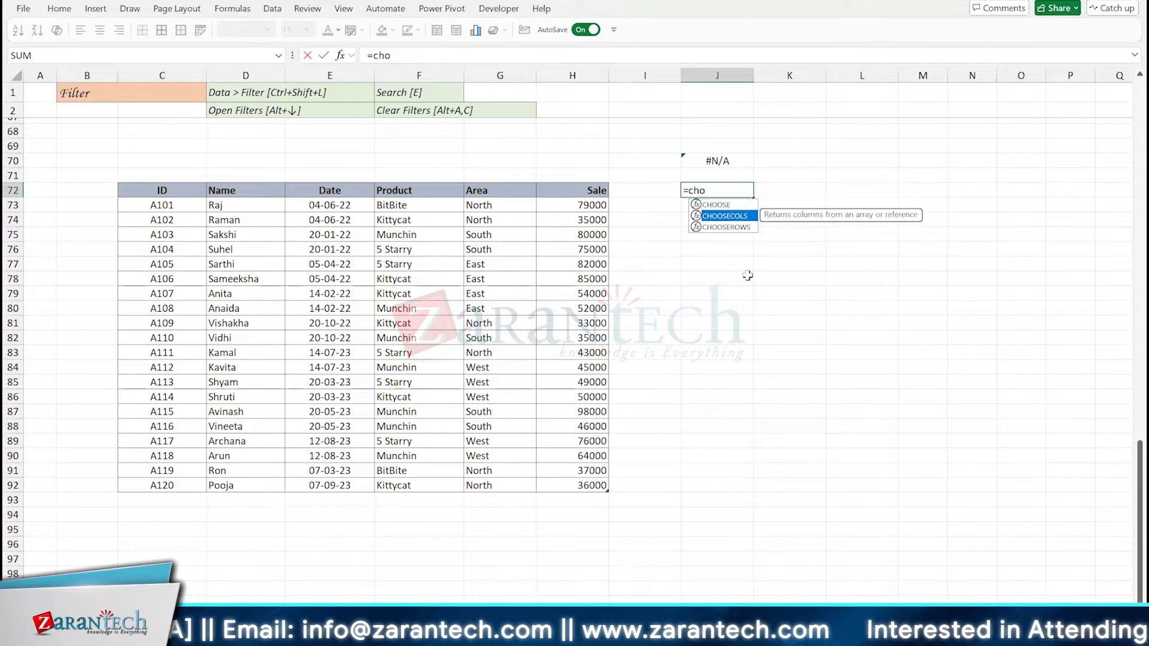
key("Tab")
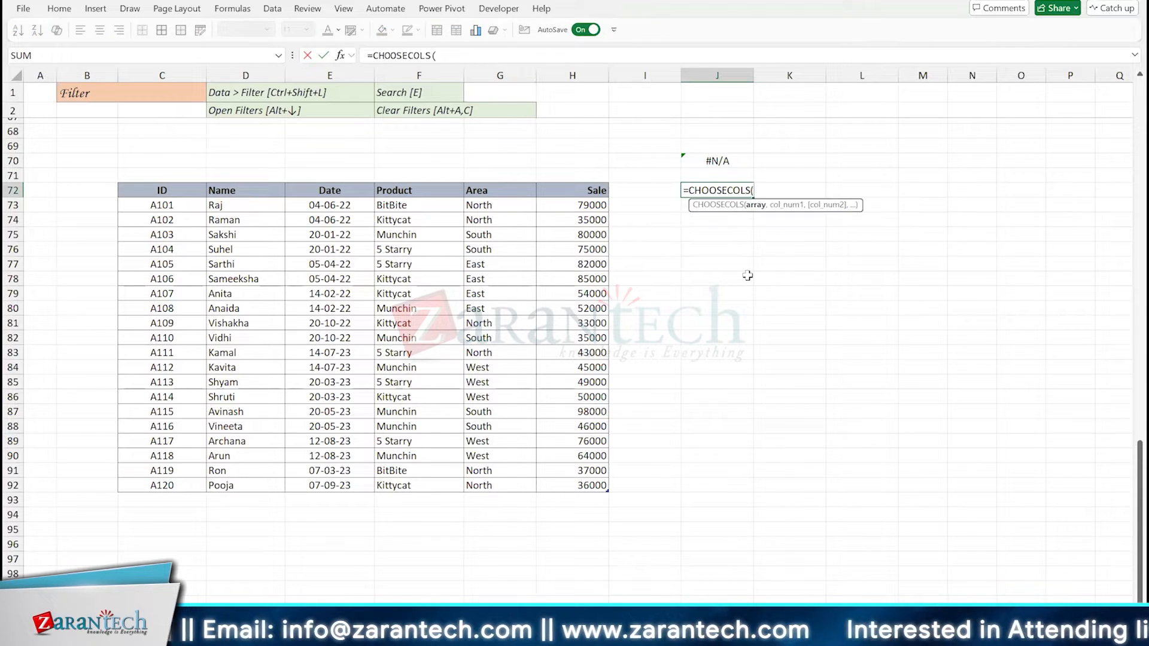
key("Left")
key("Left")
key("Left")
key("Left")
key("Left")
key("Left")
key("Left")
key("Left")
key("Right")
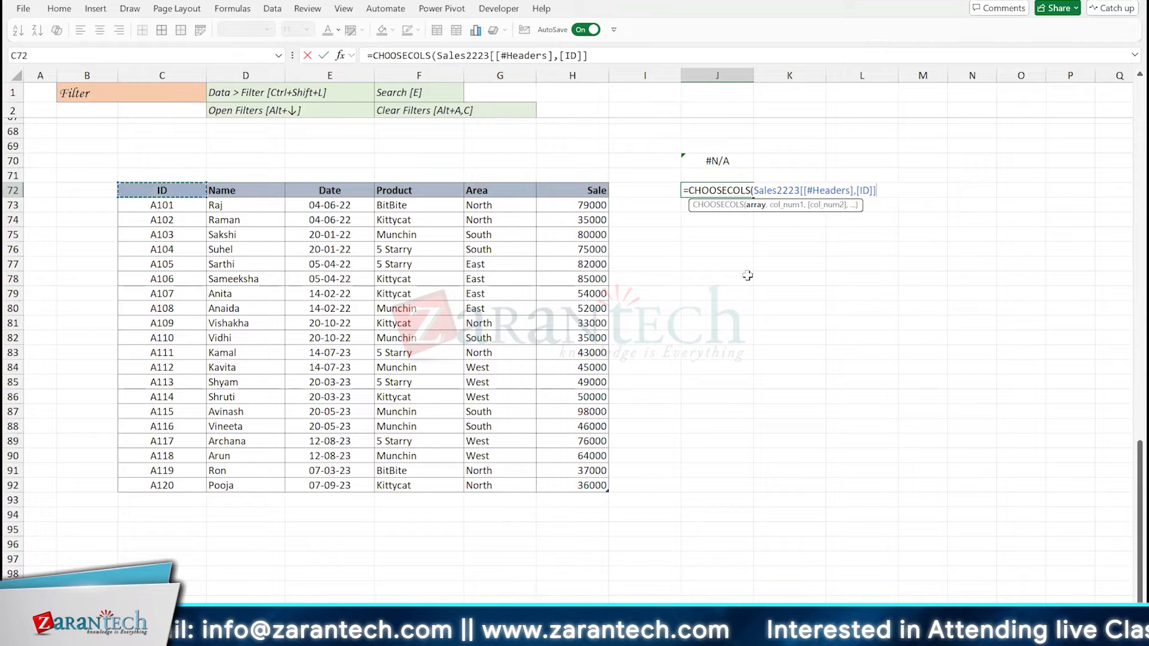
key("ctrl+shift+Right")
key("ctrl+shift+Down")
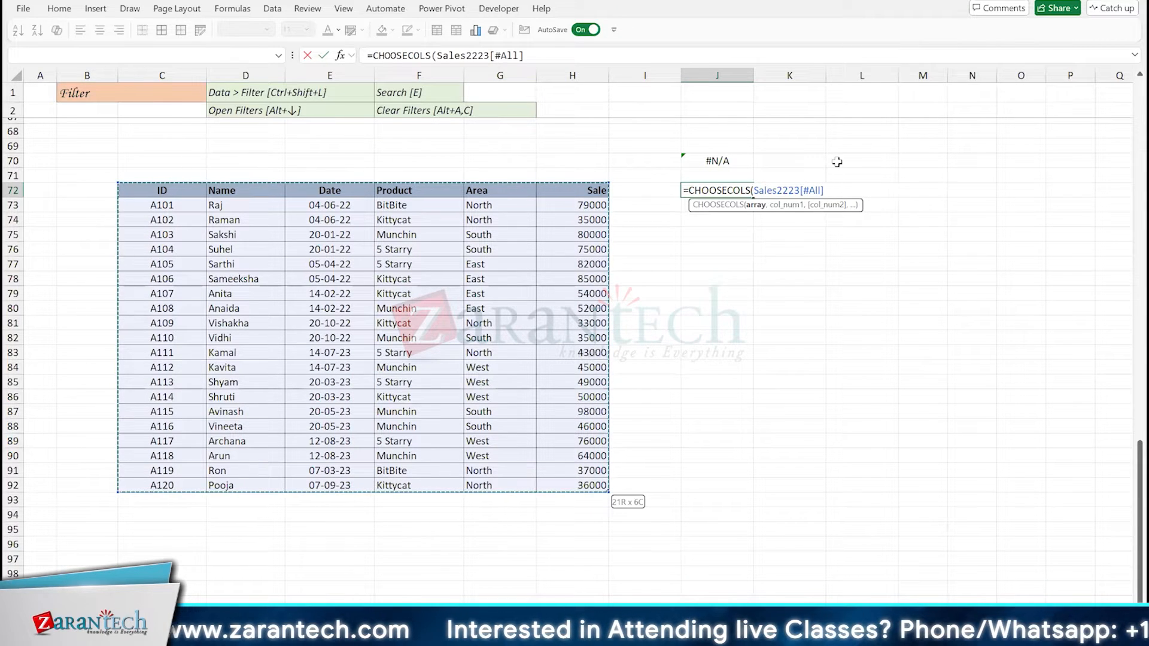
type(",1,2,4")
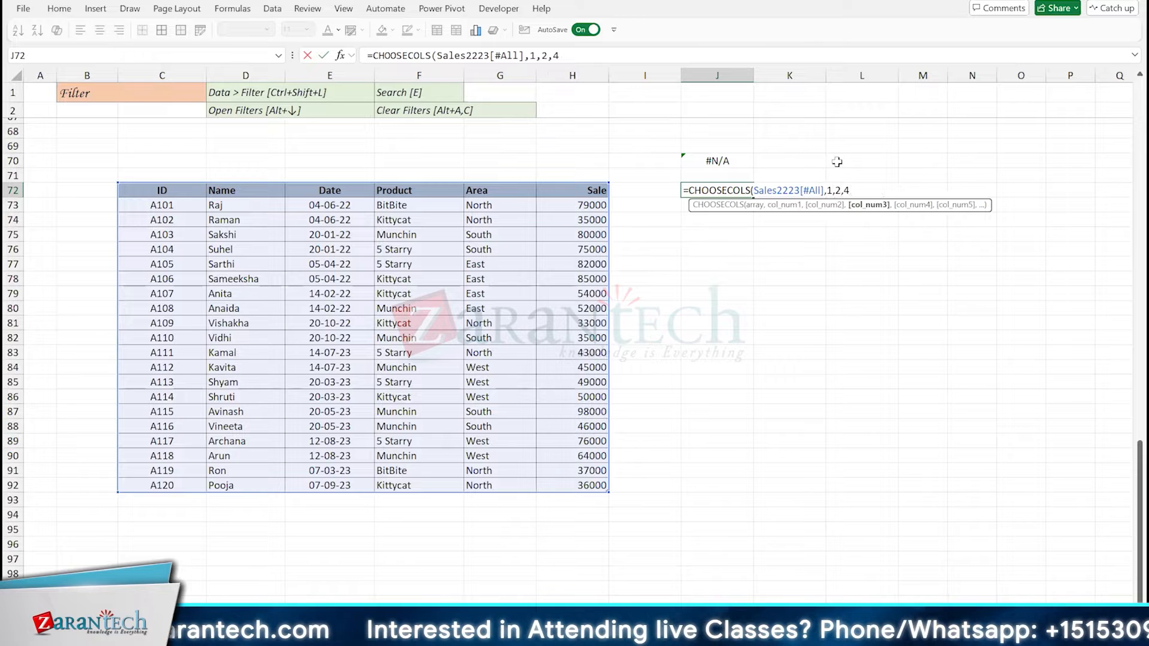
type(",6)")
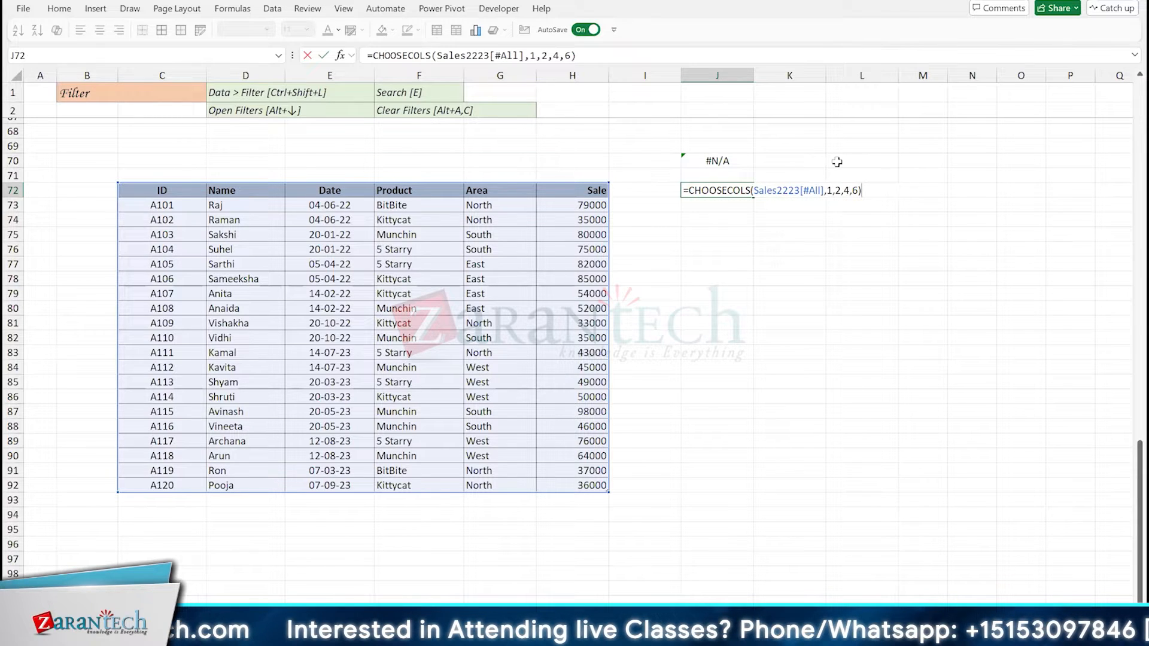
key("Return")
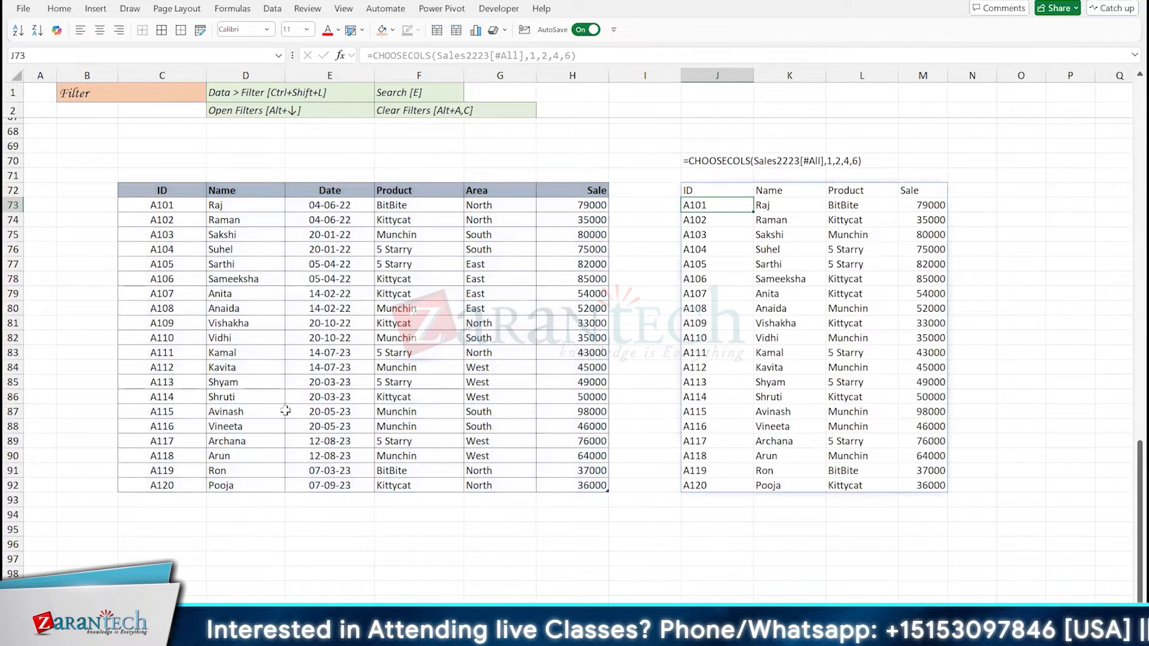
- Copy the table rows C86:H89 to directly below the table, starting at C93
left_click_drag(155, 395, 564, 436)
key("ctrl+c")
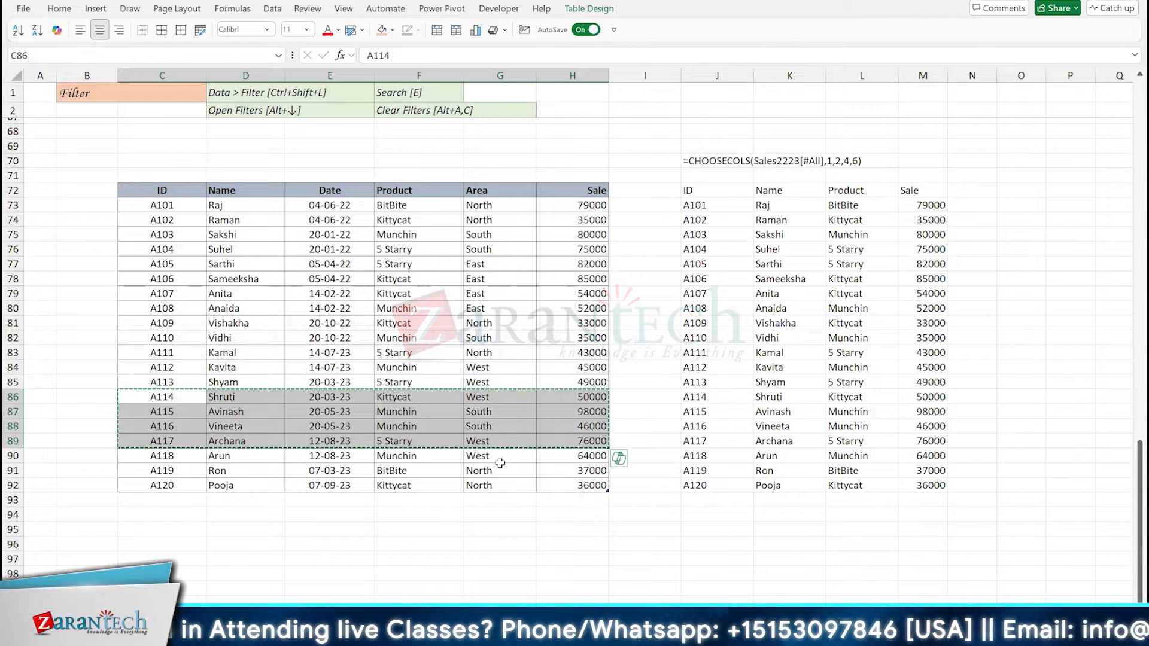
left_click(164, 502)
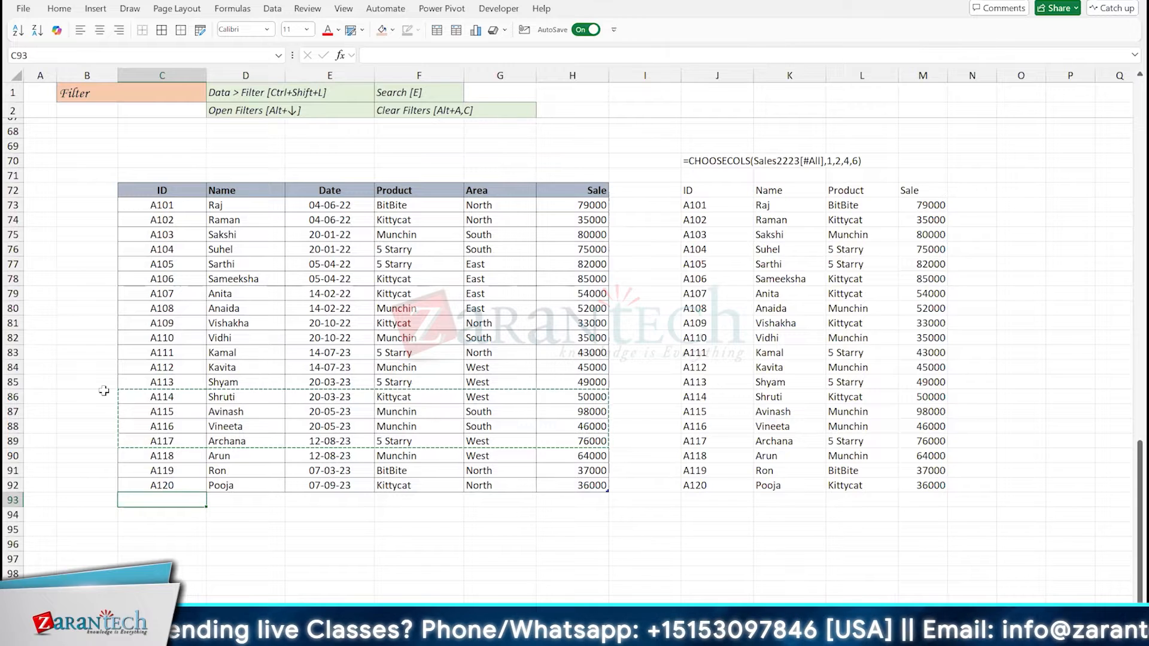
key("ctrl+v")
left_click(784, 294)
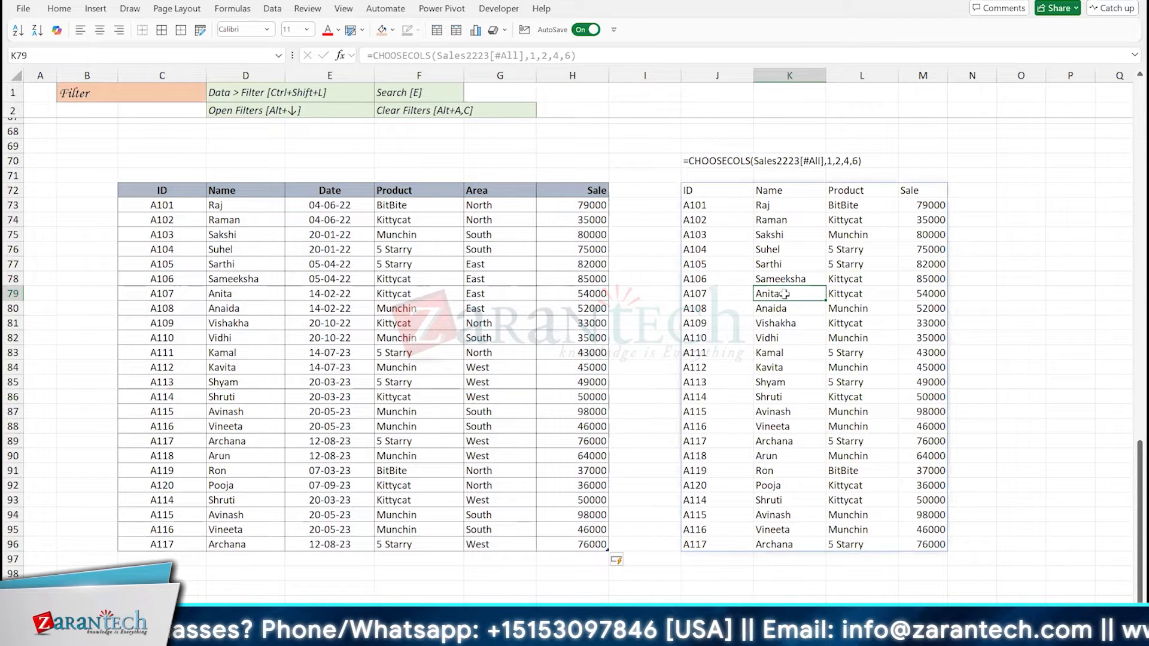
left_click(441, 329)
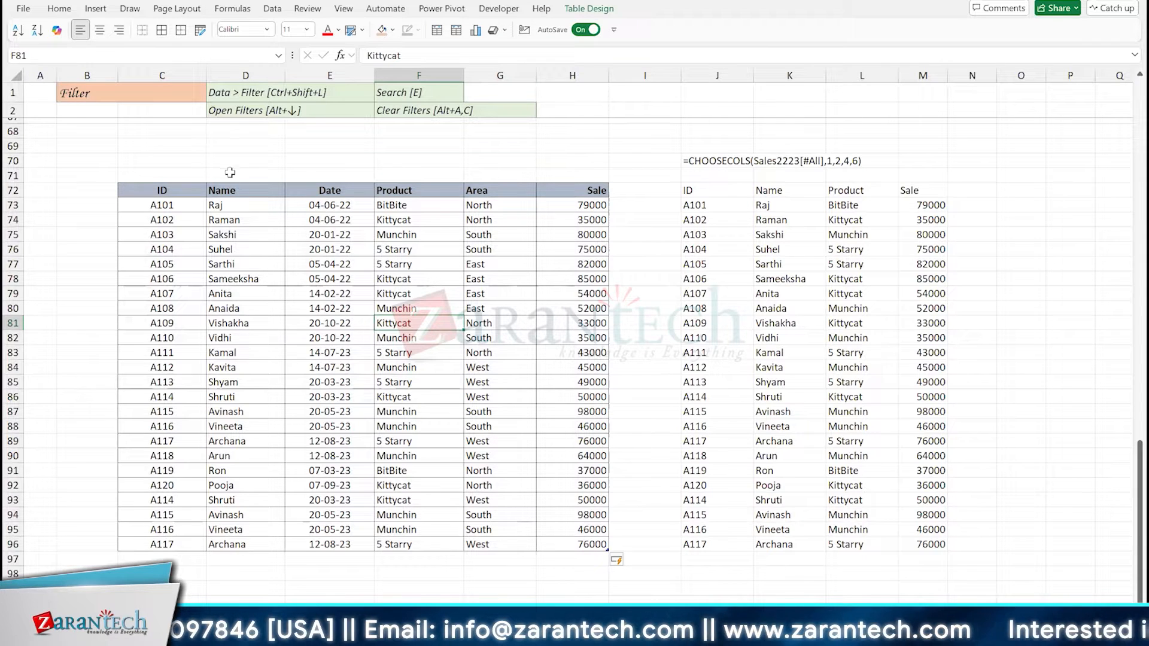
left_click_drag(230, 191, 264, 547)
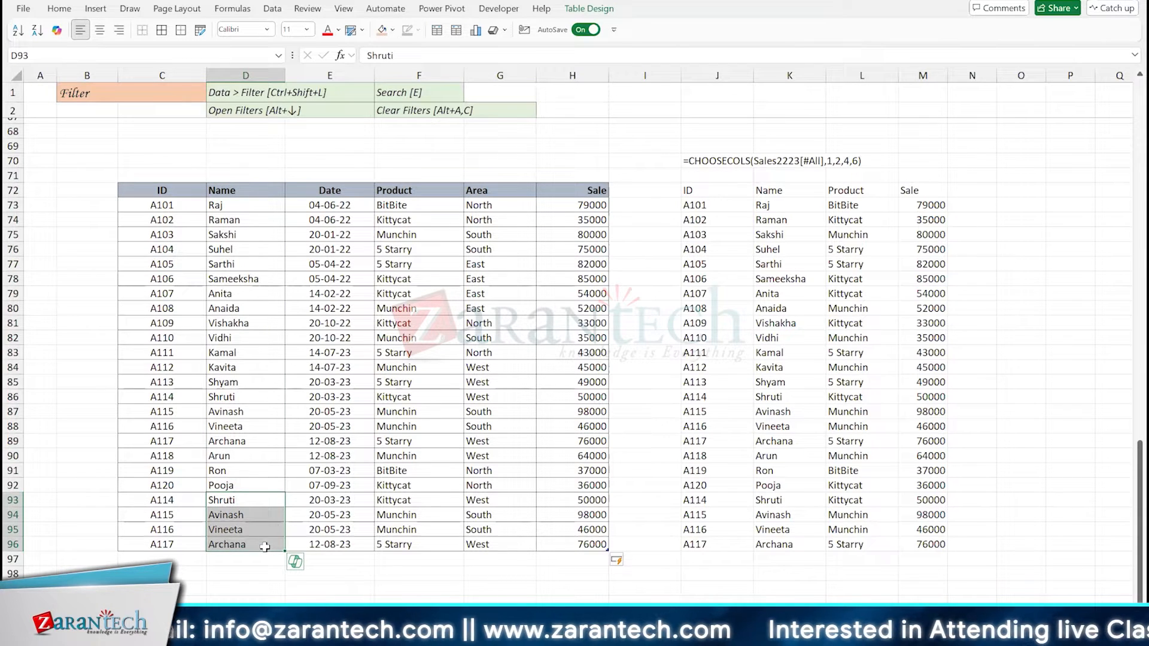
left_click(256, 409)
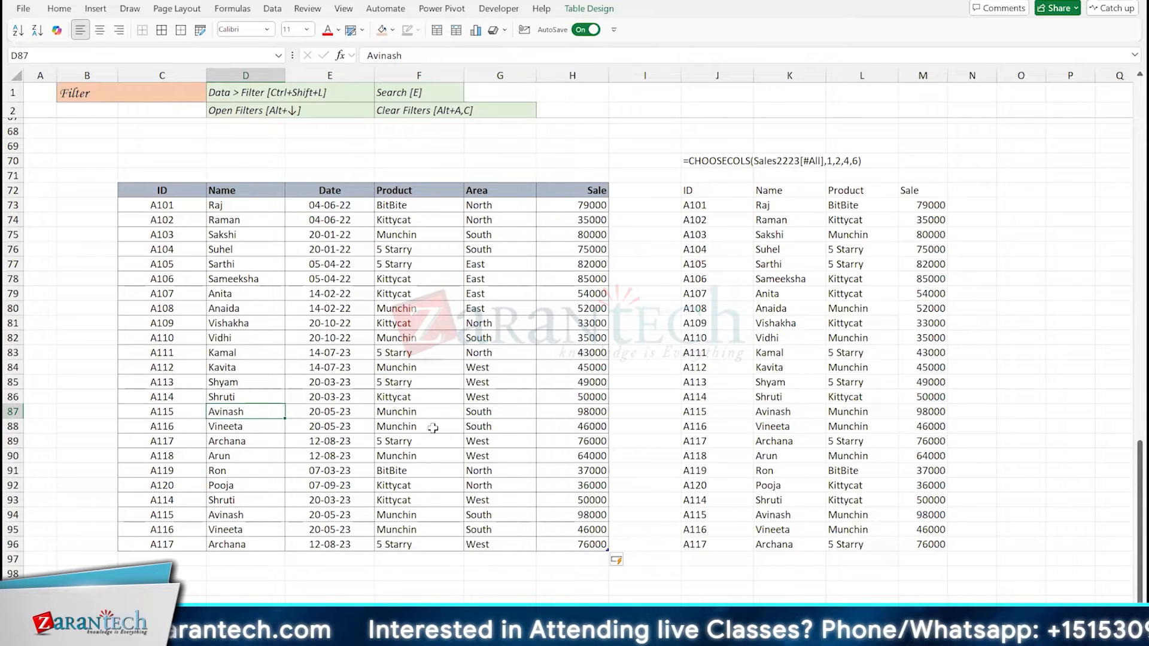
- Point out the Format as Table and Insert Table commands with a table cell selected, without applying either
left_click(416, 314)
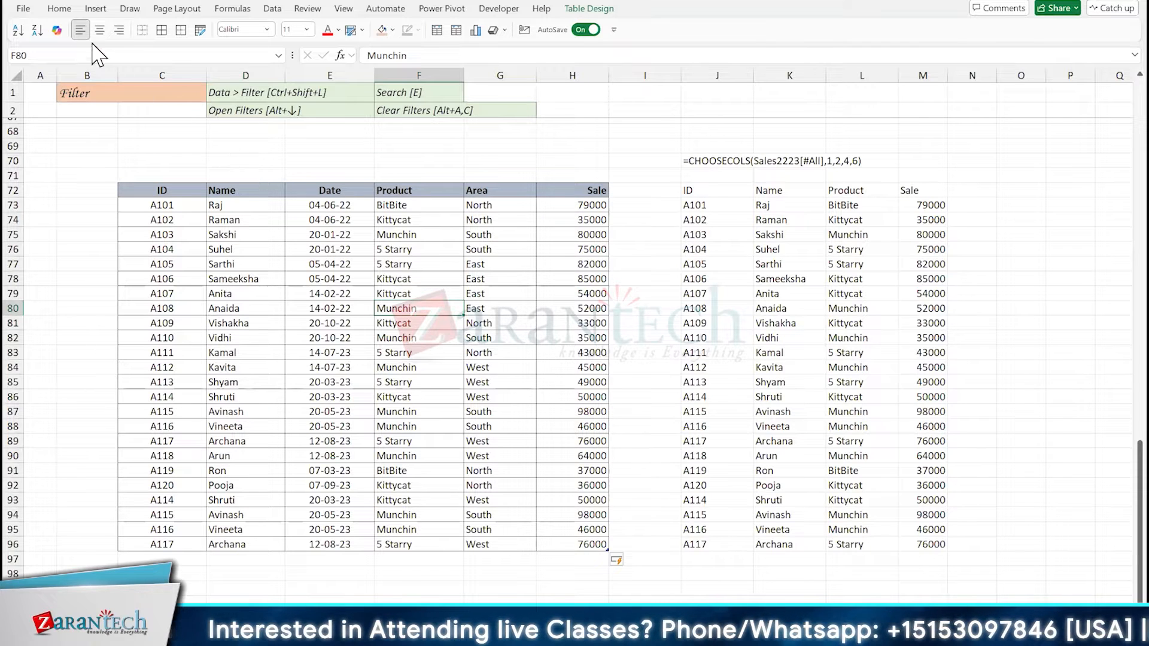
left_click(59, 8)
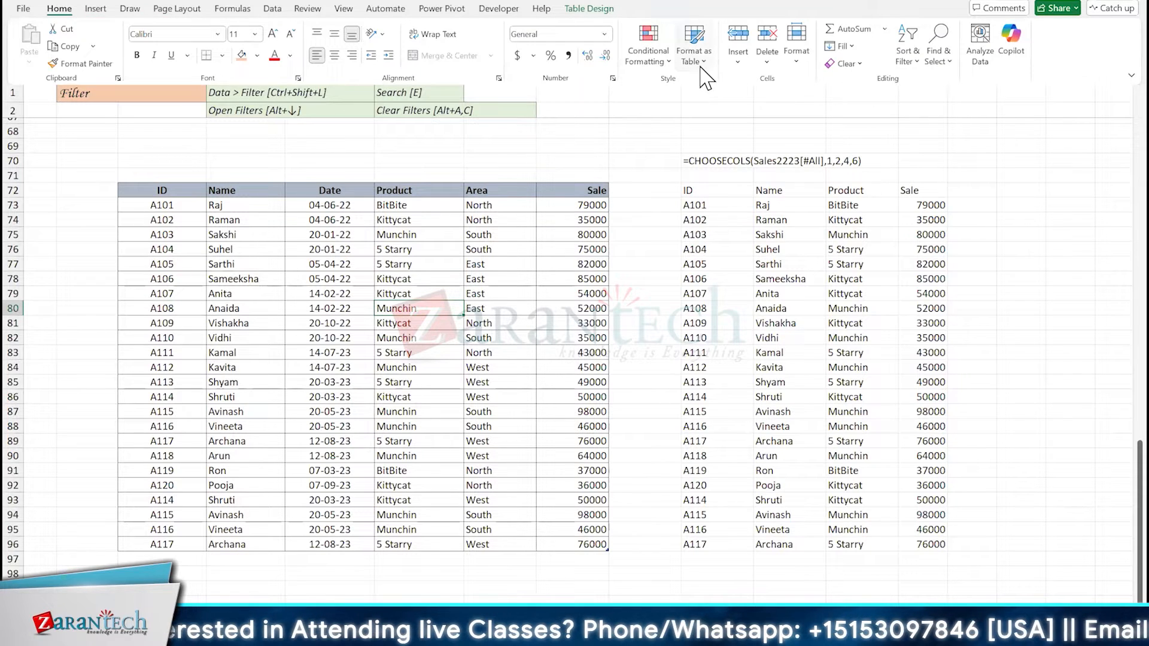
left_click(694, 41)
key("Escape")
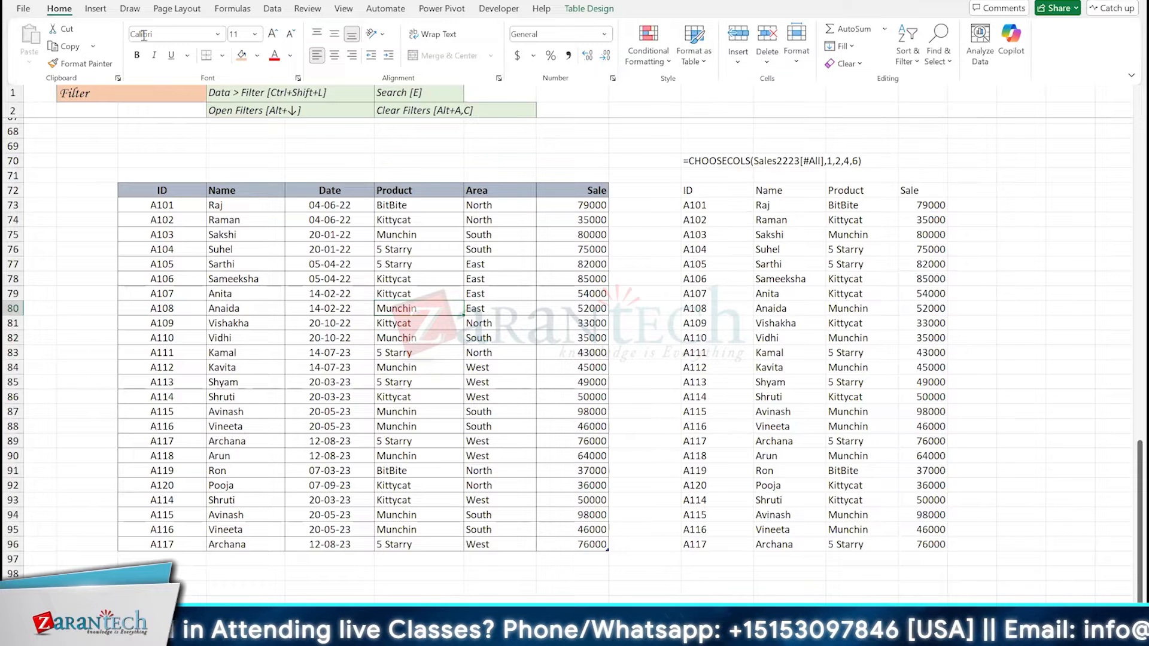
left_click(95, 9)
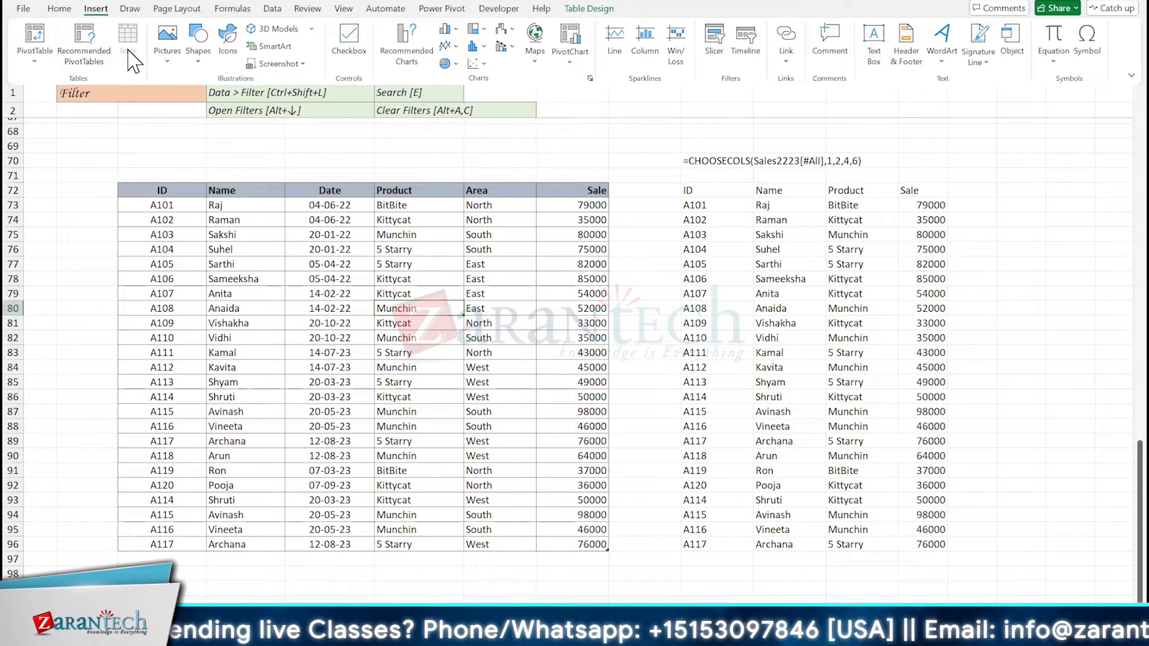
left_click(247, 227)
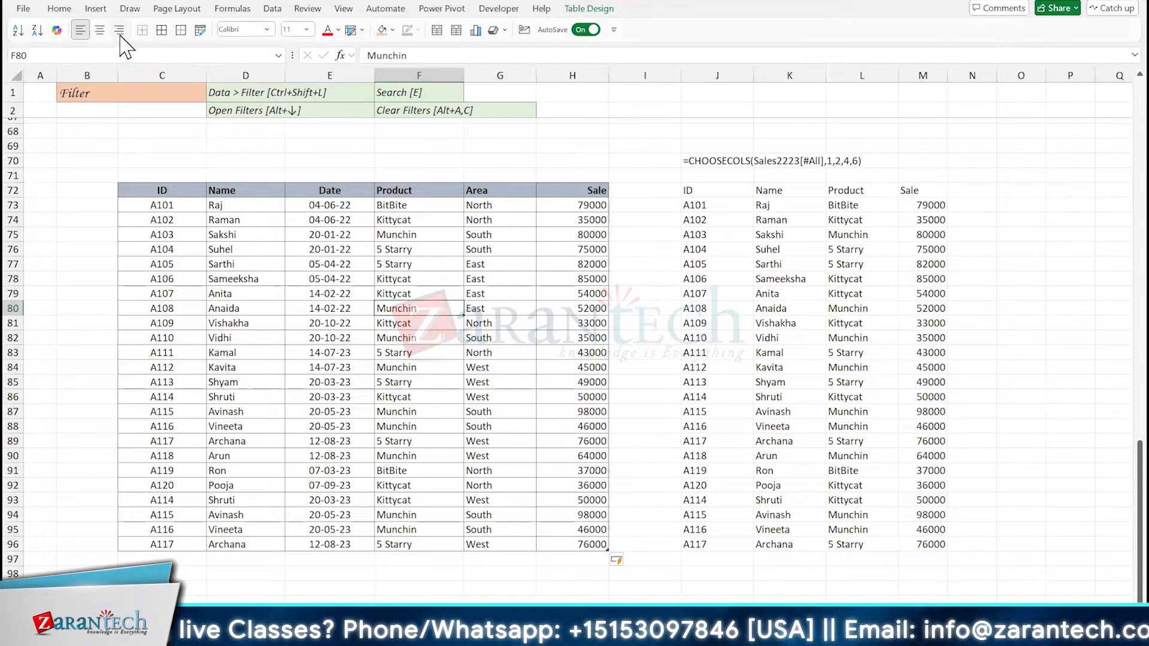
left_click(105, 13)
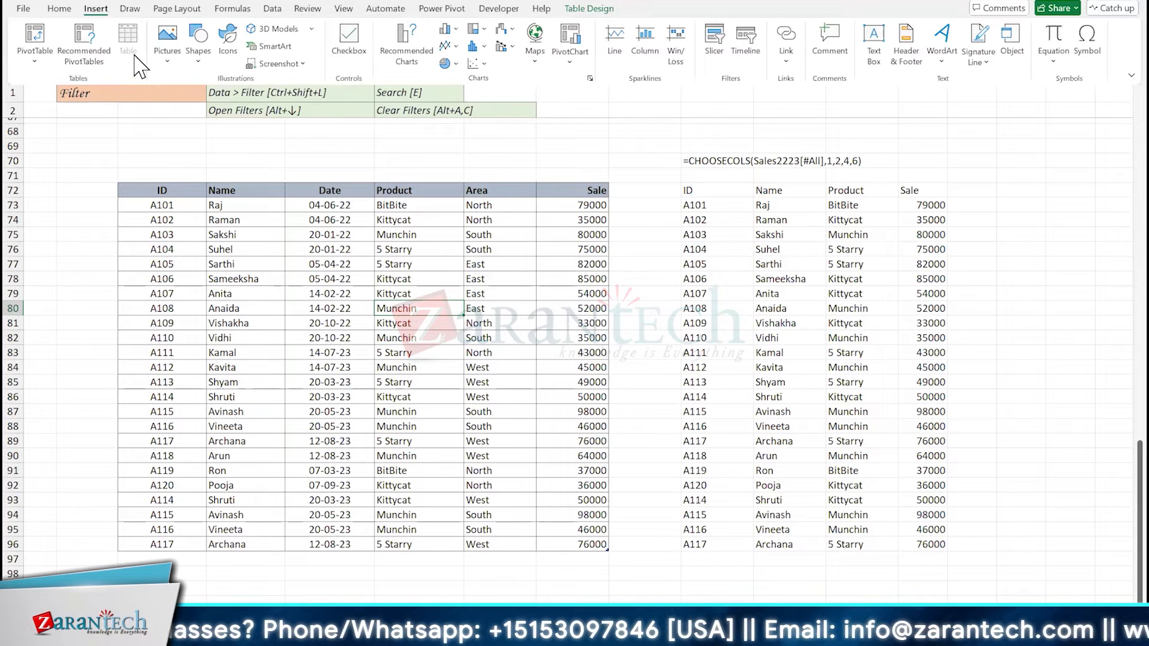
left_click(302, 326)
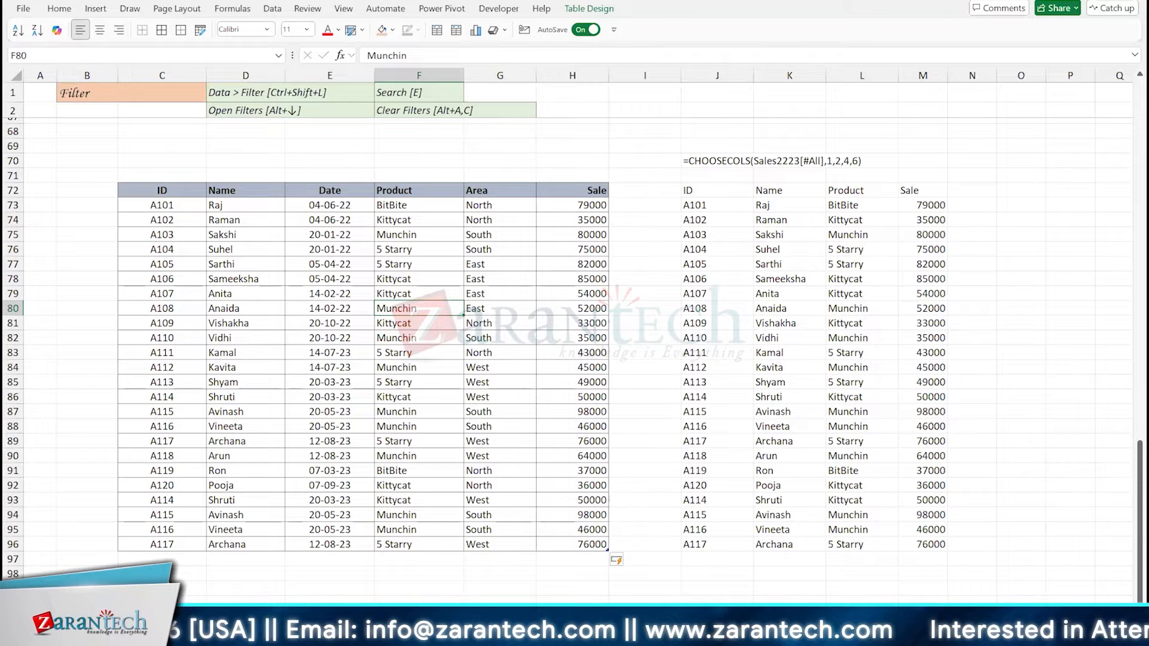
- Undo the paste of the four extra rows below the table
left_click(417, 323)
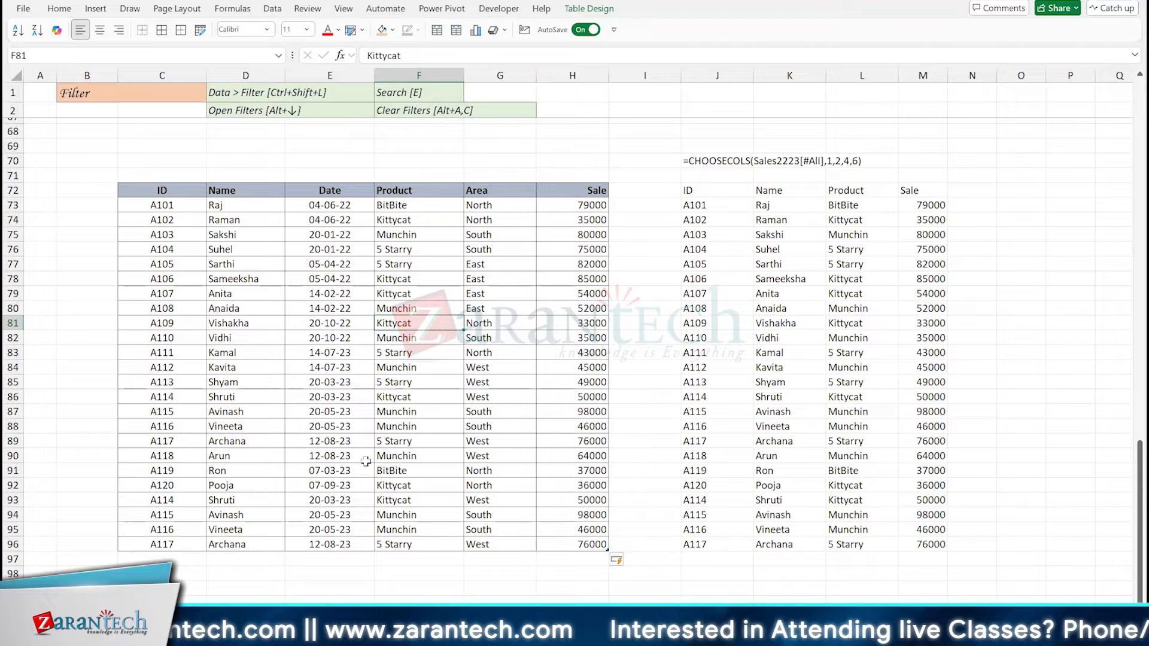
left_click(405, 383)
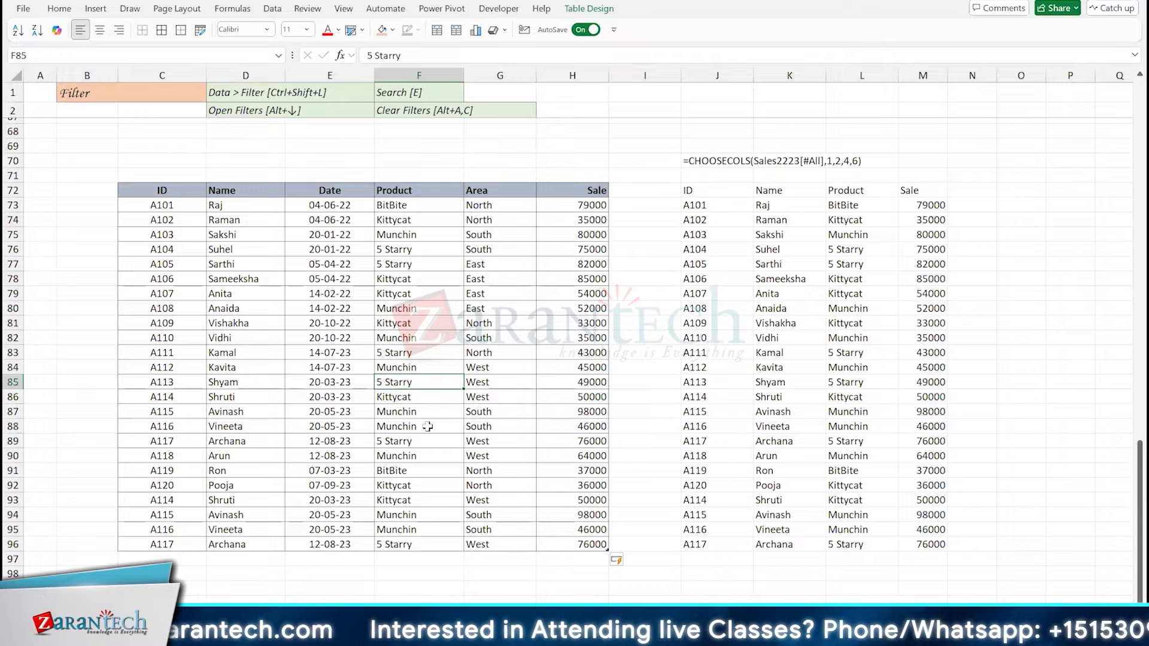
key("ctrl+z")
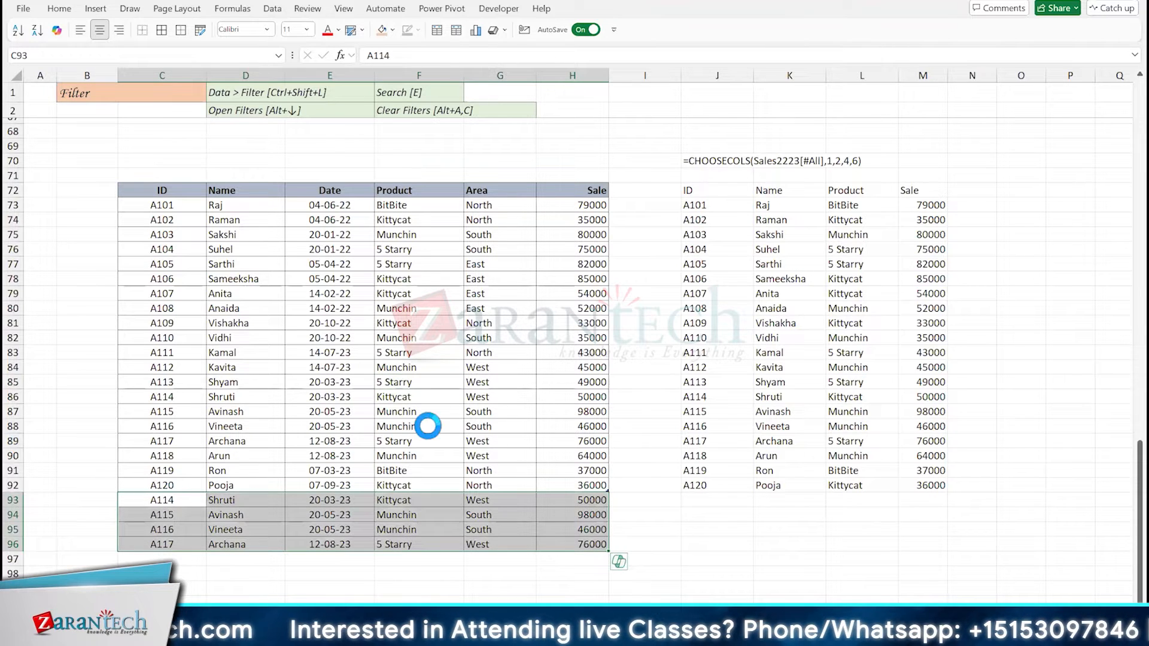
left_click(444, 327)
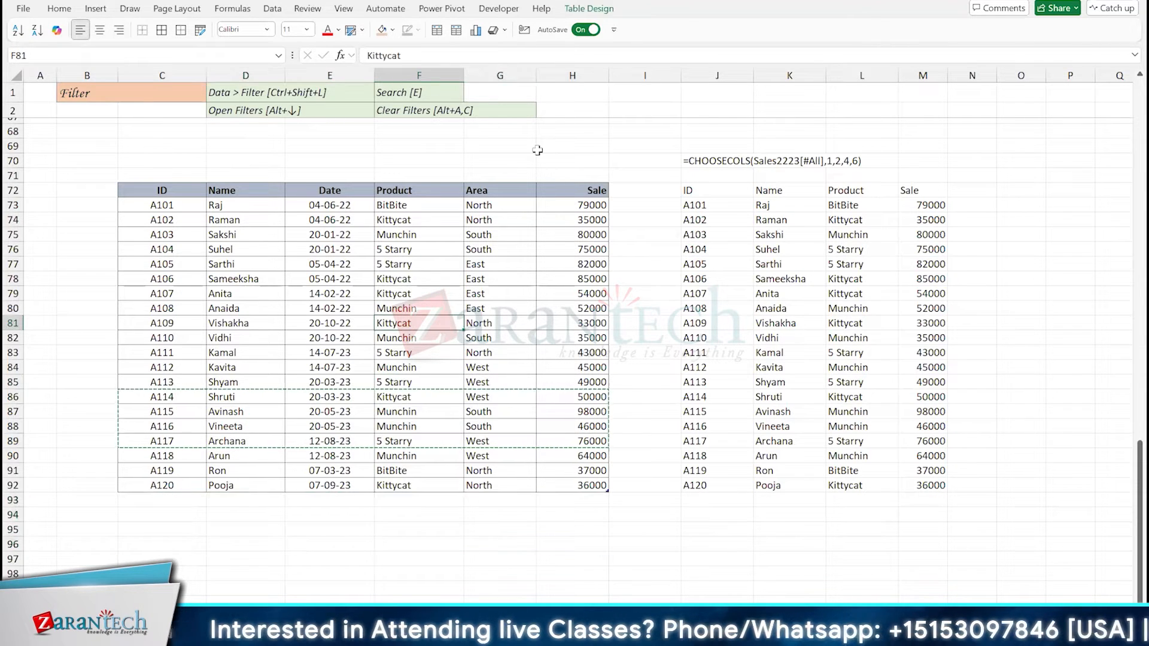
- Enter =SUM(Sales2223[Sale]) in H70, picking the table's whole Sale column as the range
left_click(559, 156)
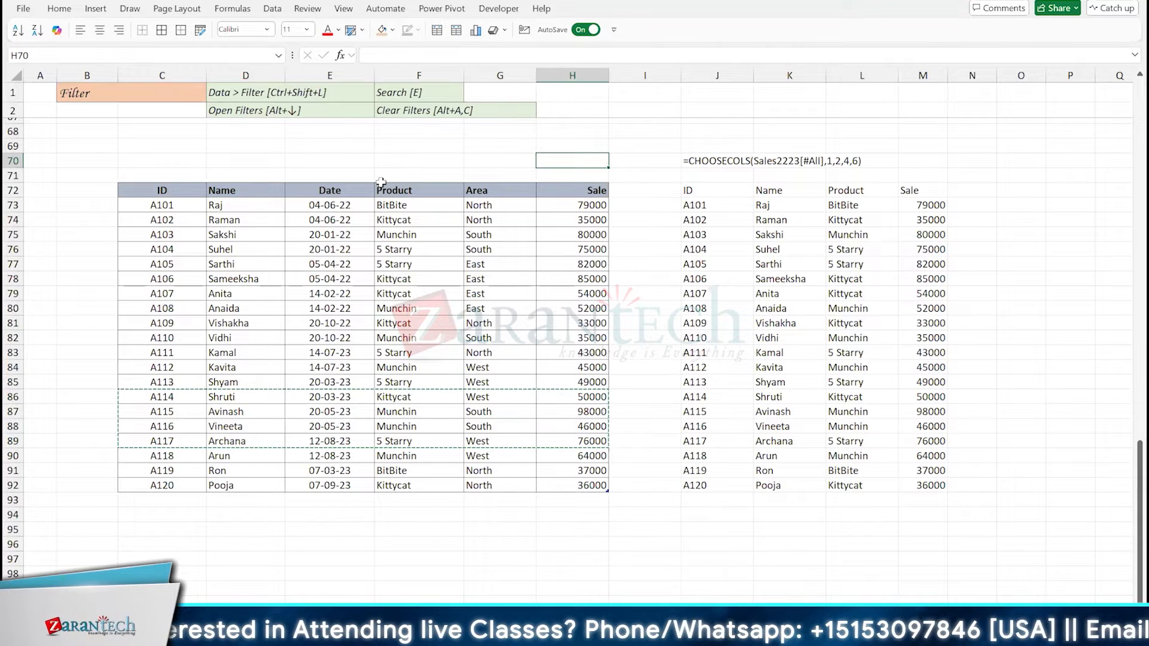
type("=sum(")
key("Down")
key("Down")
key("Down")
key("Down")
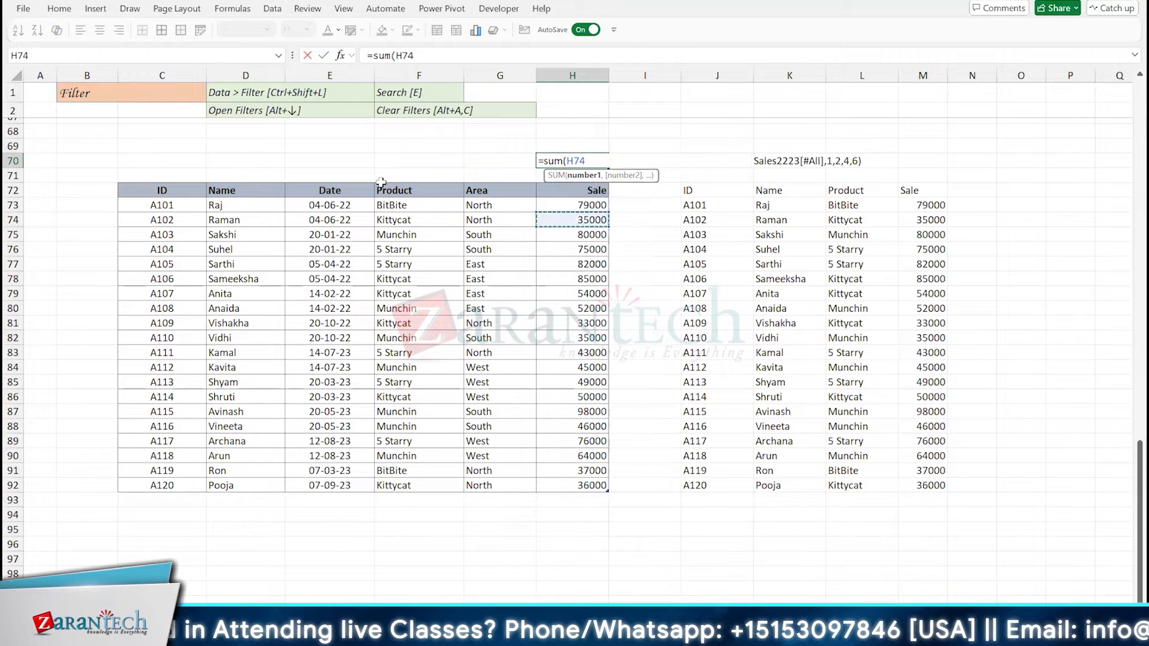
key("Up")
key("ctrl+shift+Down")
key("ctrl+Return")
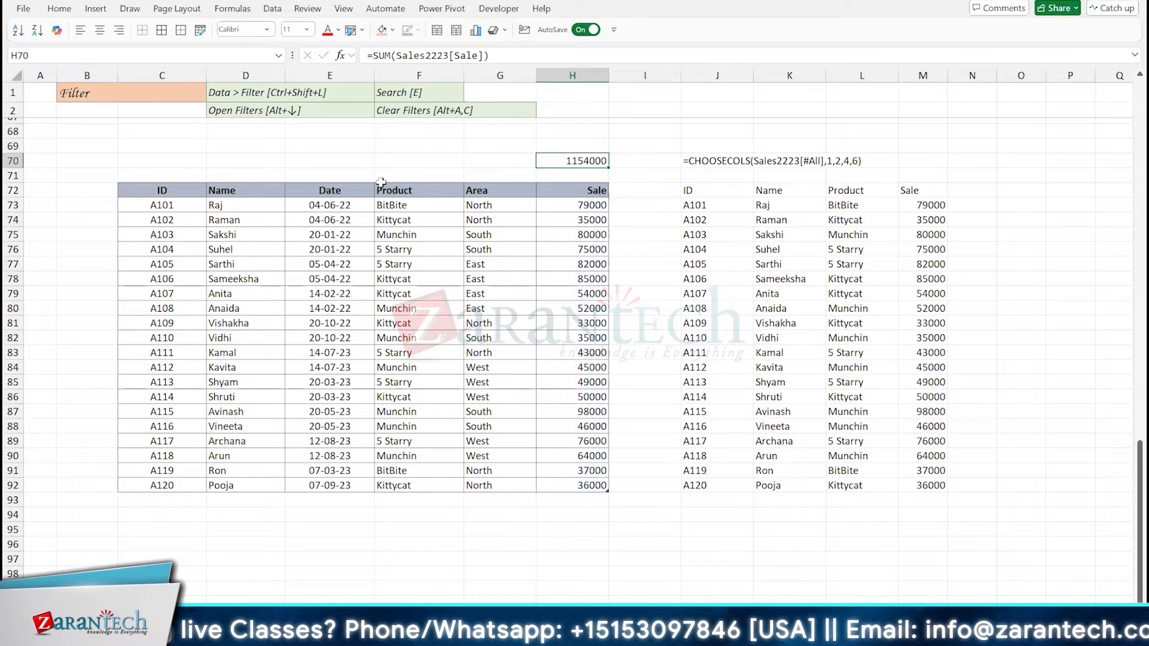
- Append copies of the table rows C88:H91 directly below the table, starting at C93
left_click(157, 424)
key("ctrl+shift+Right")
key("shift+Down")
key("shift+Down")
key("shift+Down")
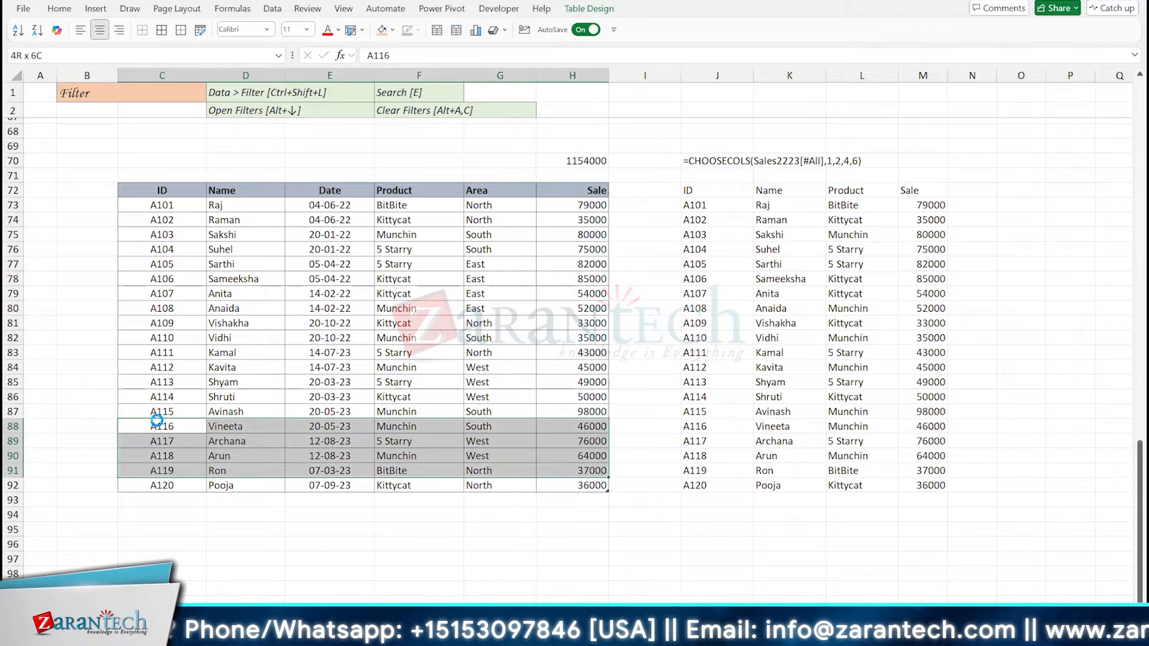
key("ctrl+c")
left_click(144, 499)
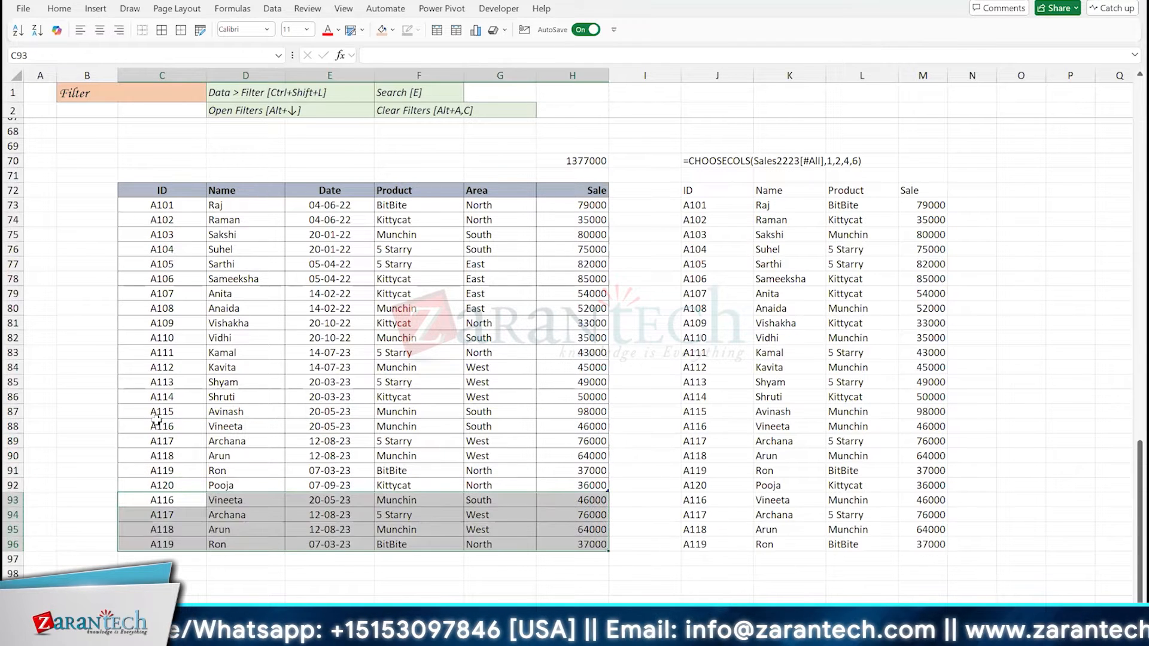
key("ctrl+v")
left_click(441, 273)
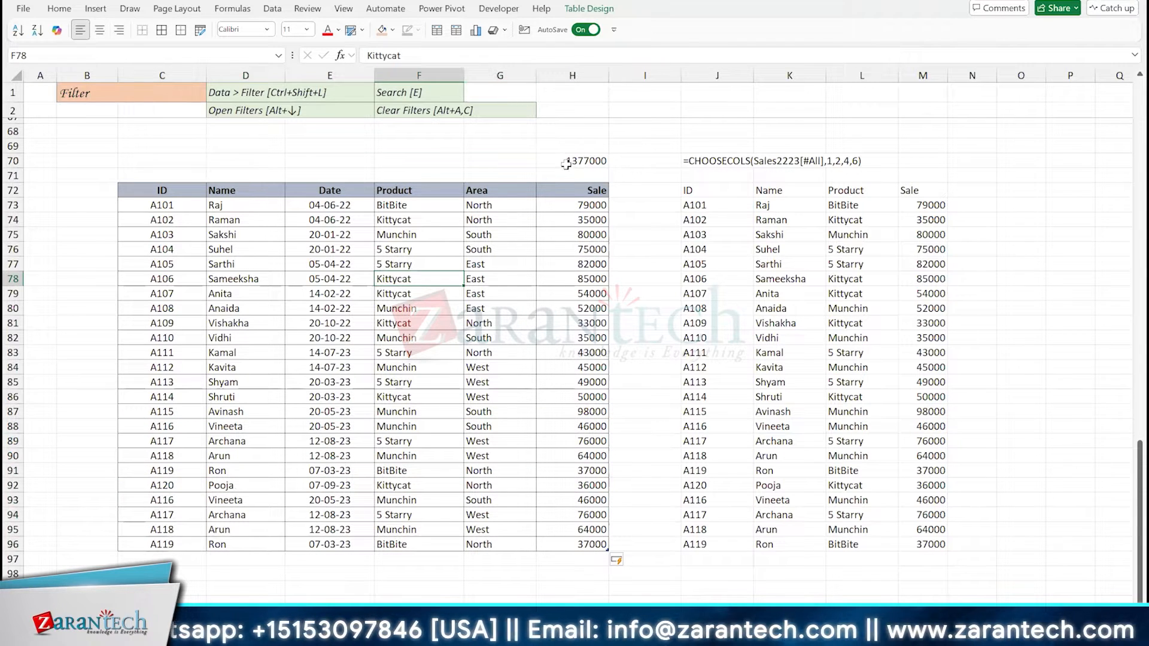
left_click(469, 326)
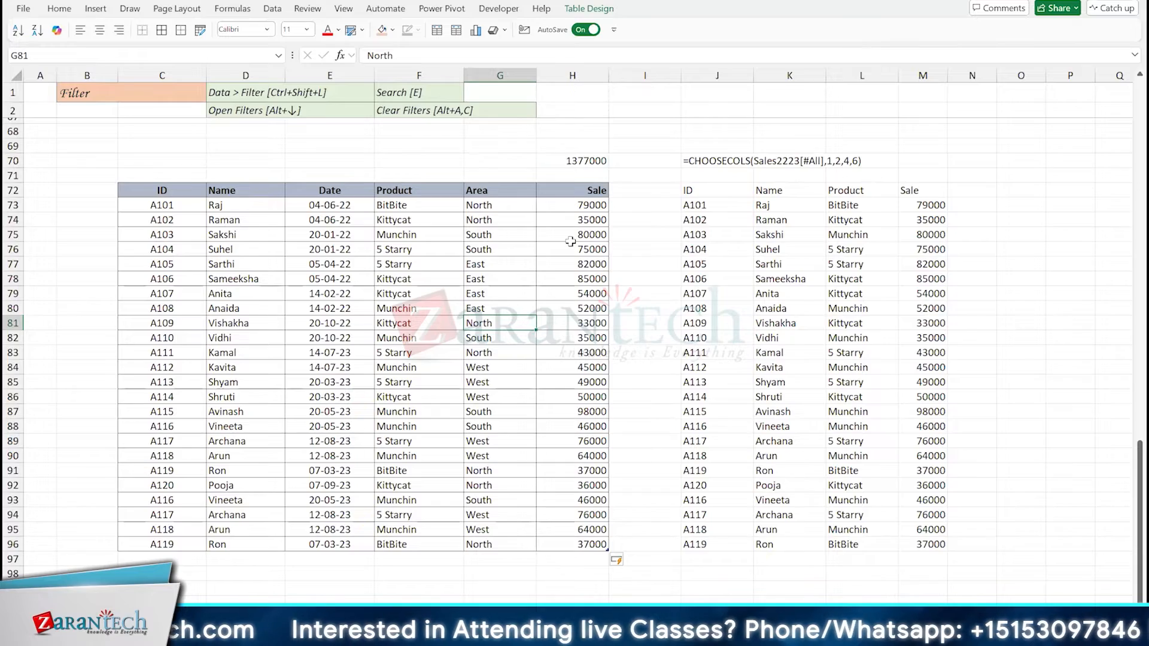
- Copy the Name header of the longer name list from C39 to E39
scroll(570, 241, "up", 6)
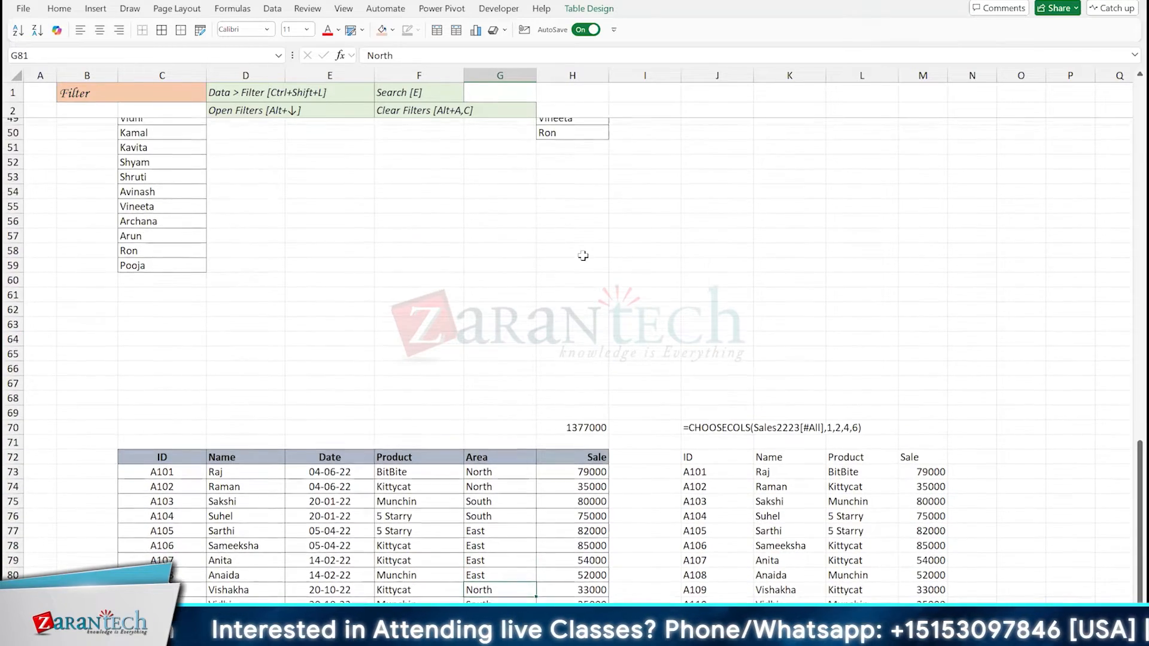
scroll(583, 256, "up", 6)
scroll(583, 255, "down", 2)
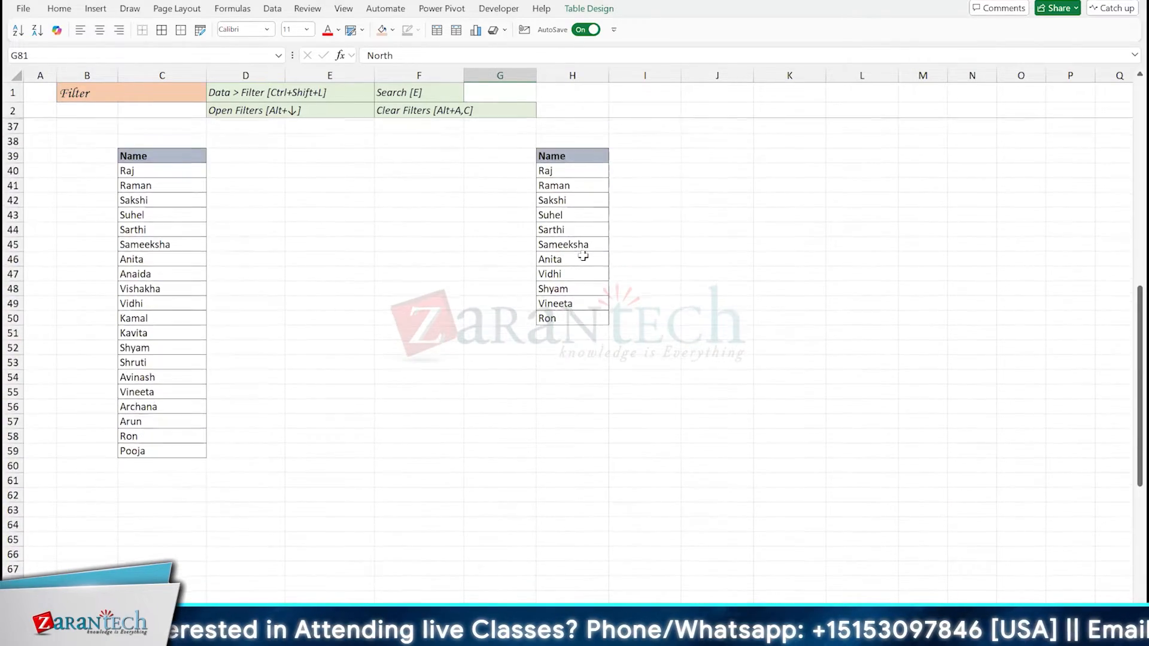
scroll(583, 255, "up", 2)
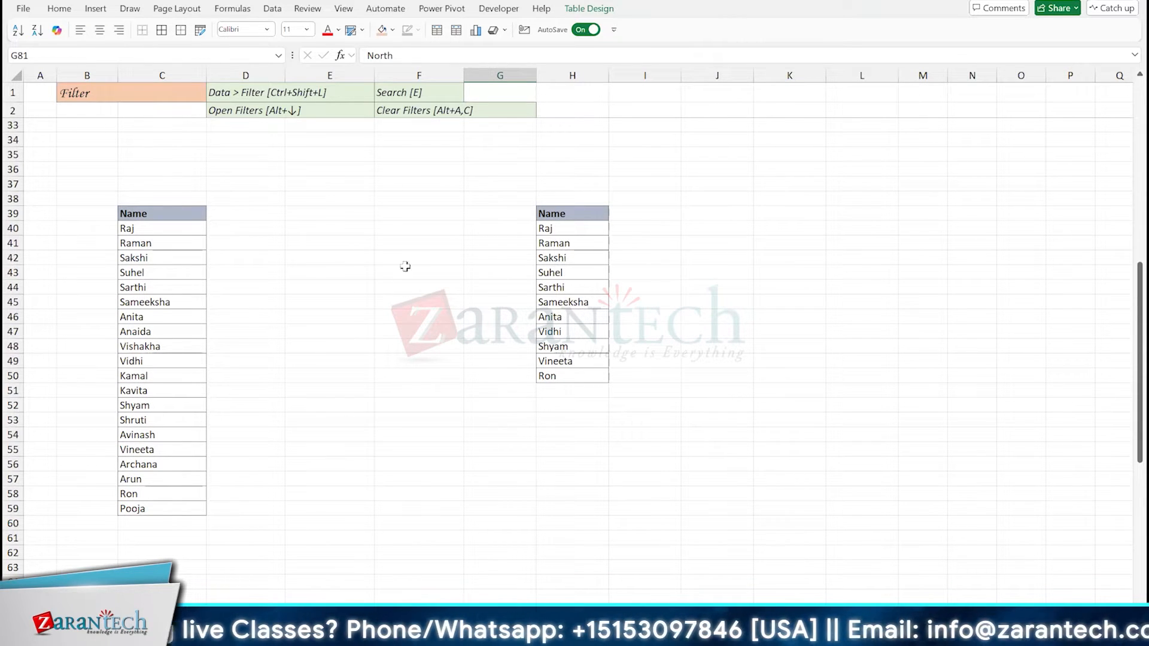
left_click(184, 215)
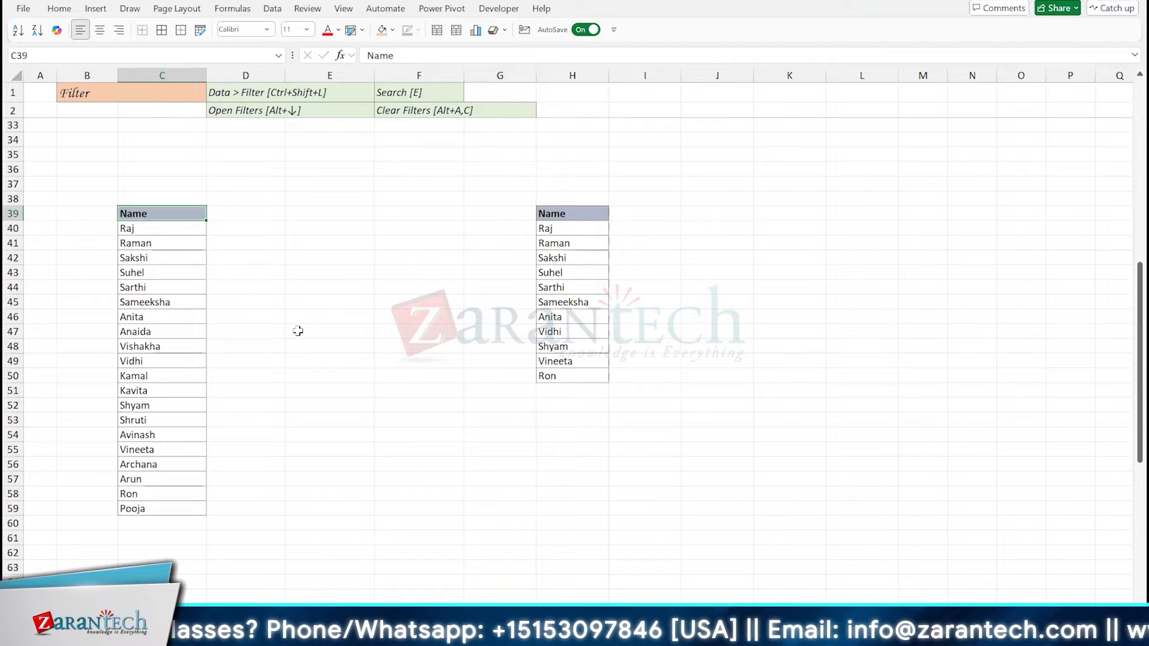
key("ctrl+c")
key("Right")
key("Right")
key("Return")
key("Up")
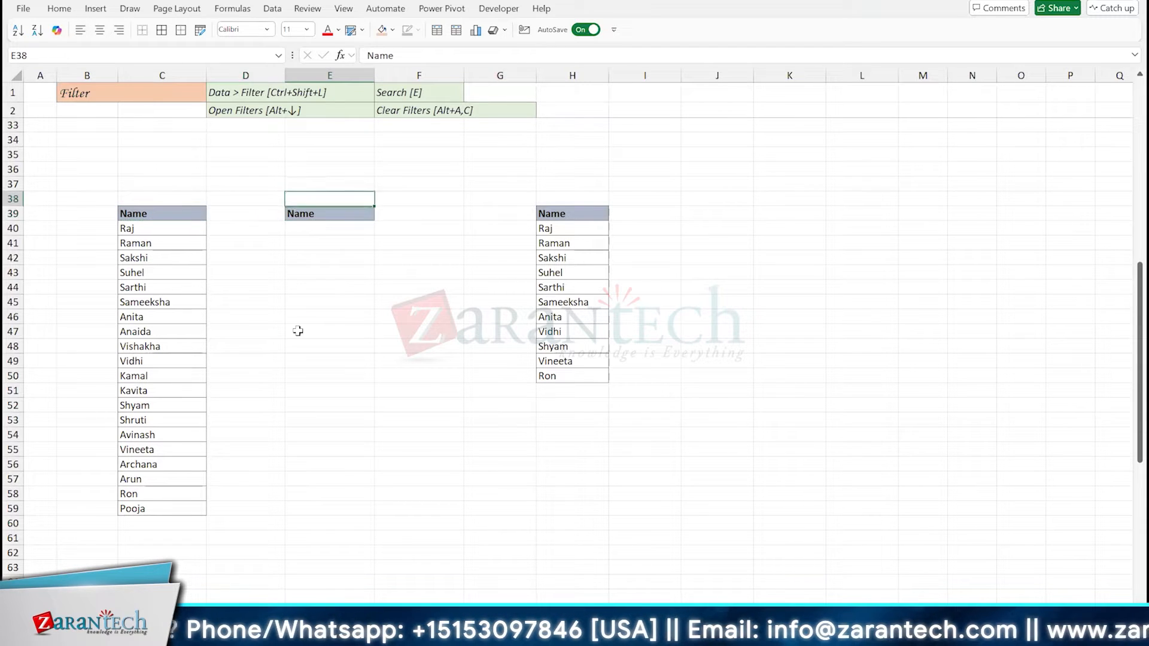
- Replace the header text in E39 with COUNTIFS
key("Down")
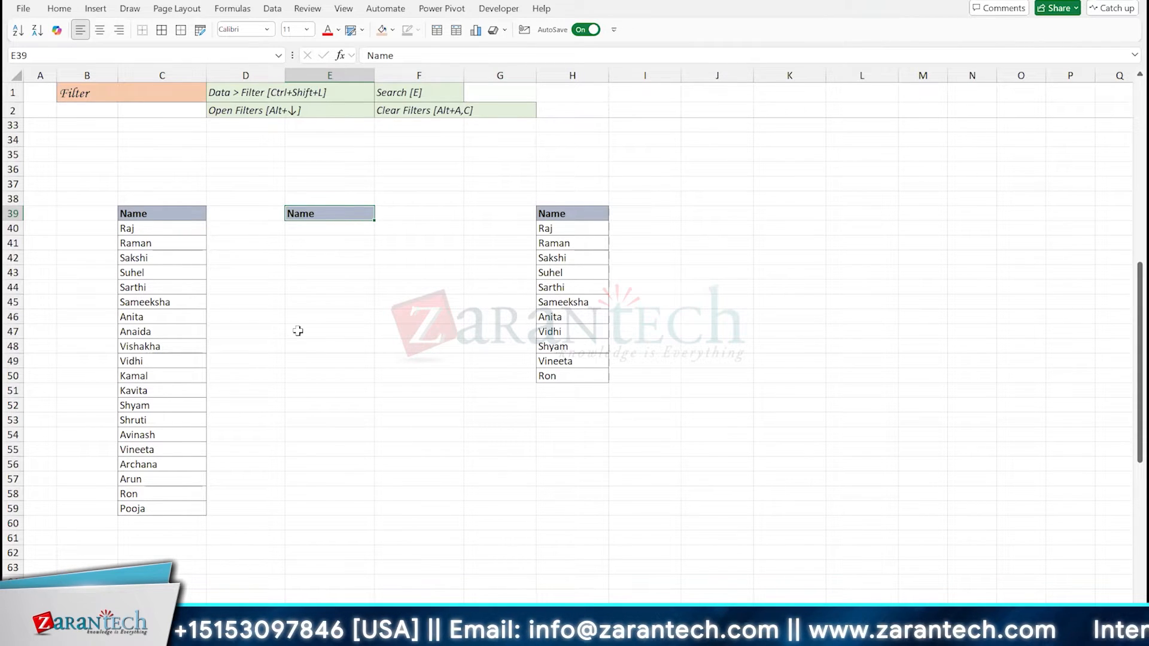
type("COUNTIFS")
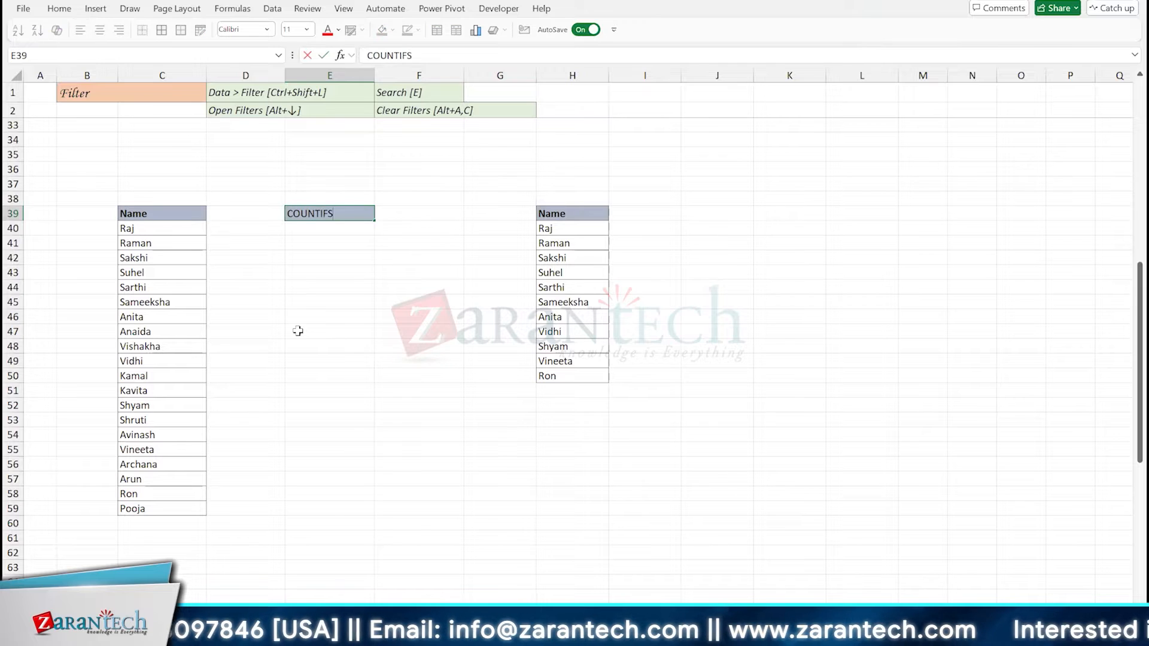
key("Return")
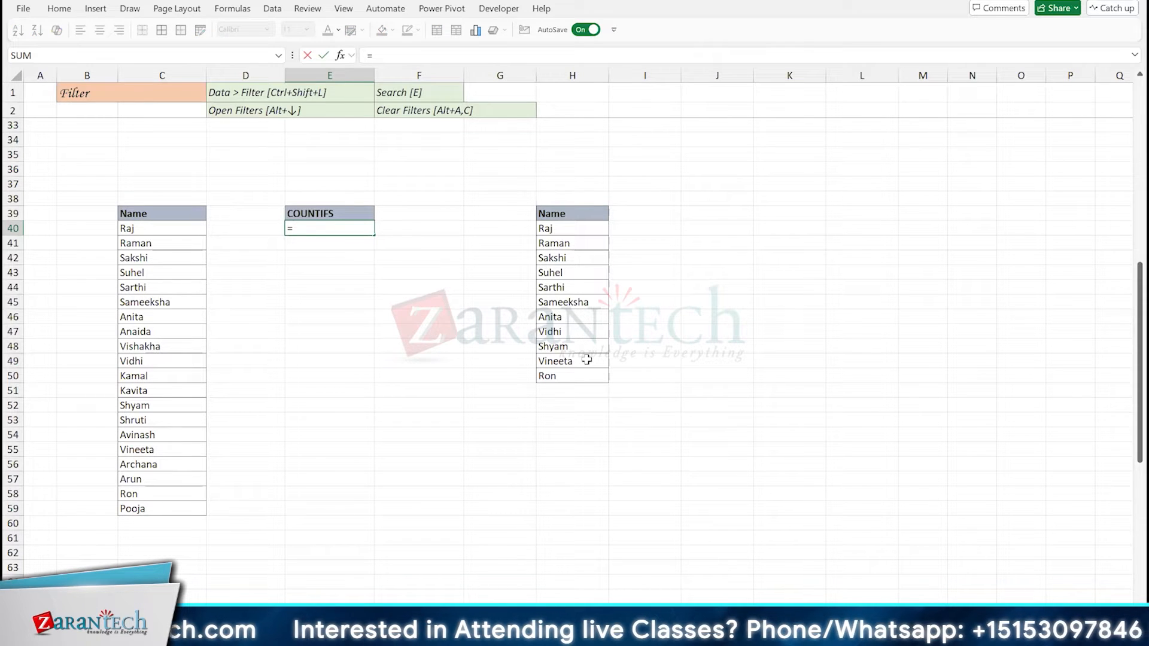
- Enter the syntax note COUNTIFS(Range, Value) as text in C35 above the longer name list
left_click(163, 156)
type("COUNT")
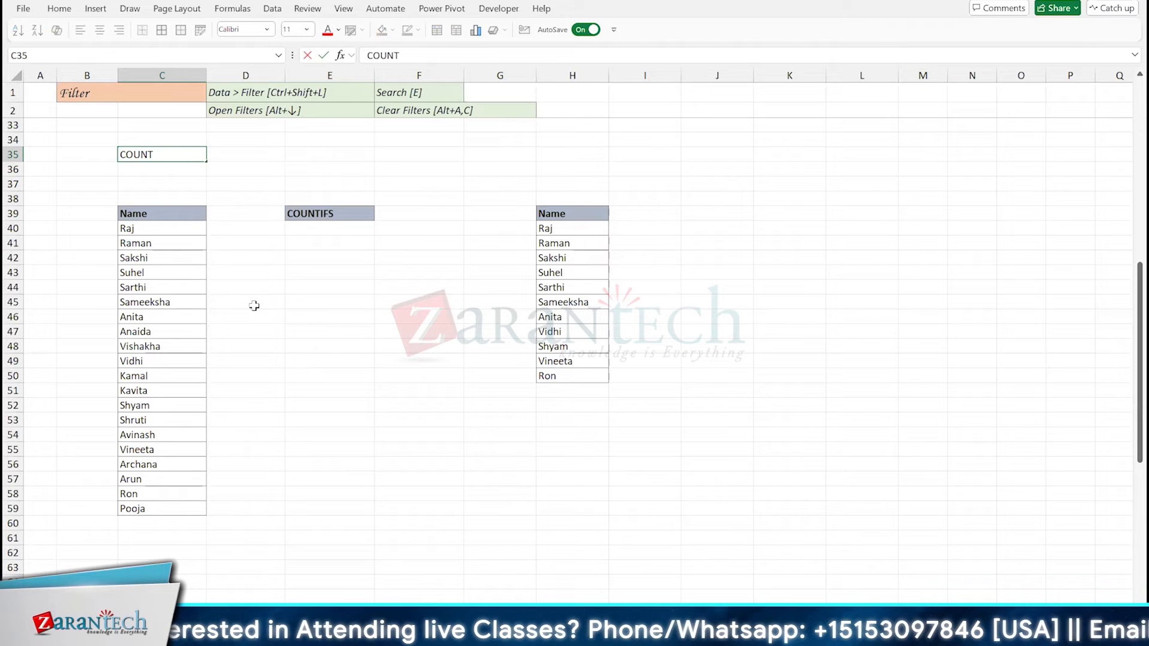
type("IFS(Range,")
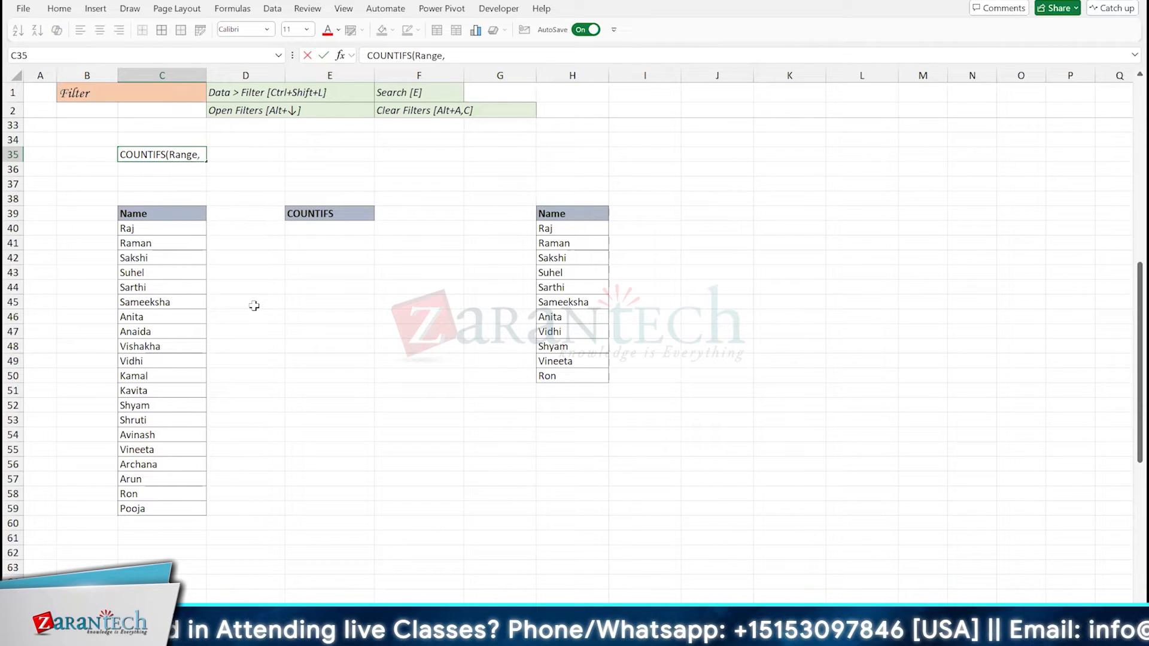
type(" Value)")
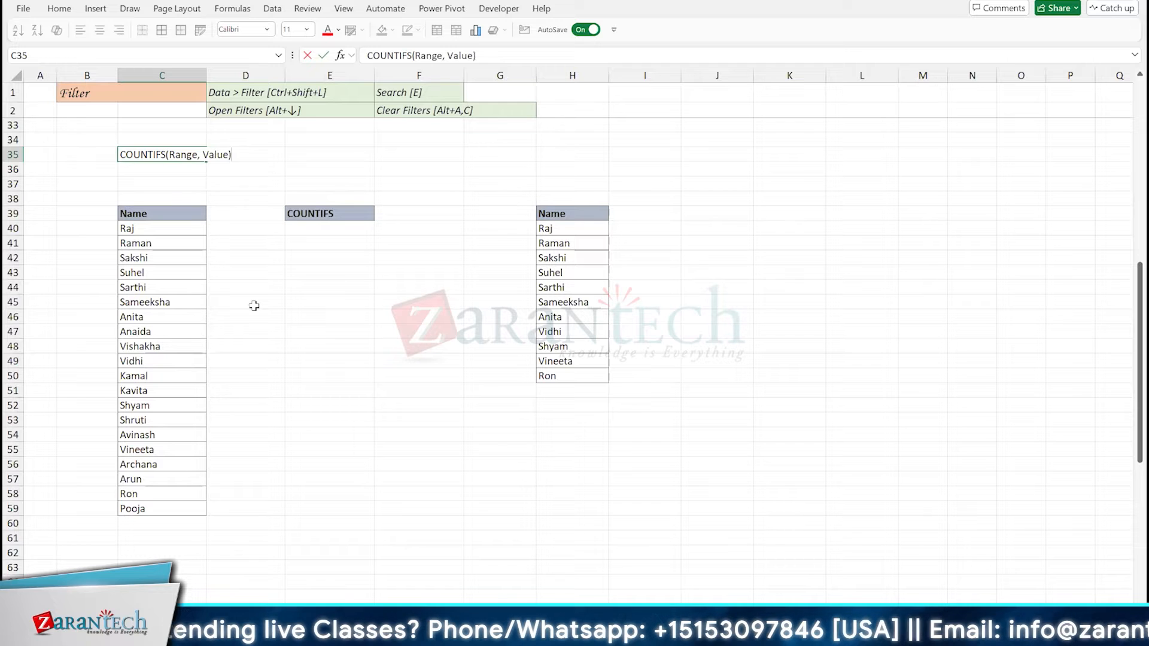
key("Return")
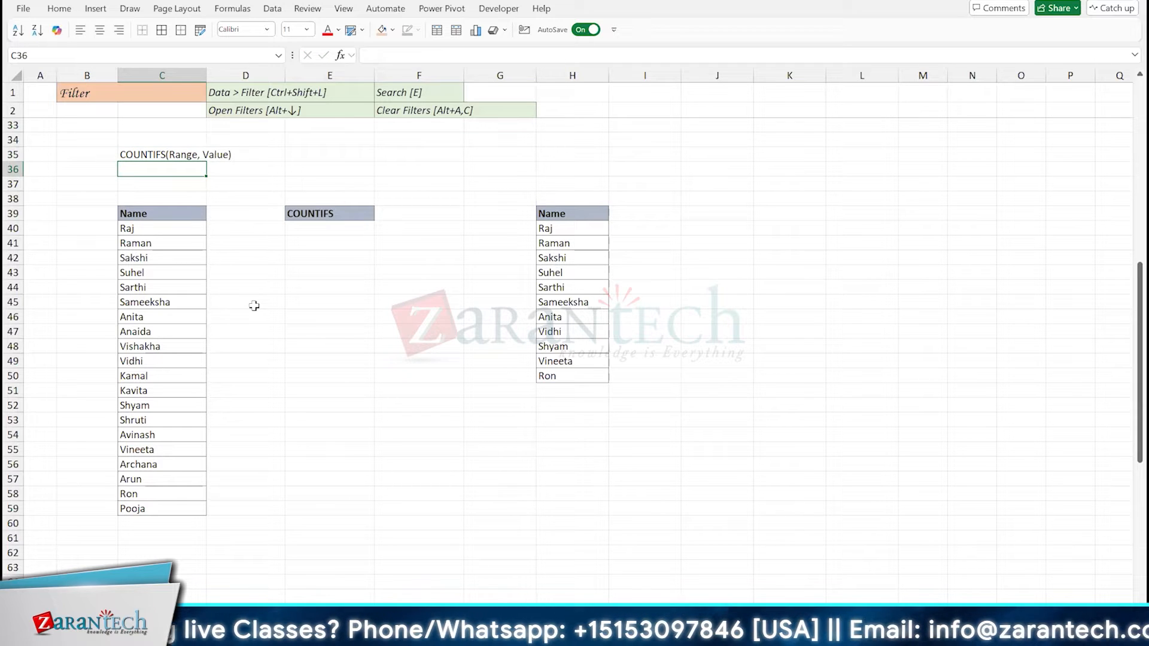
key("Return")
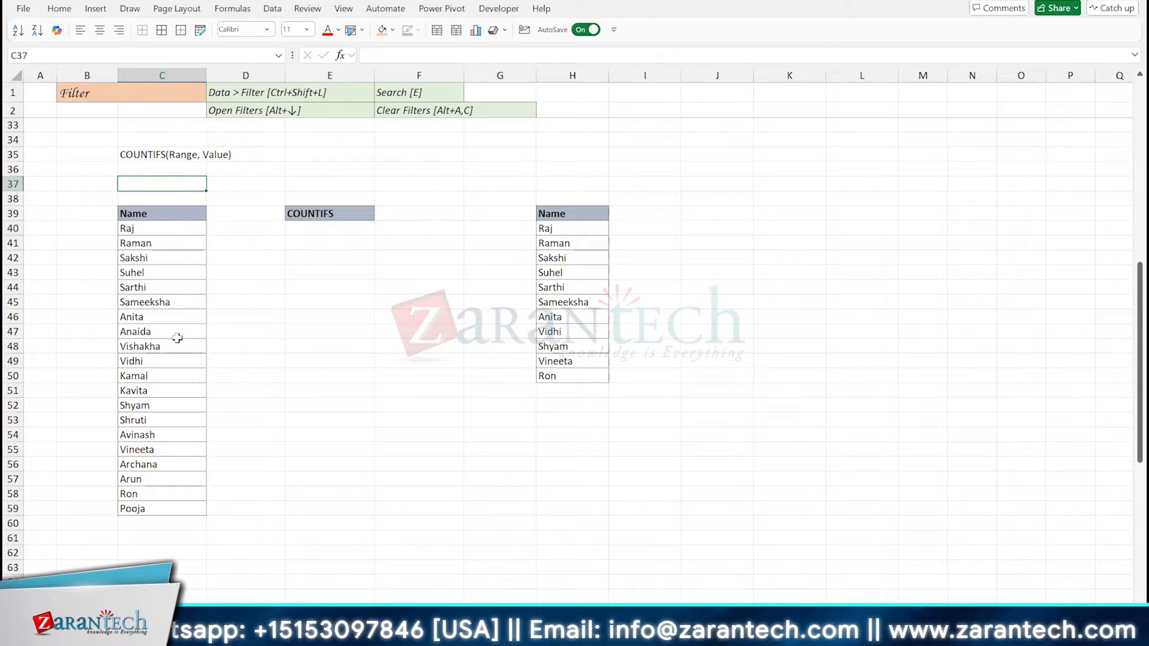
- Copy the name in C44 over C45:C46 to create duplicates, and enter that same name as the lookup value in C36
left_click(177, 288)
left_click_drag(201, 291, 202, 322)
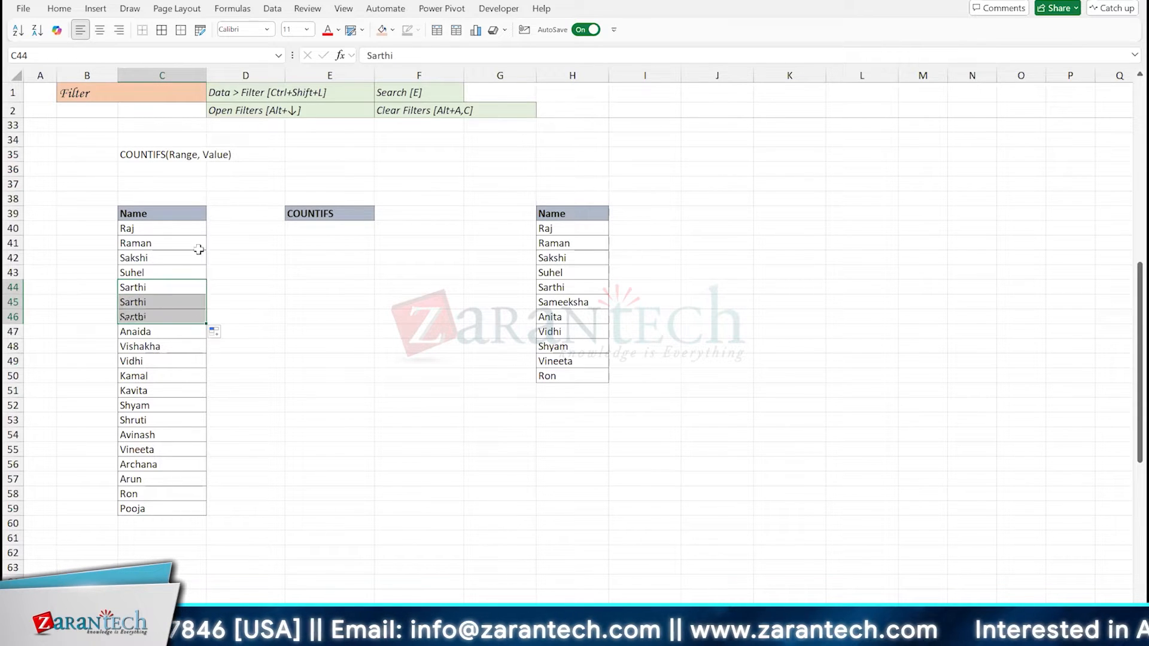
left_click(171, 174)
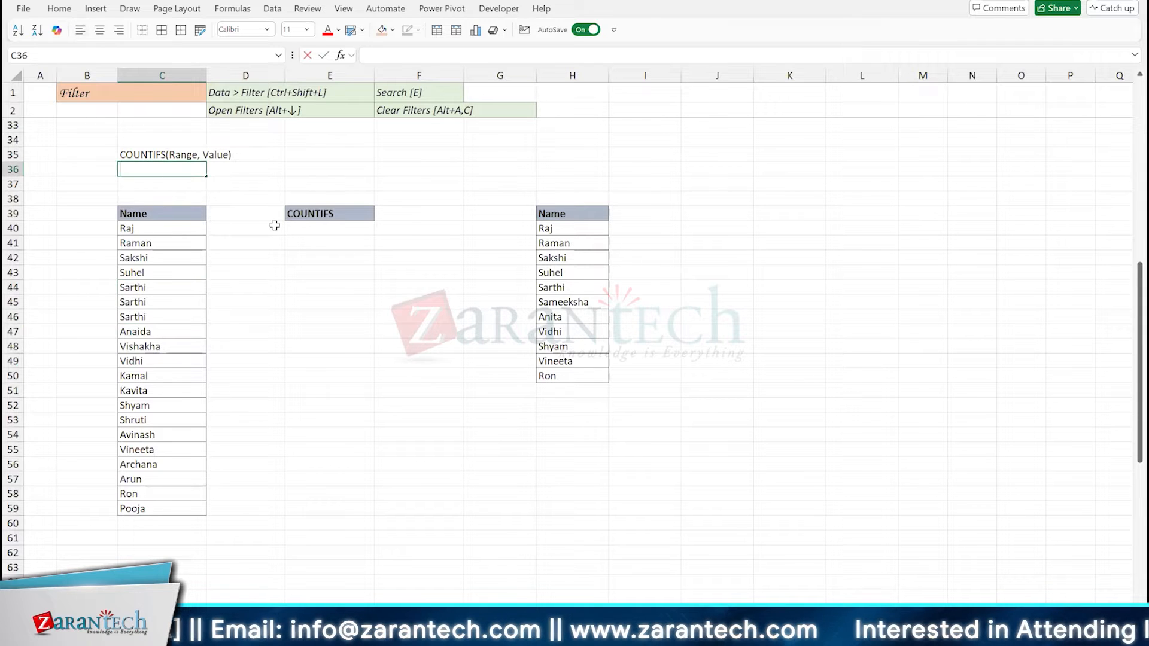
type("Sarthi")
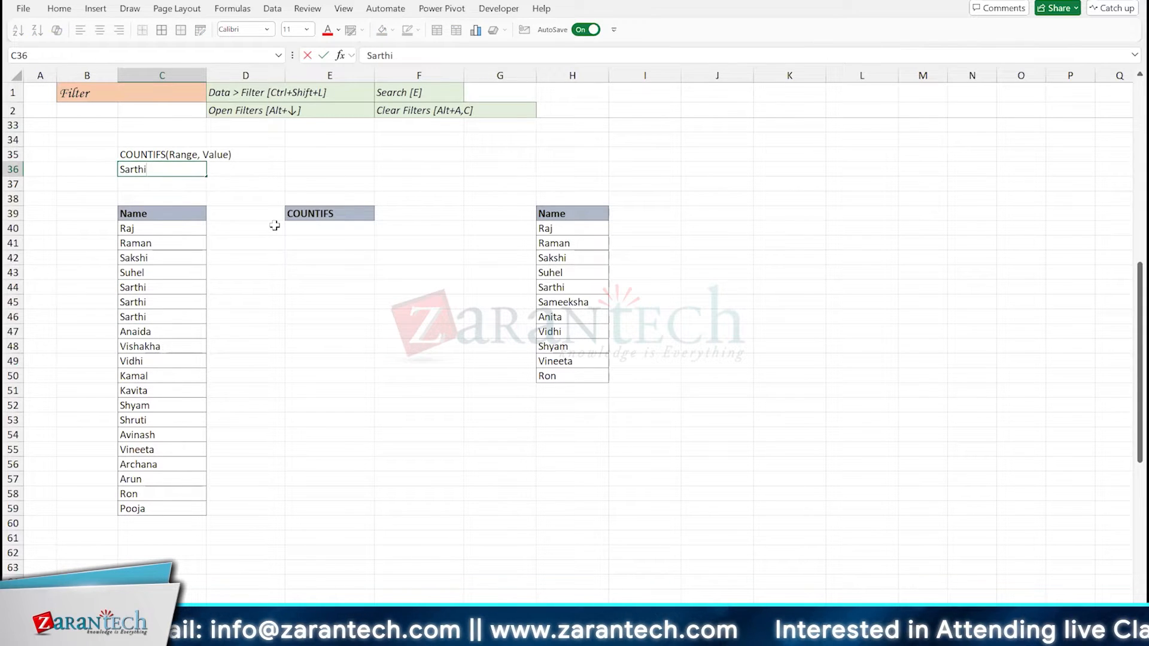
key("Return")
- Enter =COUNTIFS(C40:C59,C36) in C37 to count how often the name in C36 occurs in the longer list
type("=cou")
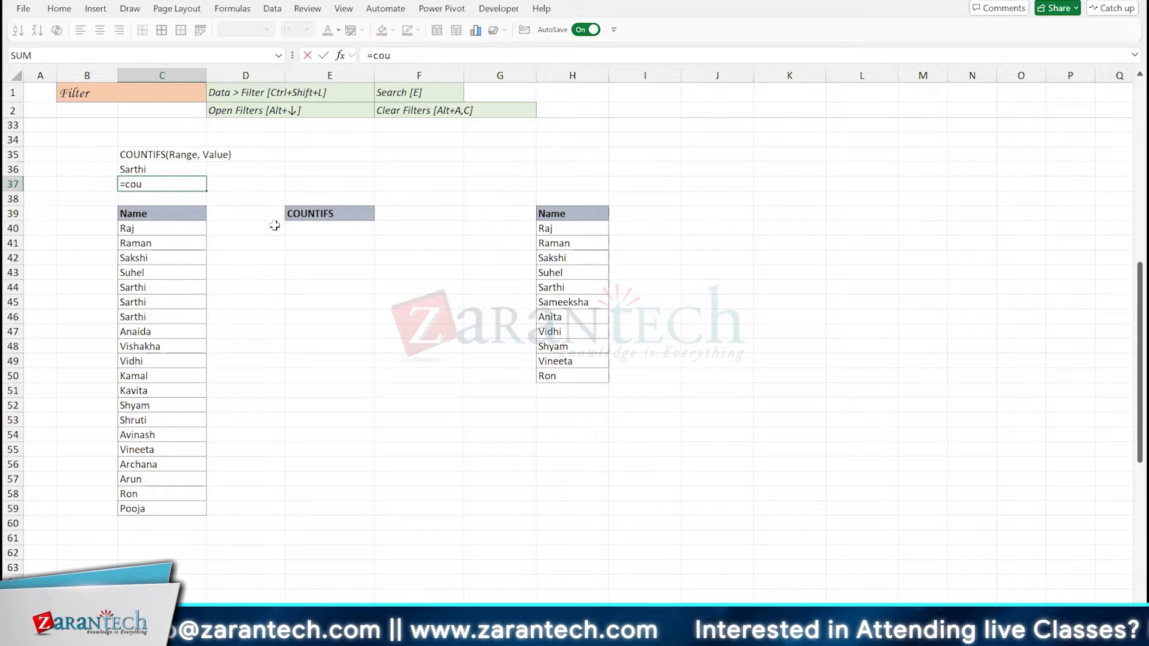
type("nti")
key("Down")
key("Down")
key("Down")
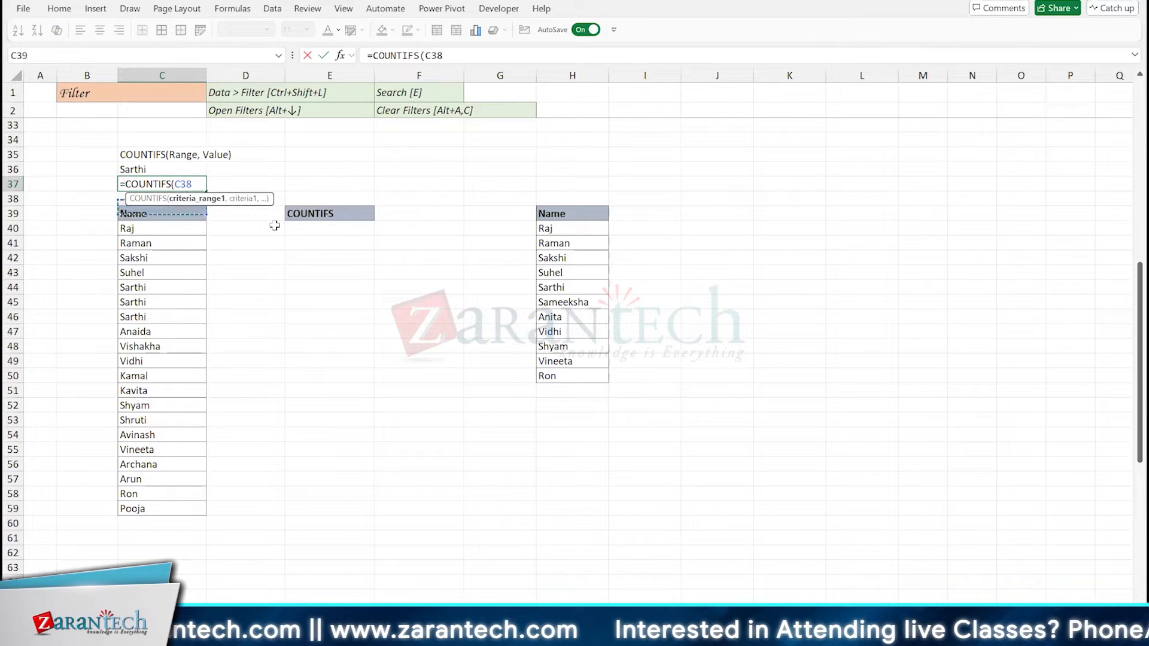
key("ctrl+shift+Down")
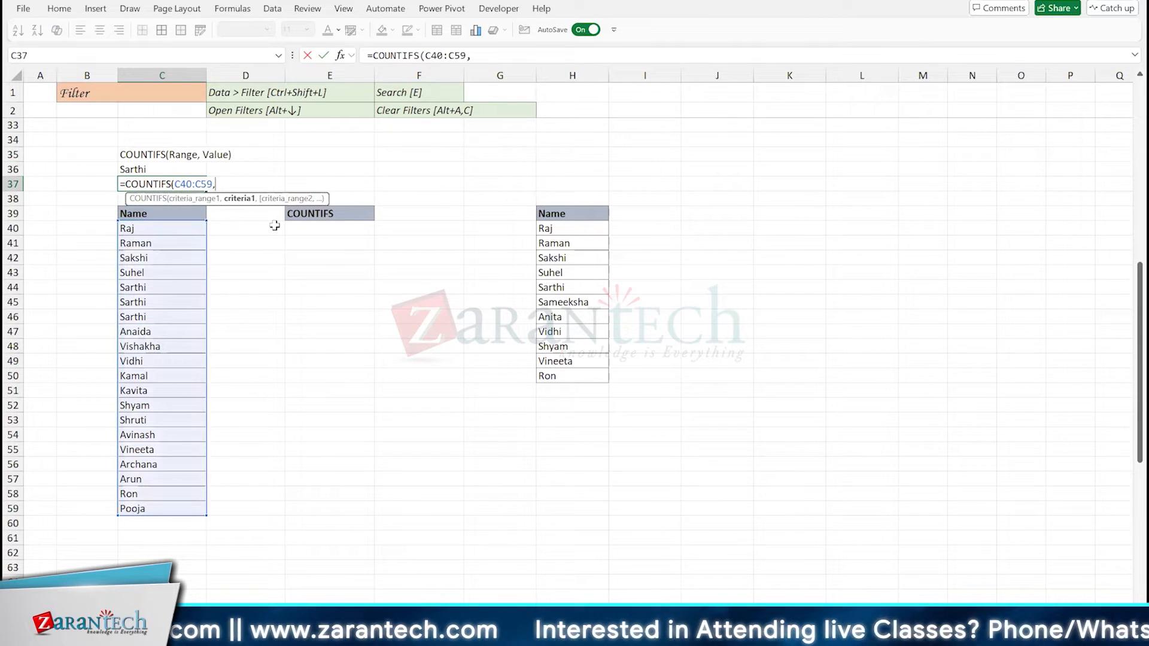
type(",")
key("Up")
key("Return")
key("Up")
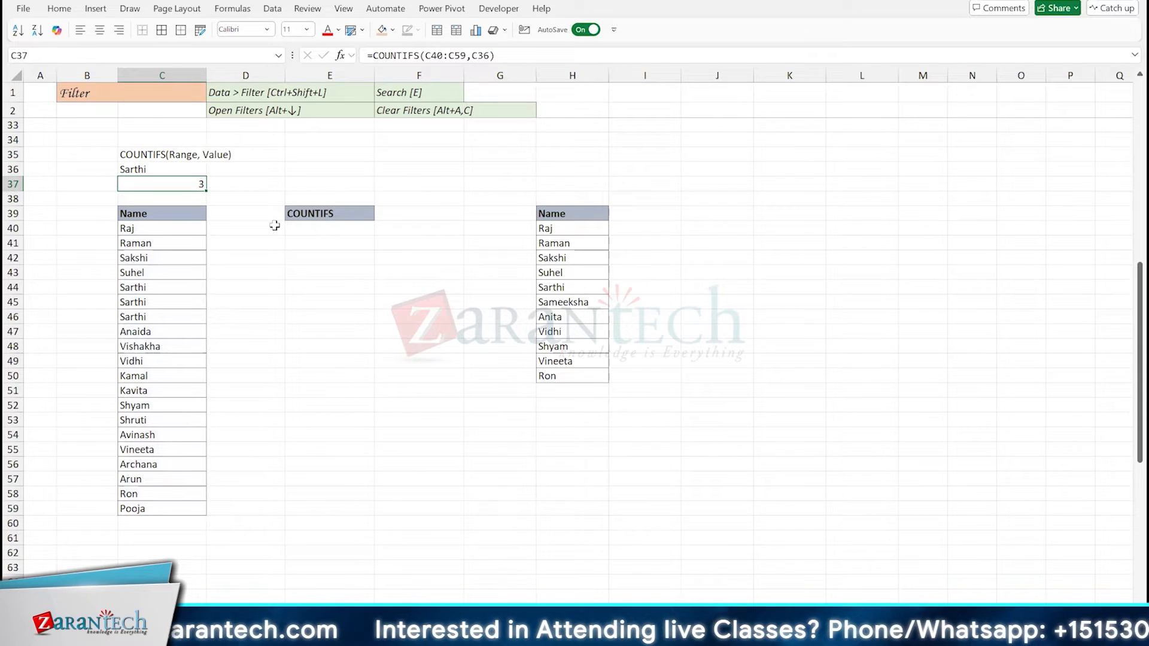
- Check the repeated name entries in C44:C46 against the COUNTIFS result in C37
key("Down")
key("Down")
key("Down")
key("Down")
key("Down")
key("Down")
key("Down")
key("Down")
key("Down")
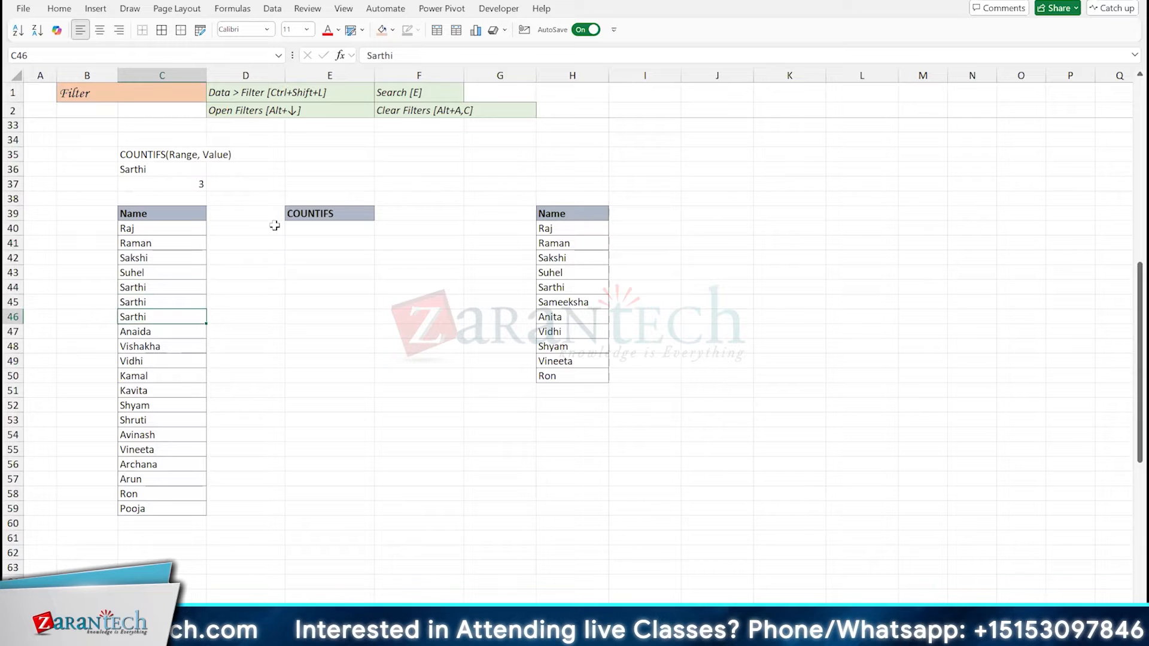
key("Up")
key("Up")
key("Up")
key("Up")
key("Up")
key("Up")
key("Up")
key("Up")
key("Up")
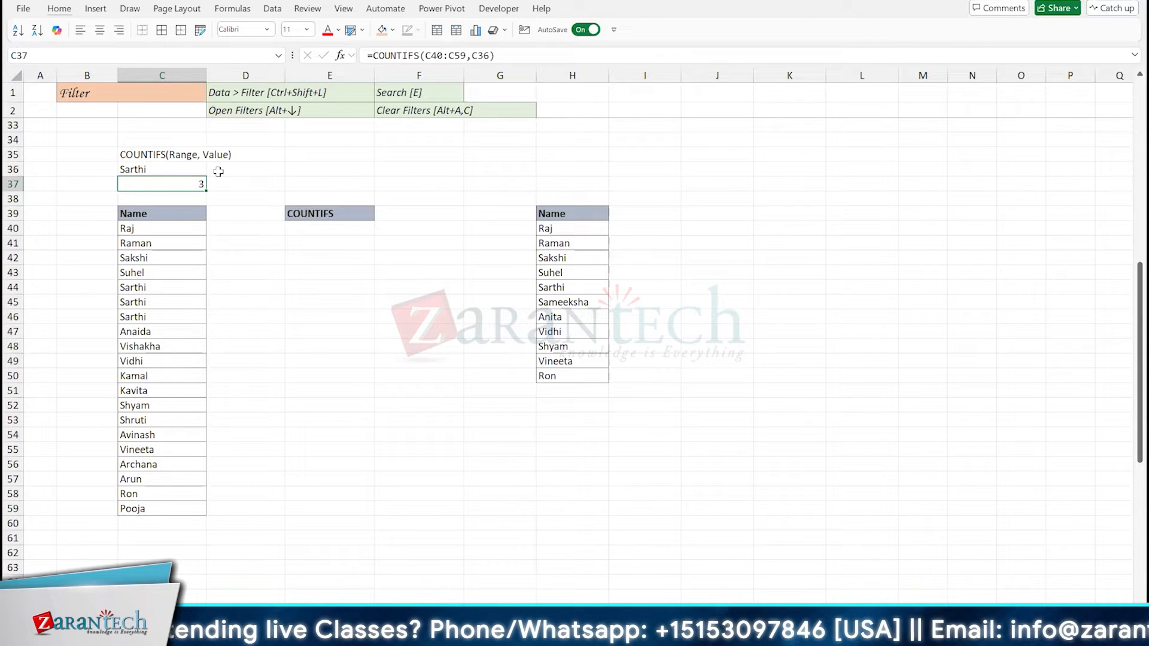
left_click(320, 229)
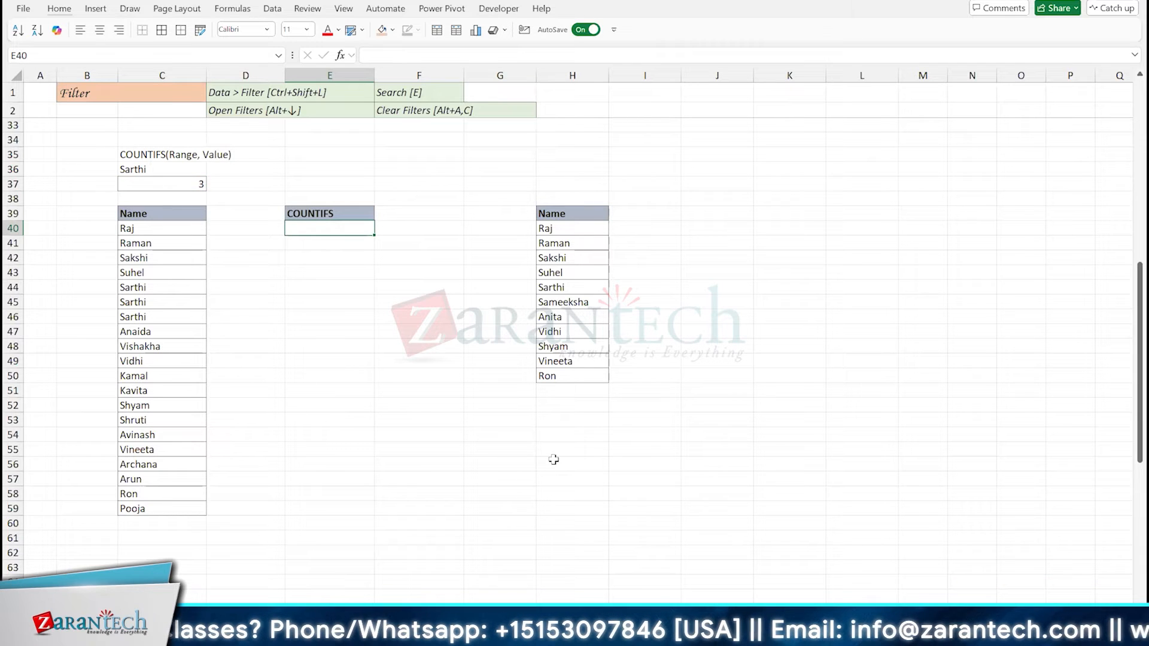
type("=counti")
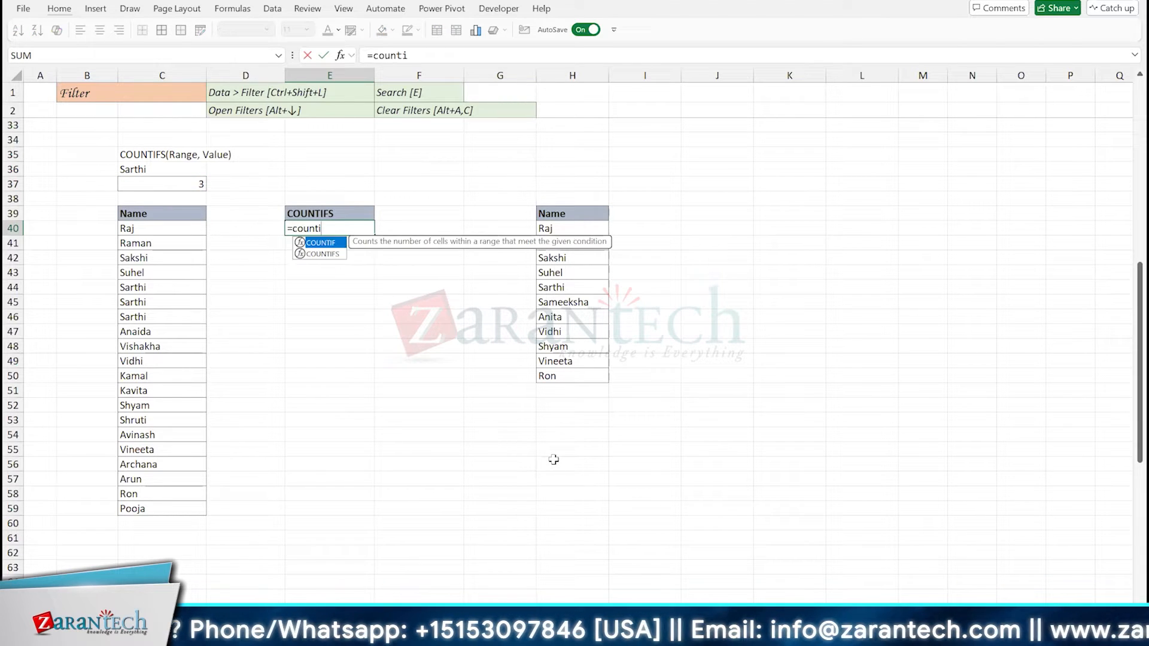
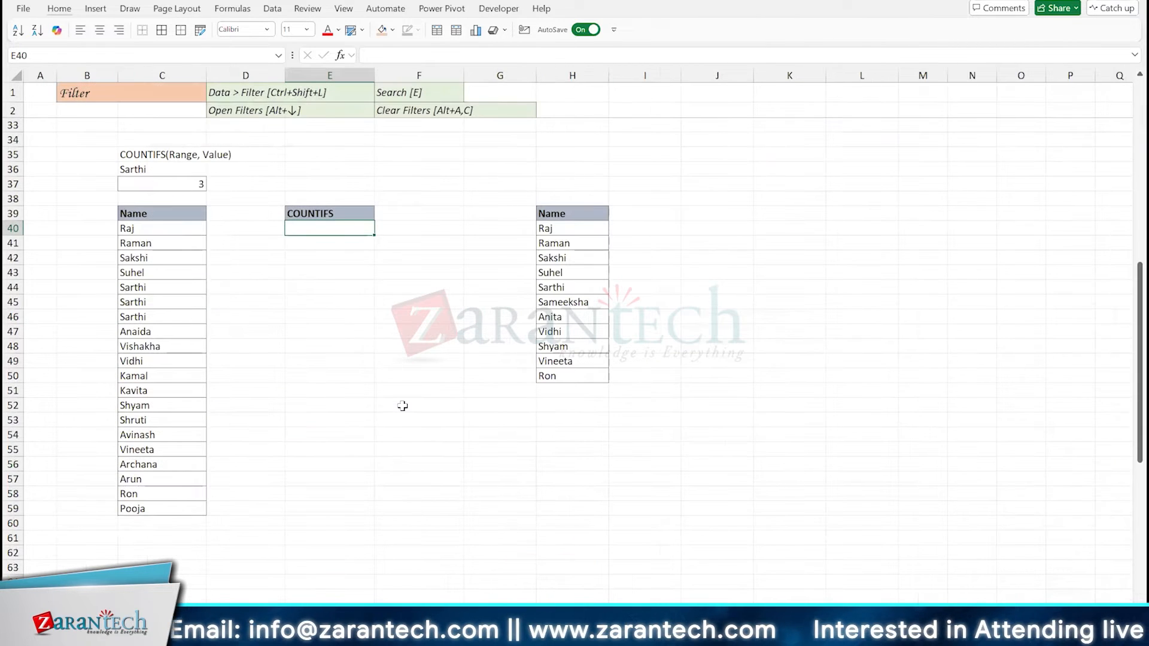
type("=")
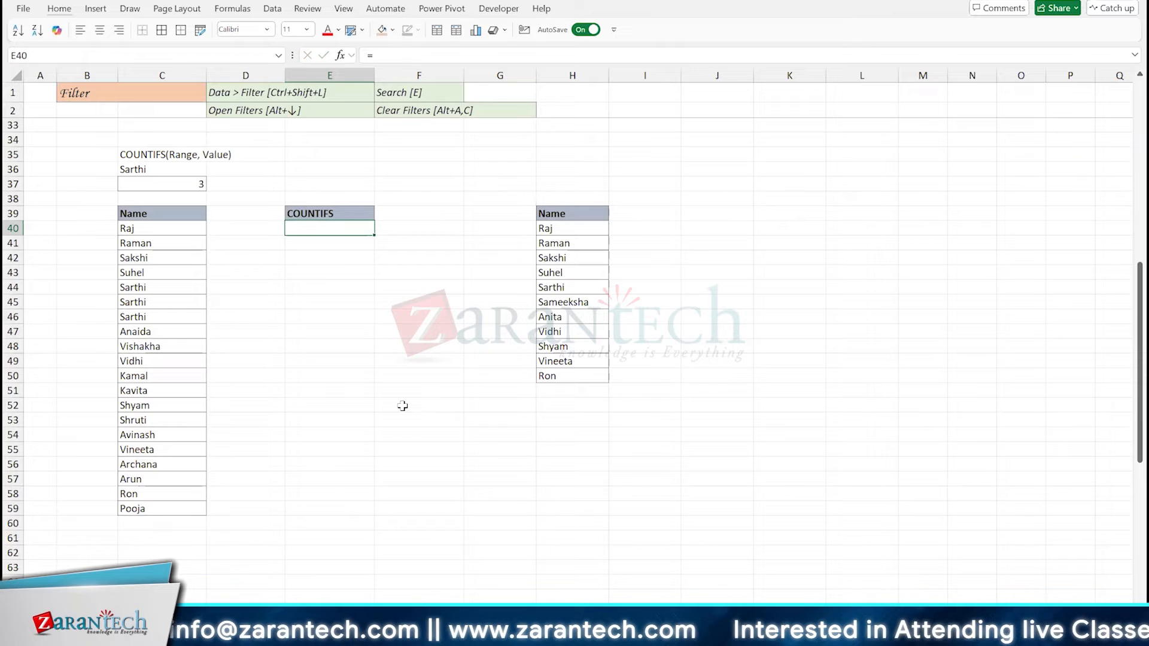
key("Escape")
- Review the range and criteria references of the COUNTIFS formula in C37
key("Left")
key("Left")
key("Up")
key("Up")
key("Up")
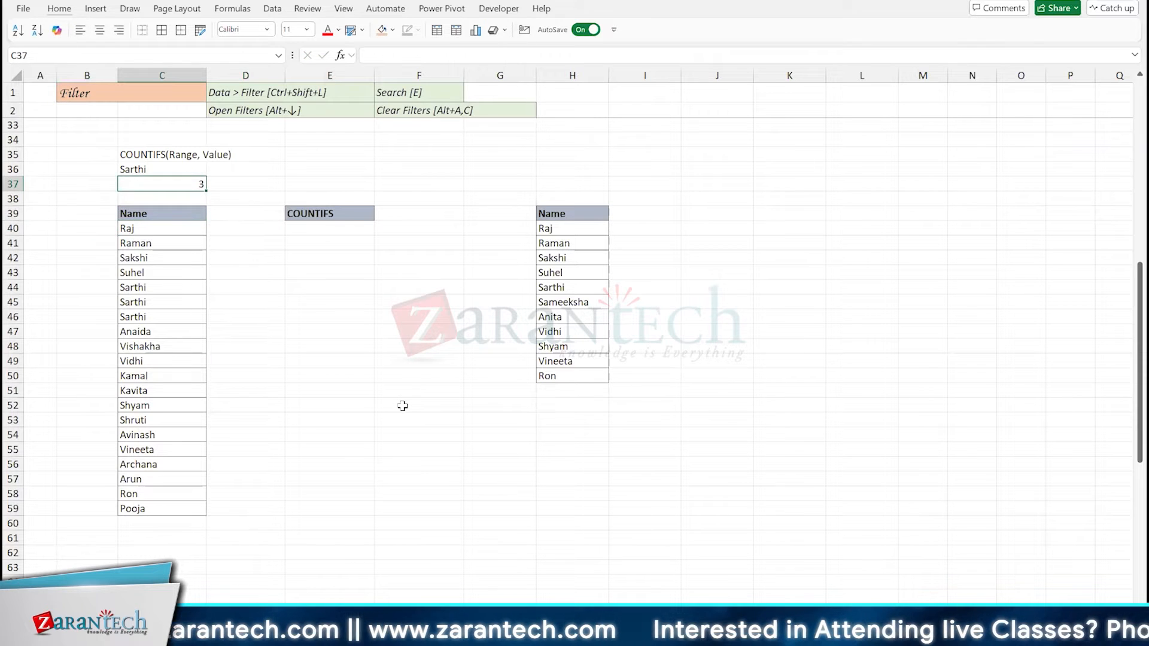
key("F2")
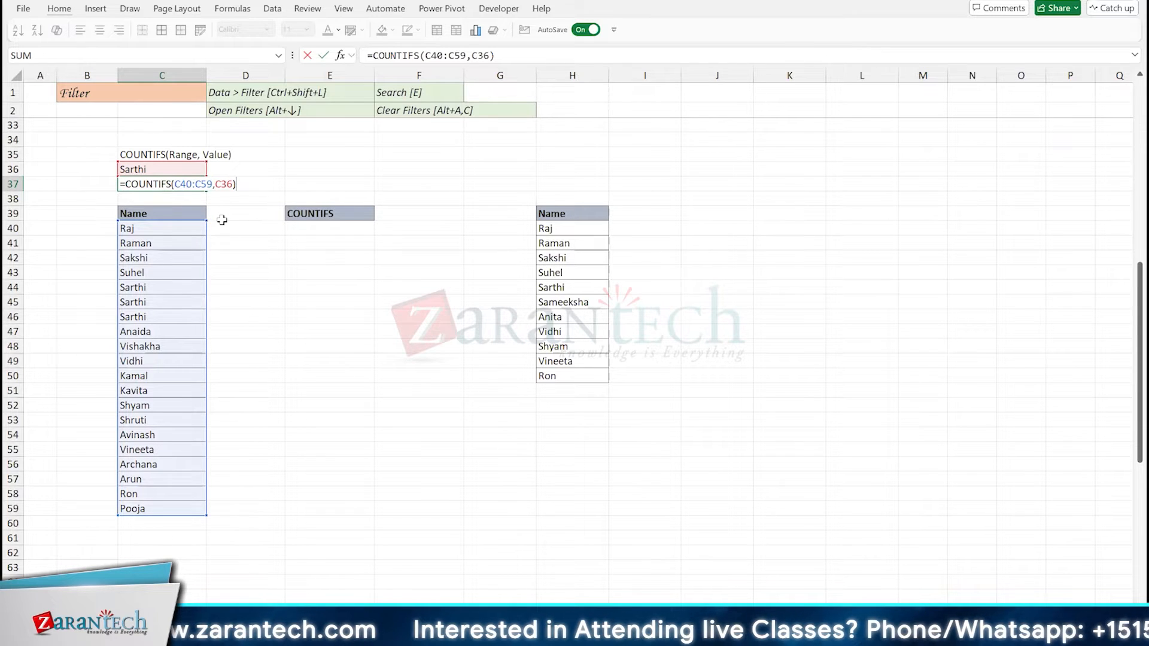
key("ctrl+Return")
- Enter =COUNTIFS($H$40:$H$50, C40) in E40, with the shorter name list as an absolute range and the first longer-list name as criterion
left_click(313, 227)
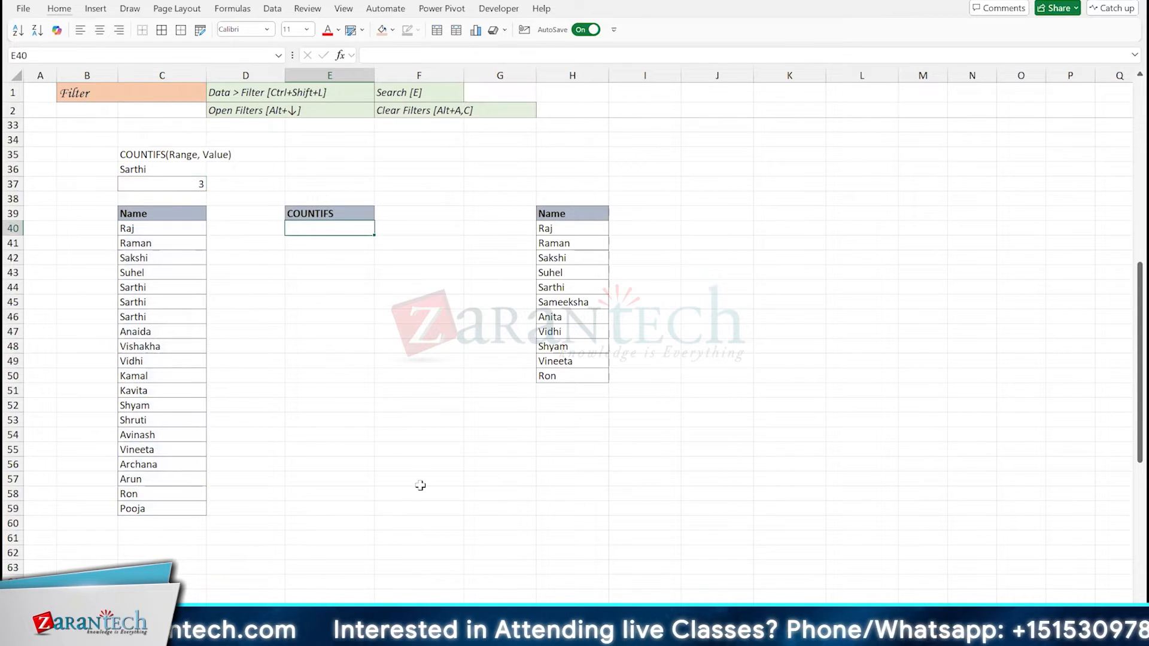
type("=counti")
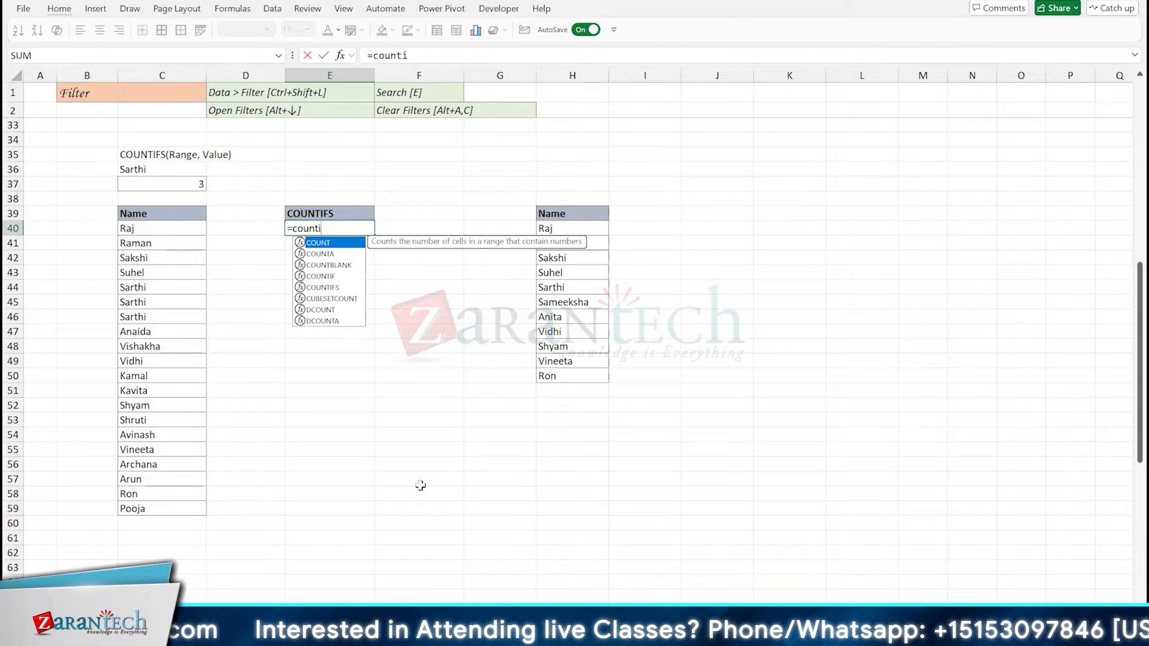
key("Down")
key("Tab")
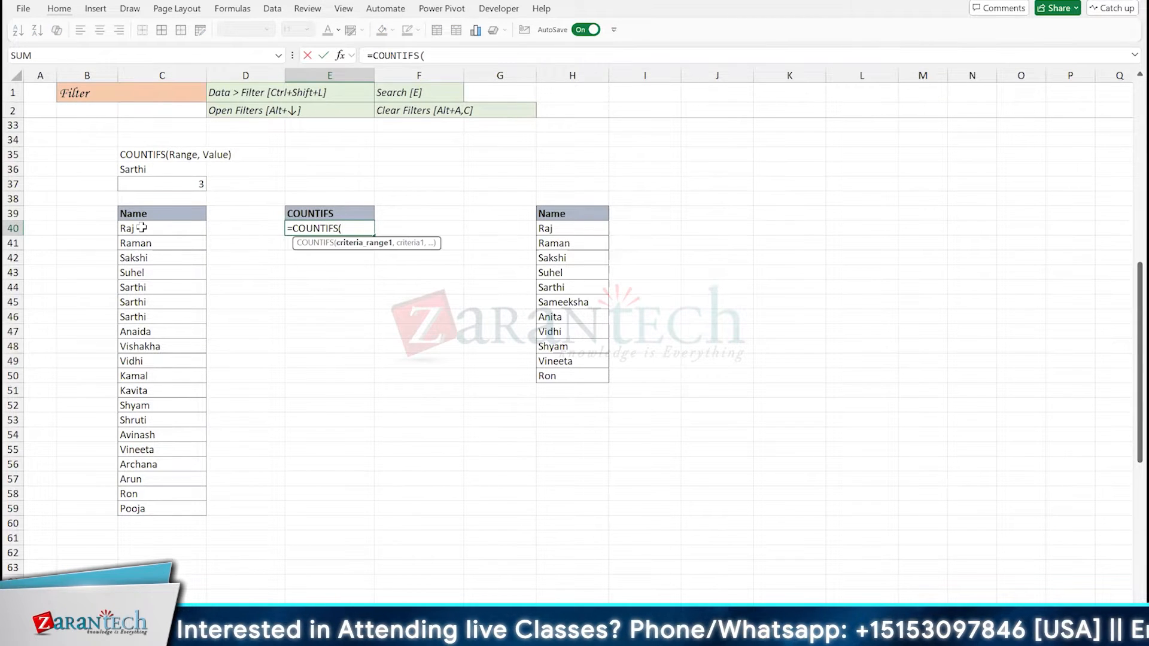
left_click_drag(141, 226, 157, 508)
left_click_drag(559, 229, 557, 377)
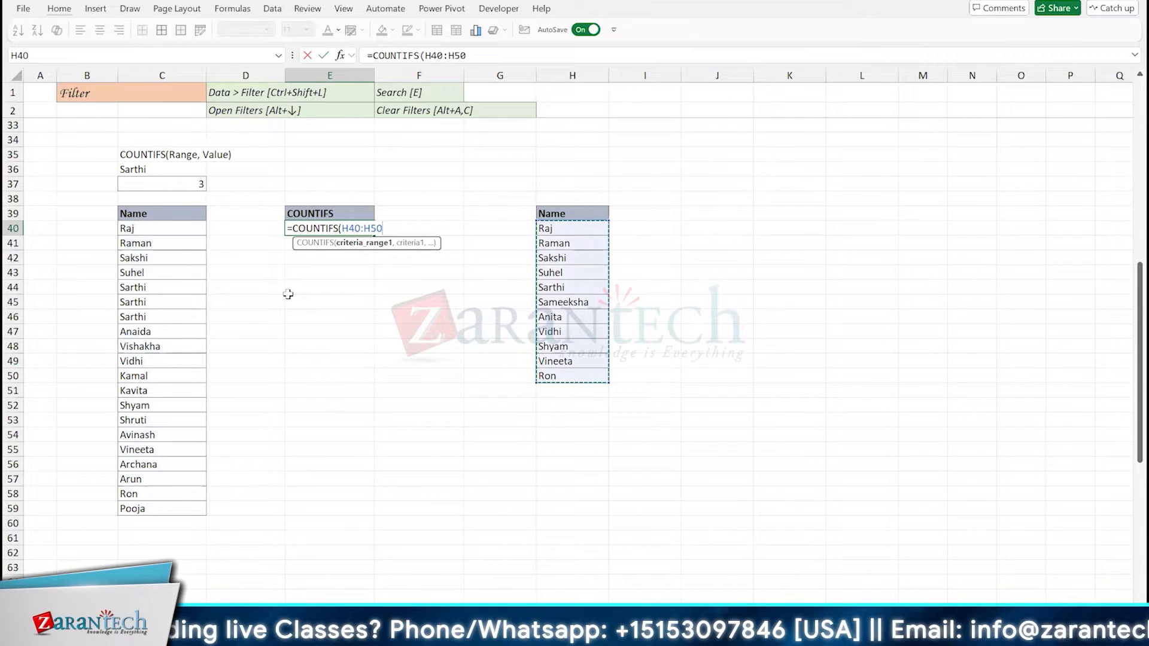
key("F4")
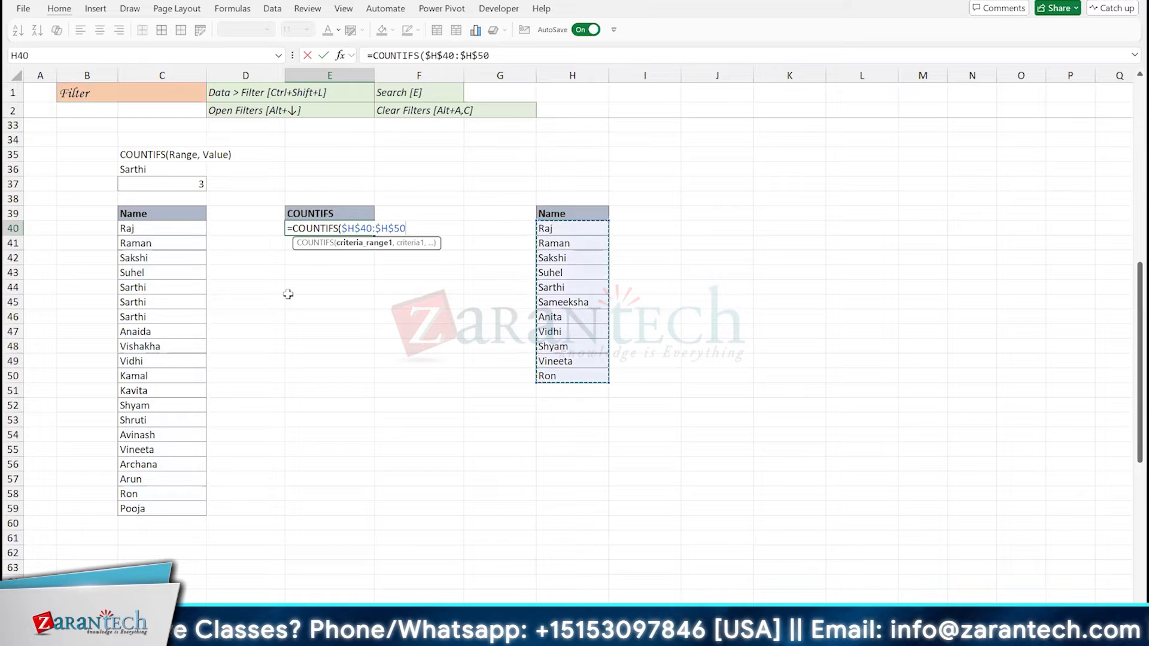
type(",")
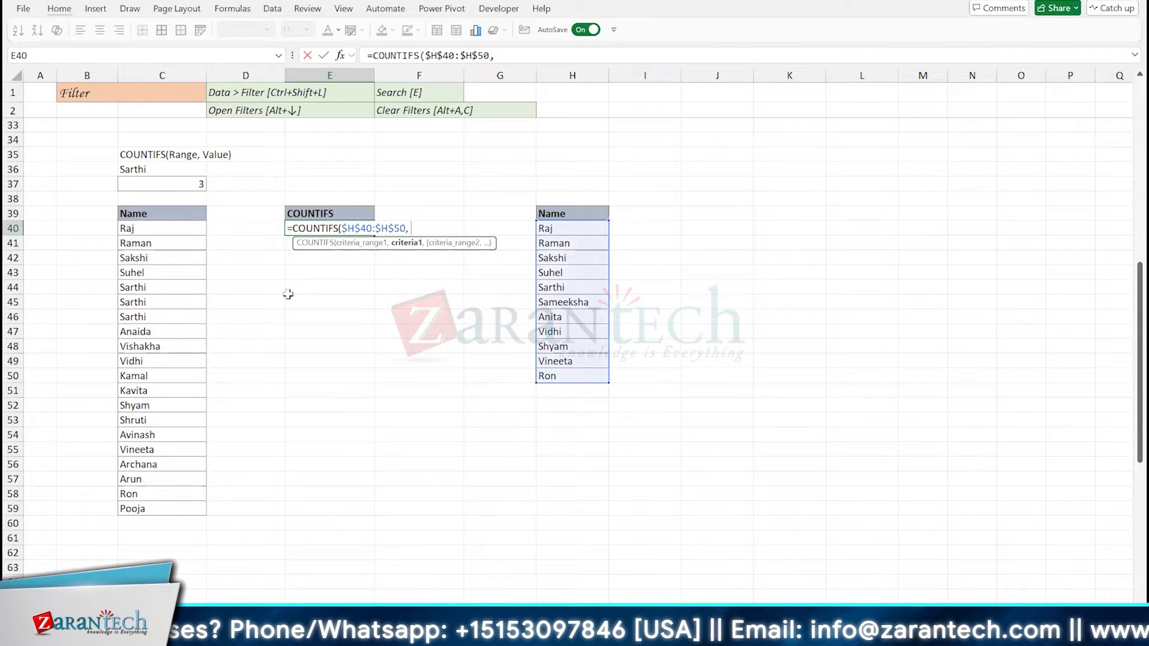
left_click(177, 231)
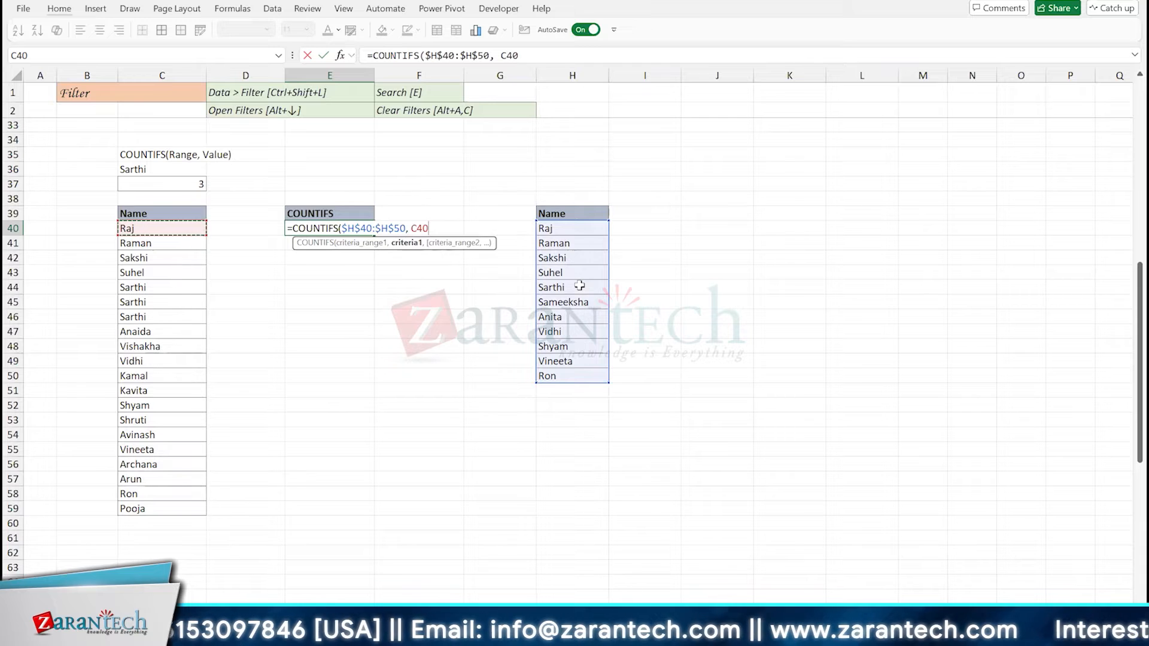
type(")")
key("Return")
key("Up")
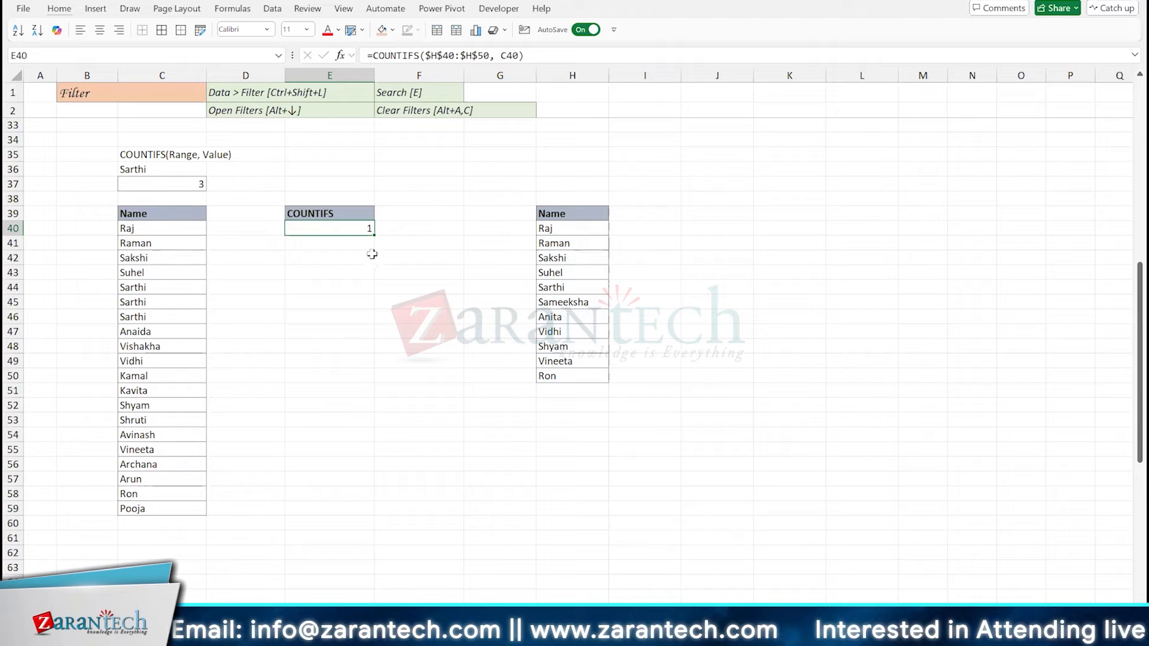
- Fill the COUNTIFS formula from E40 down to E59, alongside every name in the longer list
left_click_drag(373, 233, 353, 510)
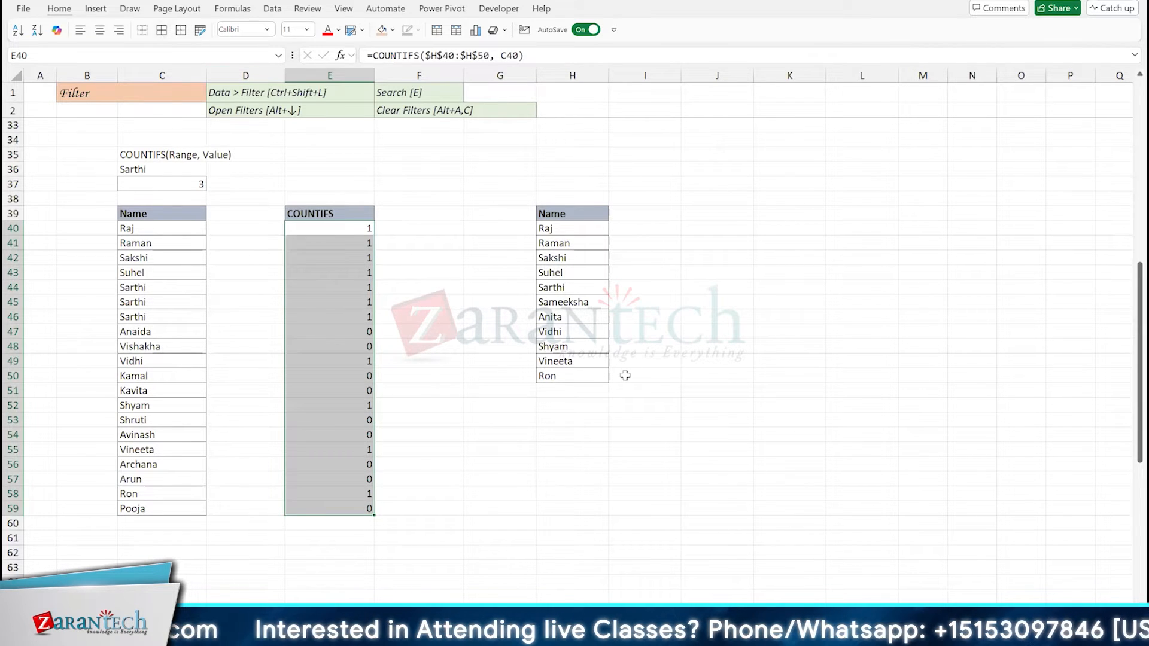
key("alt")
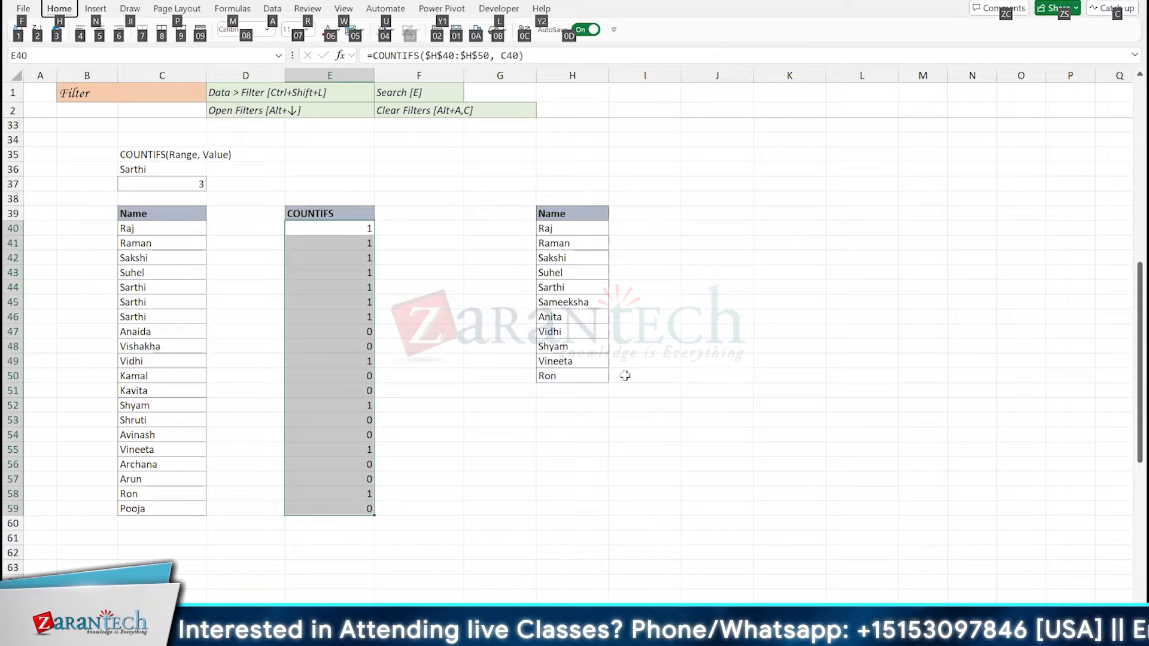
key("Escape")
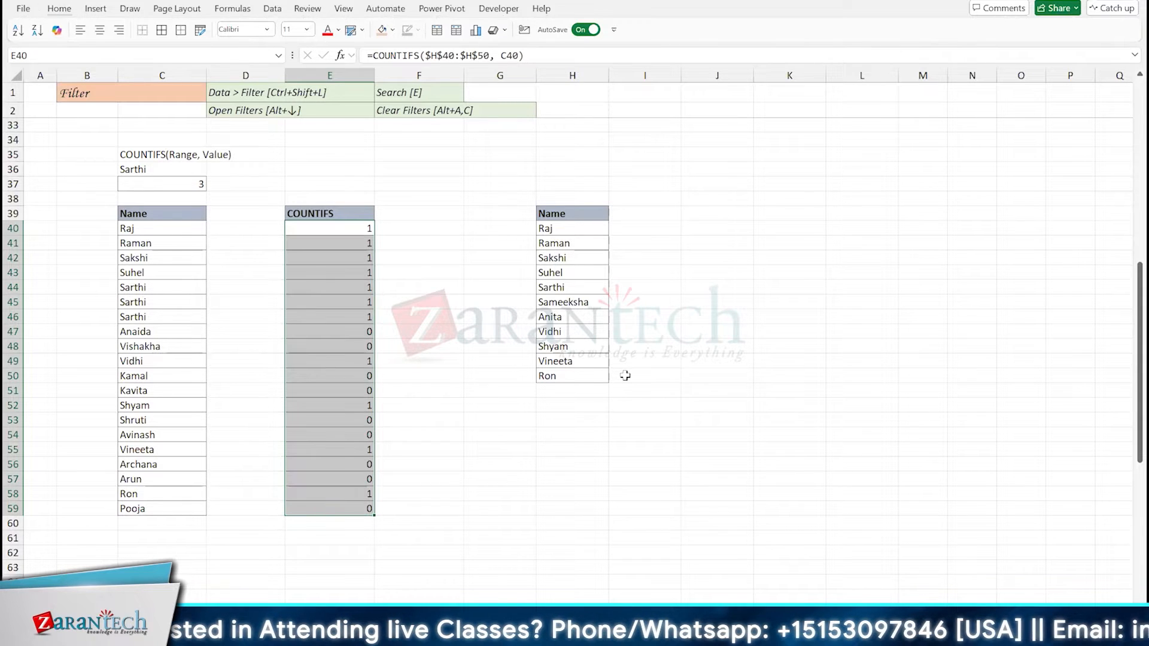
- Change the formula in E40 to =IF(COUNTIFS($H$40:$H$50, C40)=0,C40,"") and fill it down to E59
left_click_drag(359, 230, 359, 244)
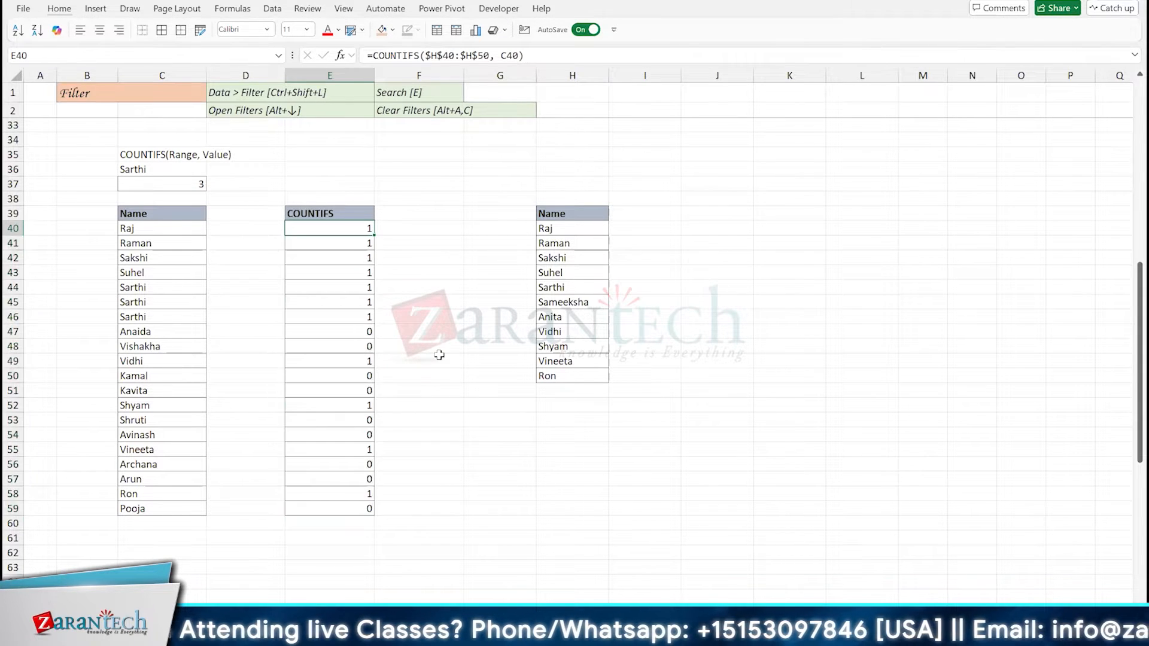
key("F2")
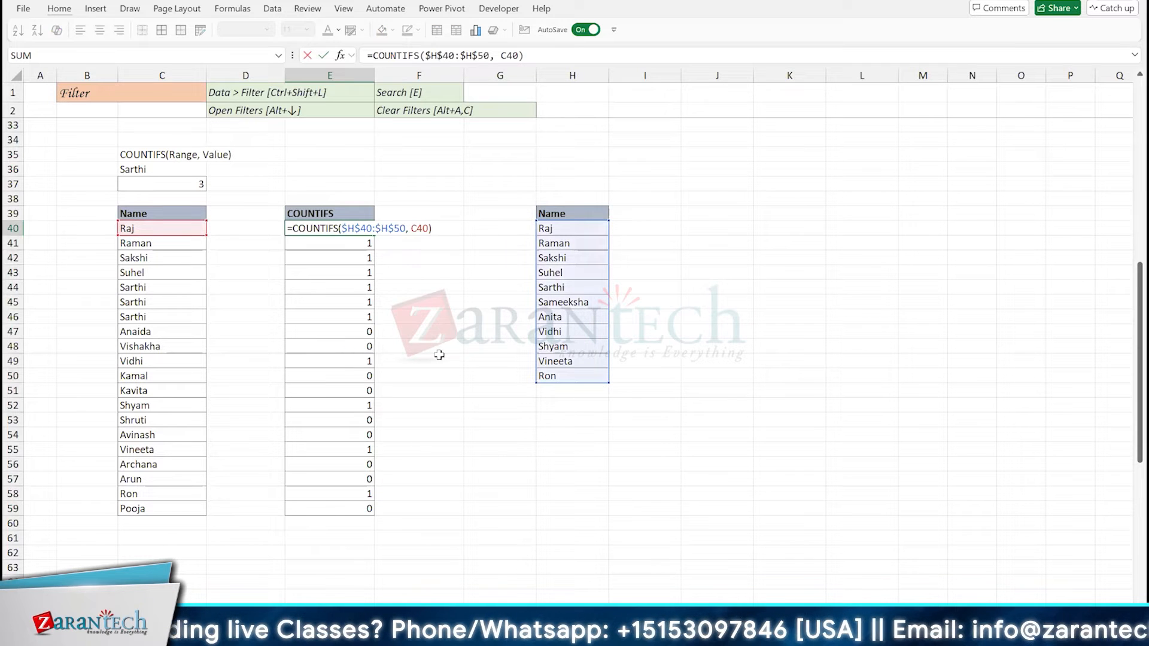
key("Home")
key("Right")
type("IF")
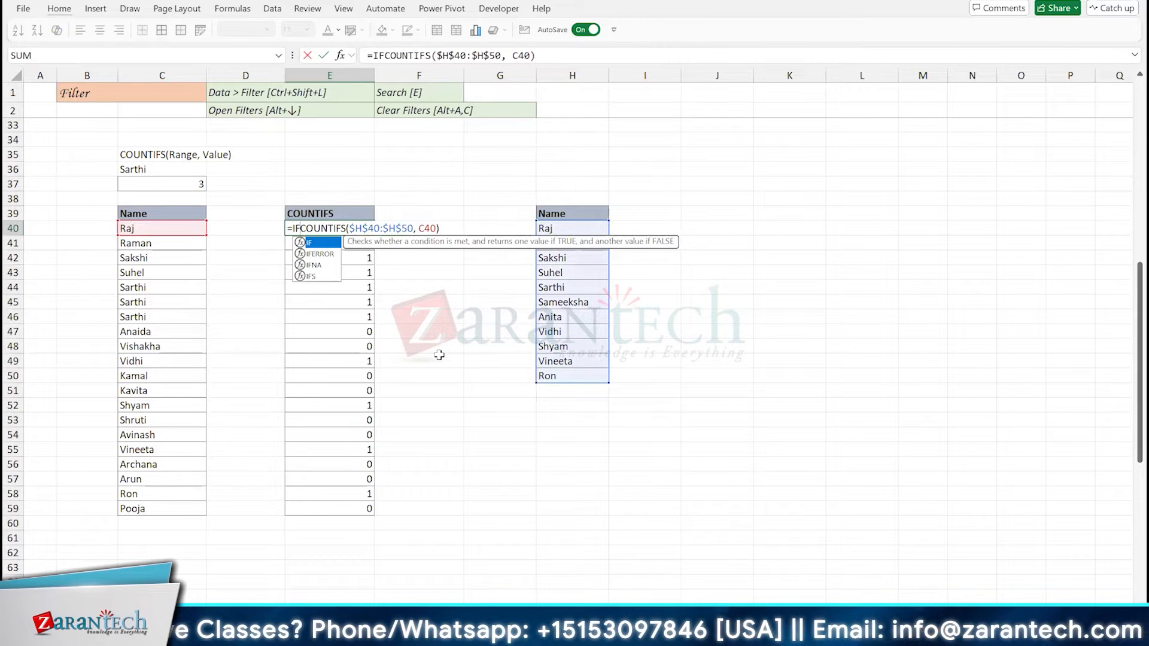
type("(")
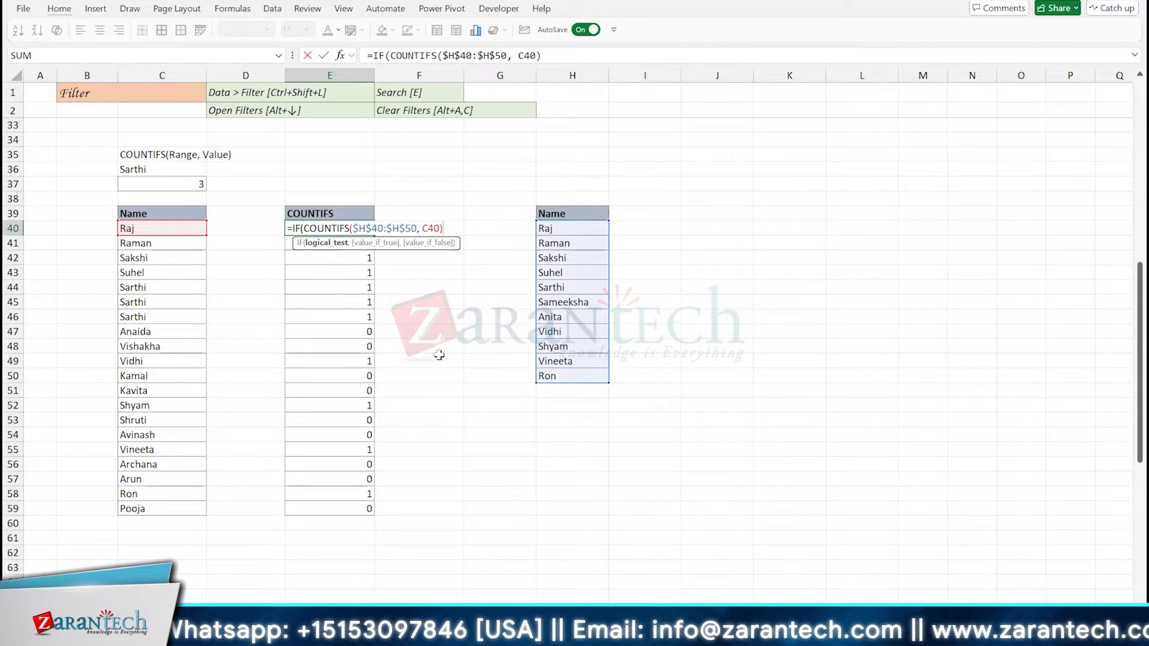
type("=")
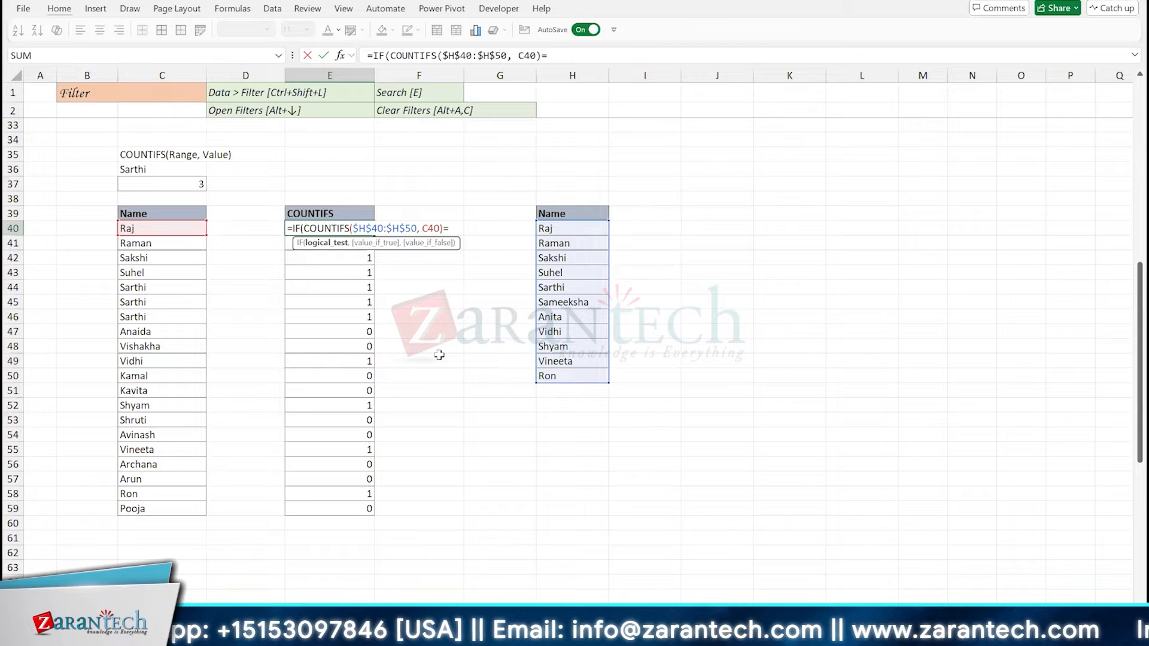
type("0,")
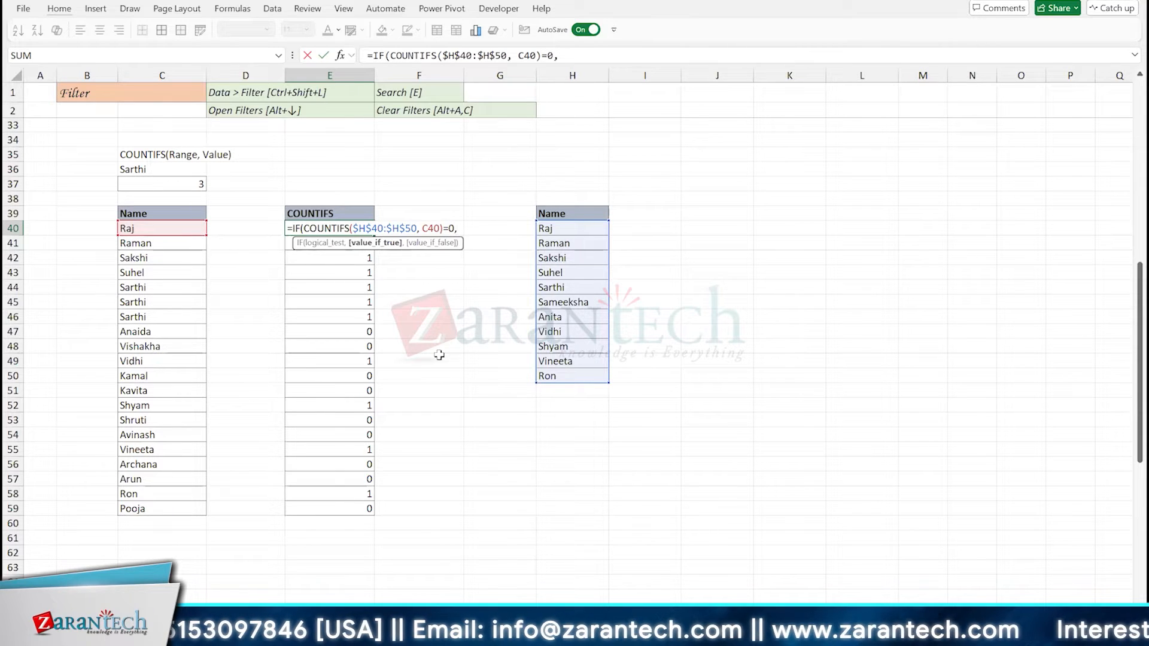
left_click(175, 230)
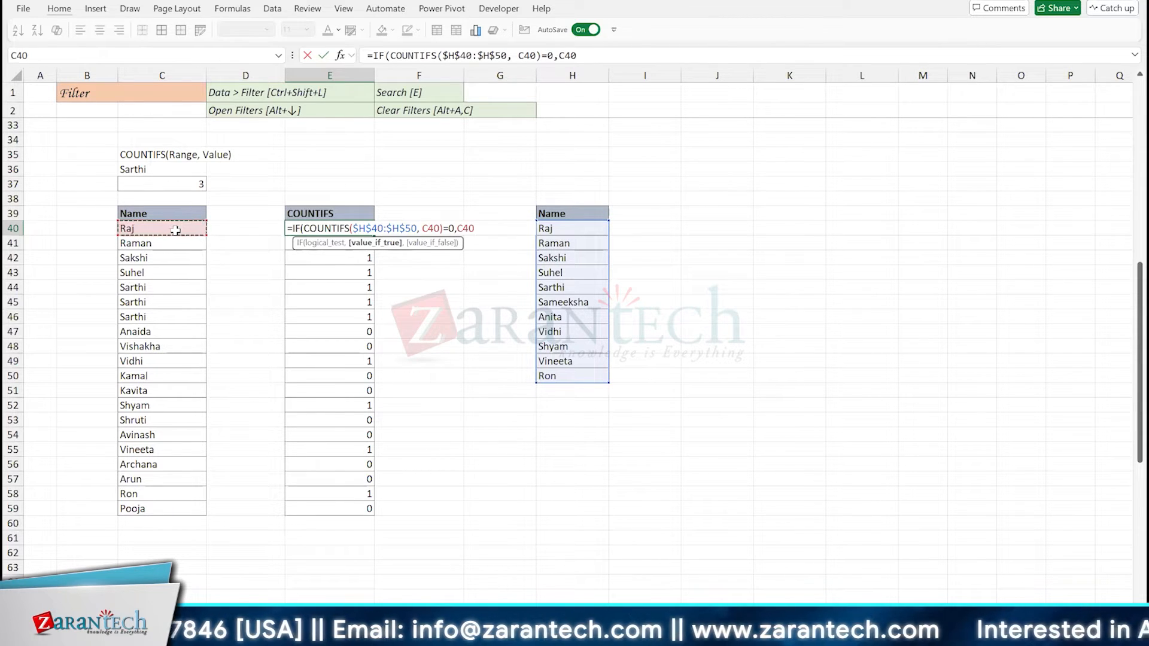
type(",\"\")")
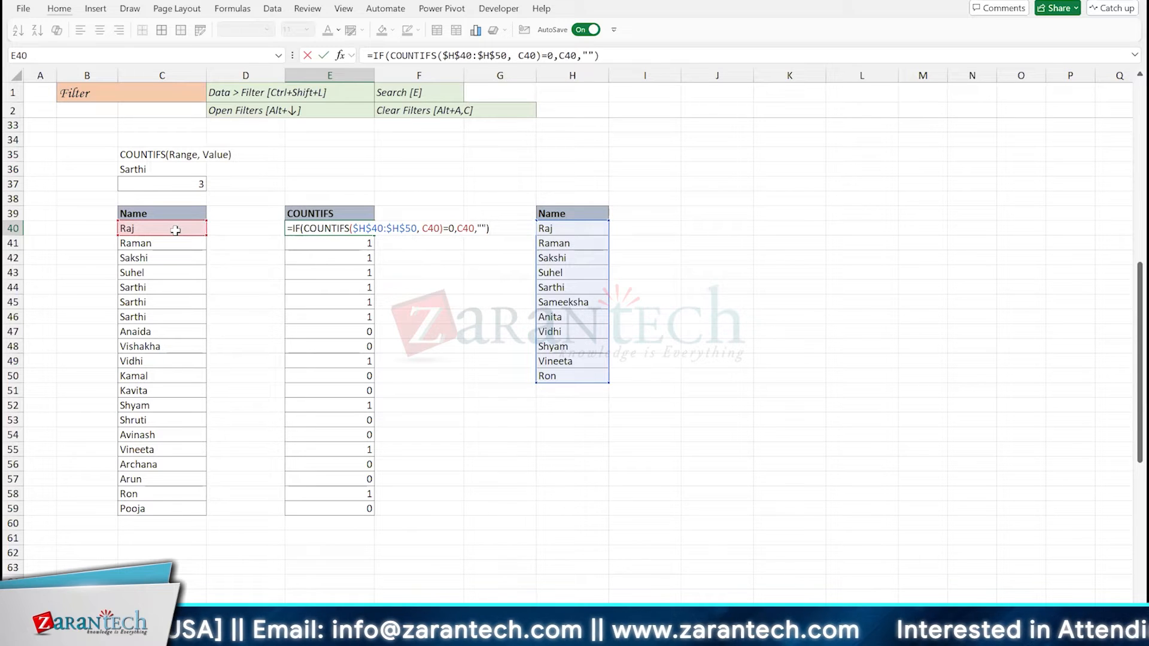
key("ctrl+Return")
key("ctrl+shift+Down")
key("ctrl+d")
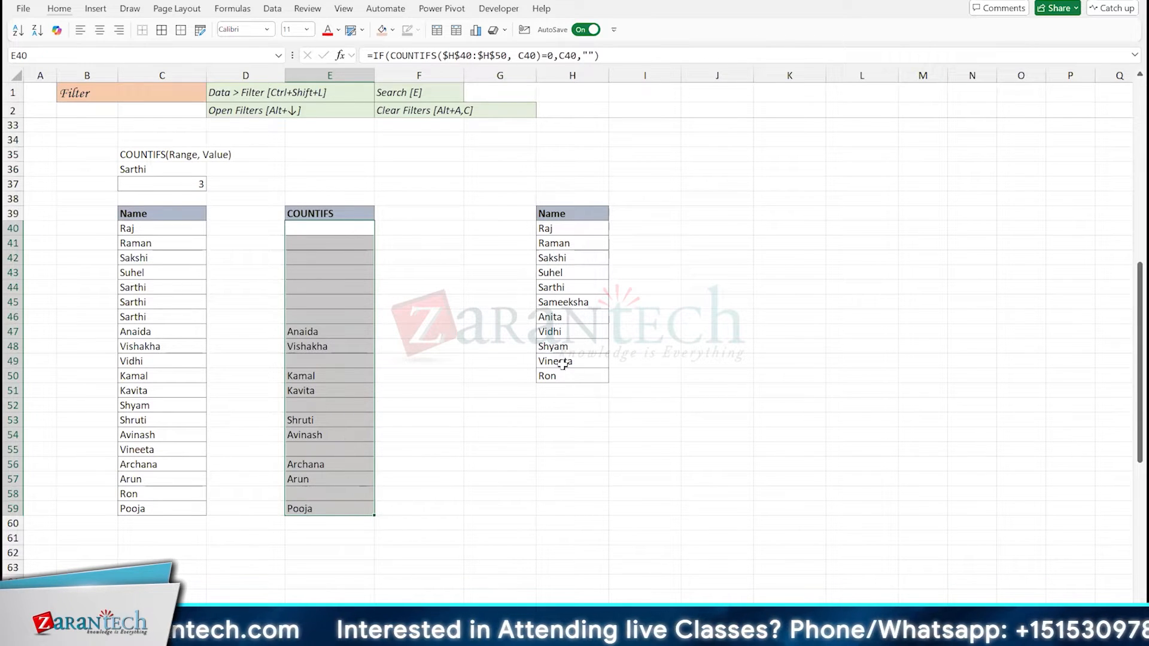
- Show the formula of E40 as text in E37 using the FORMULATEXT function
left_click(342, 231)
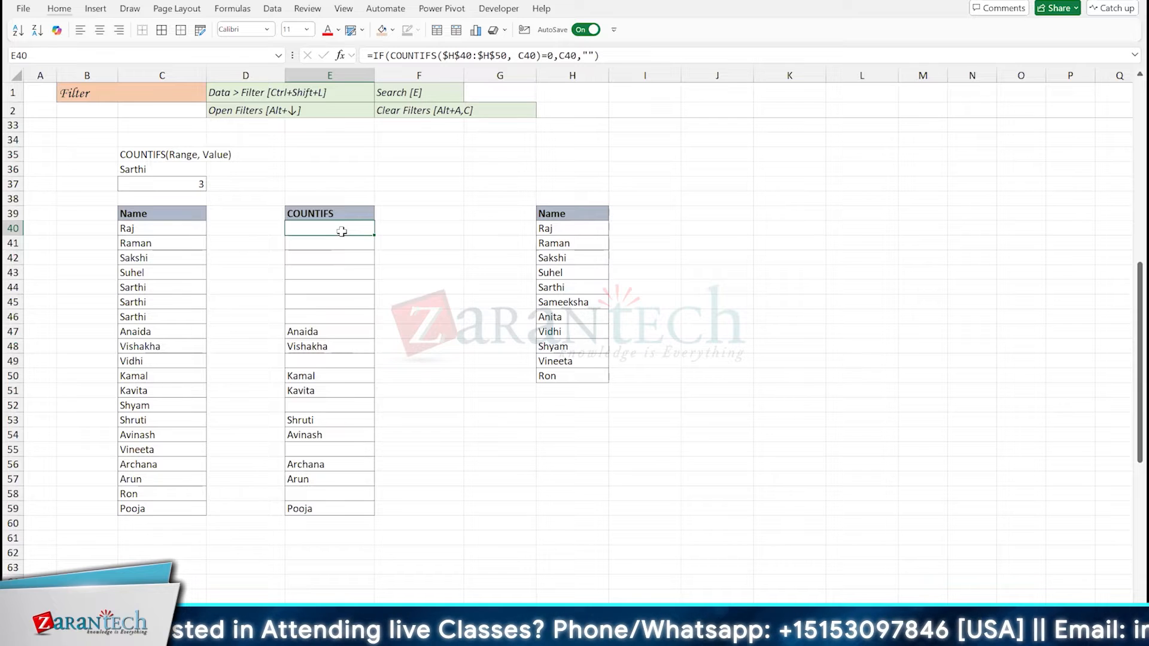
left_click(328, 186)
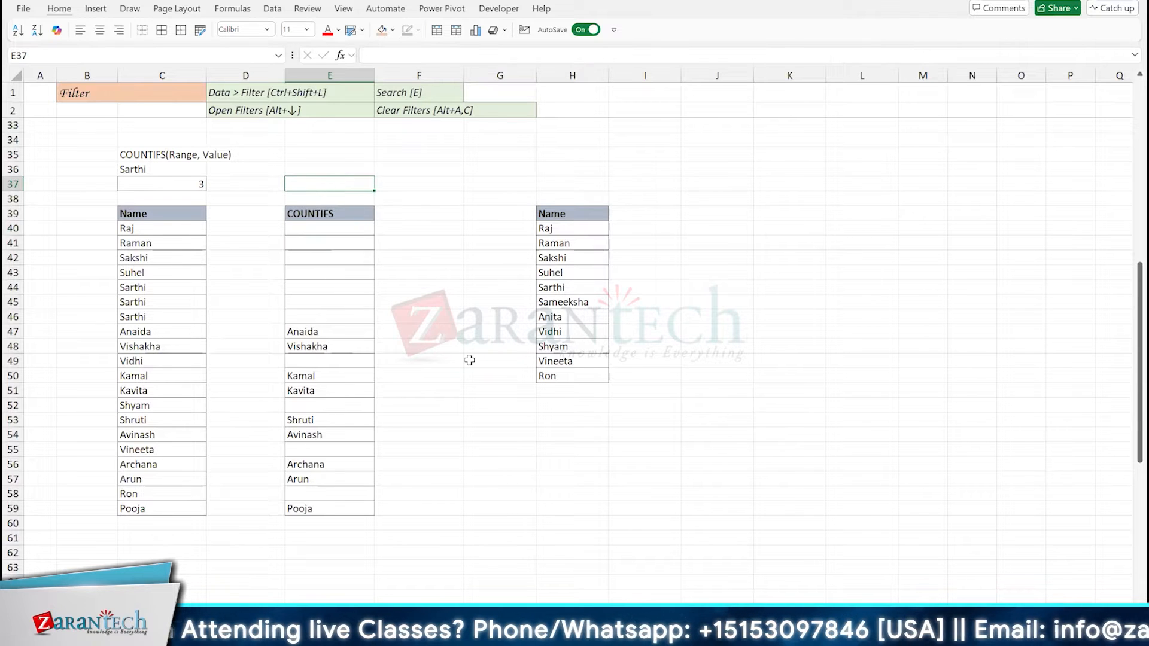
type("=formu")
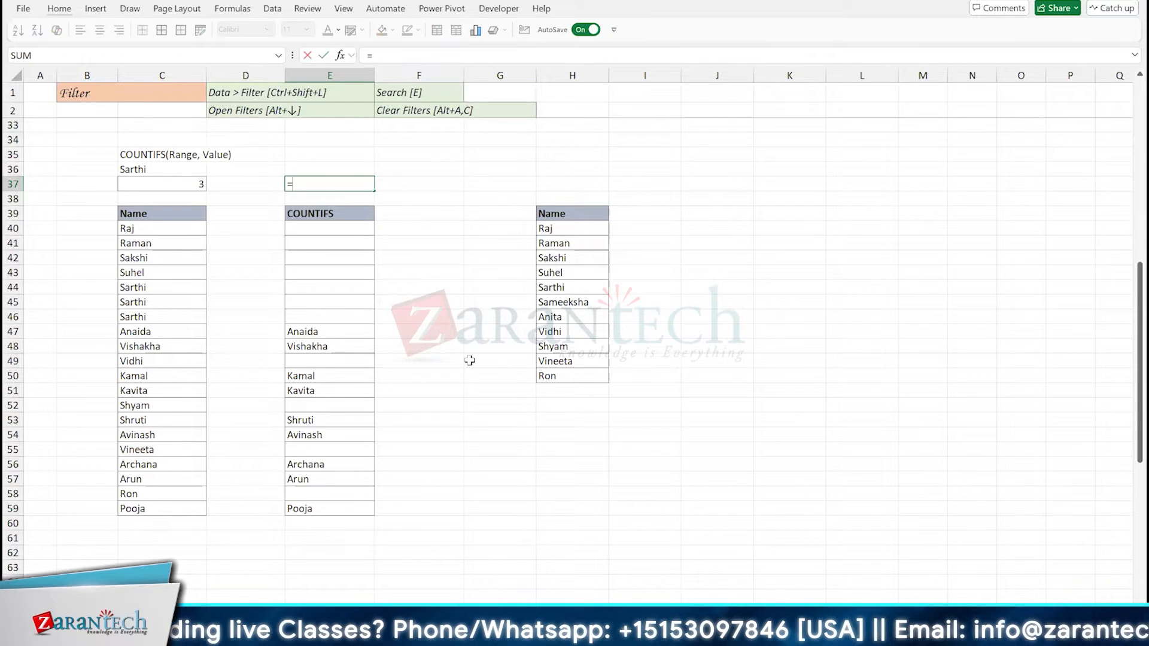
key("Tab")
key("Down")
key("Down")
key("Down")
key("Down")
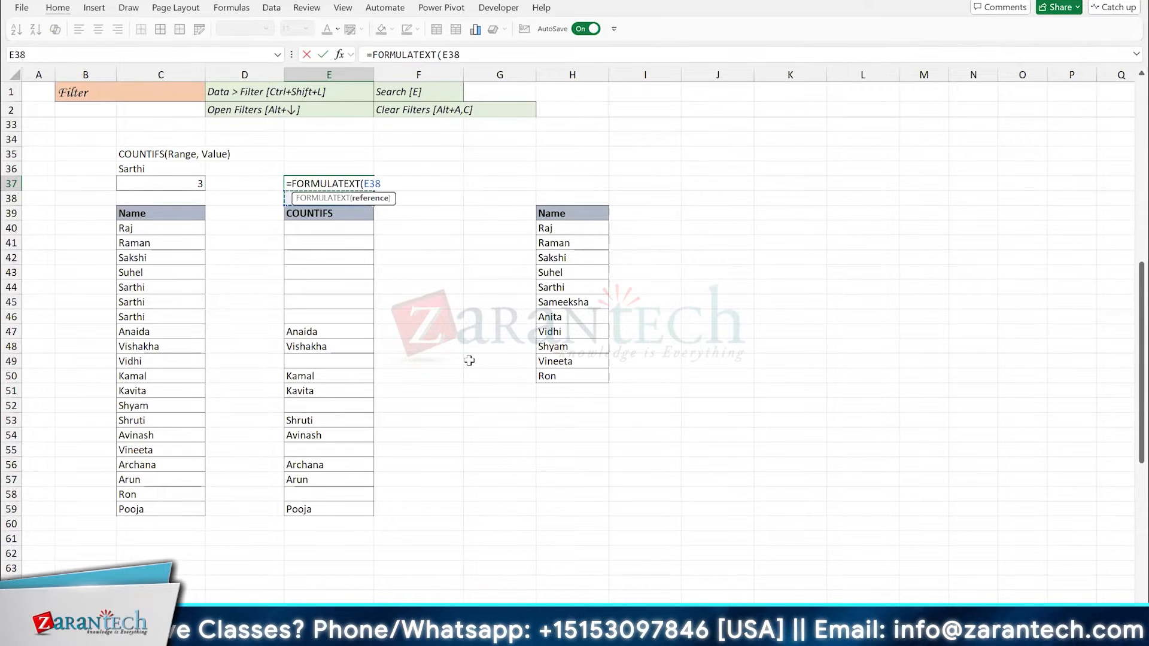
key("Up")
key("Return")
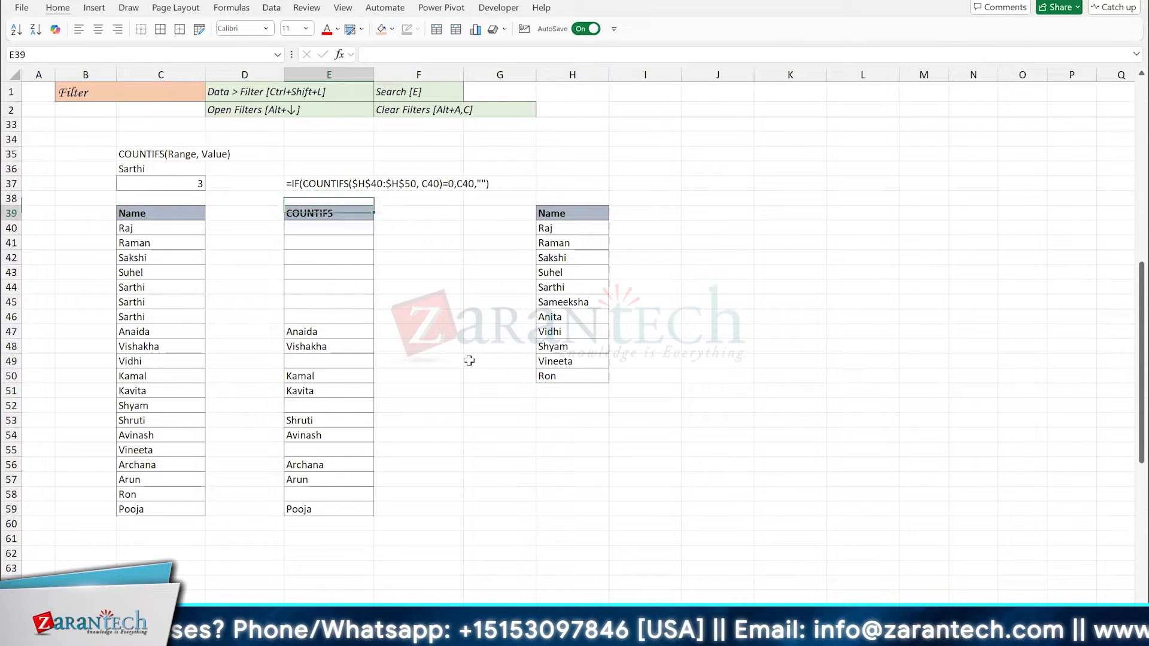
- Clear the IF formulas from the COUNTIFS column, E40:E59
key("Down")
key("Down")
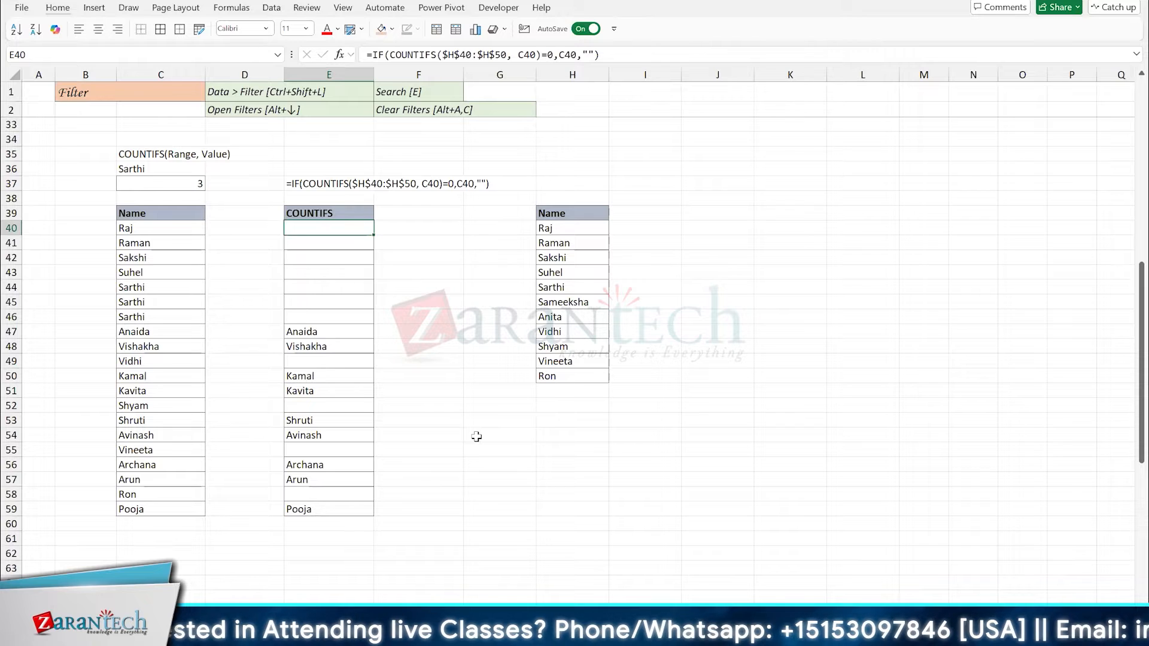
key("ctrl+shift+Down")
key("Delete")
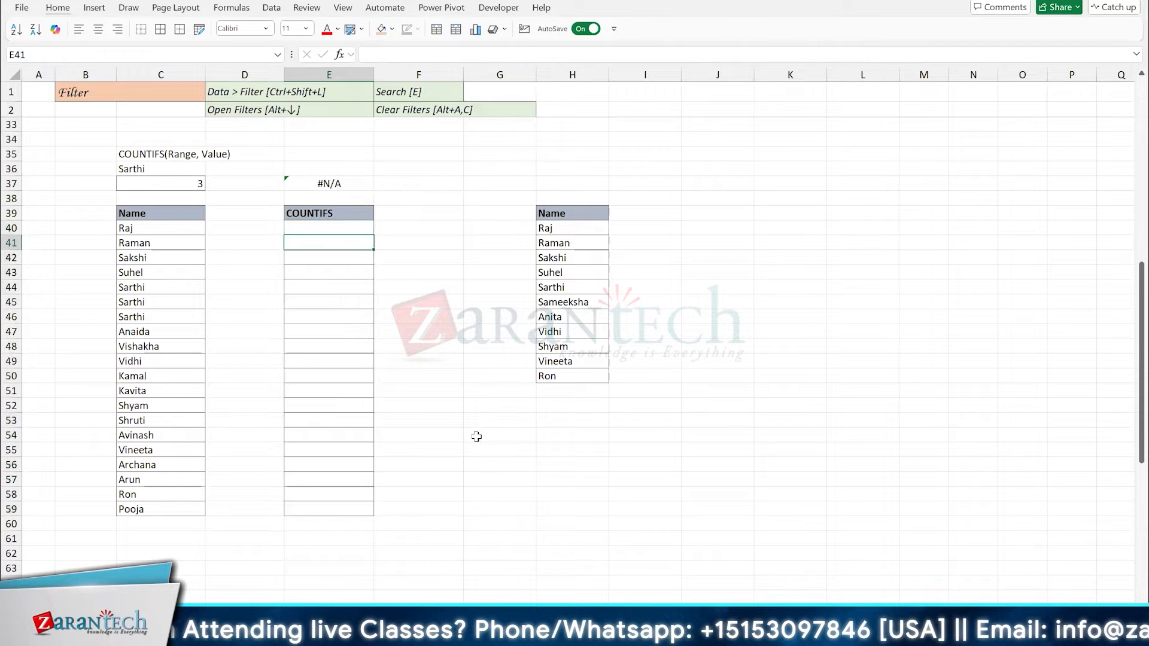
- Enter =COUNTIFS($H$40:$H$50,C40) in E40 and fill it down to E59
type("=counti")
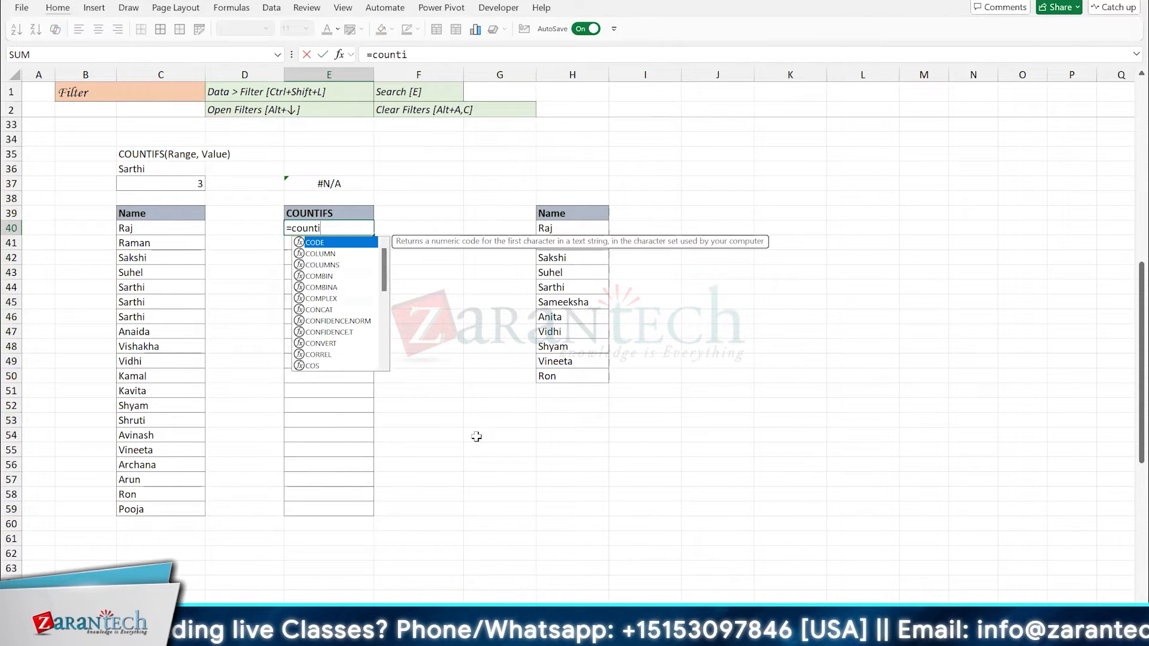
key("Tab")
key("Right")
key("Right")
key("Right")
key("ctrl+shift+Down")
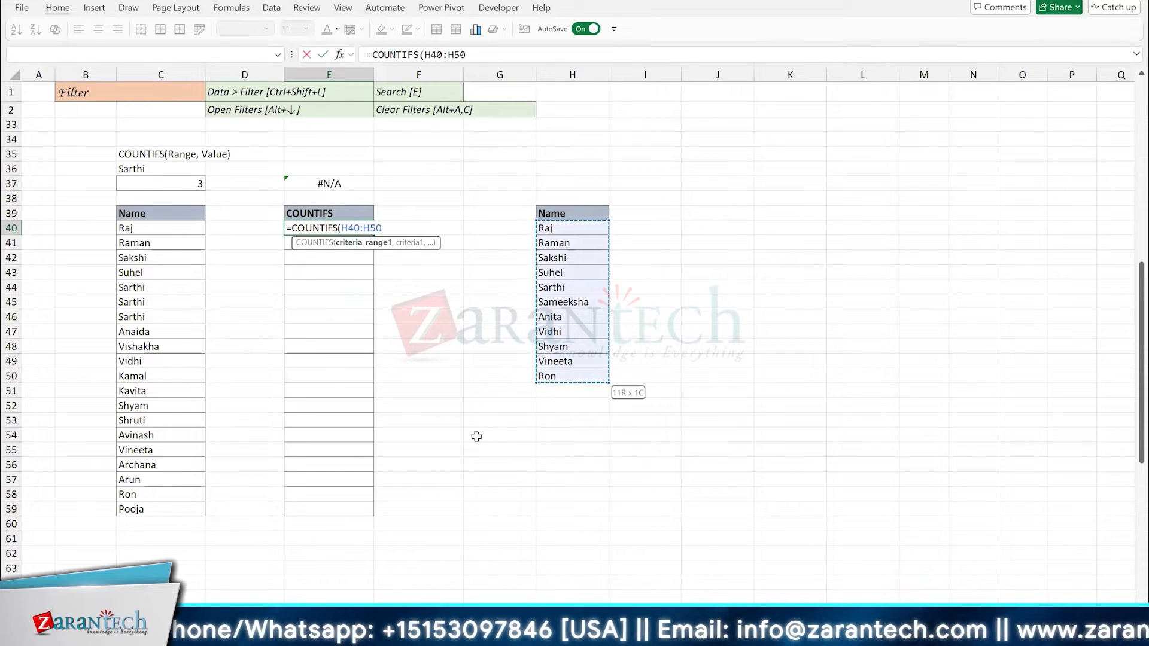
key("F4")
type(",")
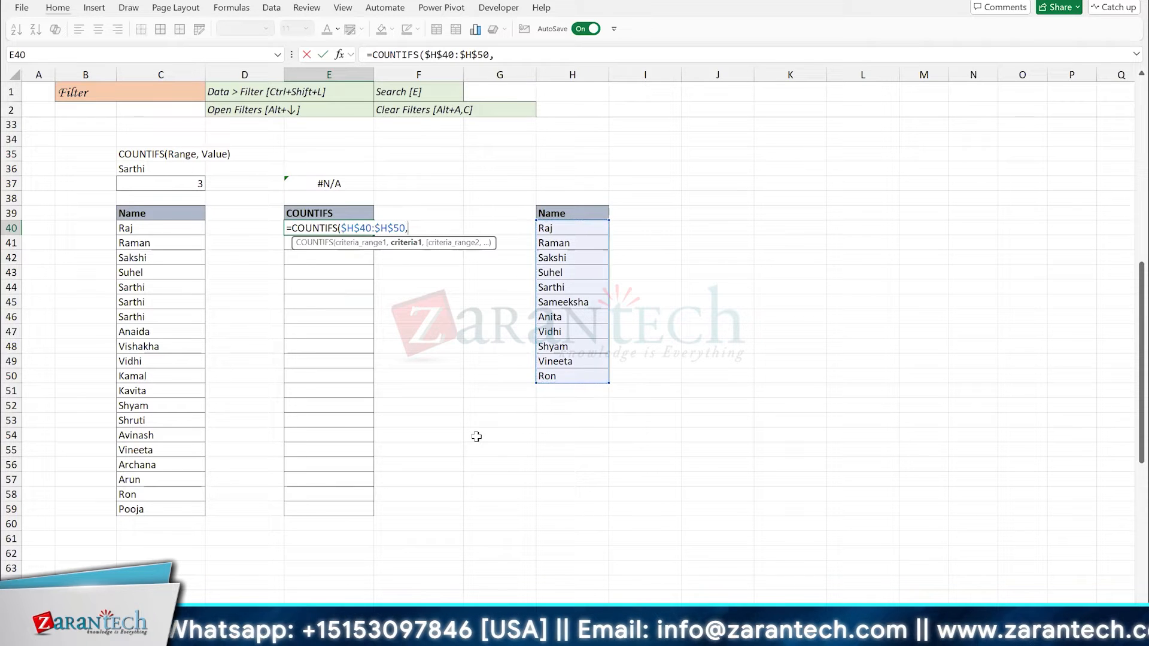
key("Left")
key("Left")
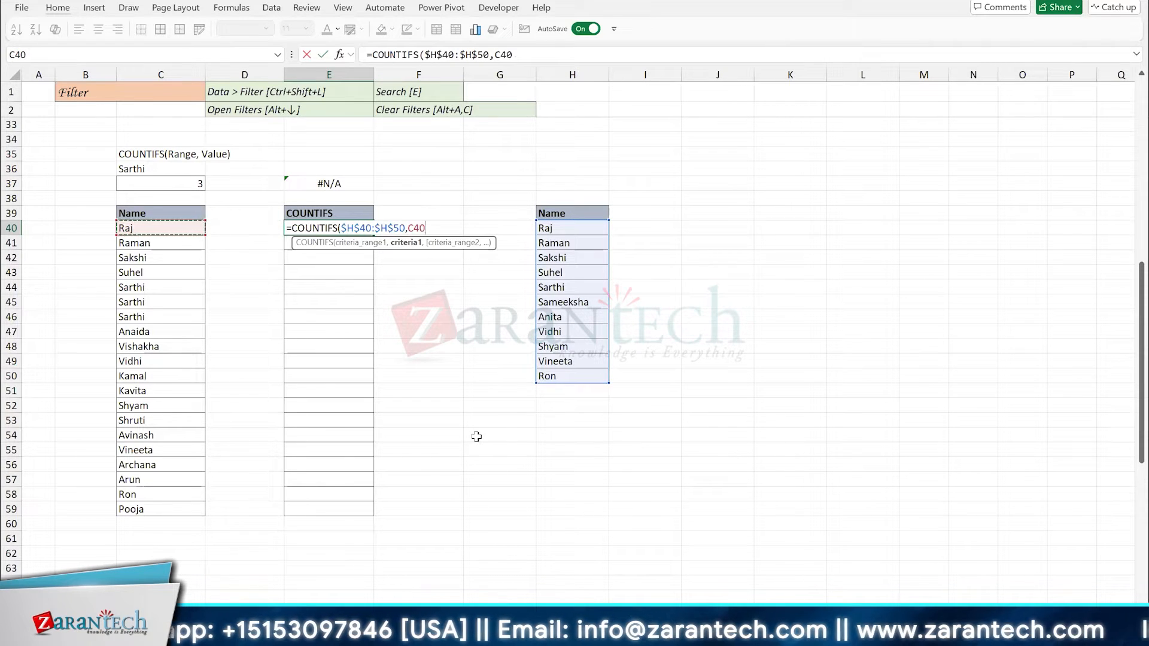
type(")")
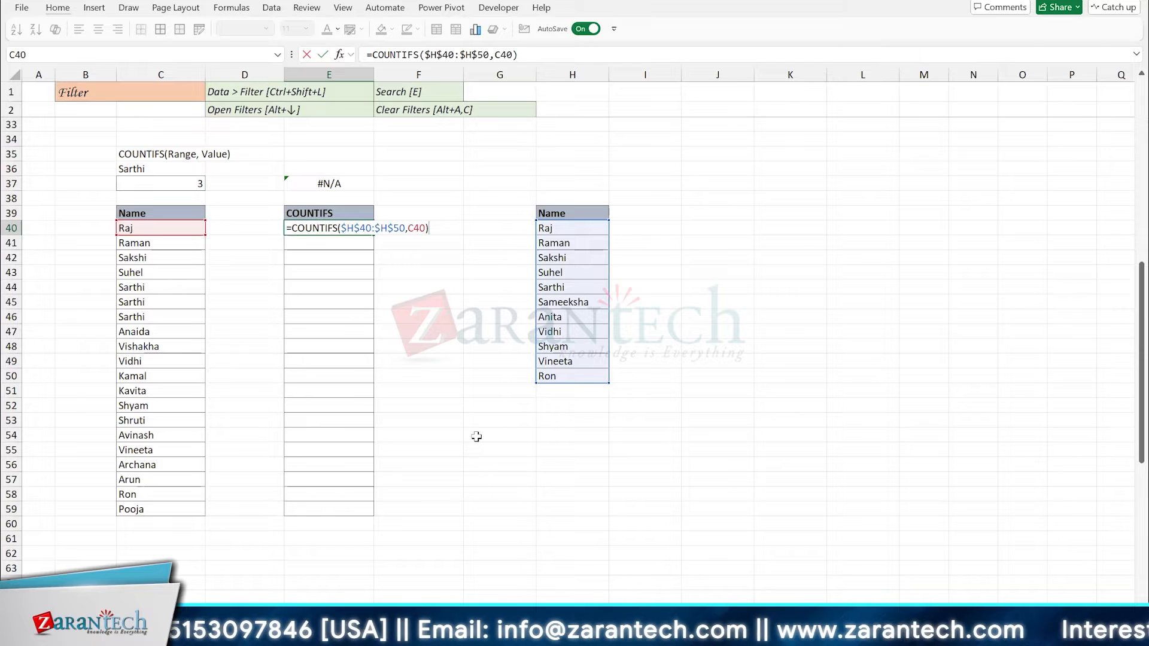
key("ctrl+Return")
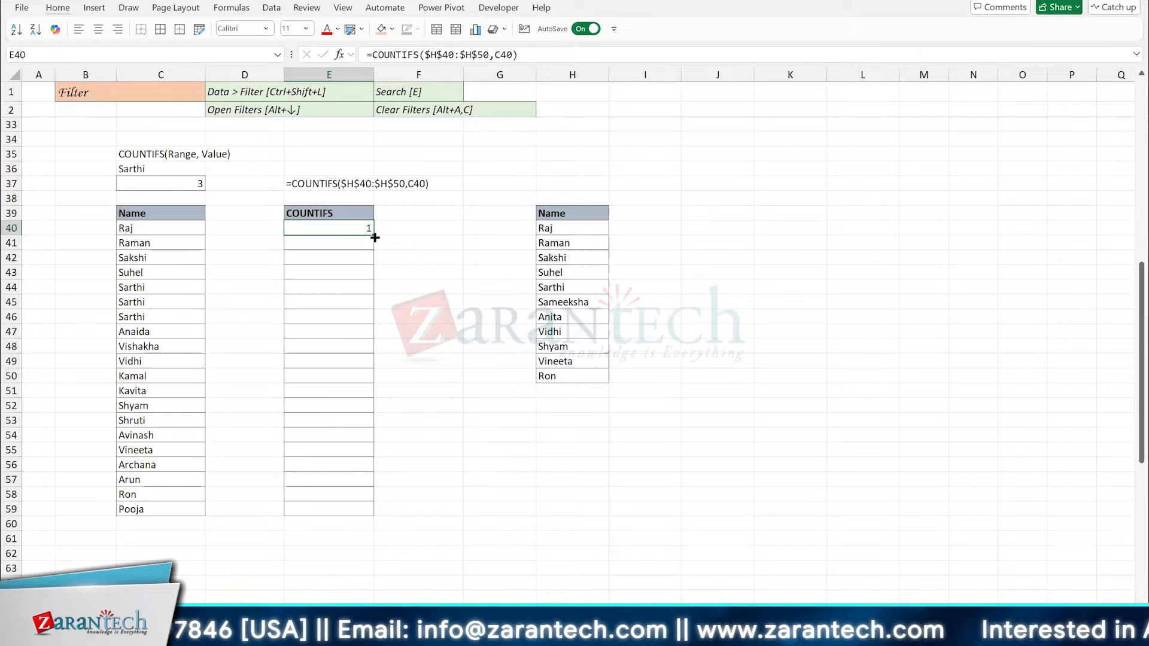
left_click_drag(374, 238, 373, 514)
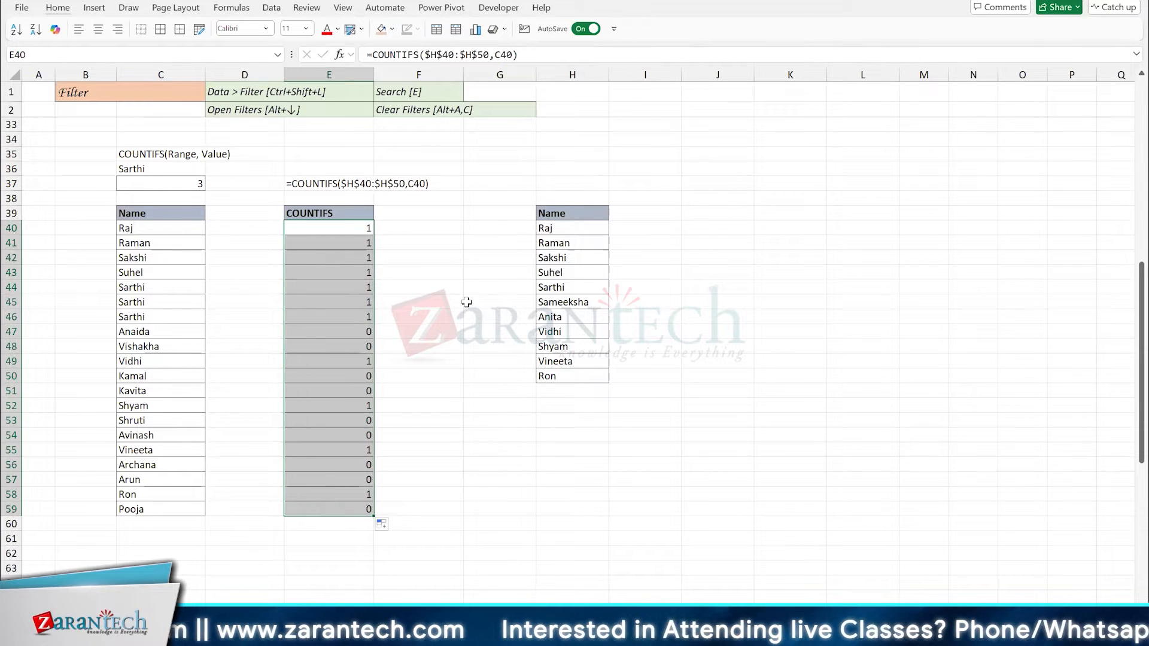
- Wrap the COUNTIFS formulas in E40:E59 as =IF(COUNTIFS($H$40:$H$50,C40)=0,C40,""), applying the change to the whole selection
key("F2")
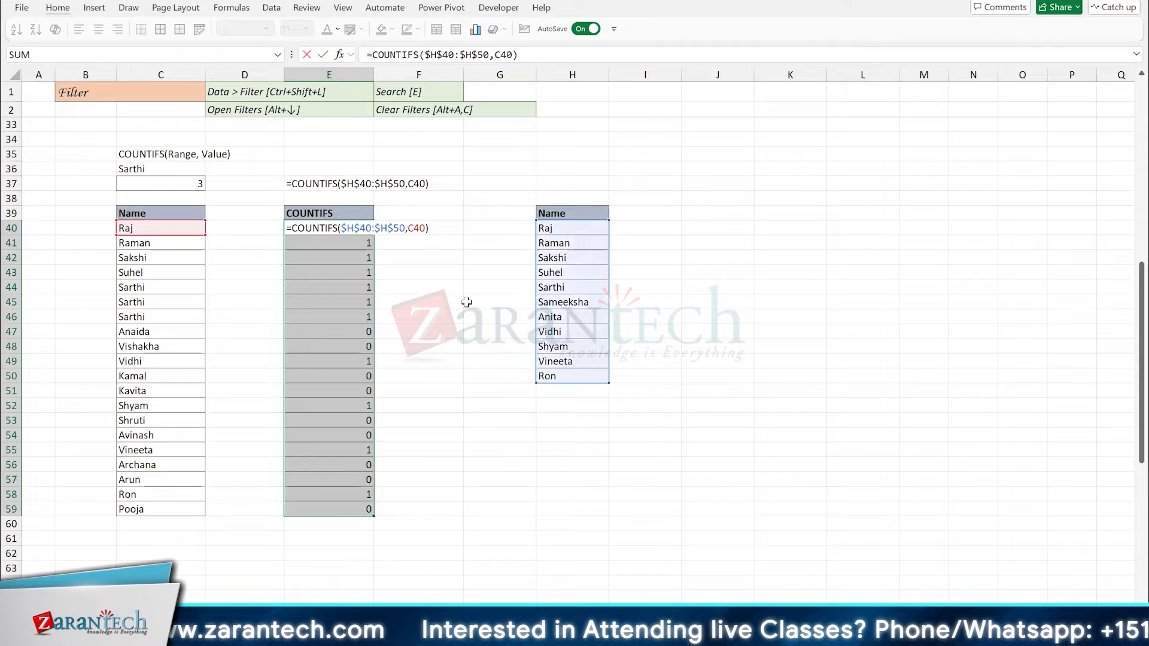
type("IF(")
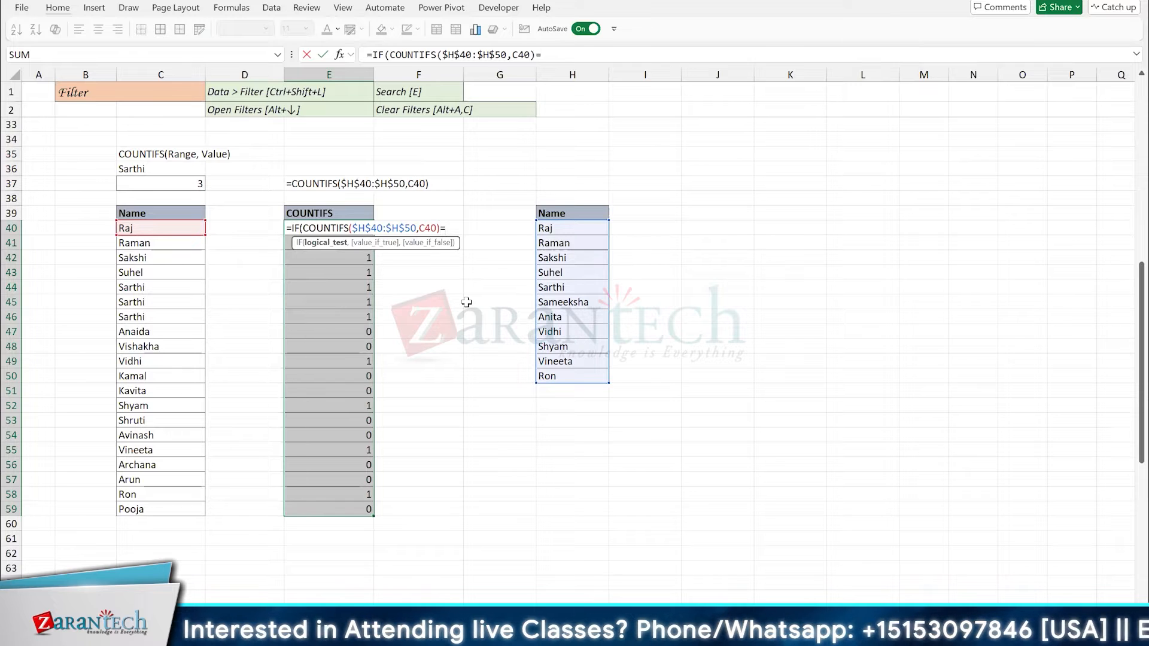
type("0,")
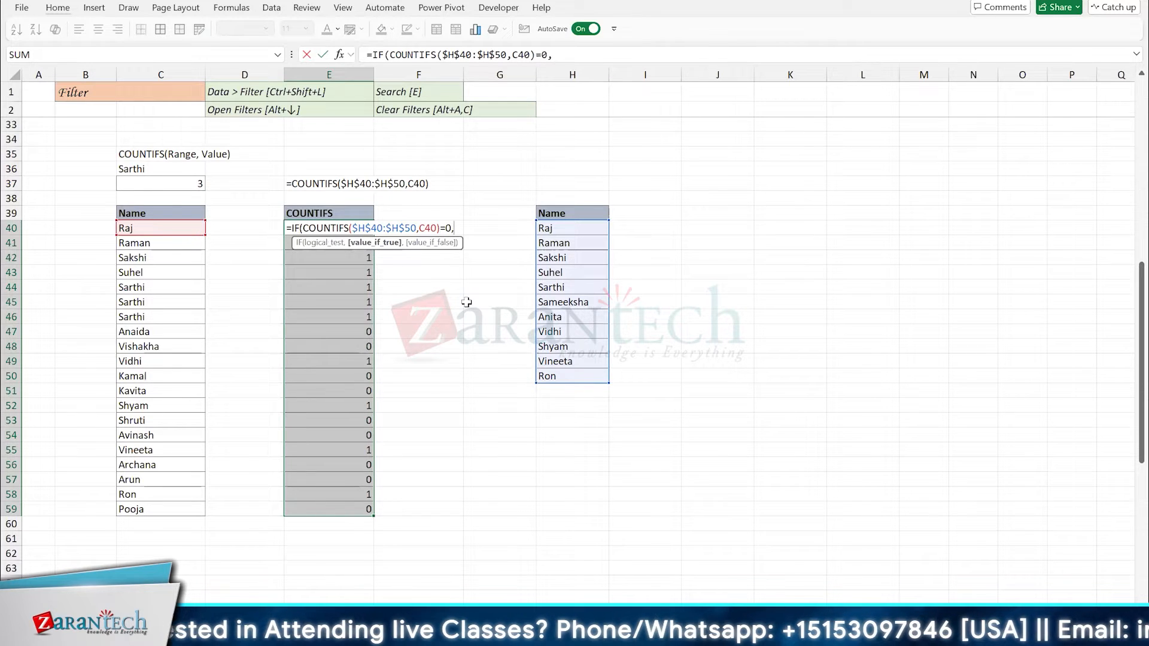
left_click(188, 229)
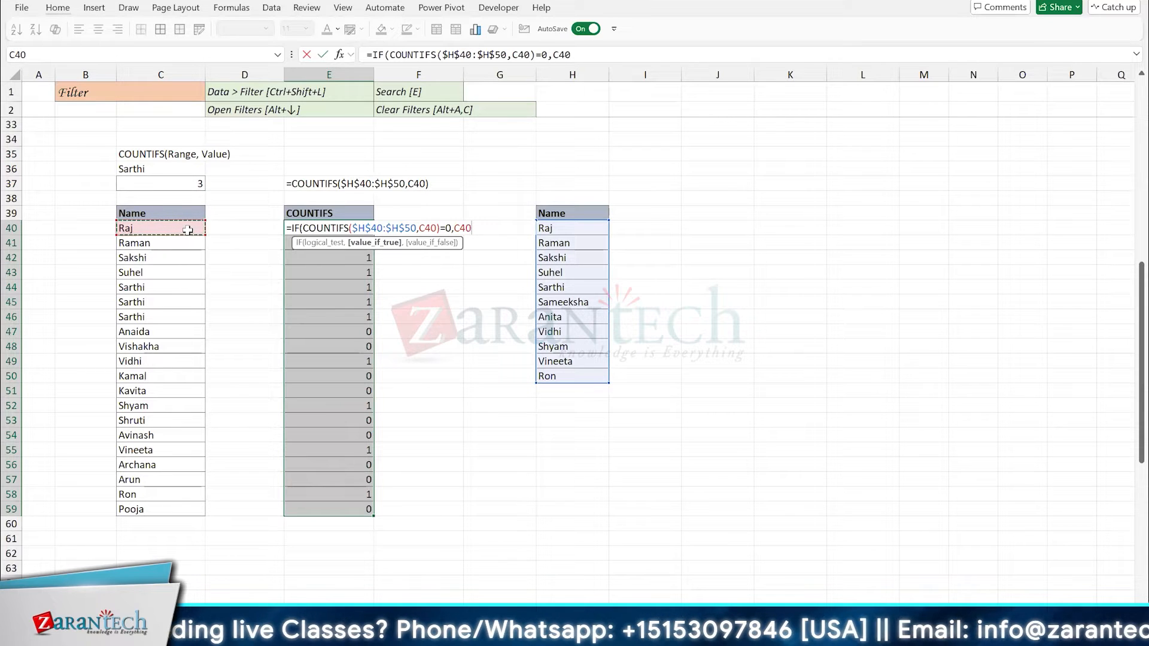
type(",")
type("\"\"")
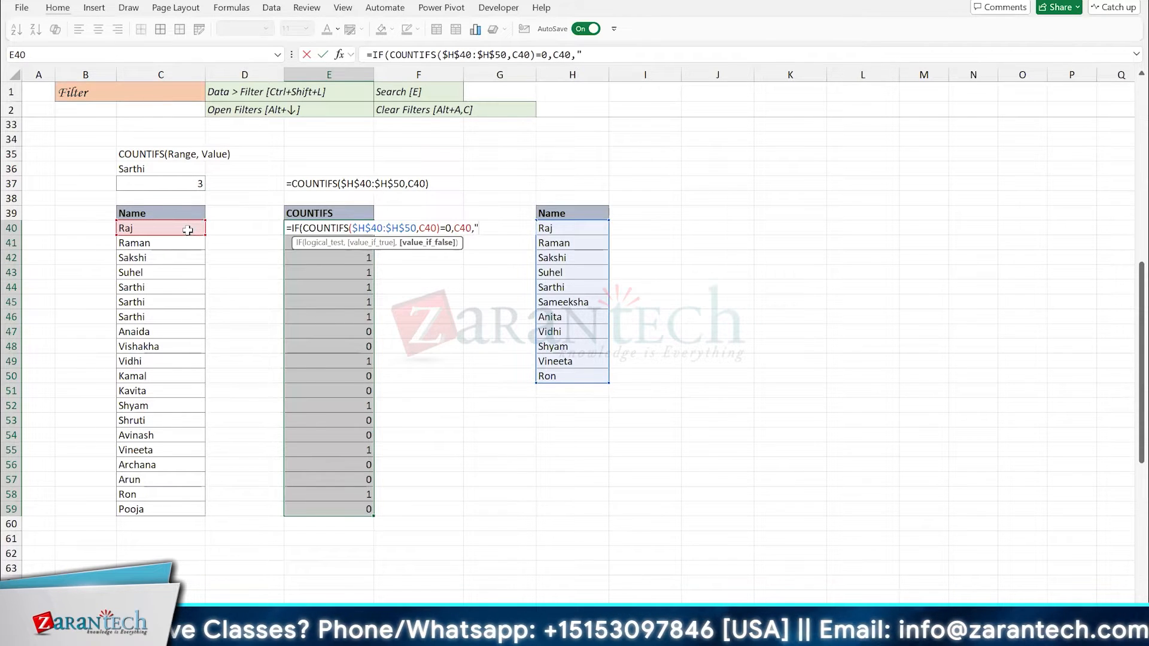
type(")")
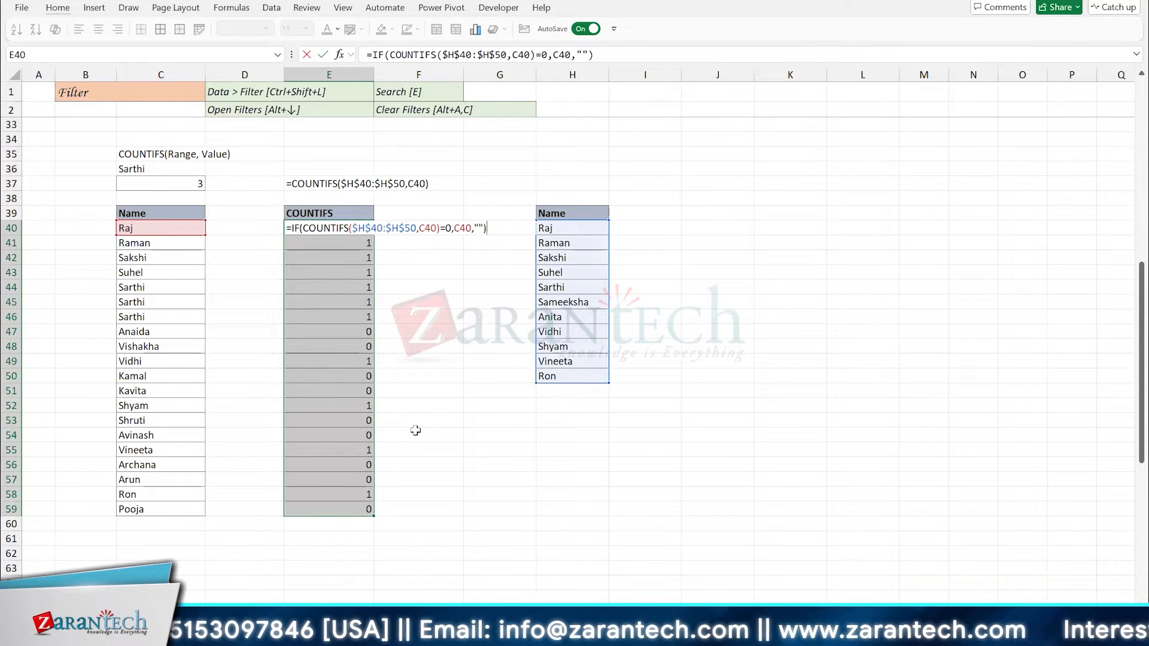
key("ctrl+Return")
- Compare the IF formula results in E46, E47 and E41 with the shorter name list
left_click(323, 321)
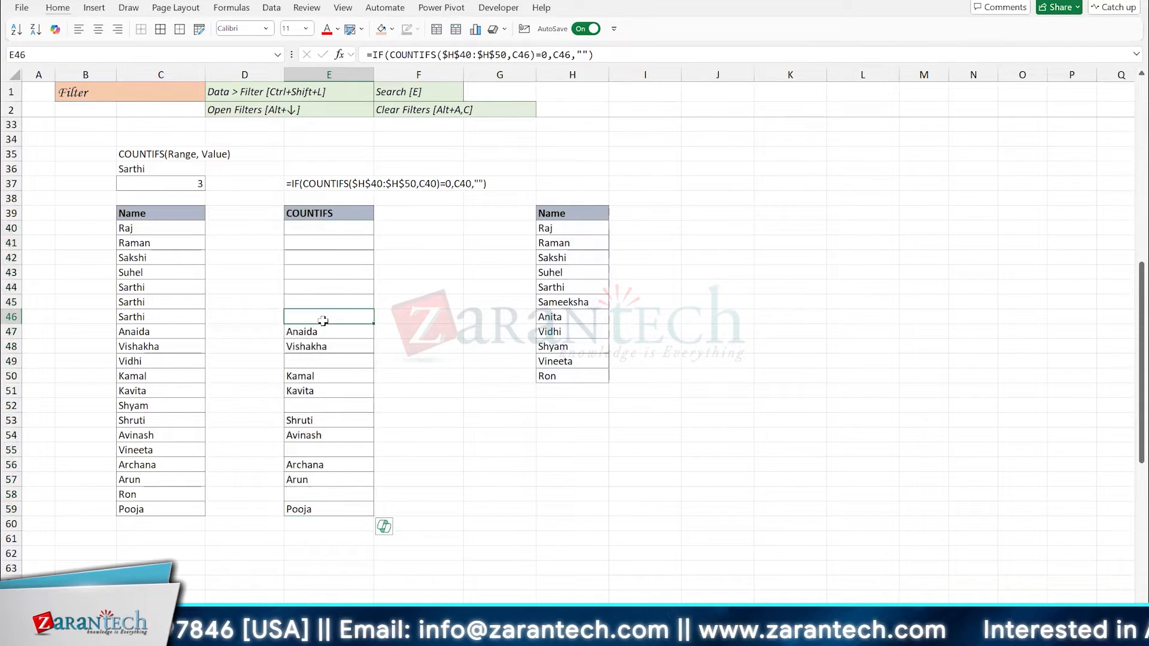
left_click(338, 333)
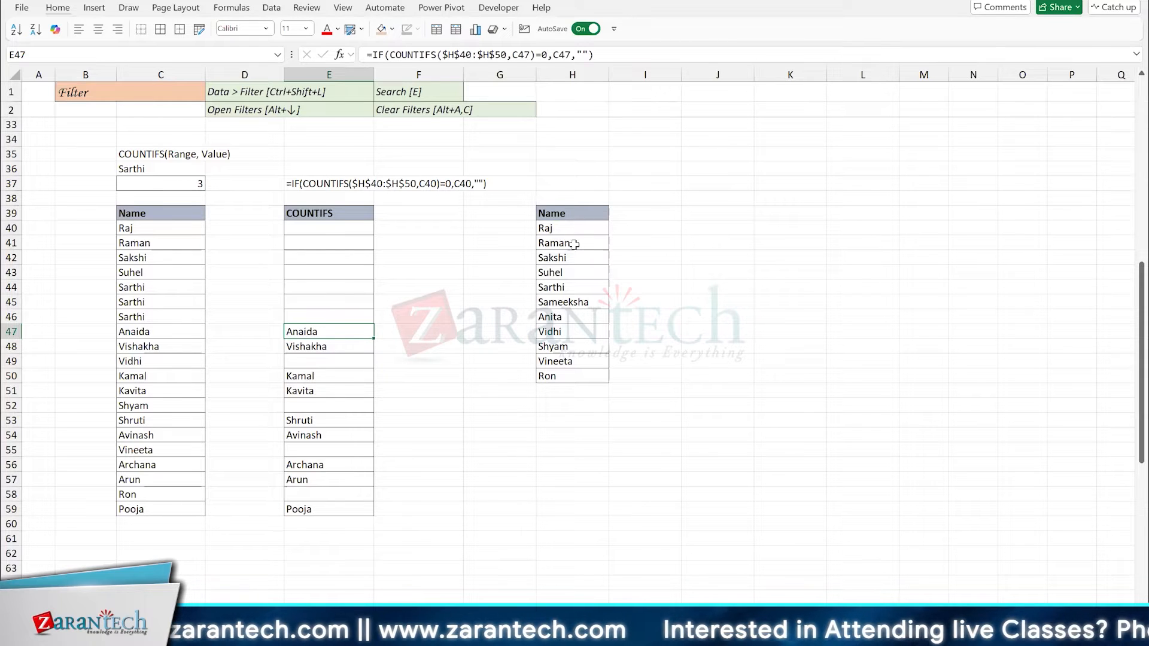
left_click(310, 246)
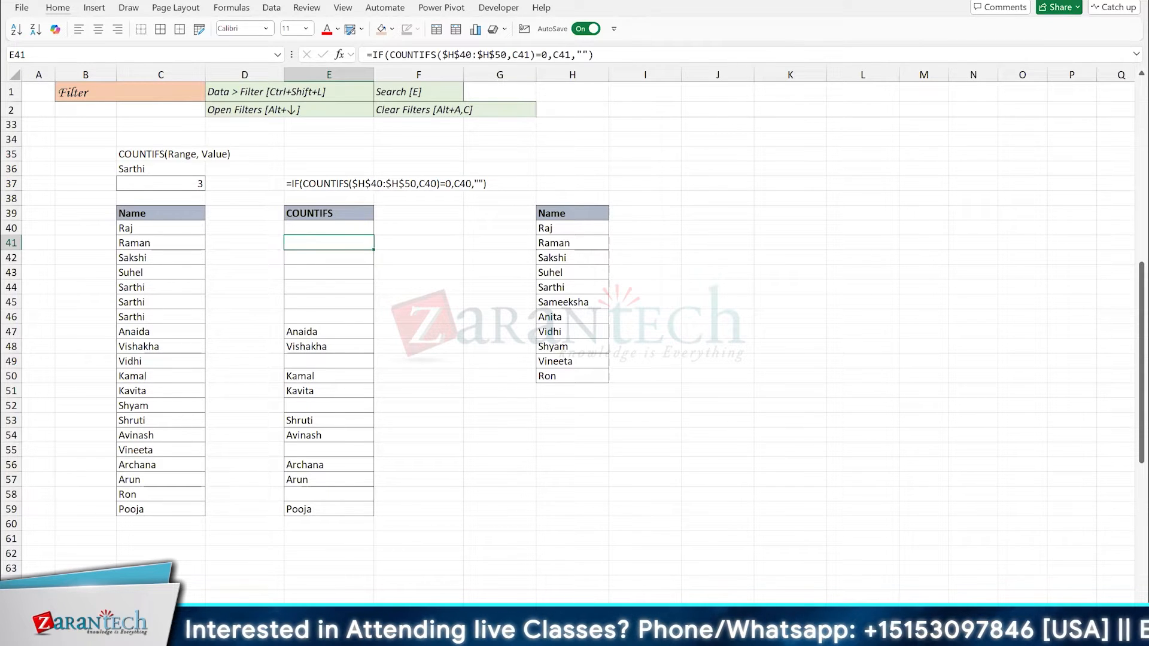
key("alt+Tab")
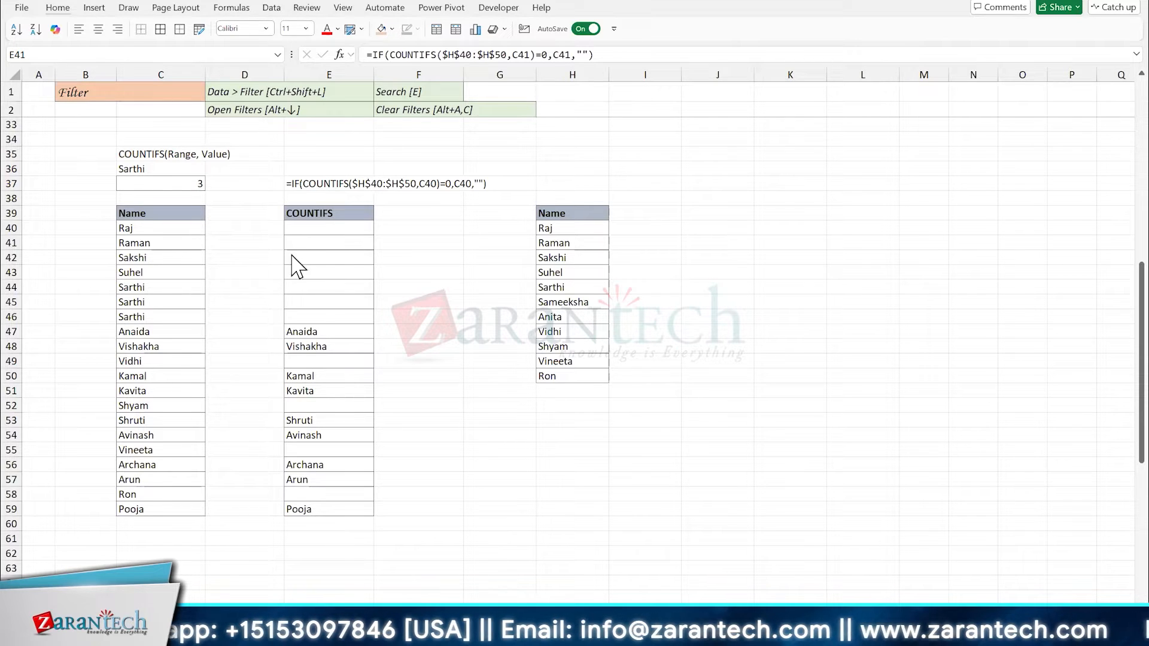
- Re-enter =IF(COUNTIFS($H$40:$H$50,C40)=0,C40,"") across the whole range E40:E59
left_click(322, 243)
mouse_move(317, 225)
left_mouse_down()
mouse_move(326, 359)
mouse_move(313, 508)
left_mouse_up()
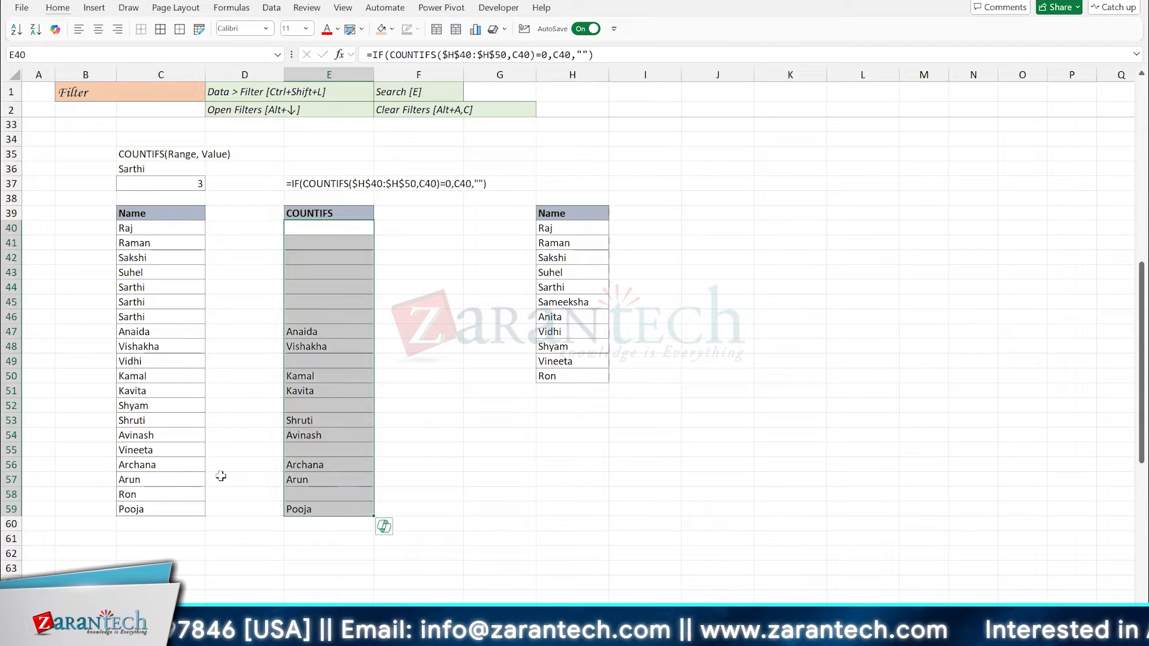
key("F2")
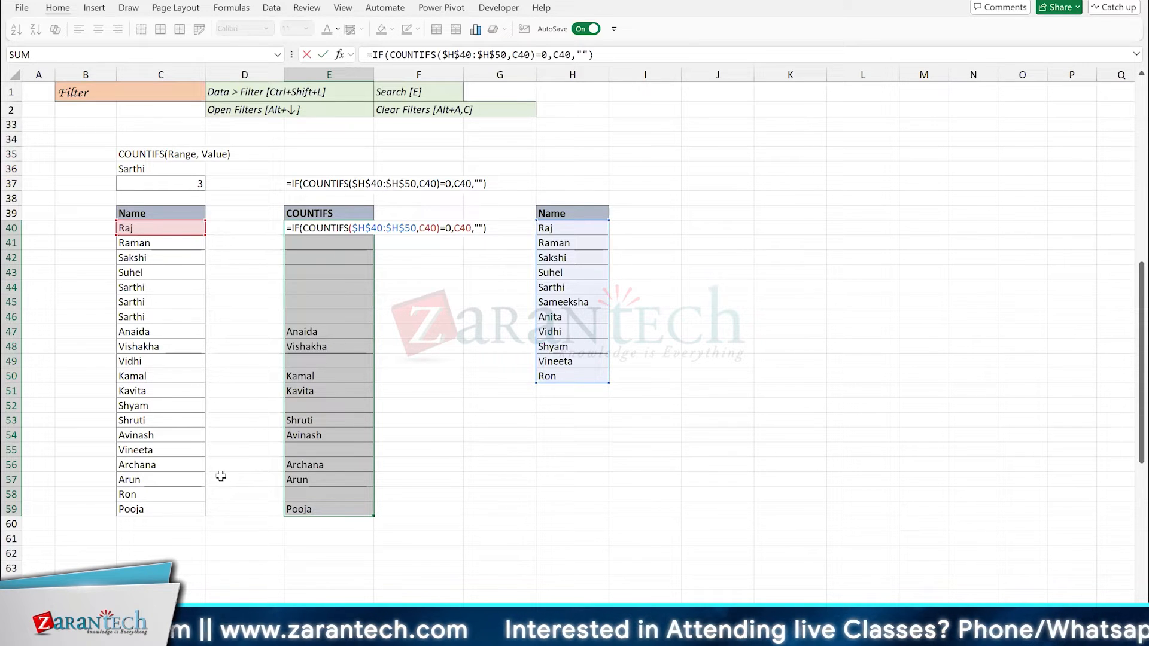
key("ctrl+Return")
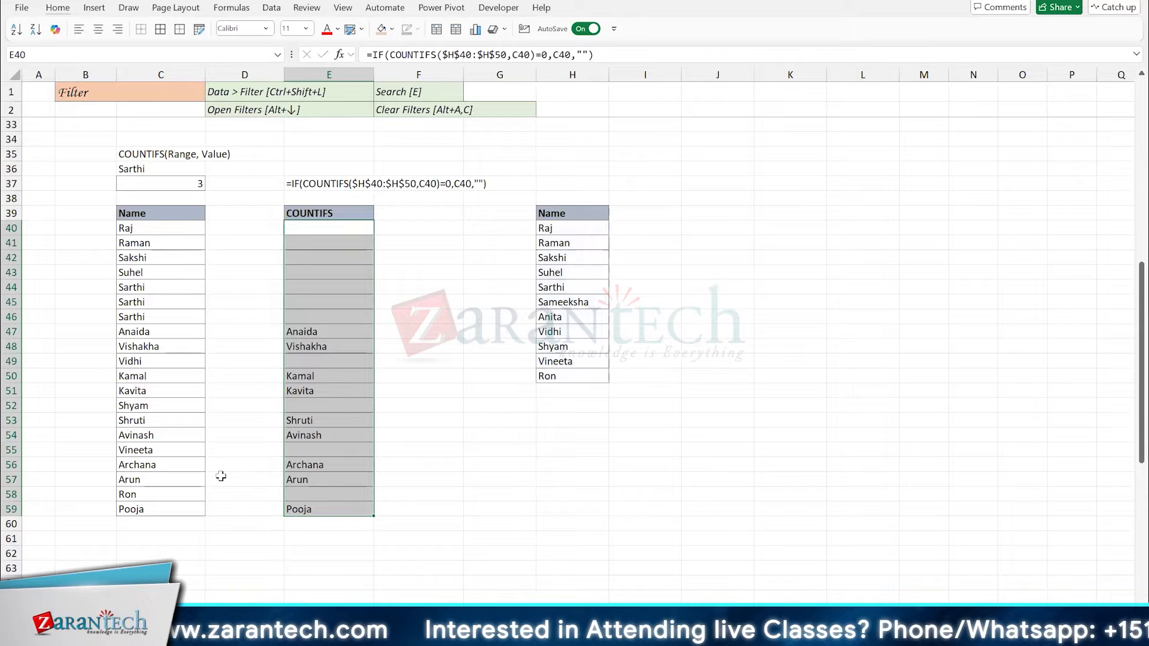
left_click(350, 237)
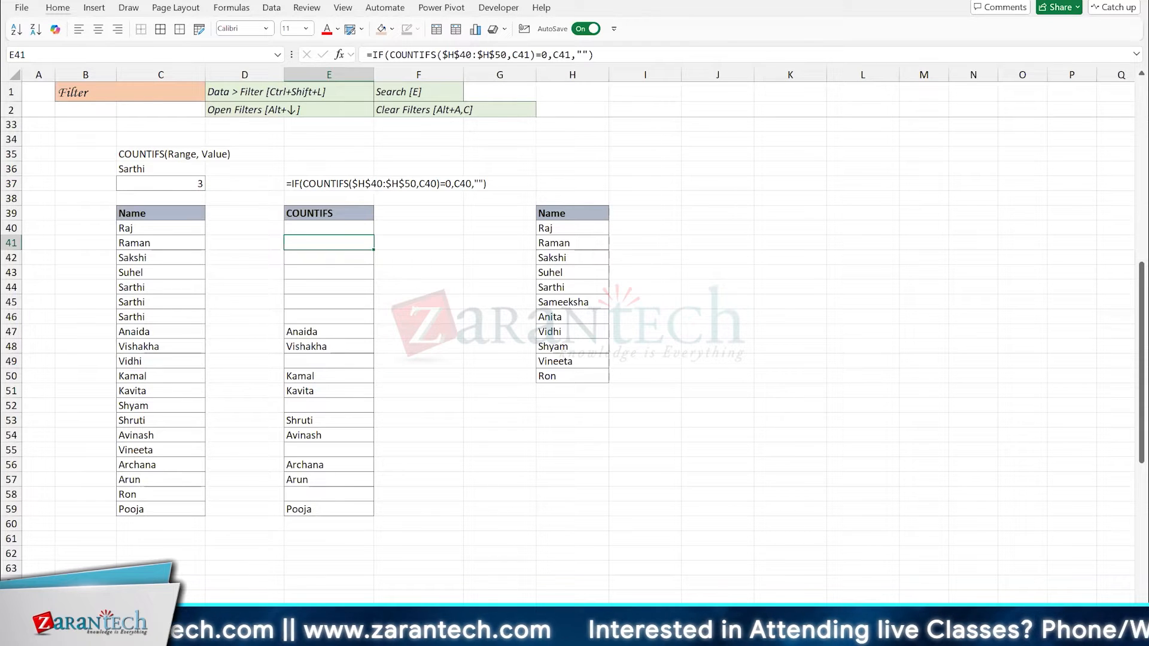
- Switch to the Word document on employee retention and look over the Session - 01 and What is Retention? pages
key("alt+Tab")
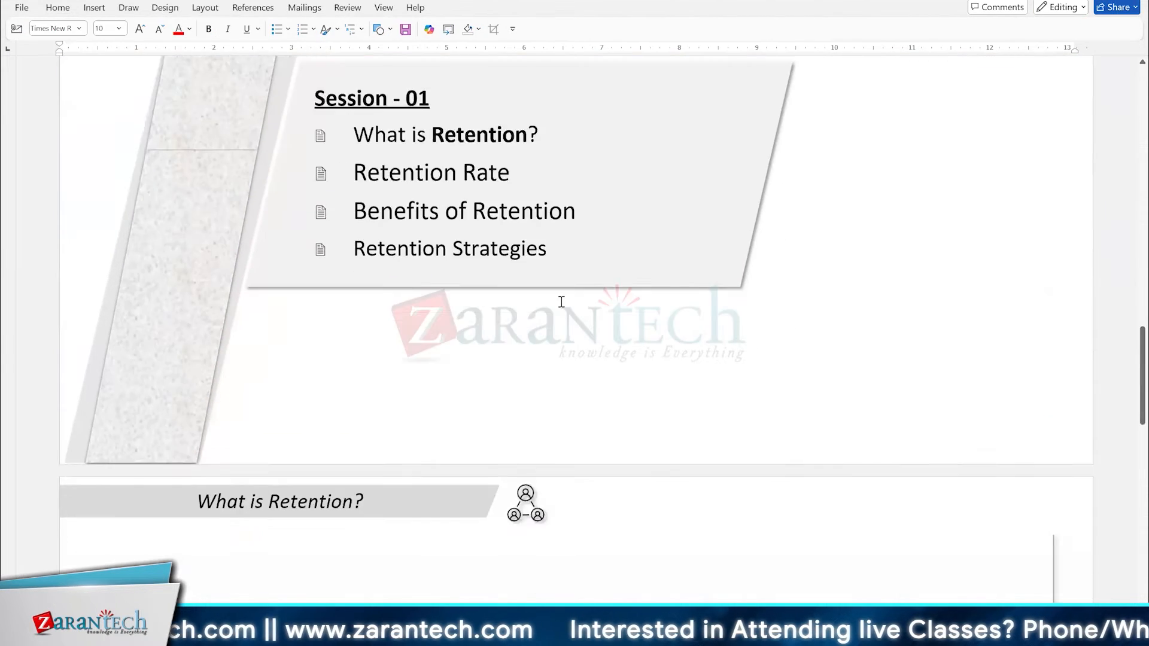
scroll(559, 300, "down", 5)
scroll(557, 329, "up", 2)
scroll(557, 329, "up", 2)
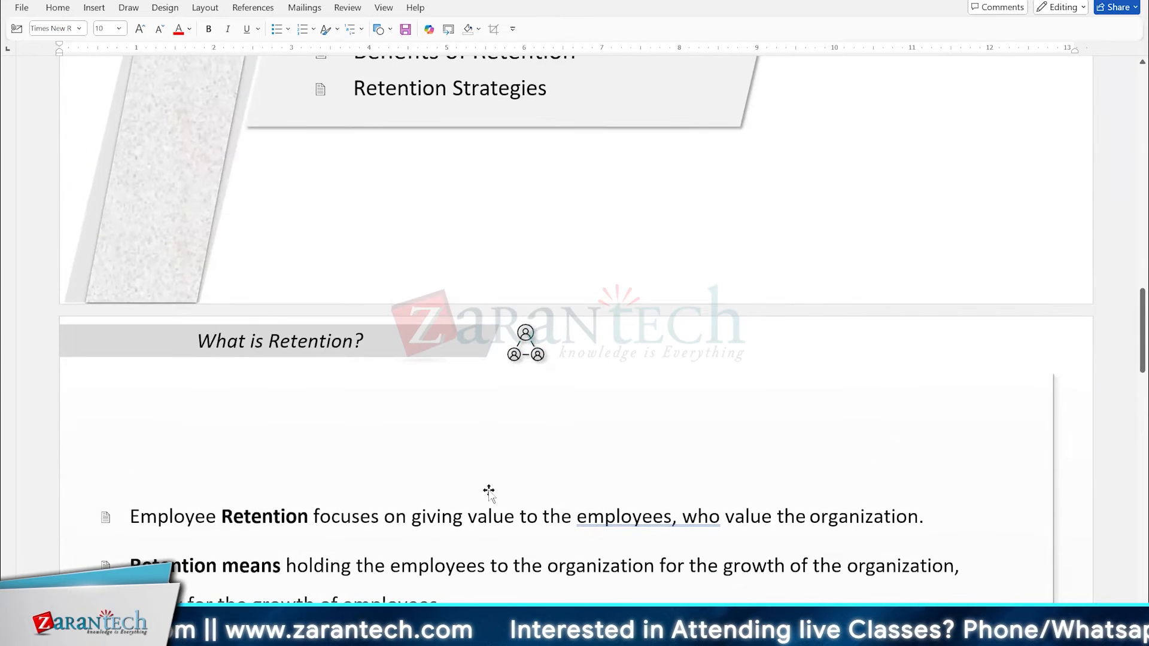
left_click(487, 487)
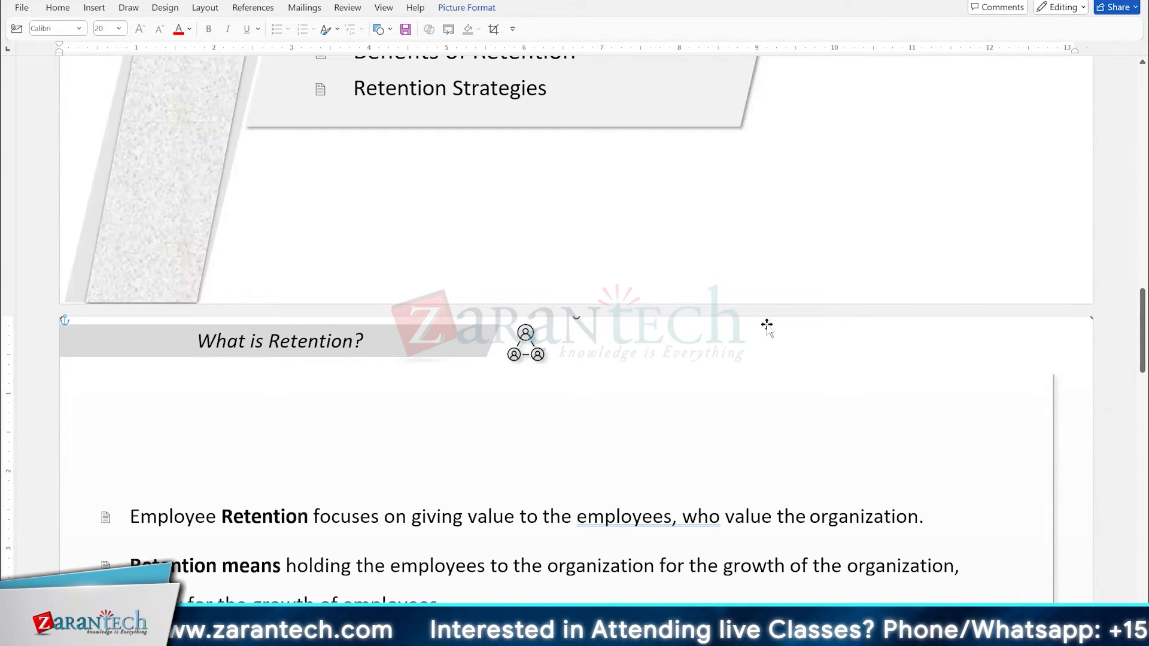
- Switch to the IIFT REE Session Plan document, skim its modules and expand the full Copilot summary
left_click(1108, 1)
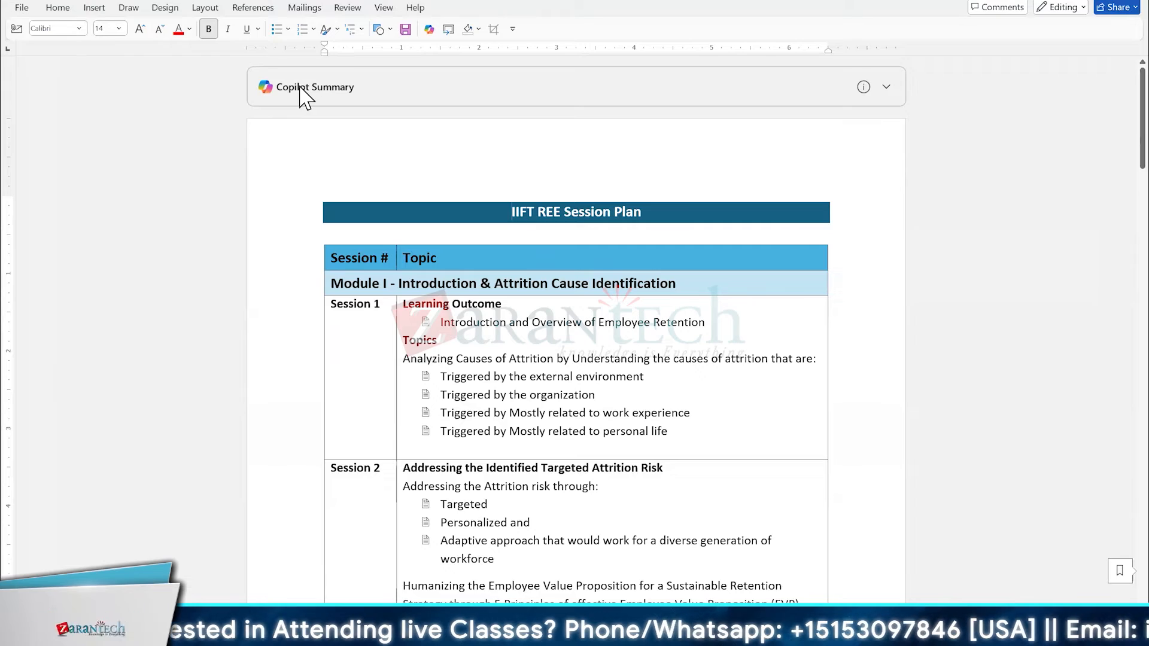
scroll(557, 407, "down", 12)
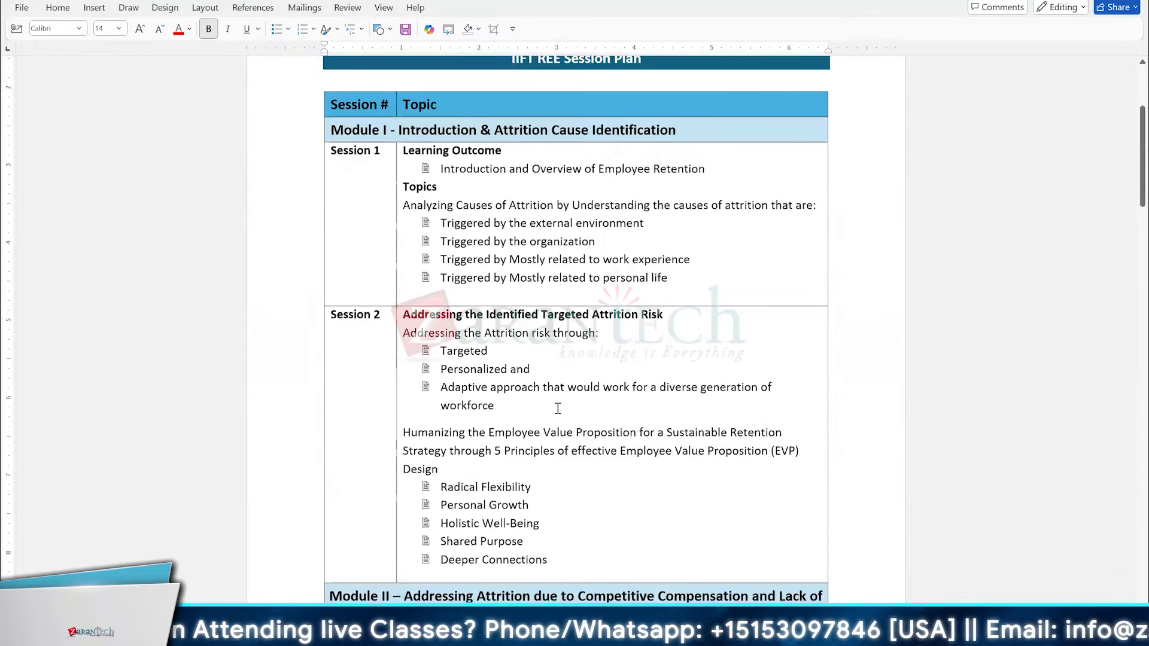
scroll(572, 411, "down", 12)
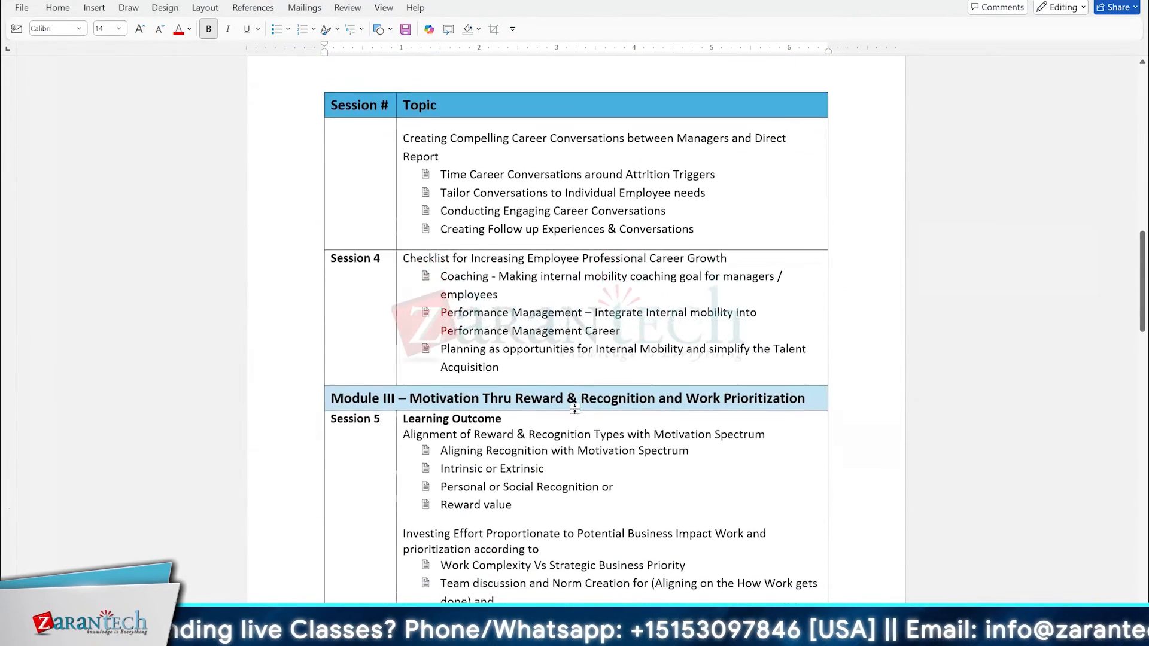
scroll(583, 400, "down", 3)
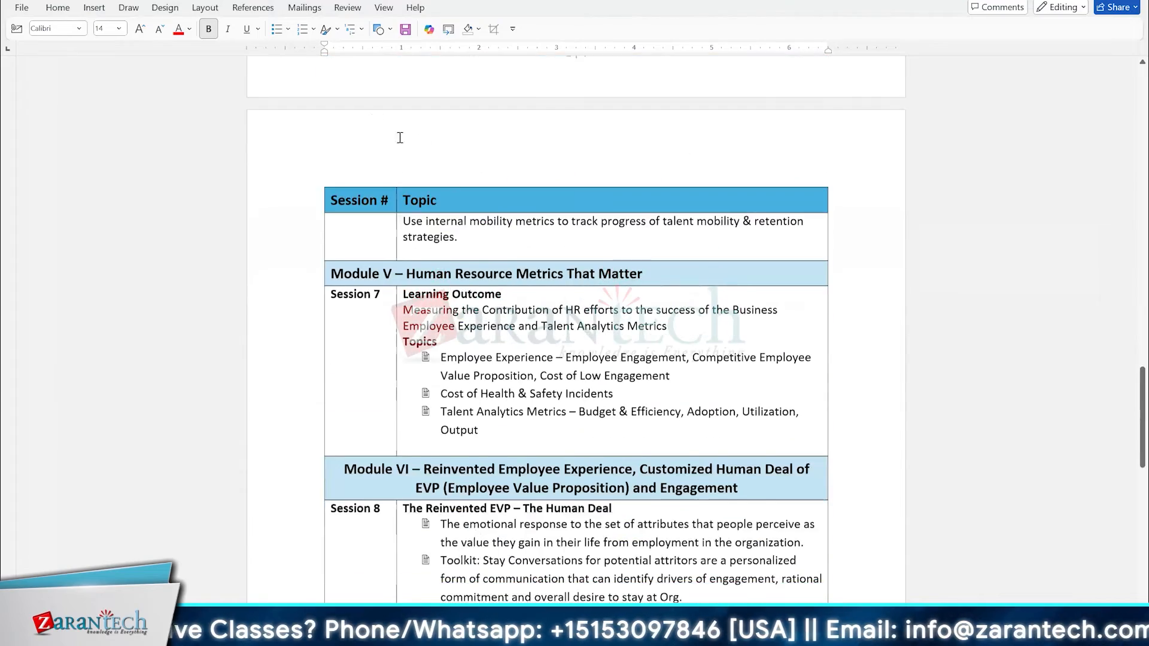
scroll(317, 96, "up", 9)
scroll(736, 102, "up", 10)
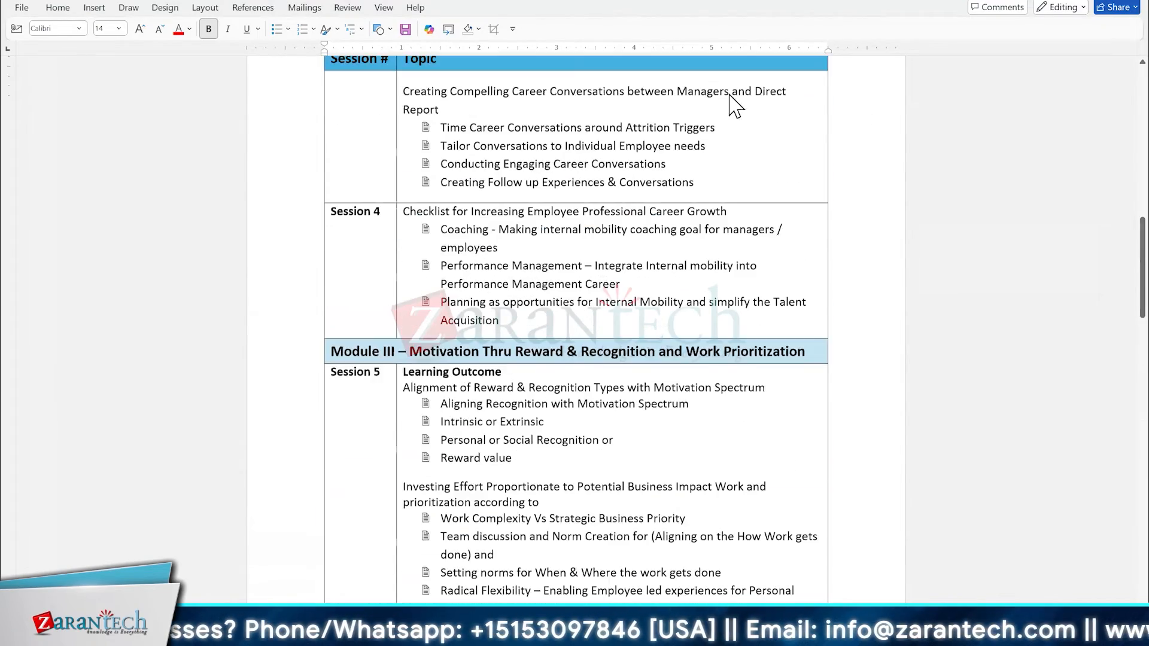
scroll(566, 317, "up", 10)
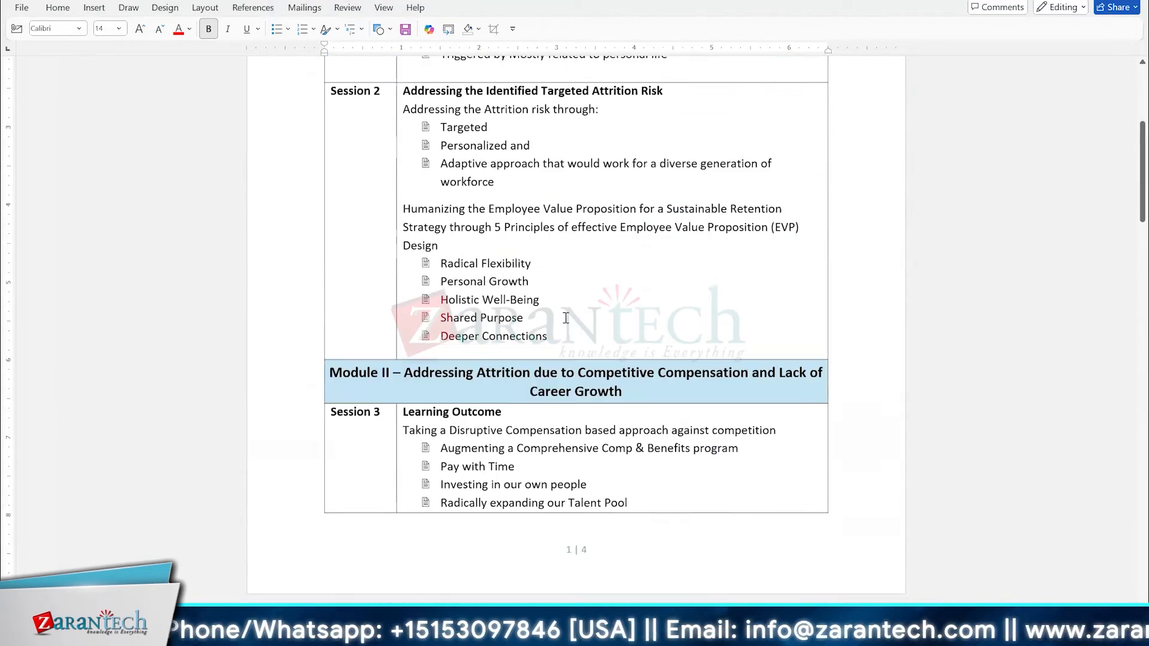
scroll(565, 317, "up", 1)
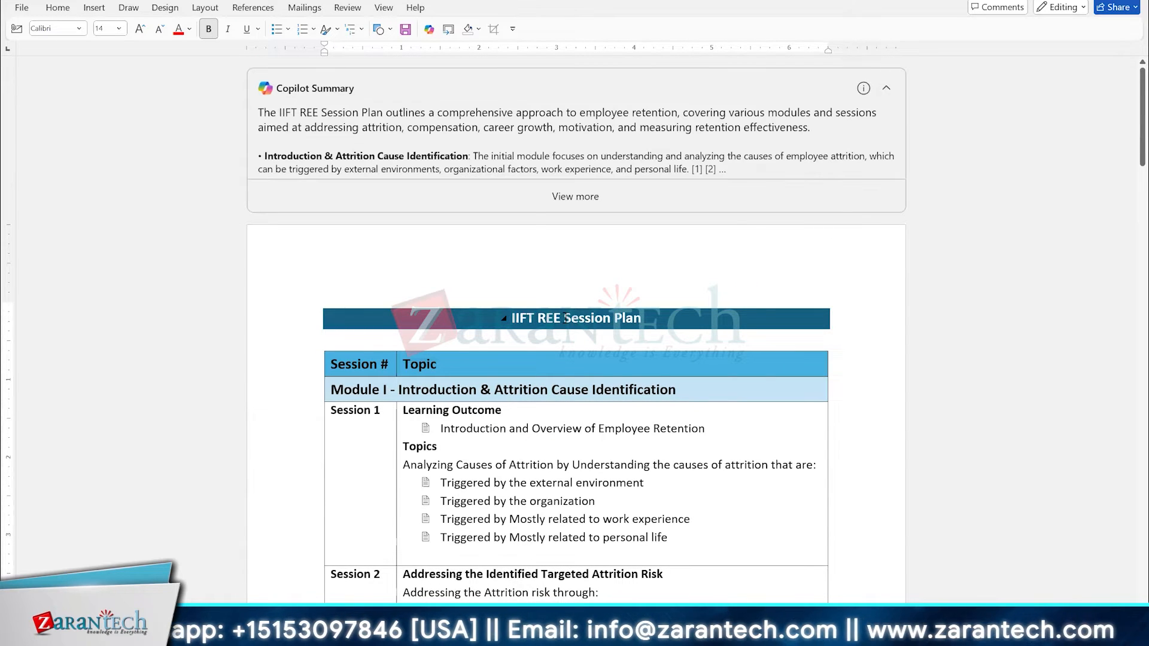
left_click(587, 197)
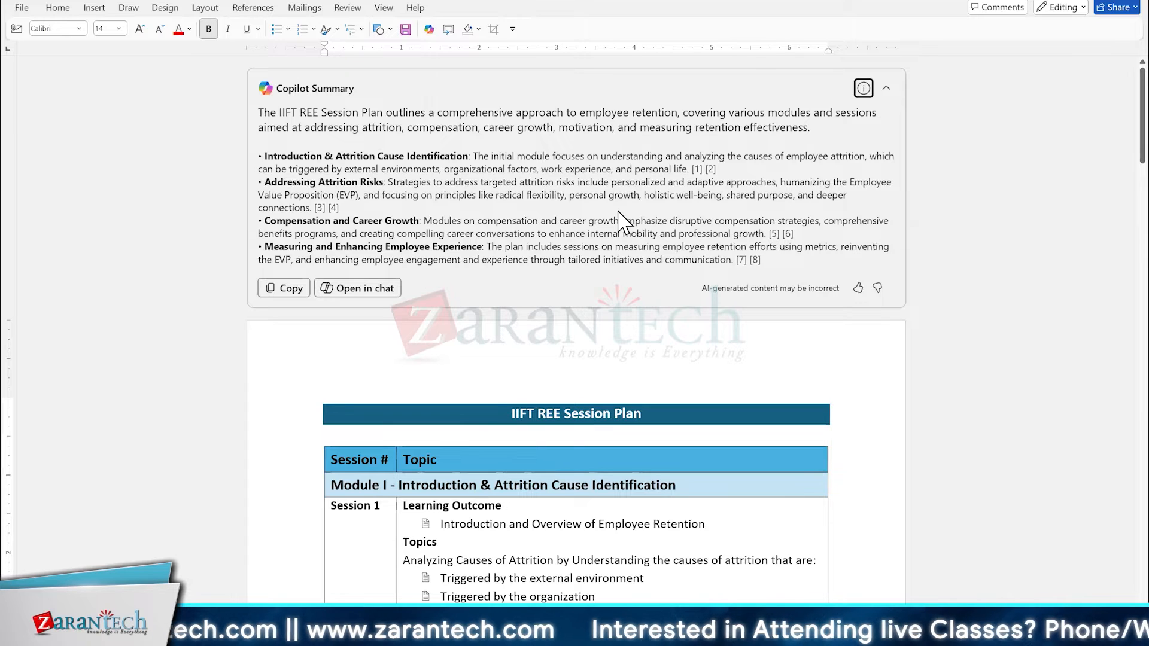
- Return to the Excel workbook and look over the sheet's data table and prompts above the name lists
left_click(1108, 1)
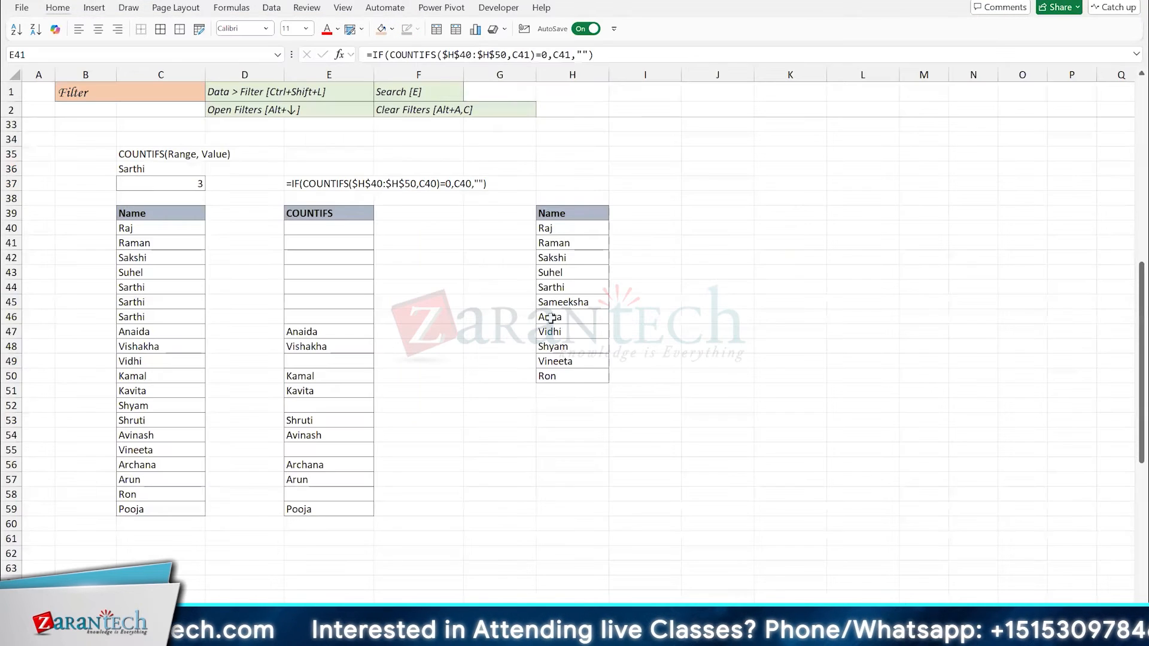
key("Down")
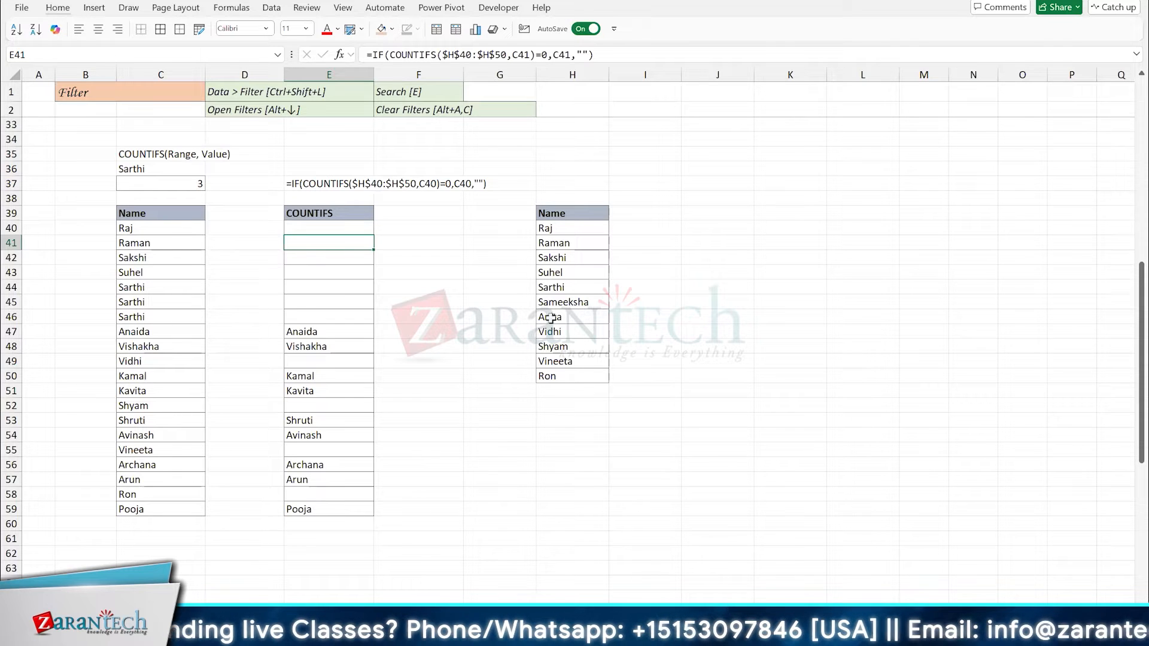
key("ctrl+Home")
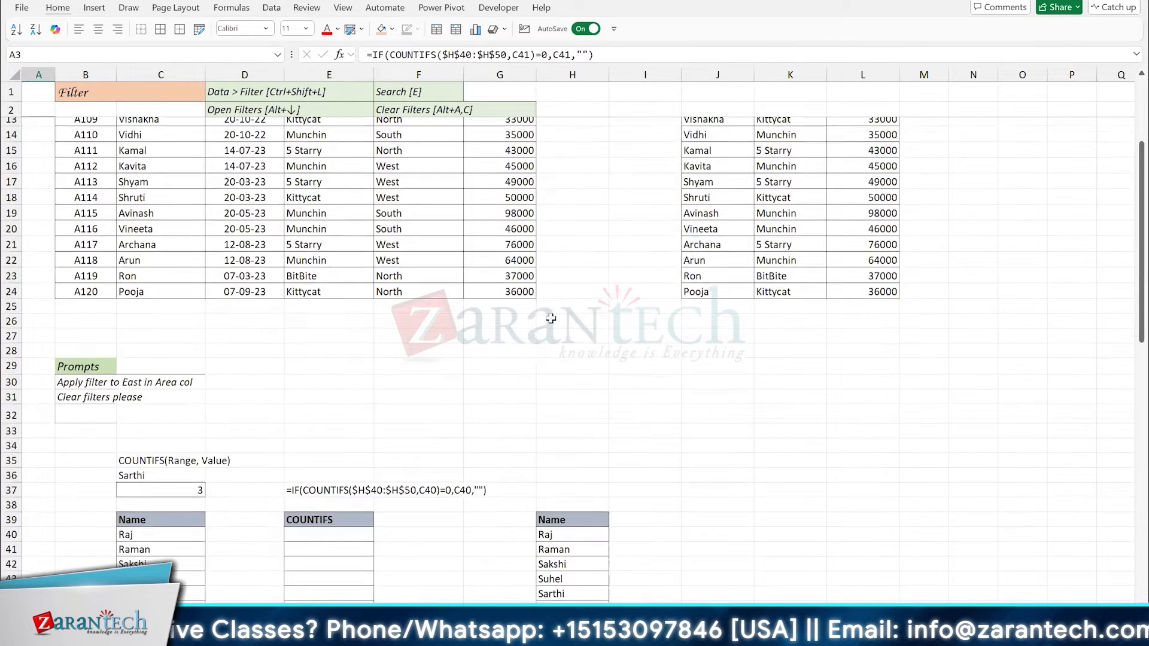
scroll(570, 378, "down", 3)
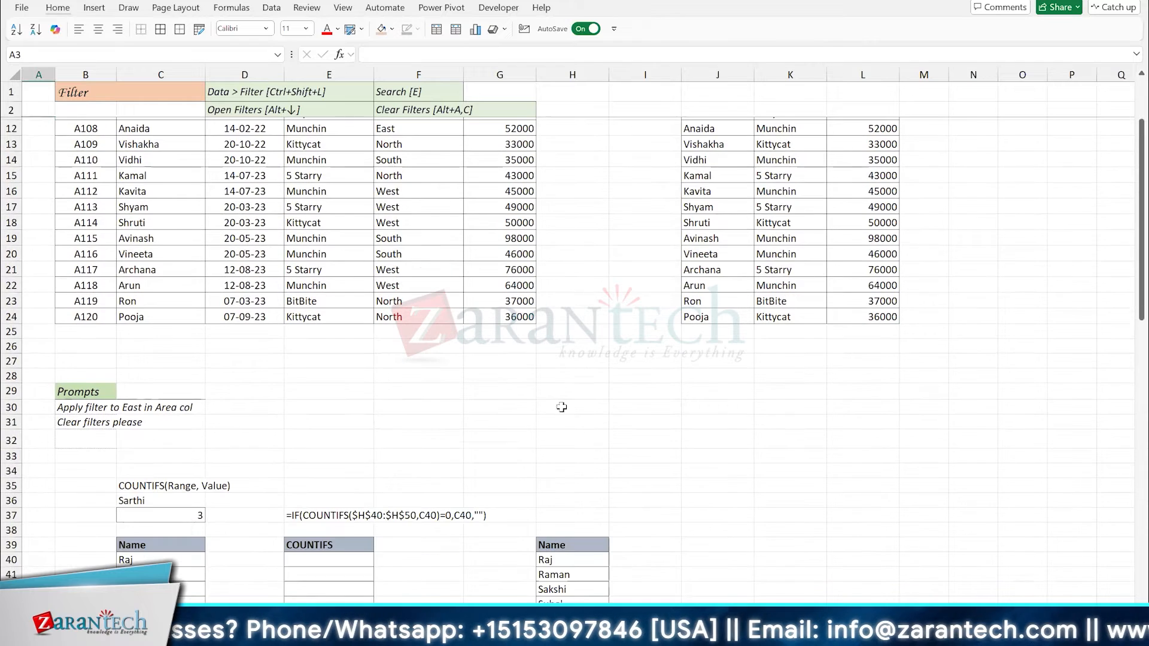
left_click(570, 376)
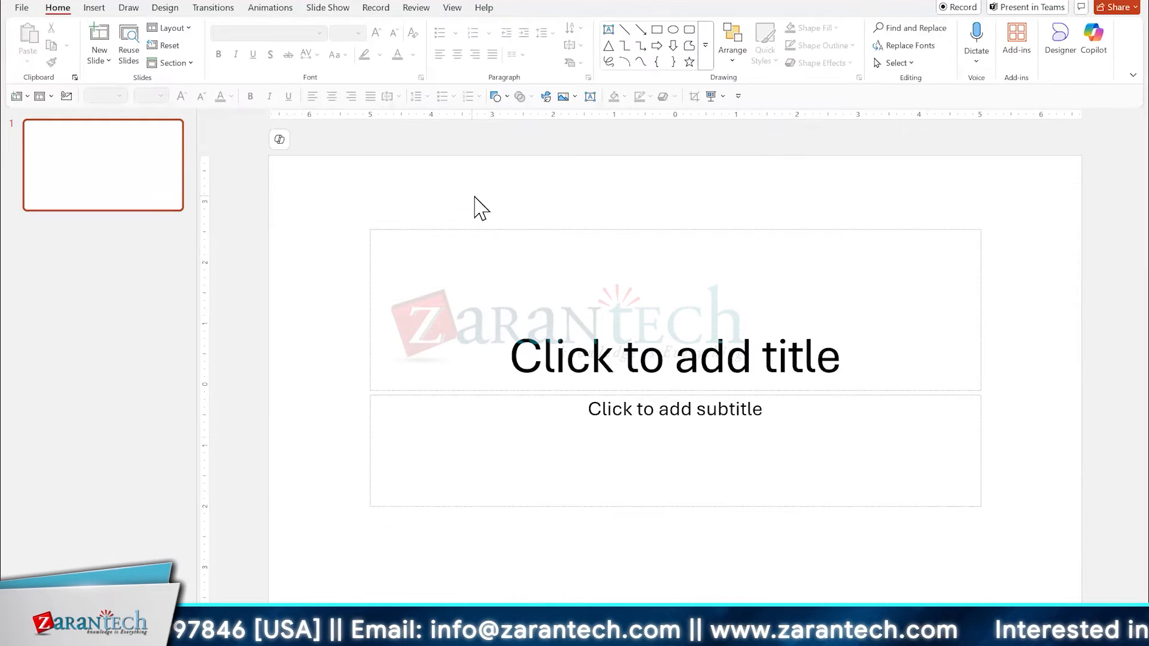
- Have Copilot create a presentation about "benefits of morning walk" in the blank PowerPoint file
left_click(280, 140)
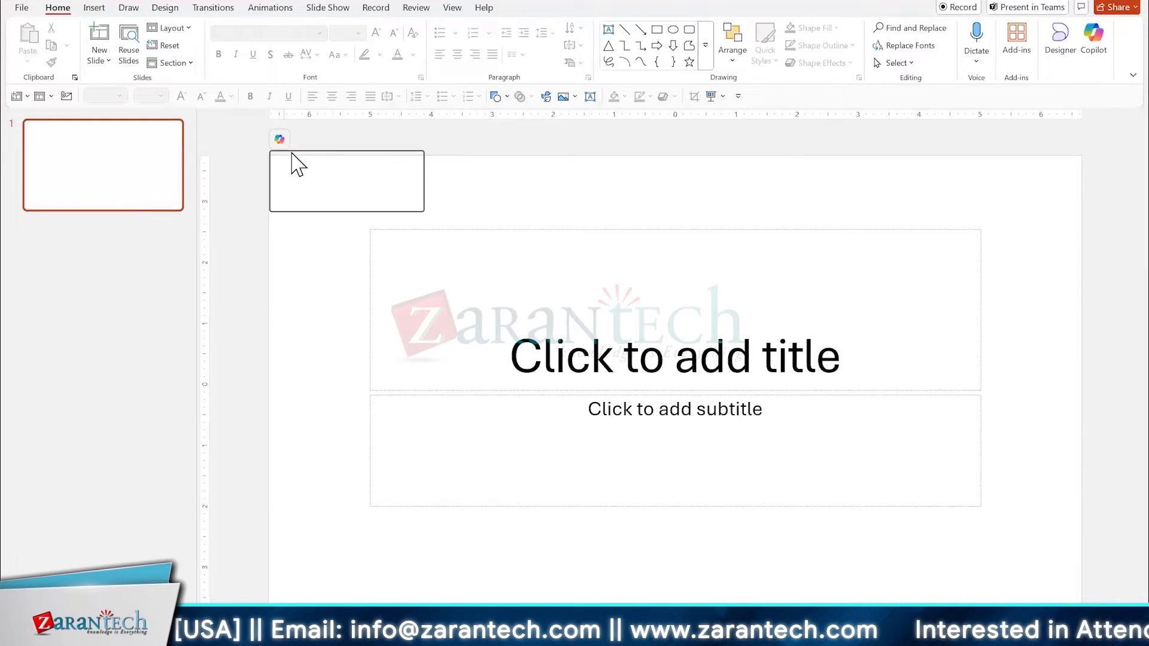
left_click(356, 163)
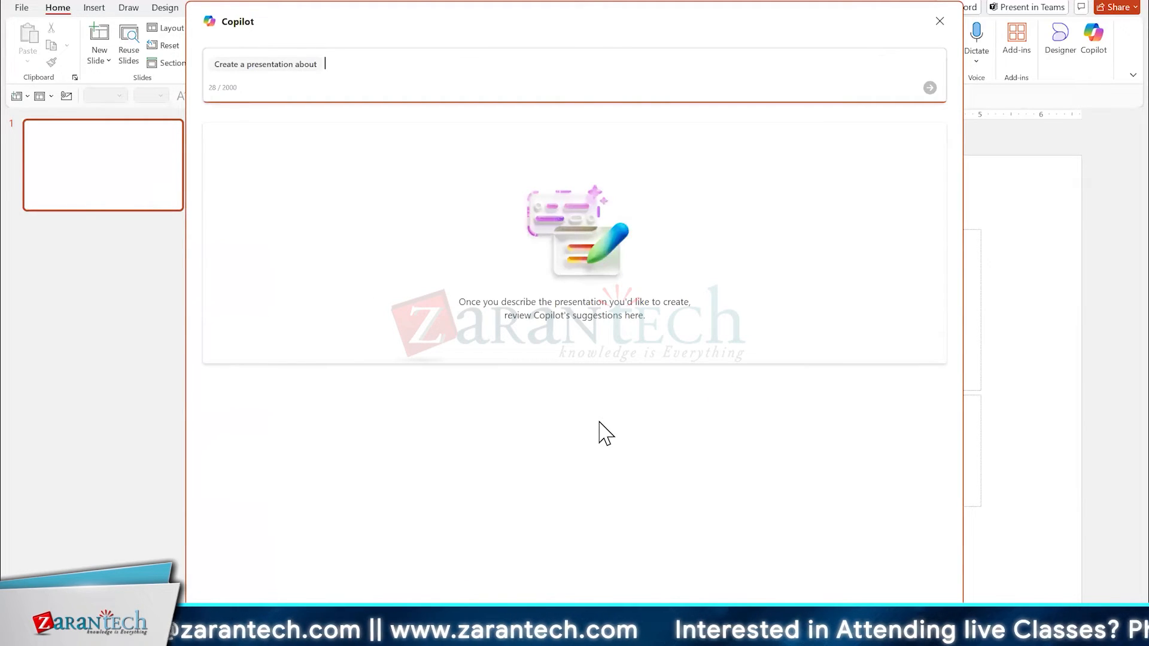
type("benefit")
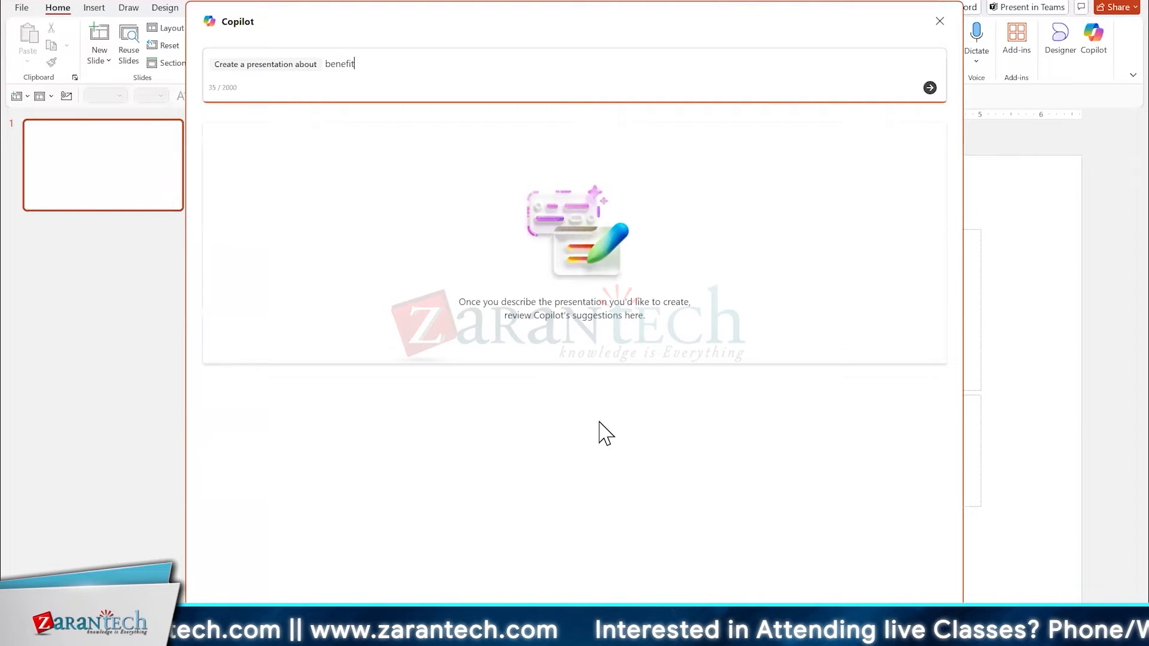
type("s of morning ")
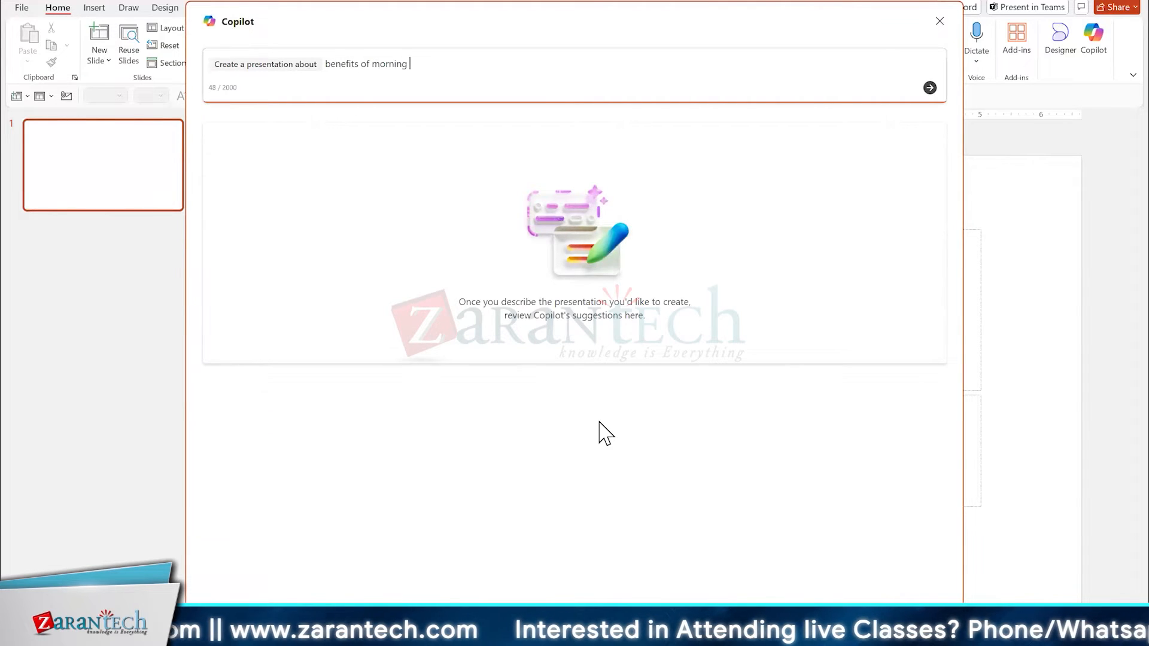
type("walk")
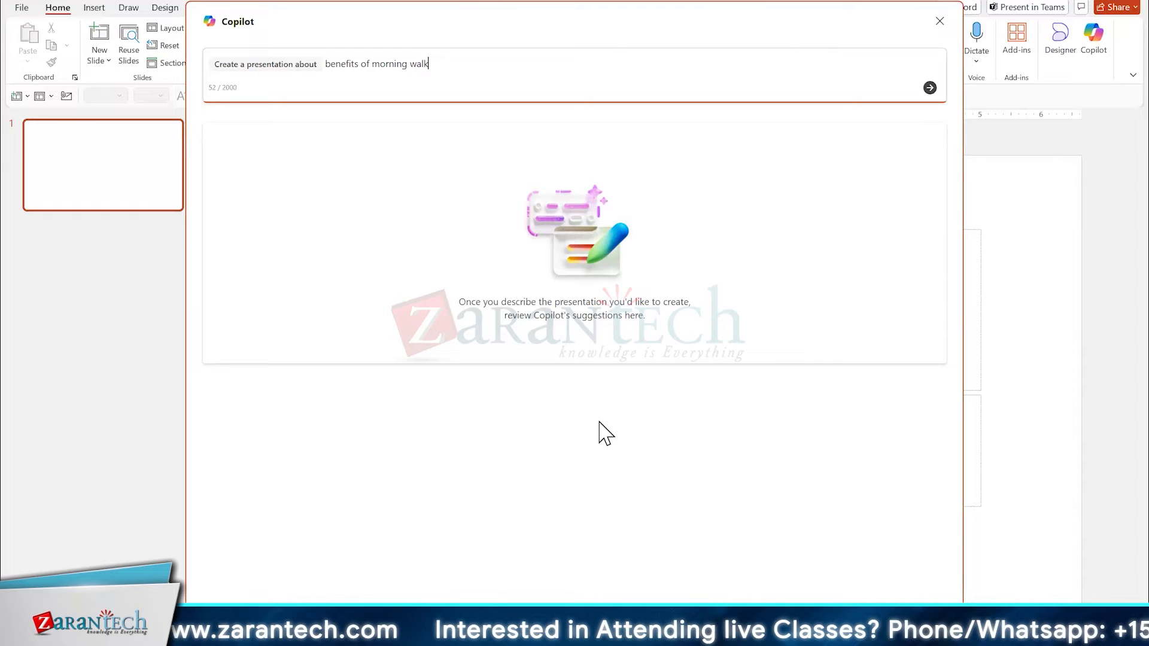
key("Return")
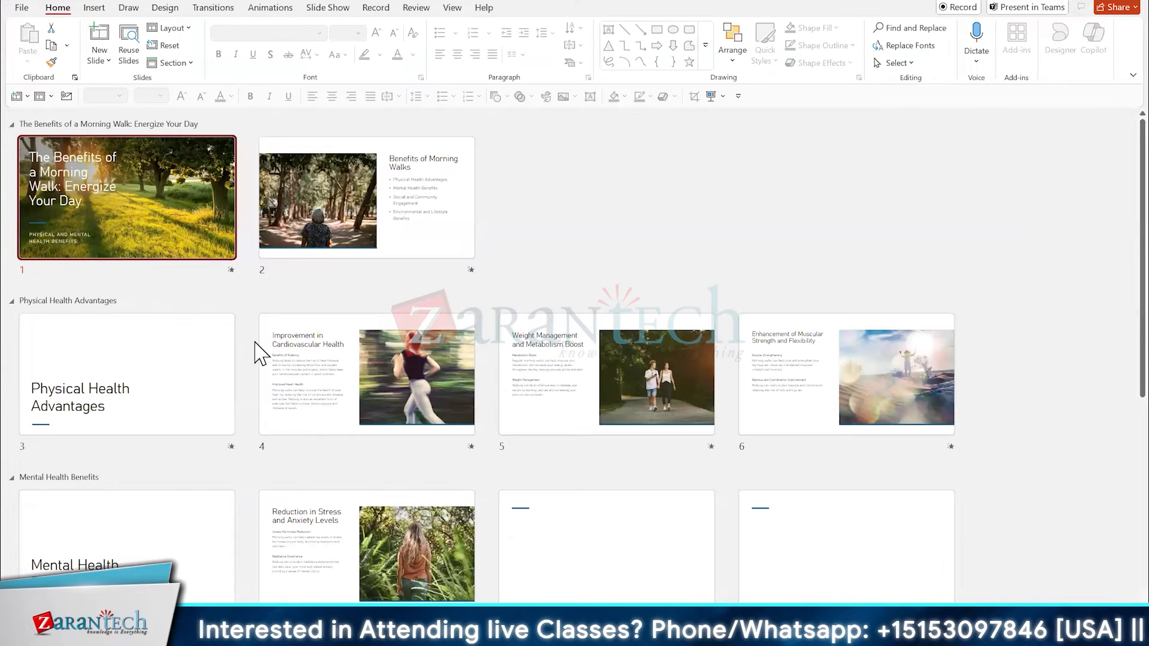
- Open the generated title slide in the normal editing view and review the slides through Social and Community Engagement
double_click(133, 171)
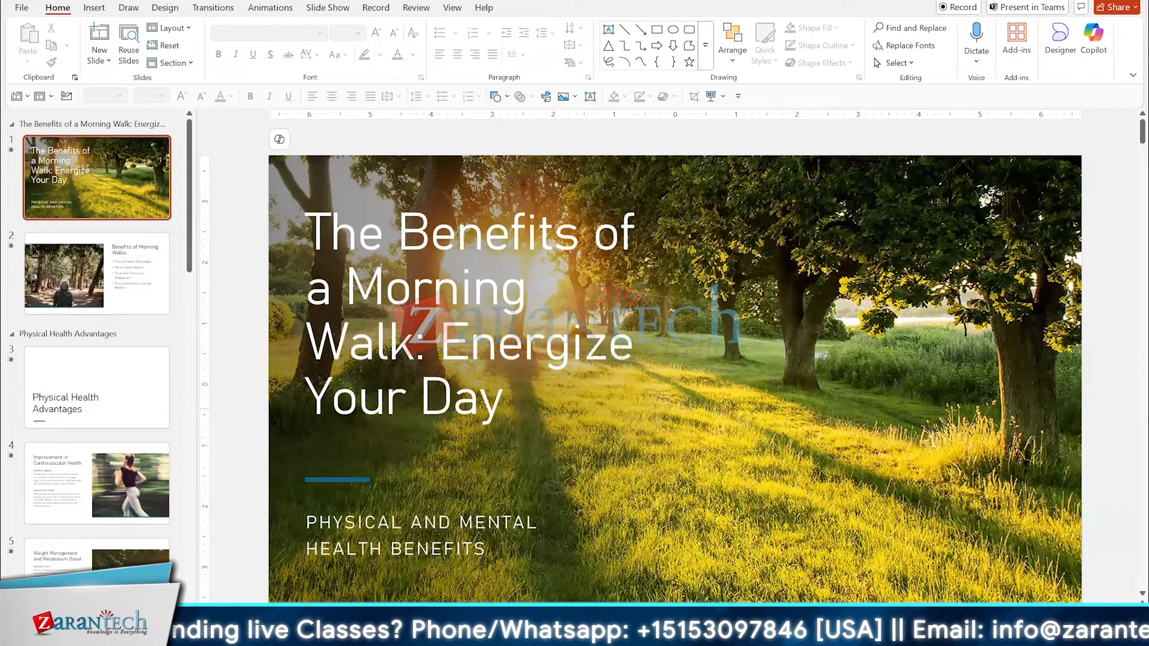
key("Page_Down")
key("Page_Down")
key("Page_Down")
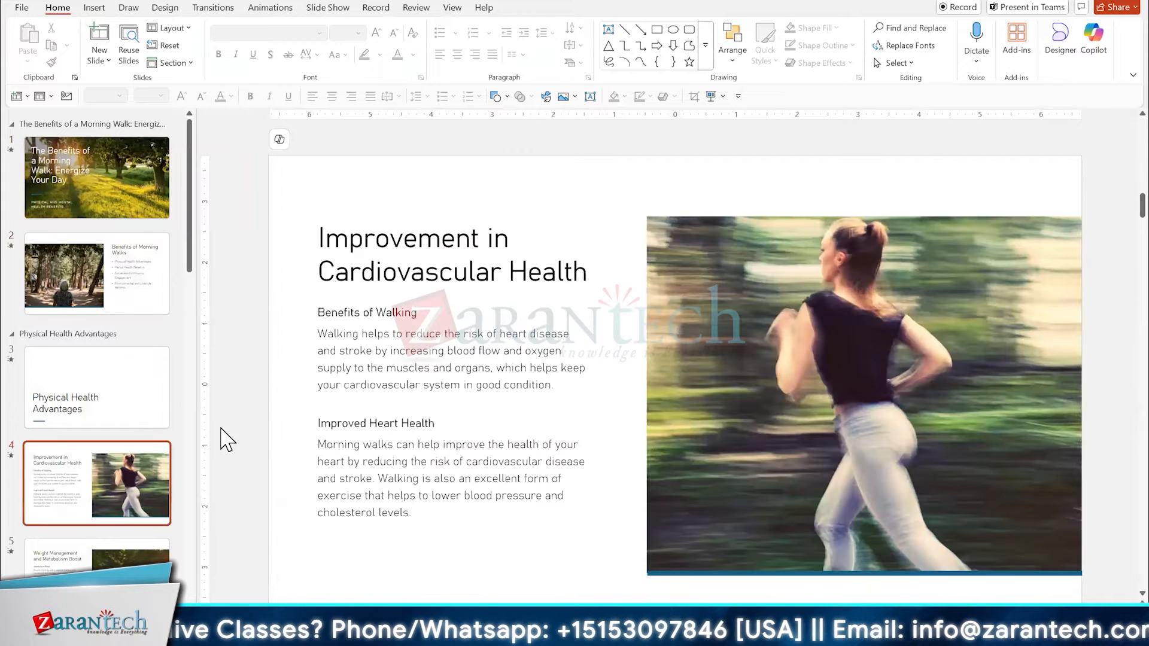
key("Page_Down")
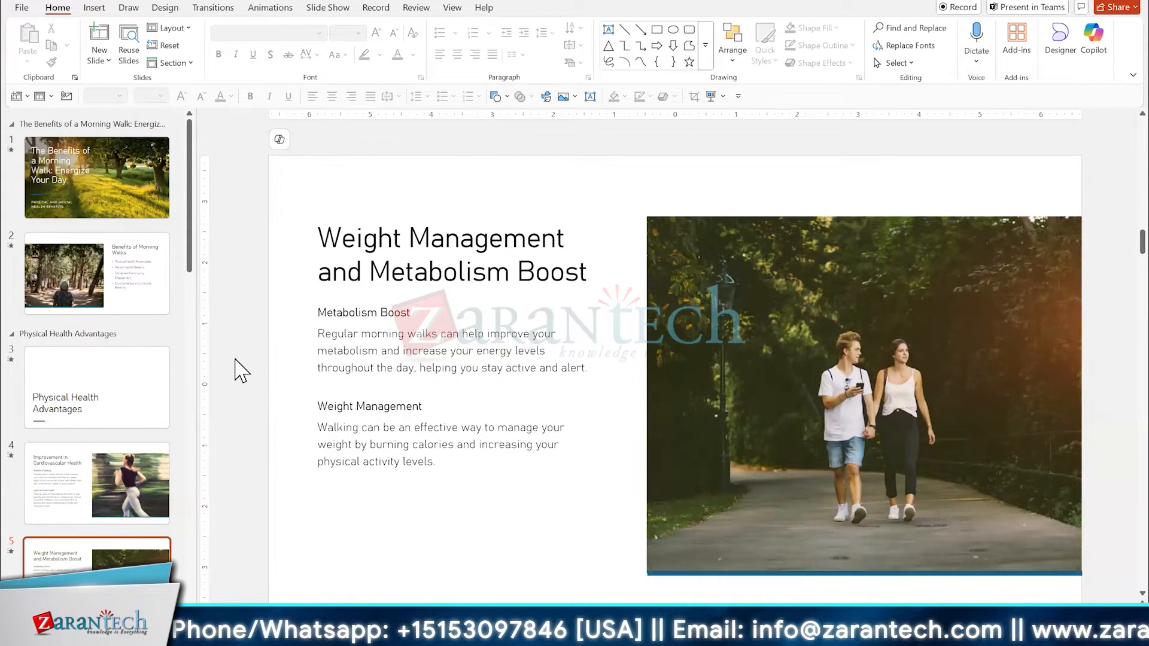
key("Page_Down")
key("Page_Down")
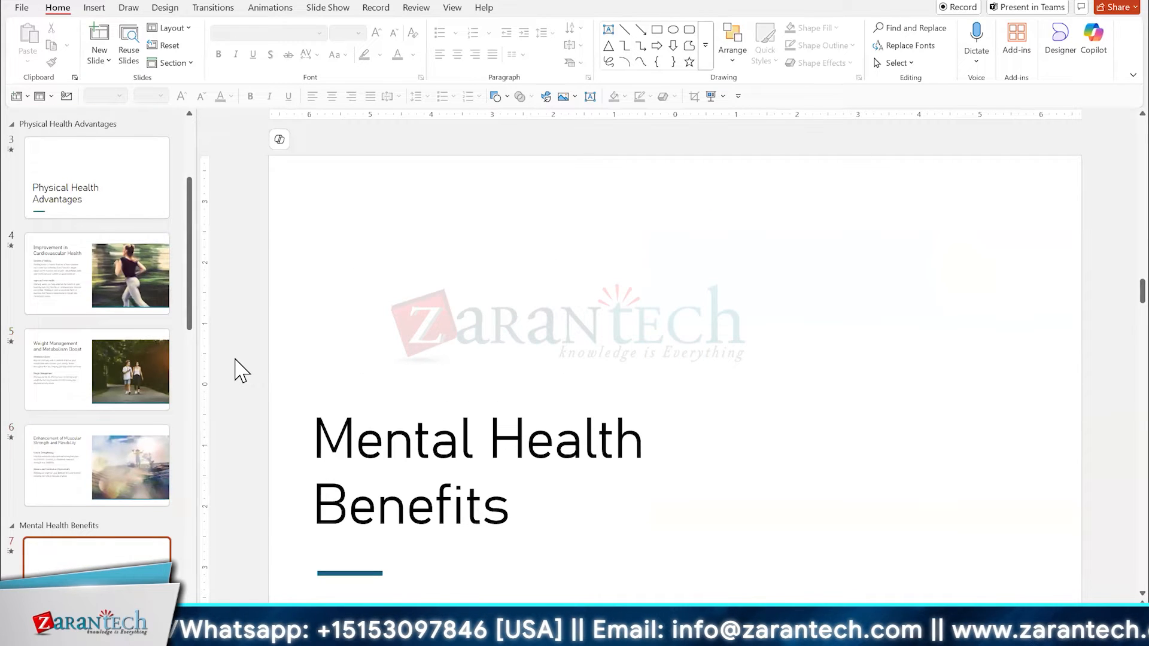
key("Page_Down")
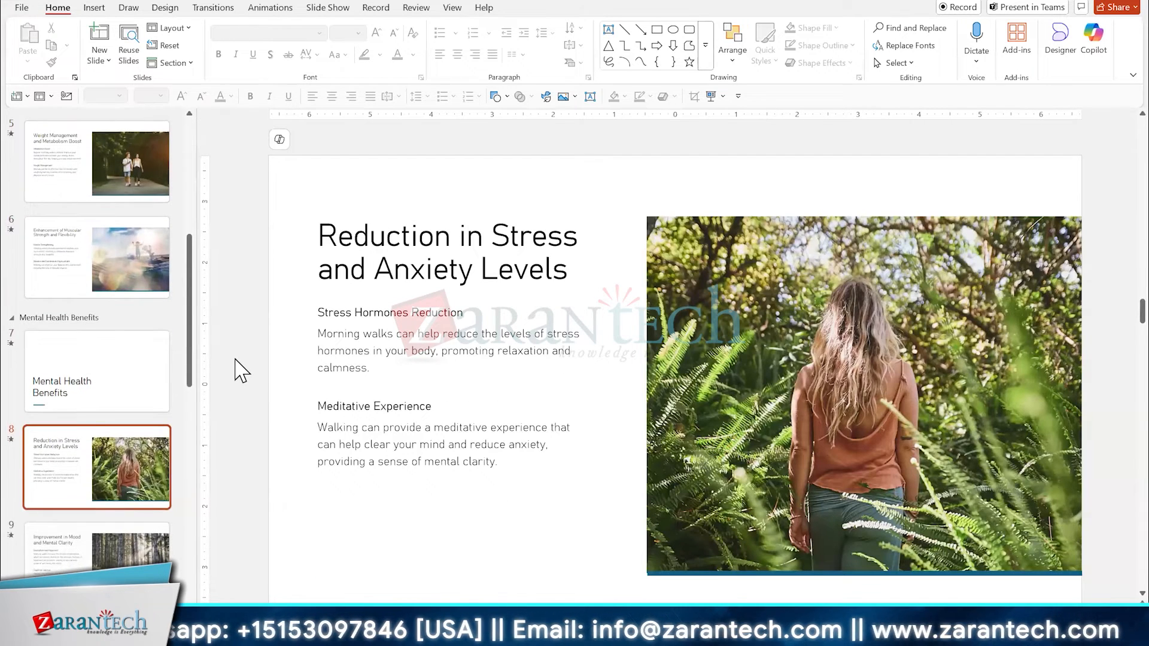
key("Page_Down")
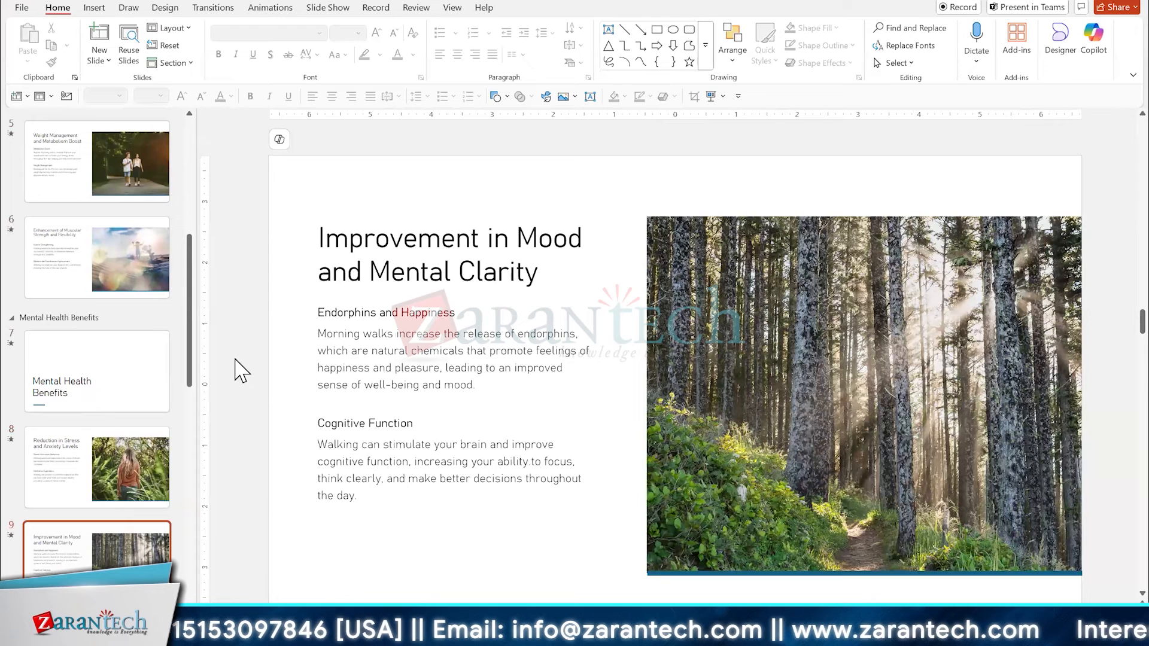
key("Page_Down")
key("Page_Down")
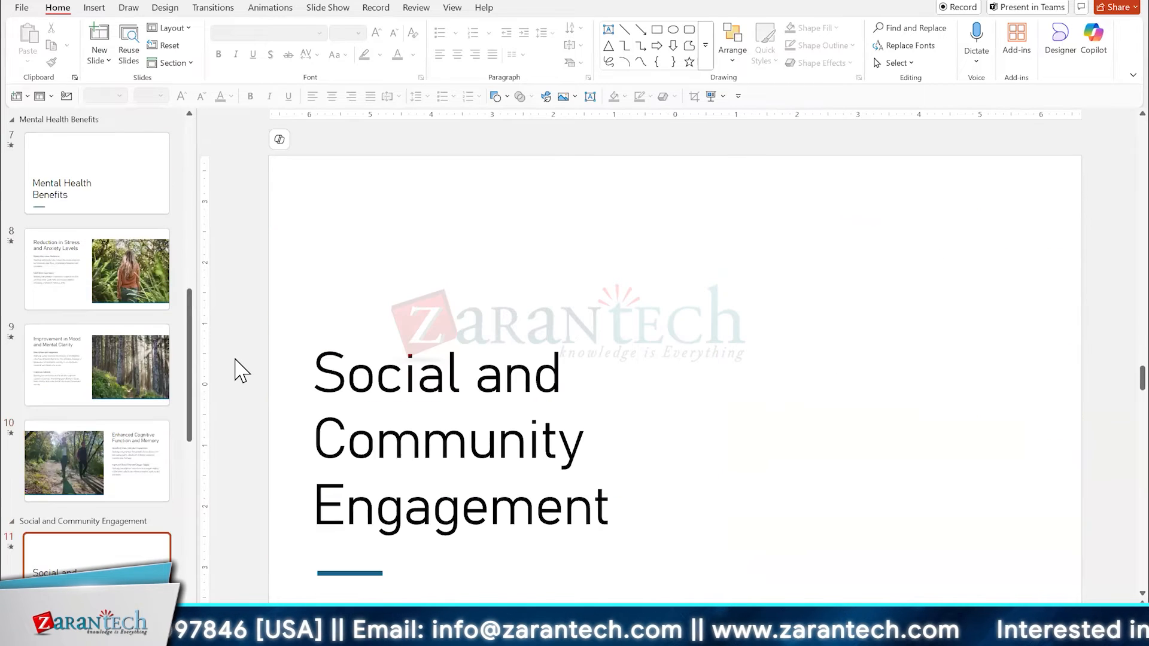
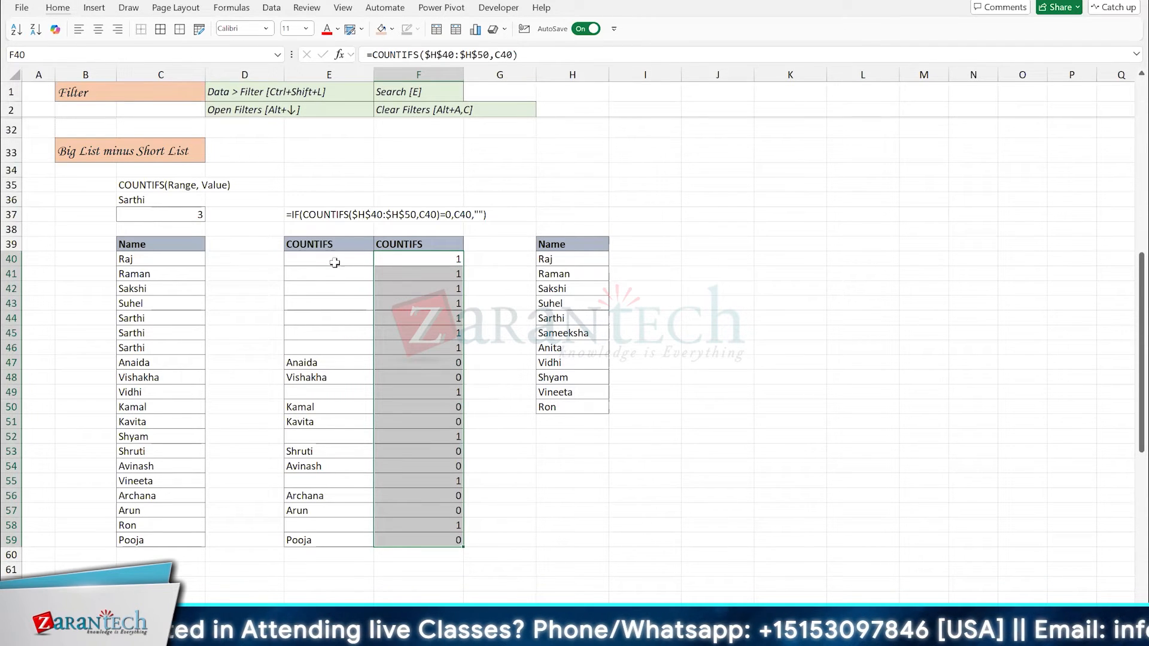
- Check the plain COUNTIFS formula in F40 beside the IF results in the Excel name comparison
left_click(392, 258)
left_click(320, 185)
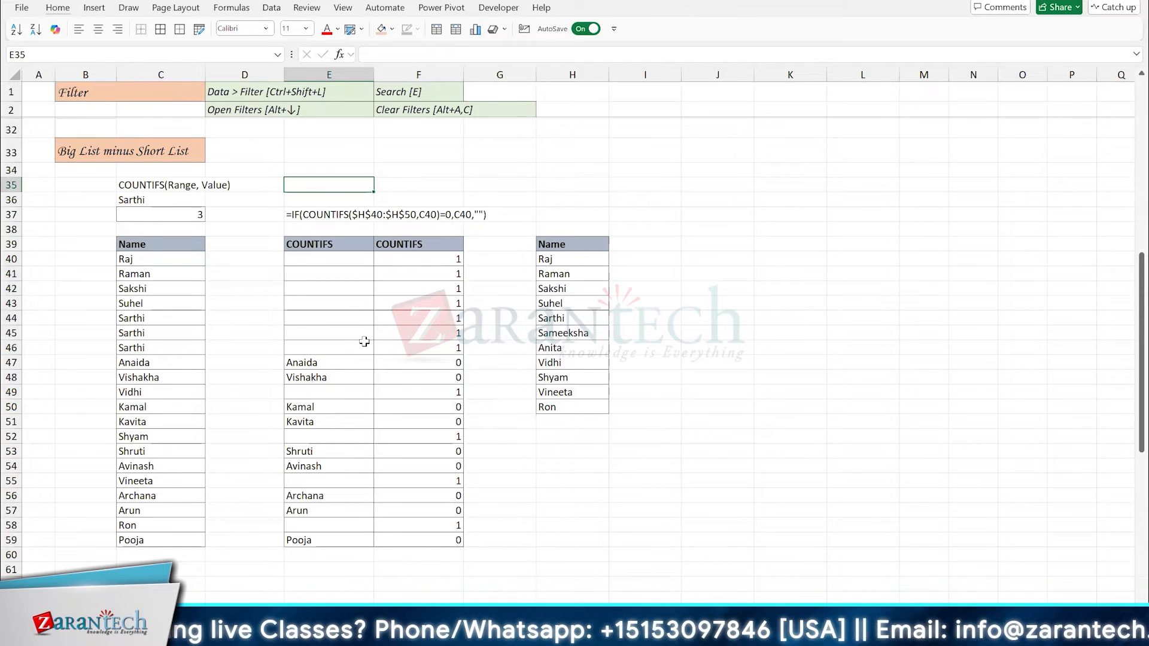
- Display the plain COUNTIFS formula from F40 as text in E35 using FORMULATEXT
type("=formu")
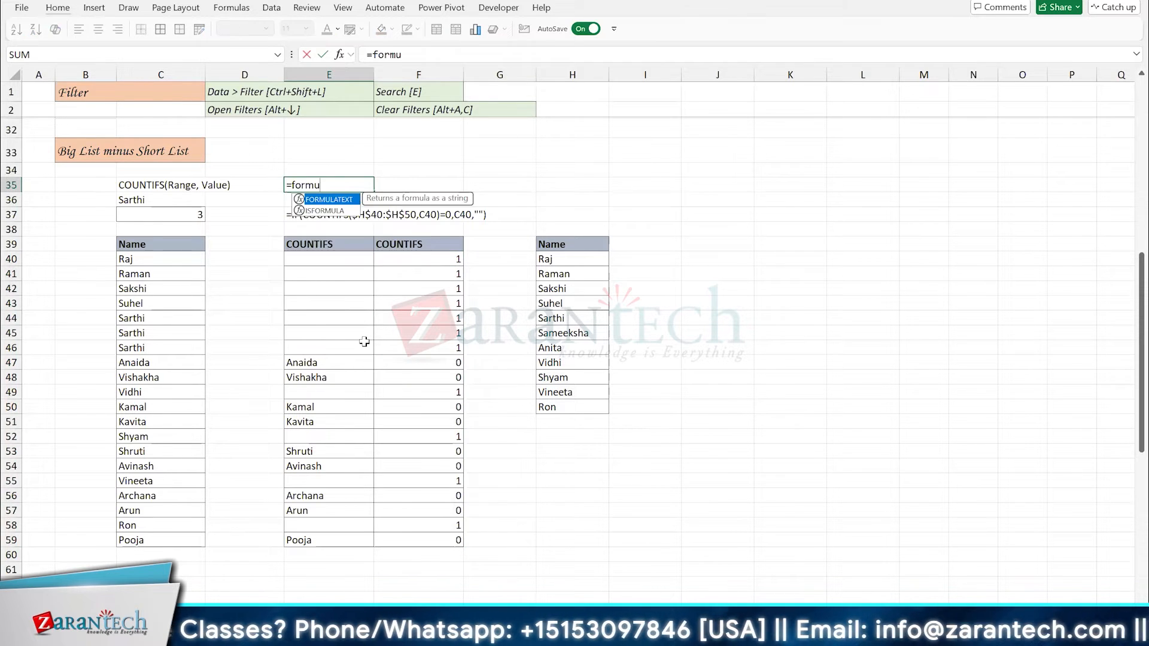
key("Tab")
key("Down")
key("Down")
key("Down")
key("Down")
key("Down")
key("Return")
key("Down")
key("Down")
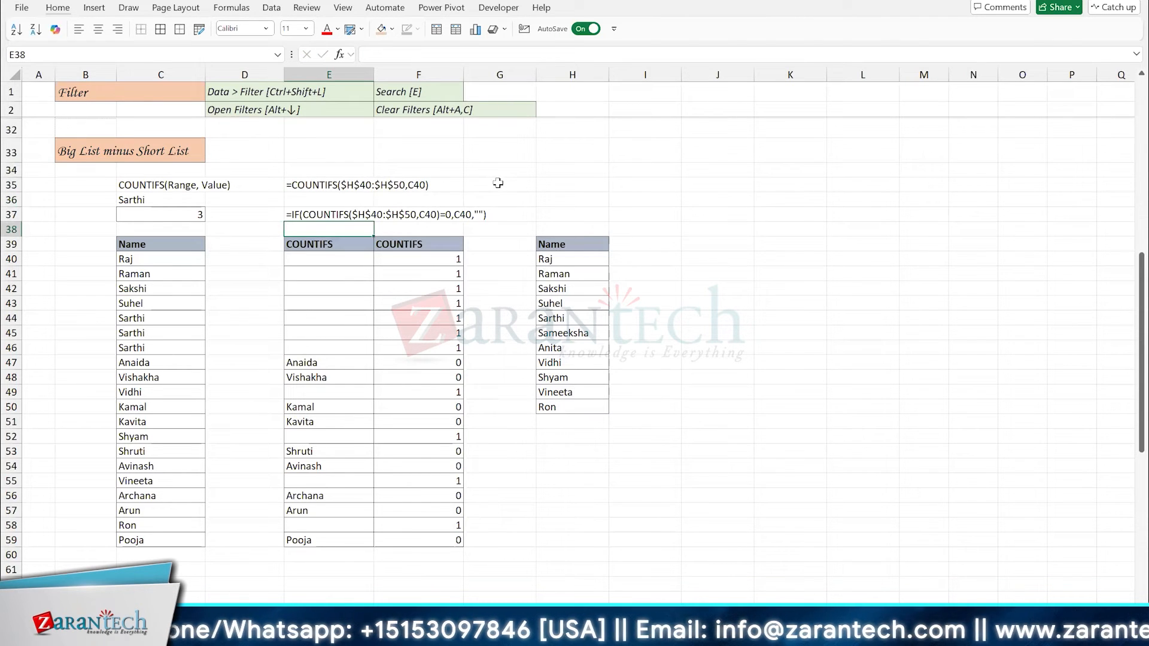
left_click(496, 184)
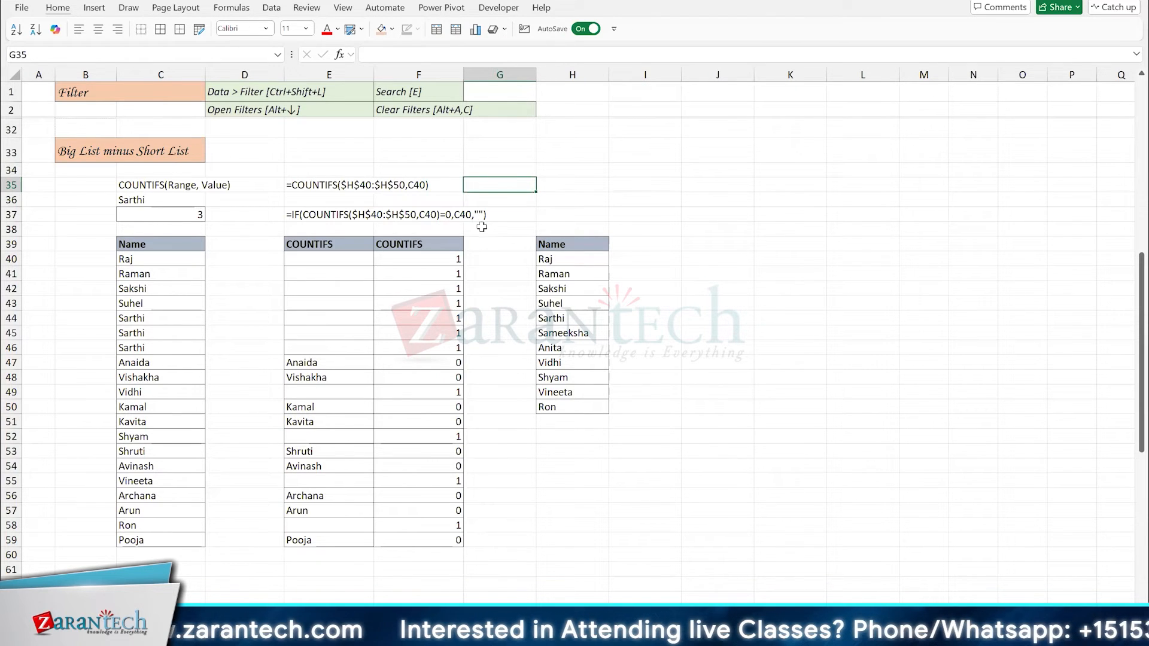
- Check the IF formula in E40, and open Copilot with cell E12 of the main data table selected
left_click(335, 258)
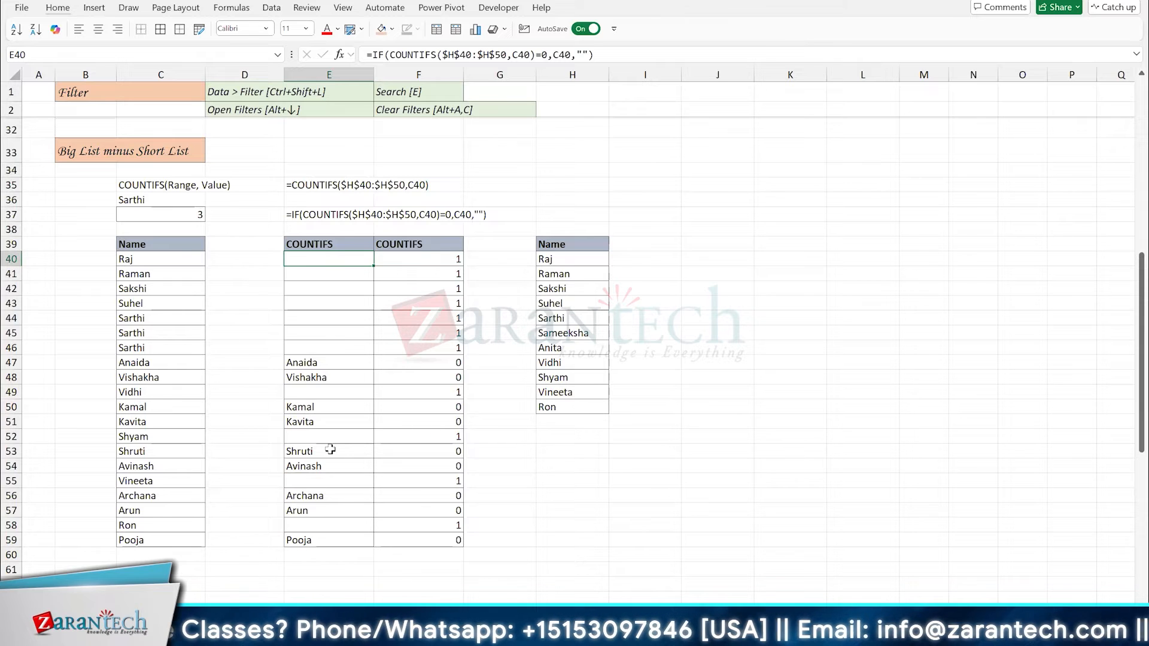
left_click(365, 362)
scroll(353, 359, "up", 6)
scroll(374, 331, "up", 1)
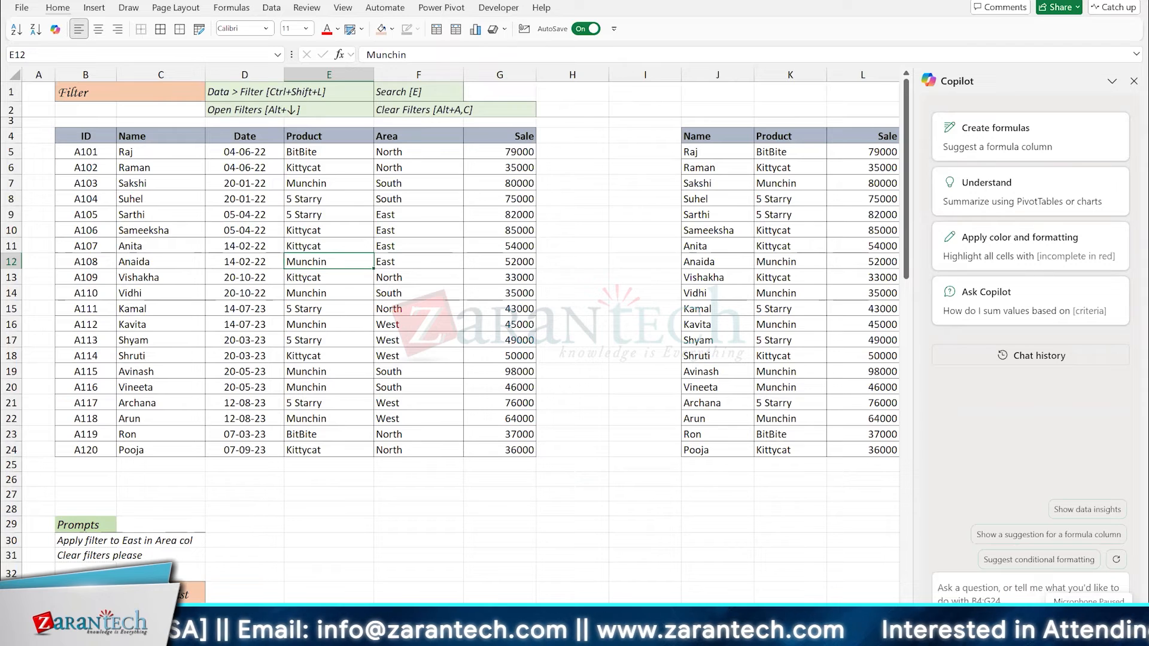
left_click(1088, 621)
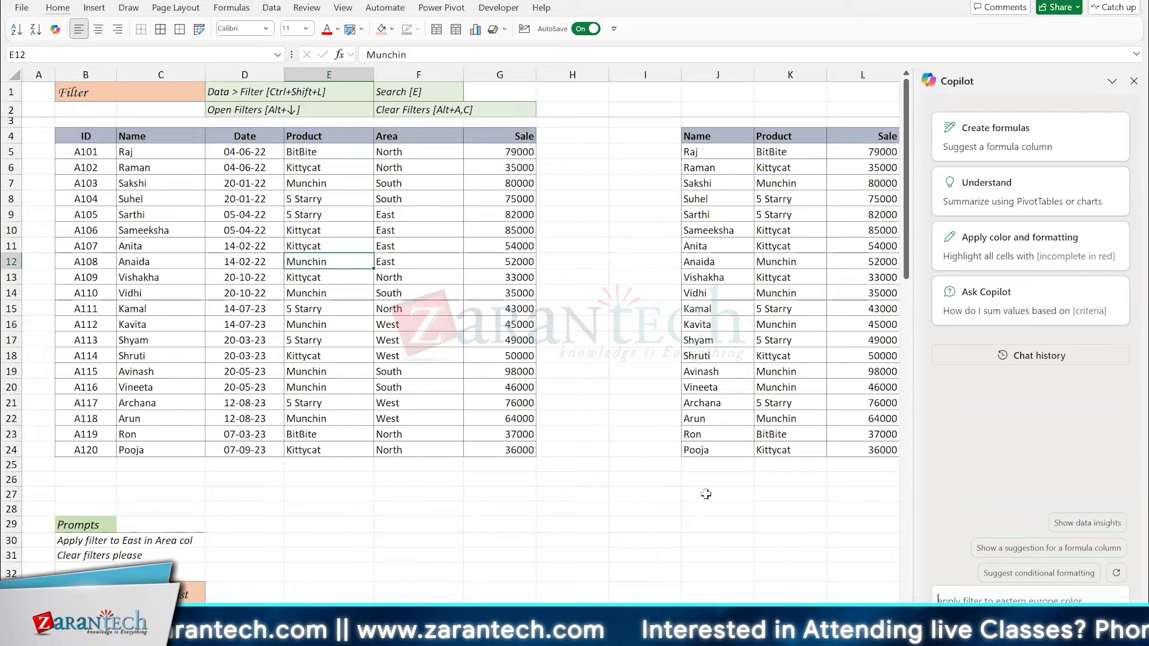
left_click(1046, 599)
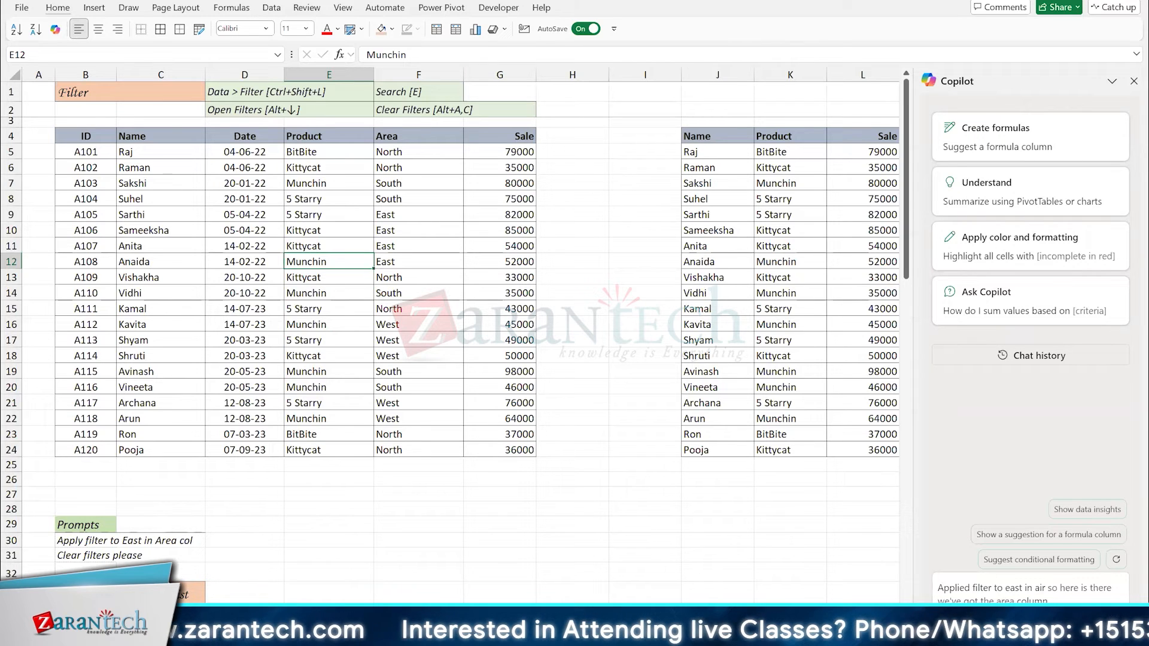
left_click(1062, 600)
key("ctrl+a")
key("BackSpace")
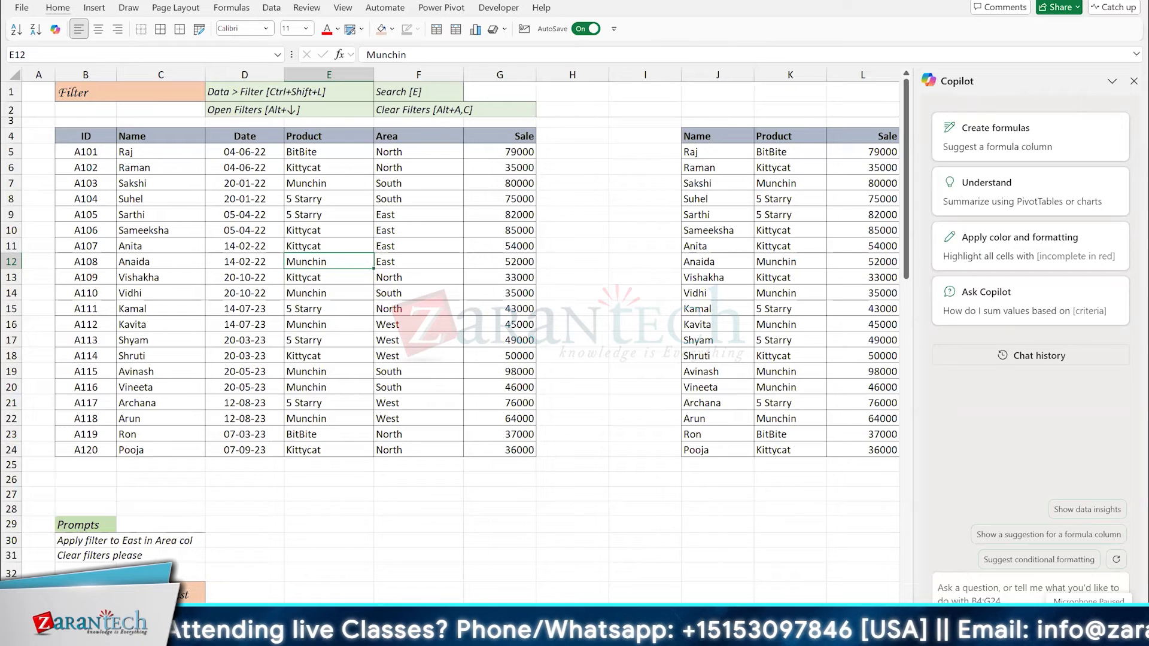
- Dictate the Copilot prompt "Apply filter to east in area column" and apply the proposed filter to the table
left_click(1089, 624)
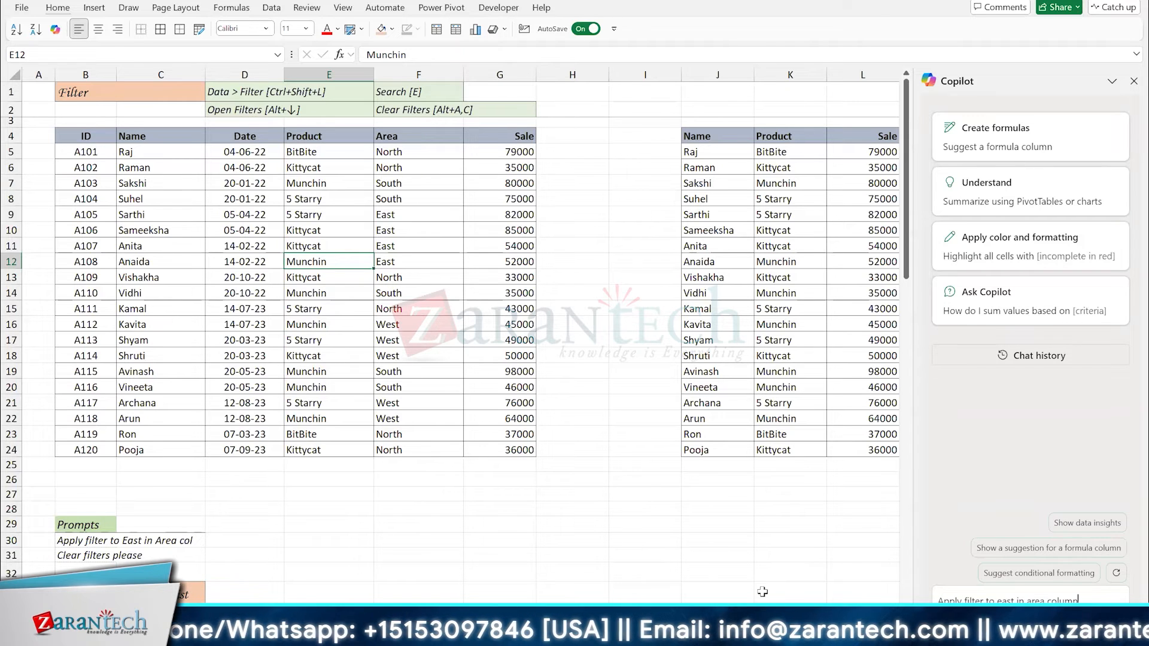
key("Return")
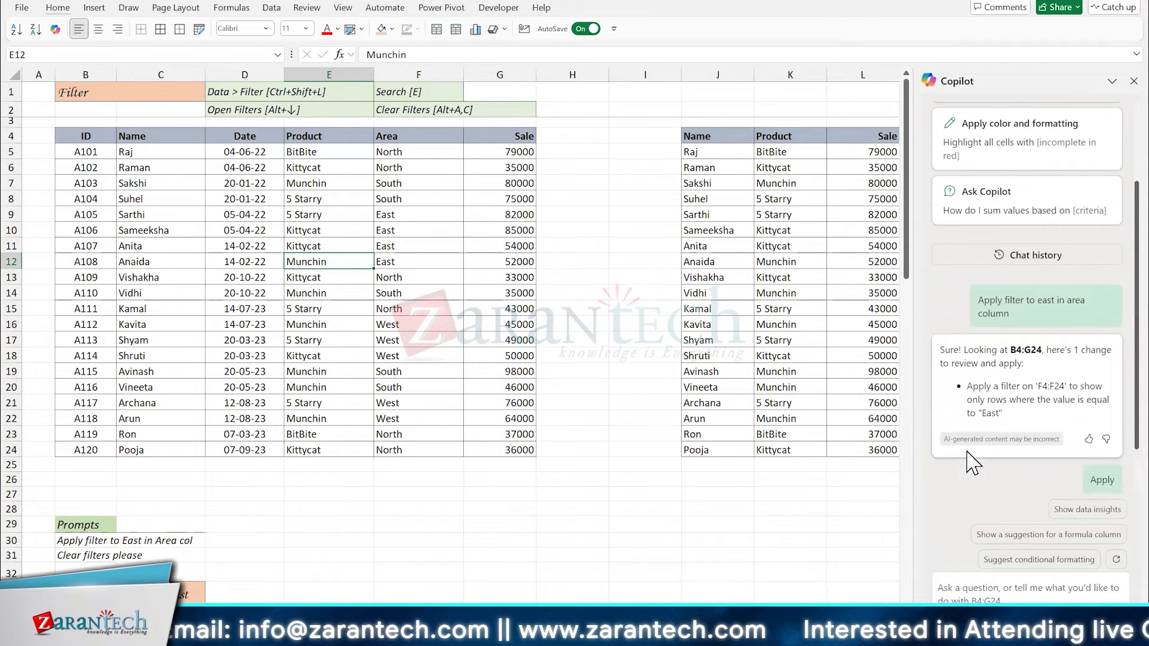
left_click(965, 446)
- Have Copilot clear the table's filters with "Clear filters please" and remove the filter buttons from the headings
left_click(332, 183)
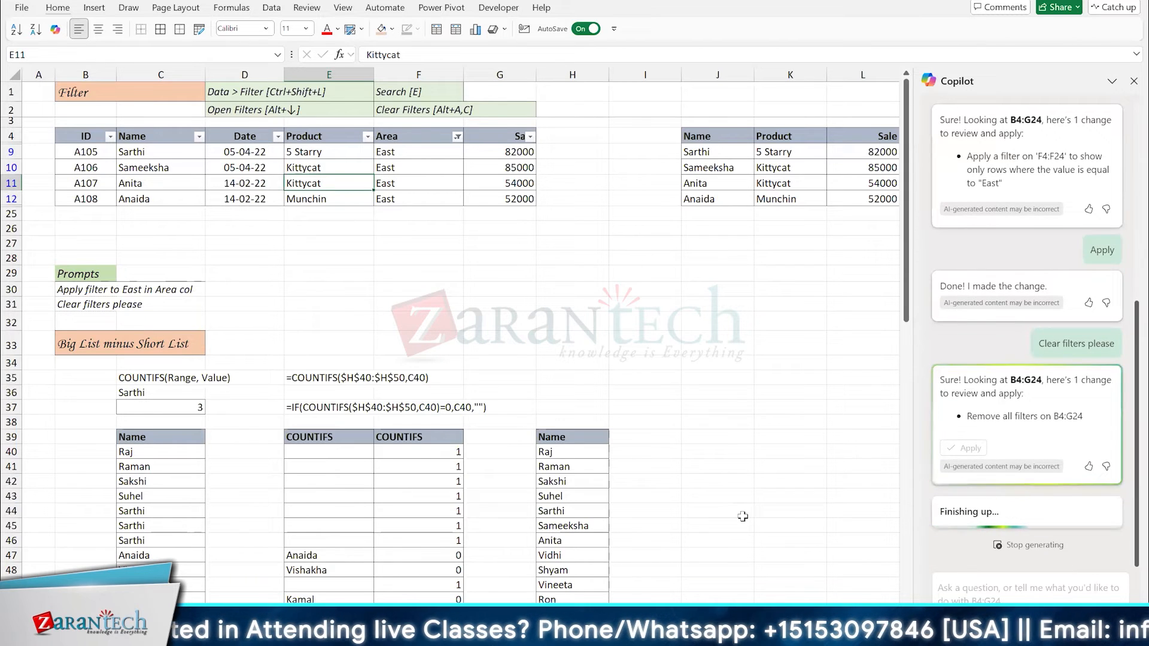
left_click(964, 446)
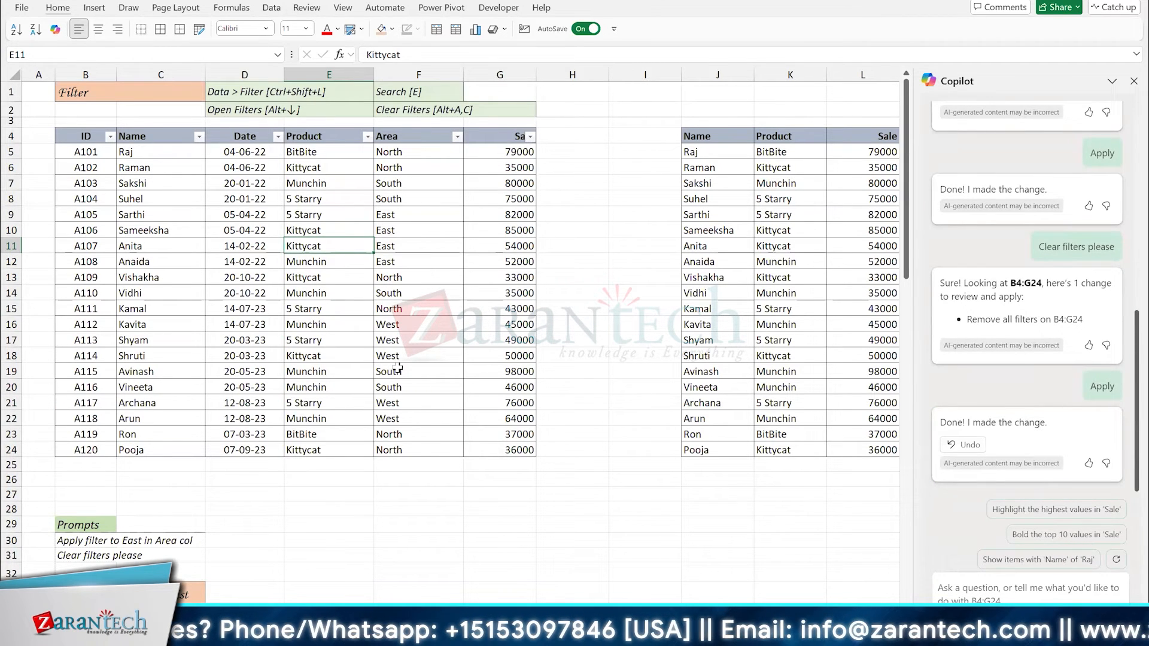
left_click(422, 274)
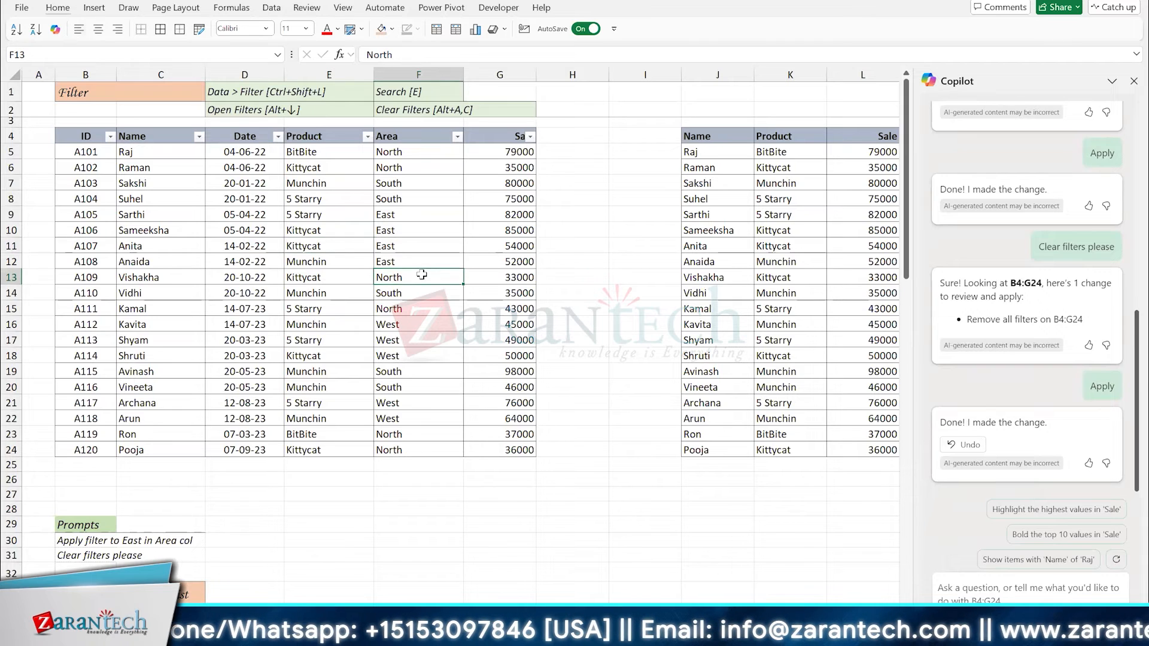
key("ctrl+shift+l")
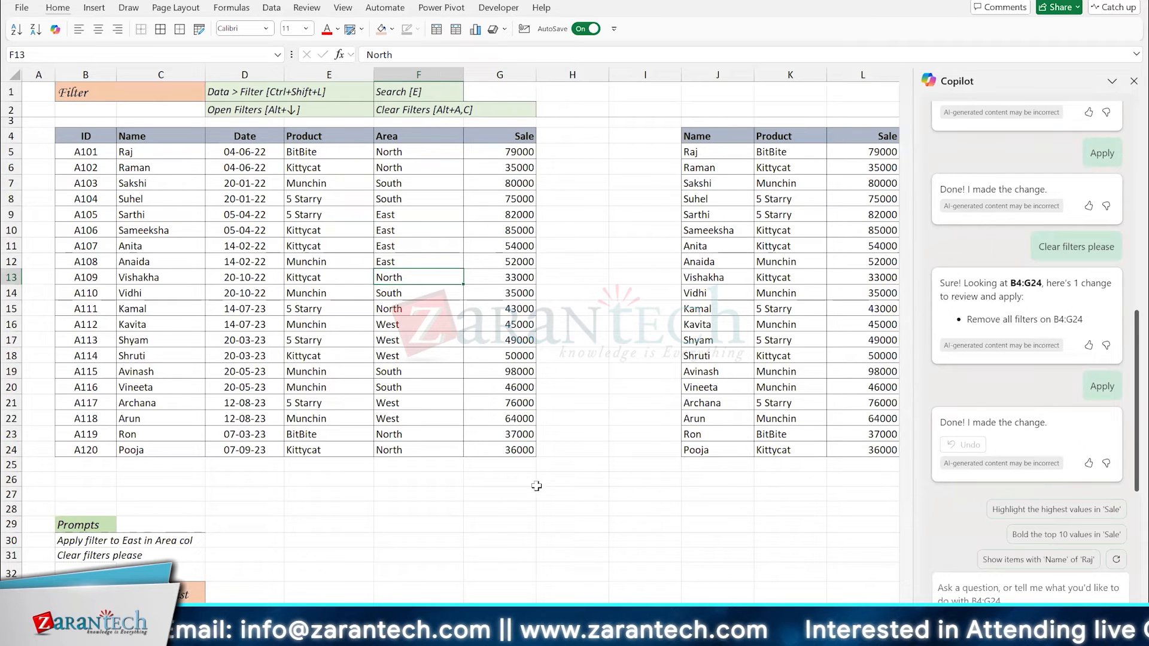
key("ctrl+Page_Up")
key("ctrl+Page_Up")
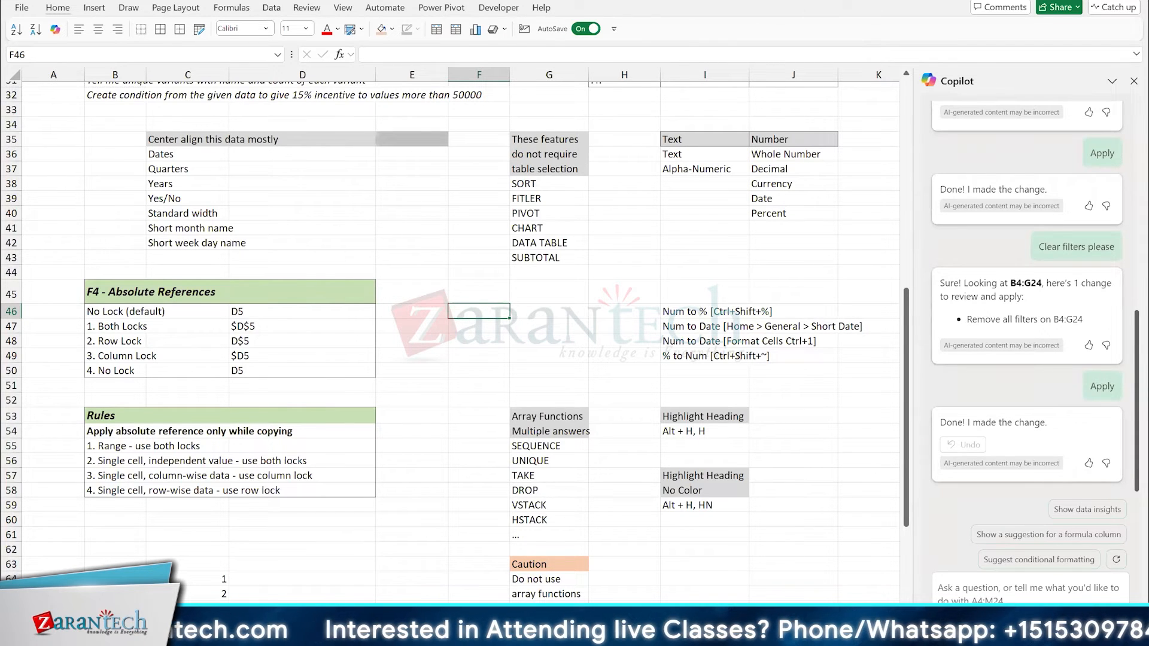
left_click(303, 615)
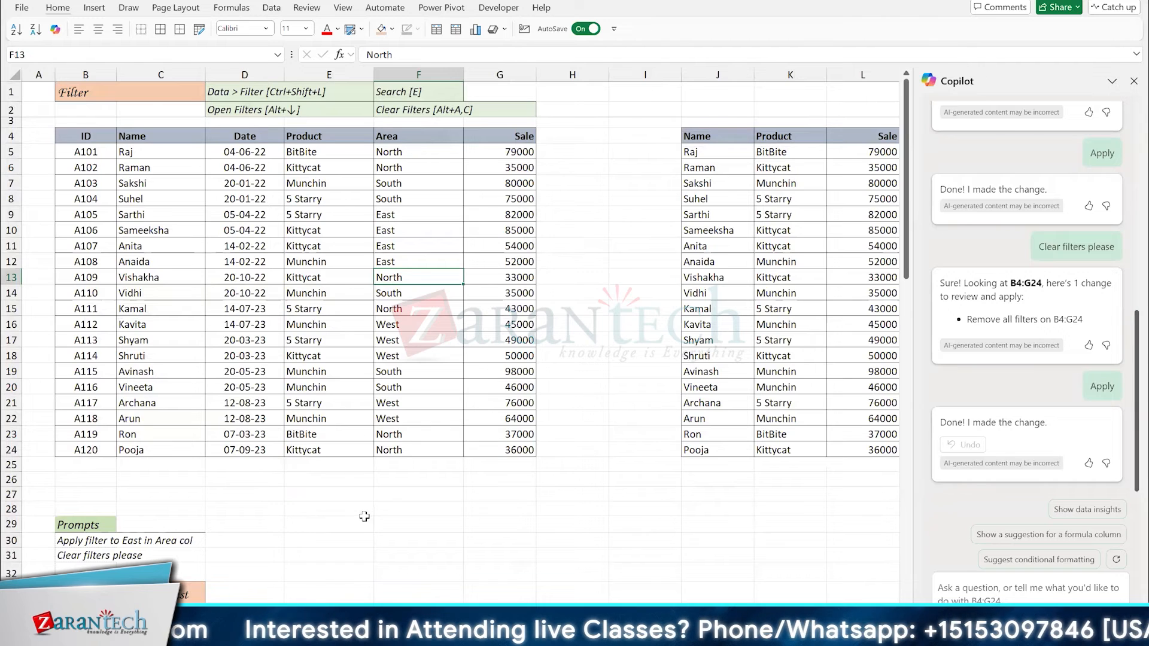
- Insert 22 blank rows at rows 28 to 49, between the data table and the Prompts section
scroll(378, 514, "down", 8)
left_click_drag(345, 152, 333, 485)
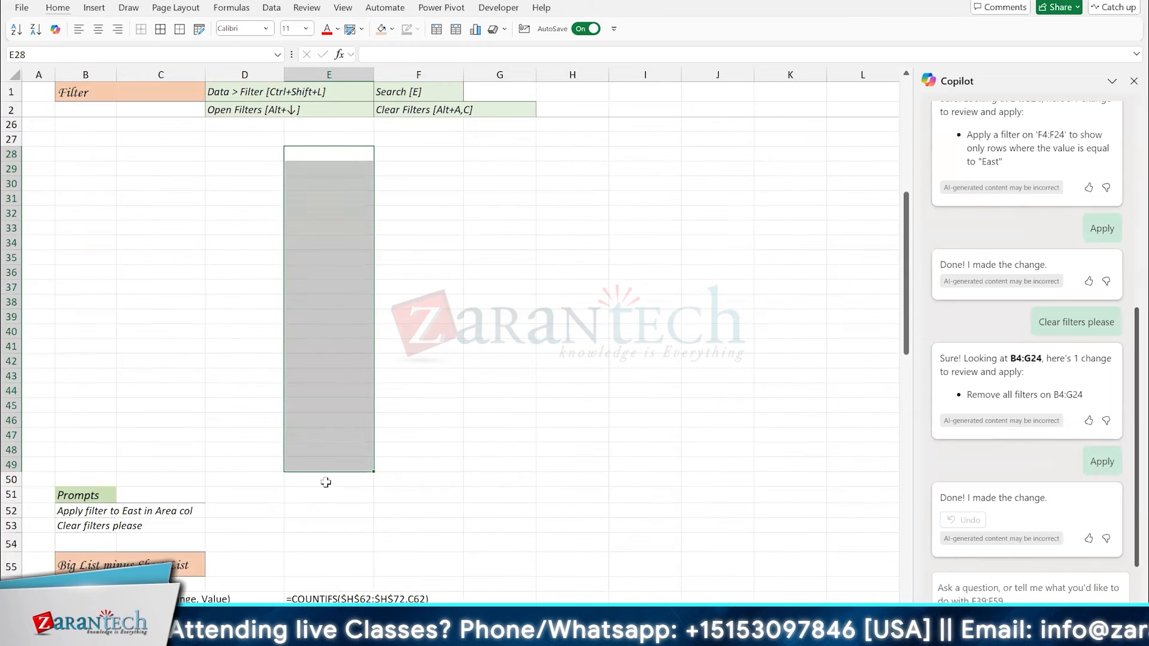
scroll(90, 379, "up", 5)
left_click(96, 378)
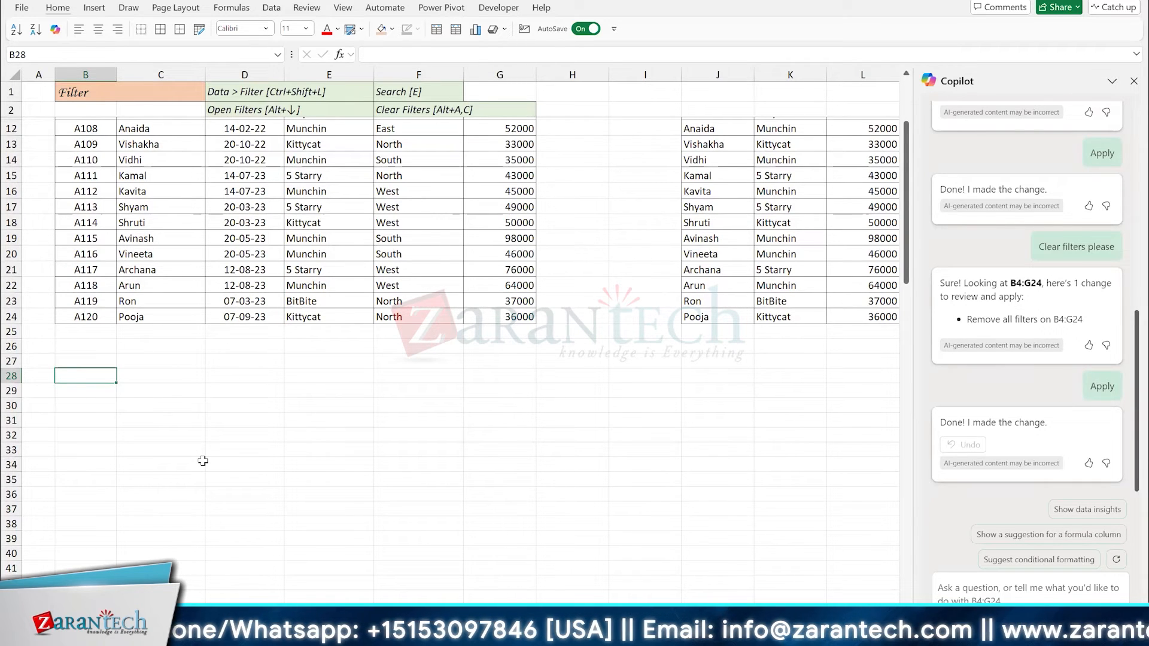
scroll(203, 460, "up", 4)
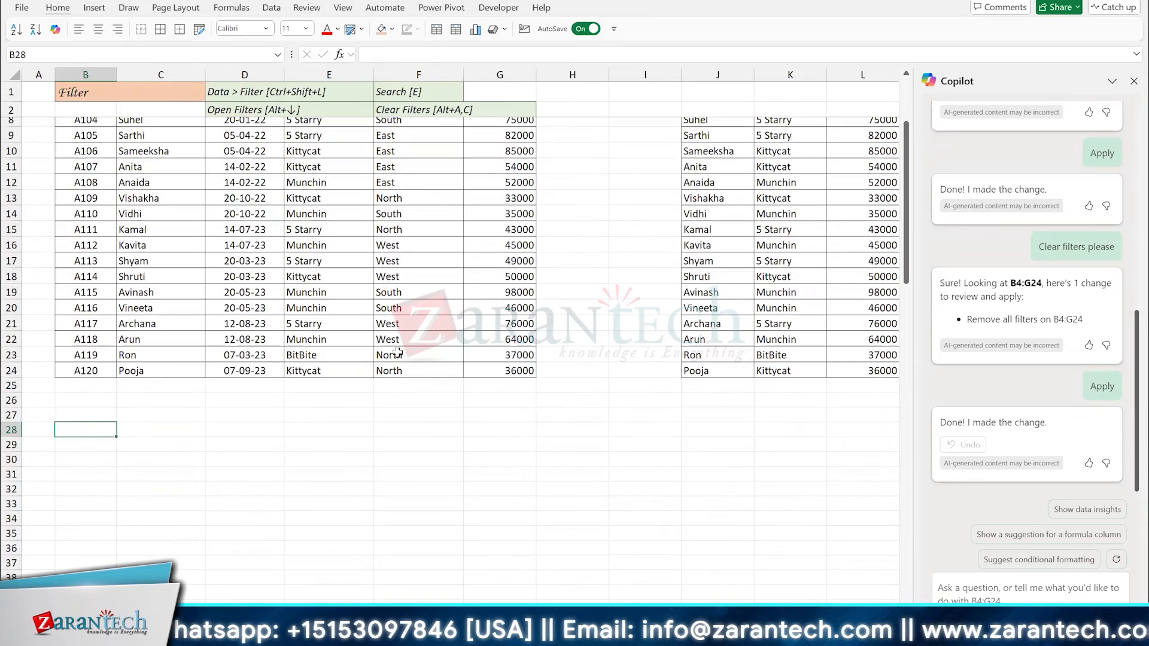
scroll(444, 303, "down", 1)
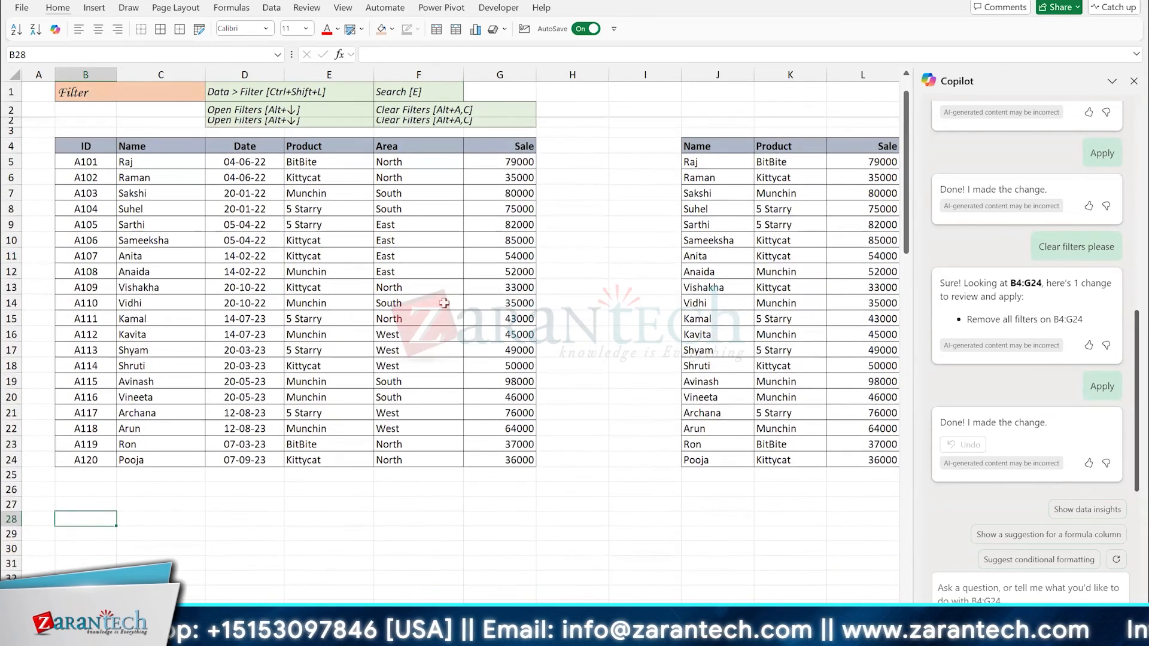
- Try inserting a single blank row at row 17 of the data table and undo the insertion
left_click(443, 339)
key("alt+d")
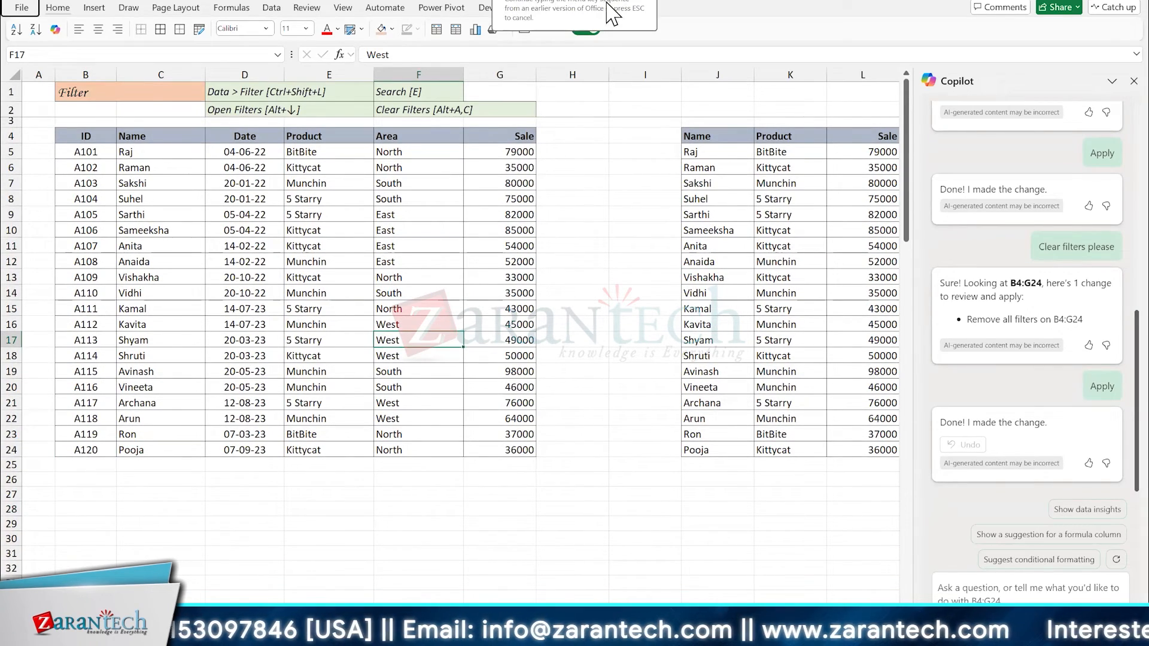
key("r")
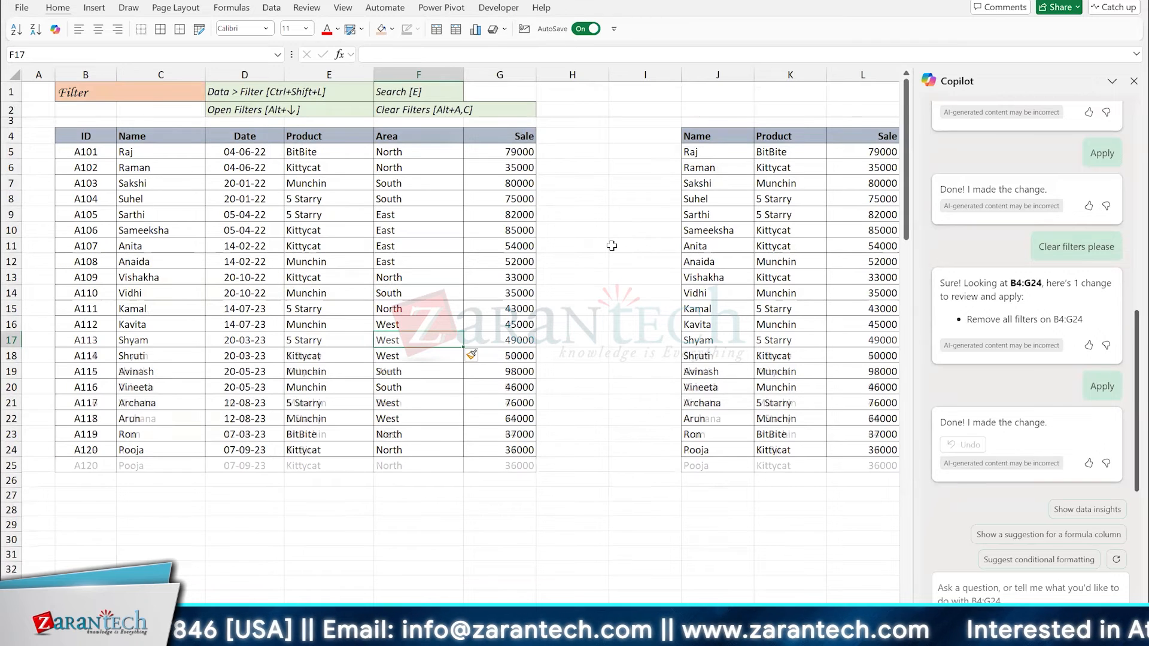
key("ctrl+z")
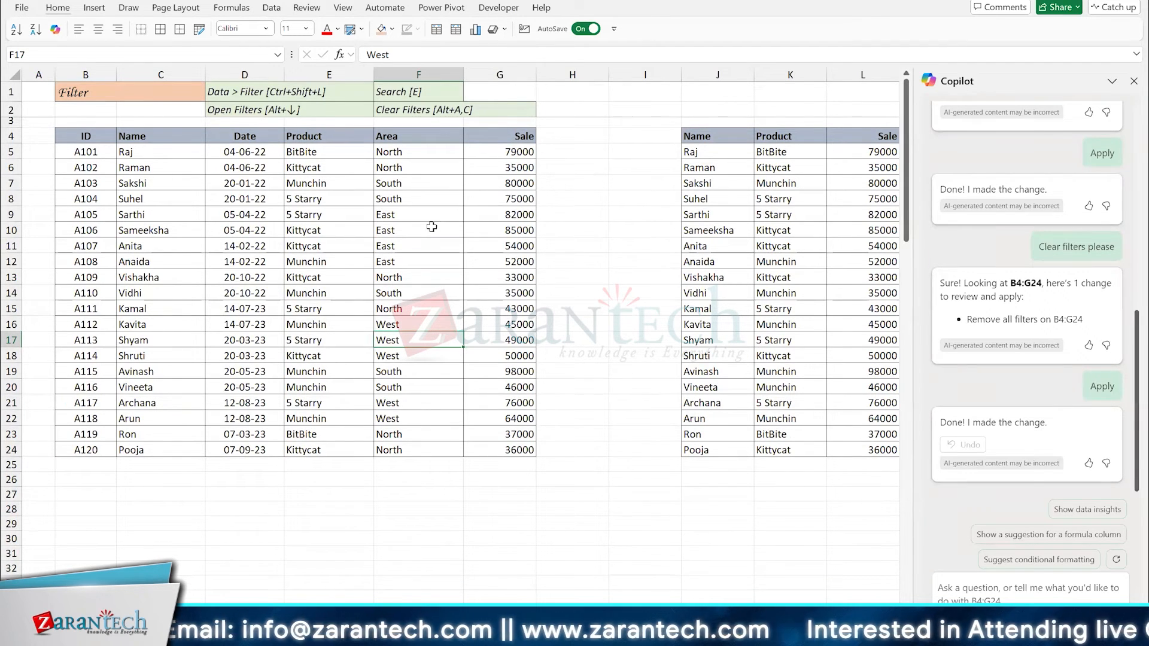
- Try inserting blank rows at C10, C15 and C20 in one operation and undo the insertion
left_click(175, 228)
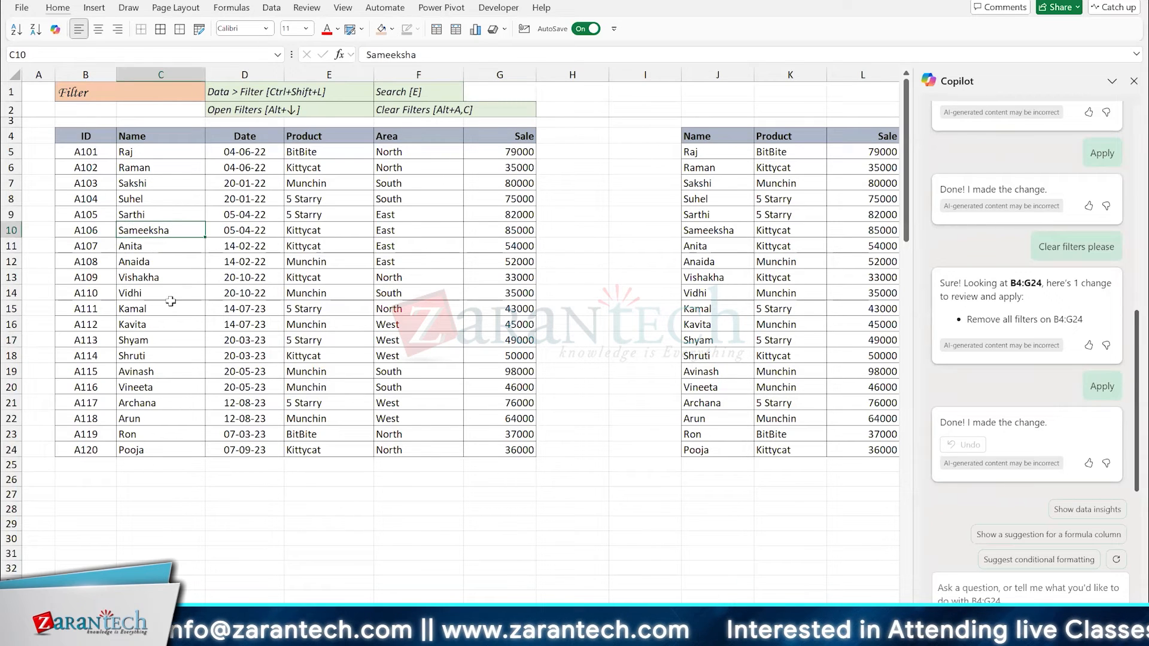
left_click(156, 305, "ctrl")
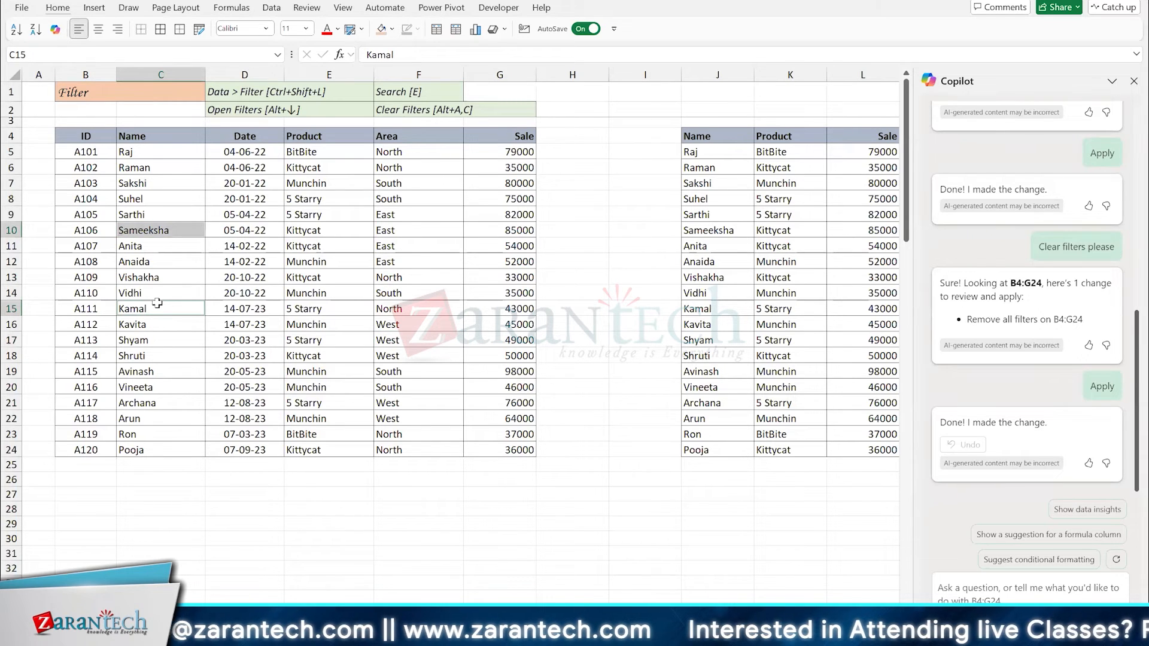
left_click(161, 384, "ctrl")
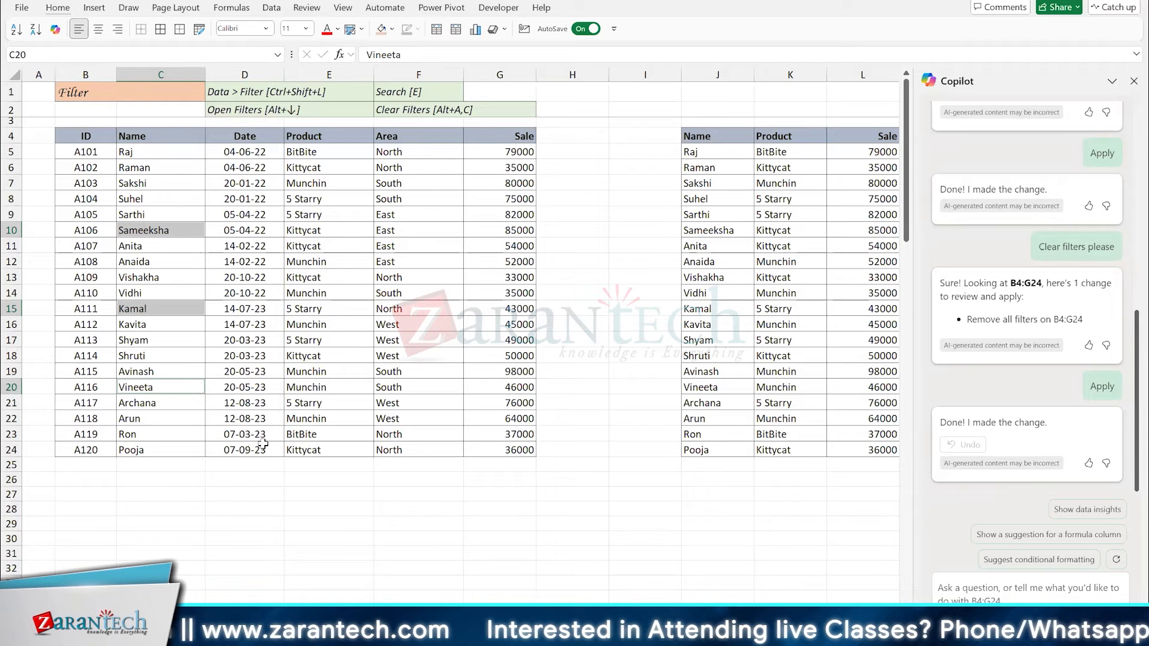
key("alt+i")
key("r")
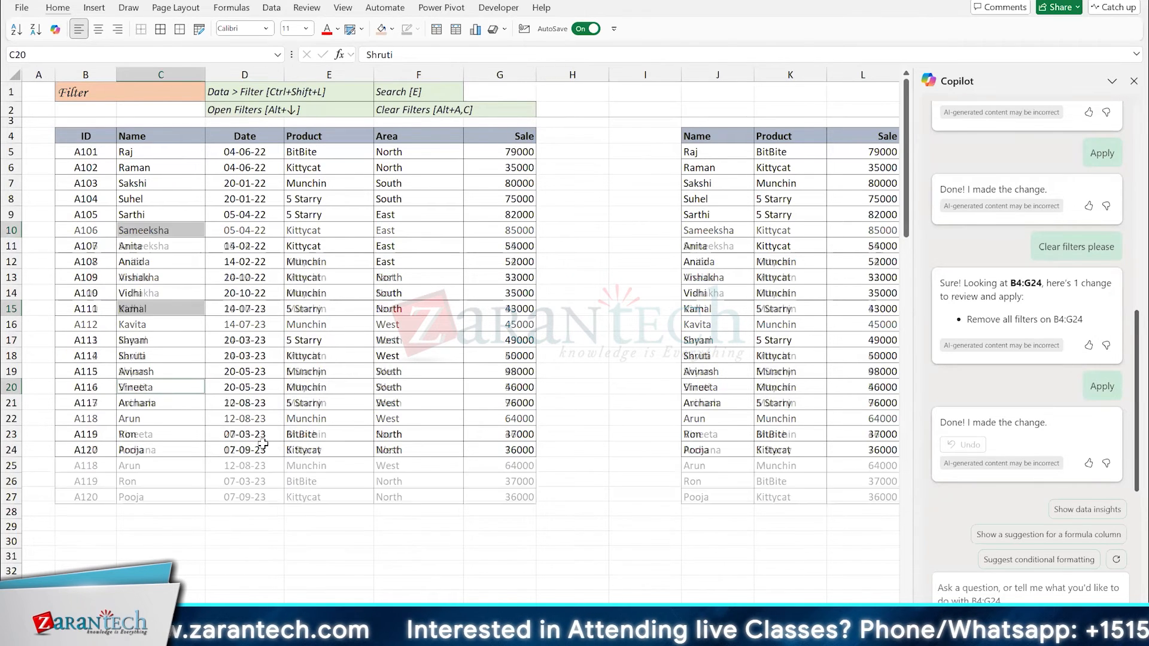
key("ctrl+z")
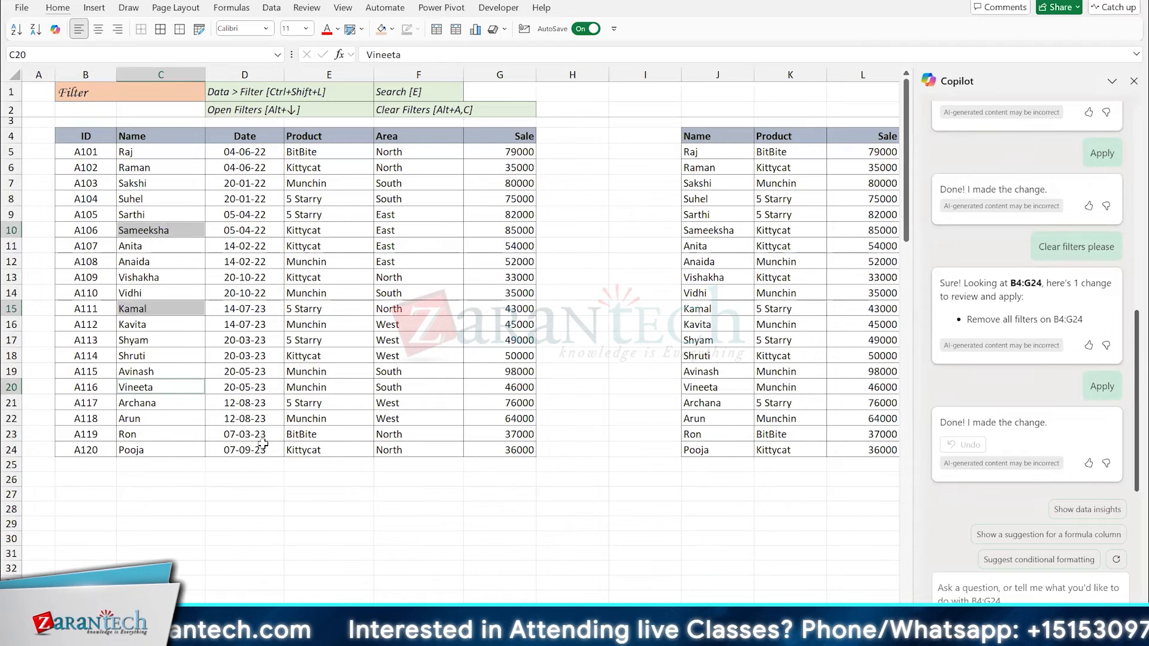
- Try inserting a blank column at the Sale column (G) and undo the insertion
left_click(512, 294)
key("alt+d")
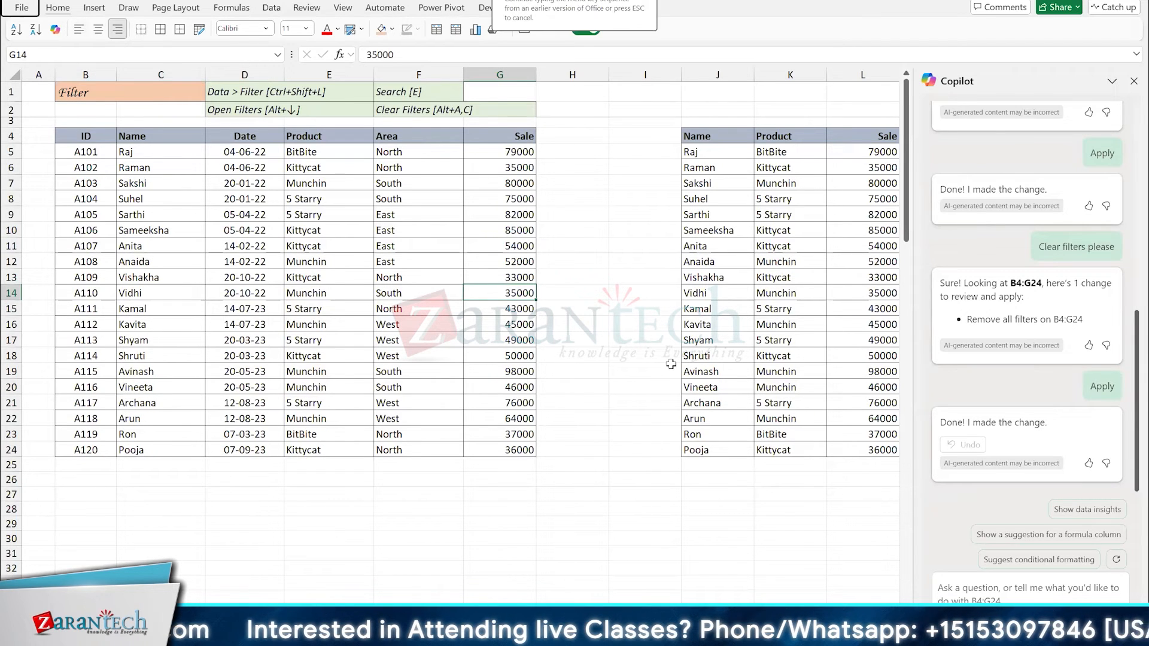
key("c")
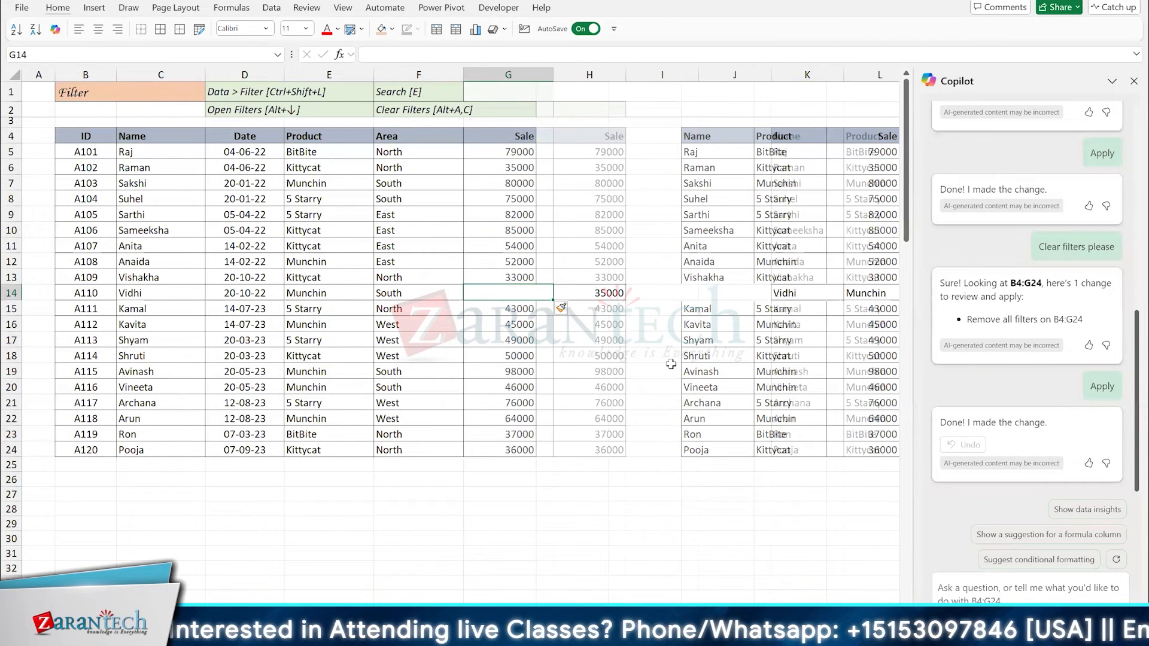
key("ctrl+z")
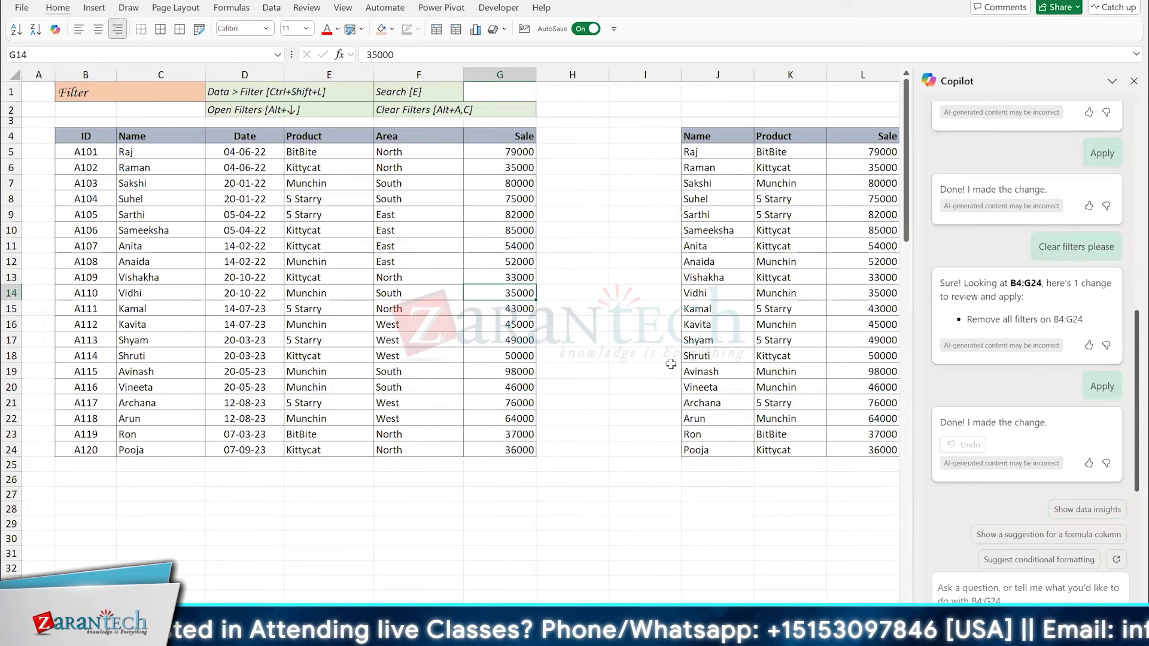
- Try inserting a new blank worksheet and delete it again
left_click(423, 248)
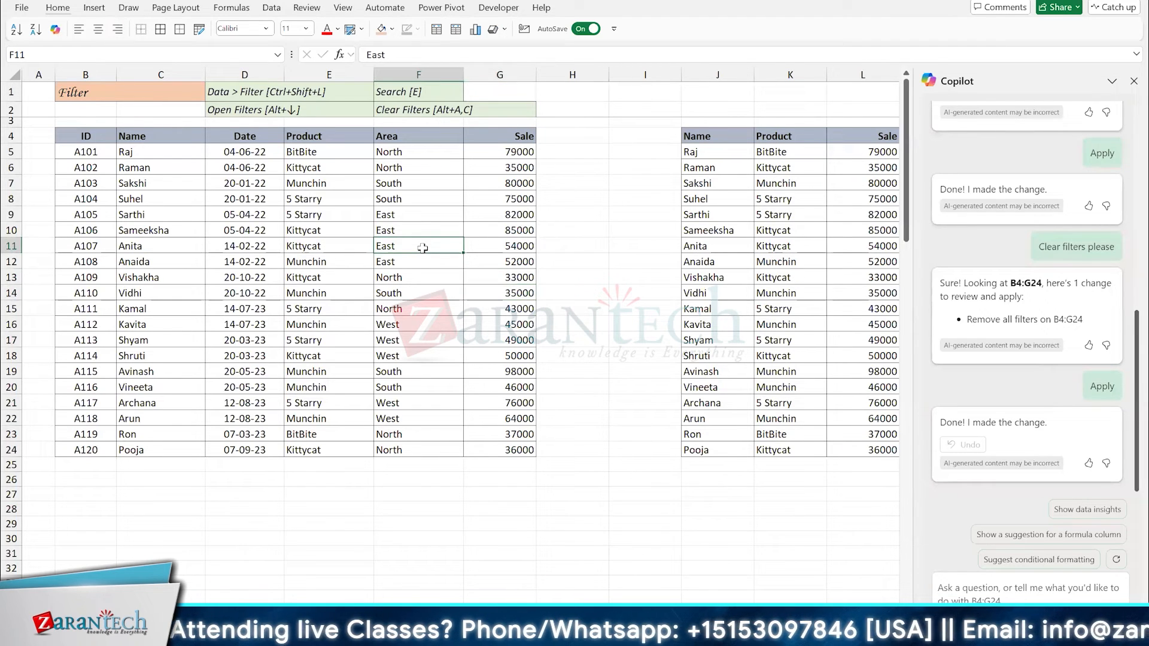
key("shift+F11")
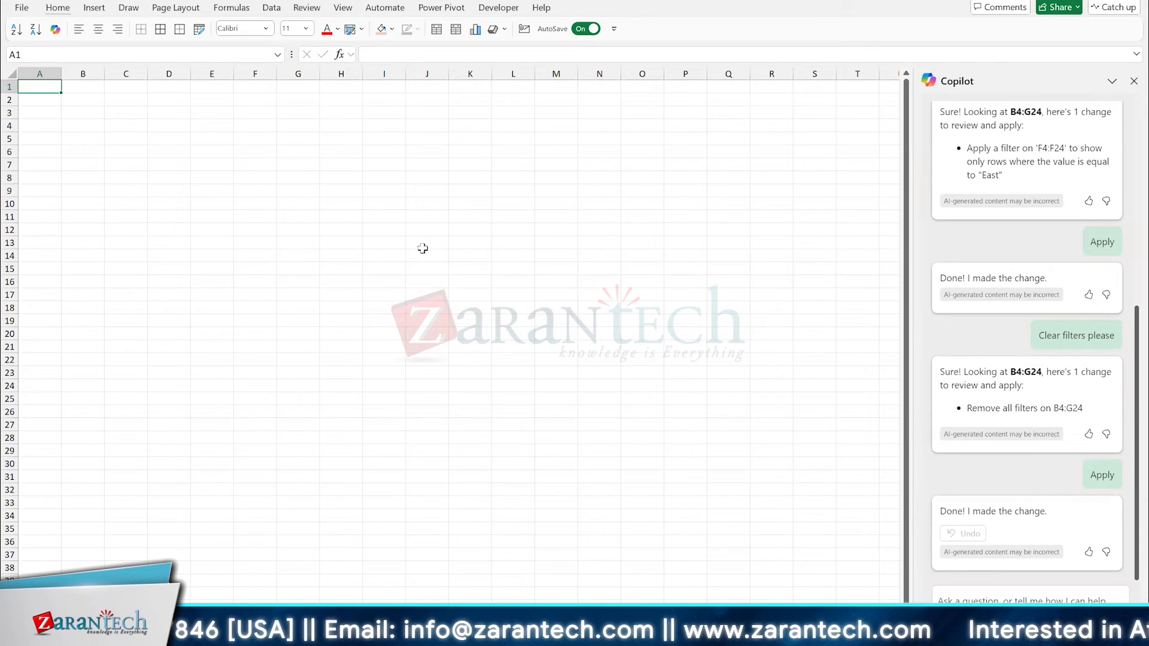
key("alt+d")
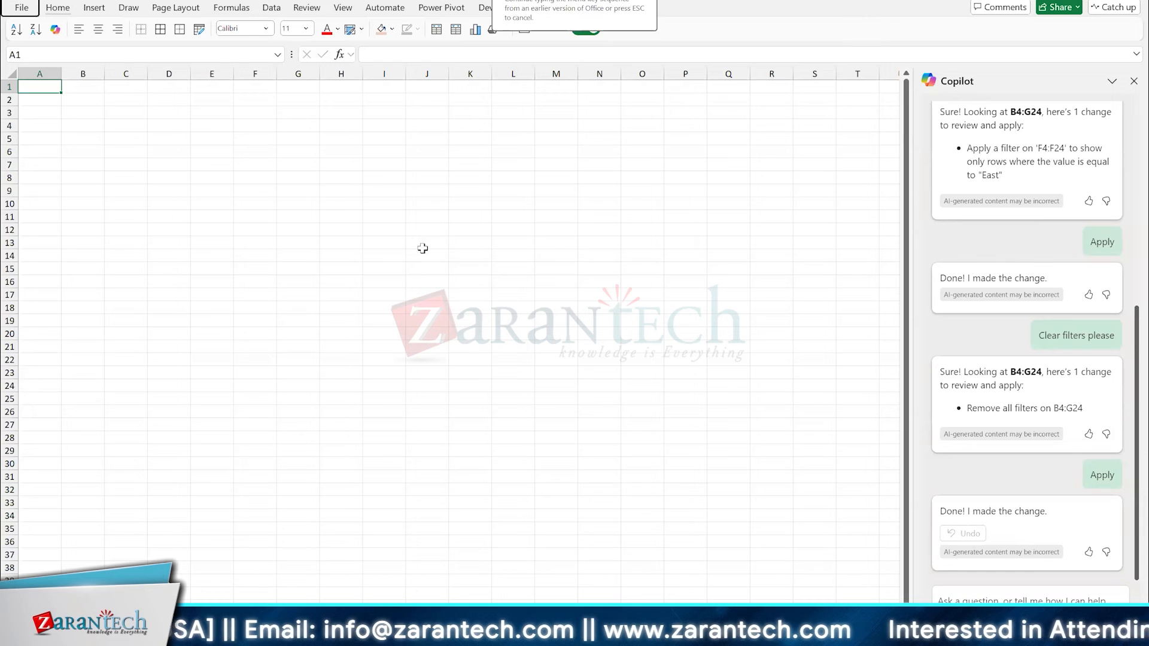
key("l")
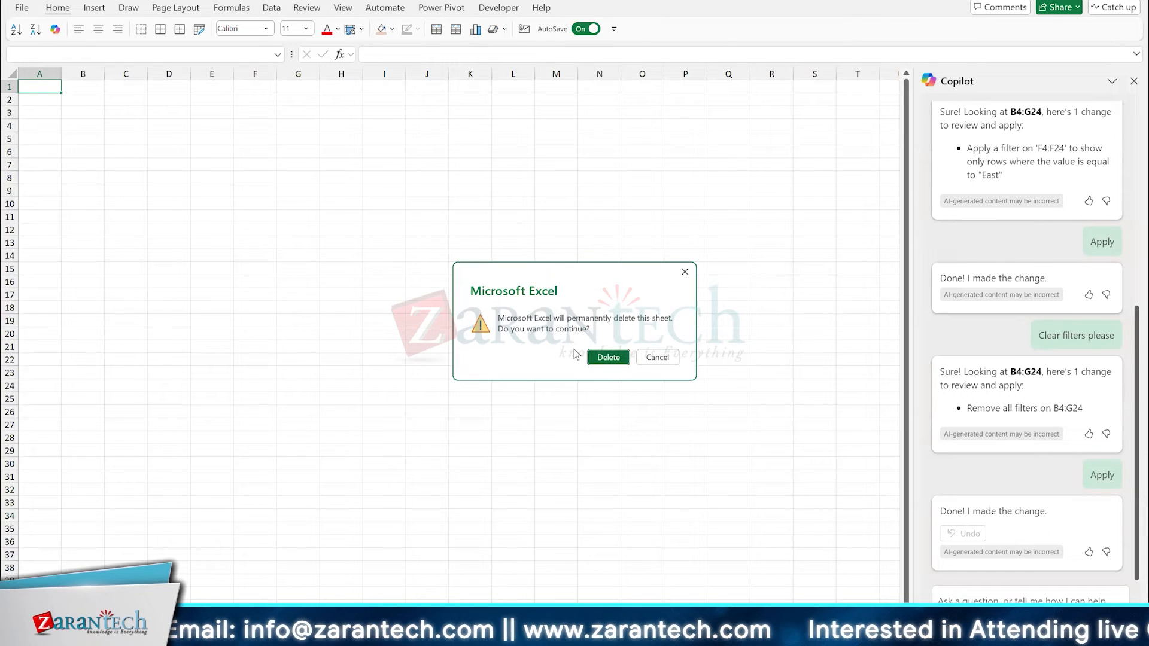
left_click(594, 357)
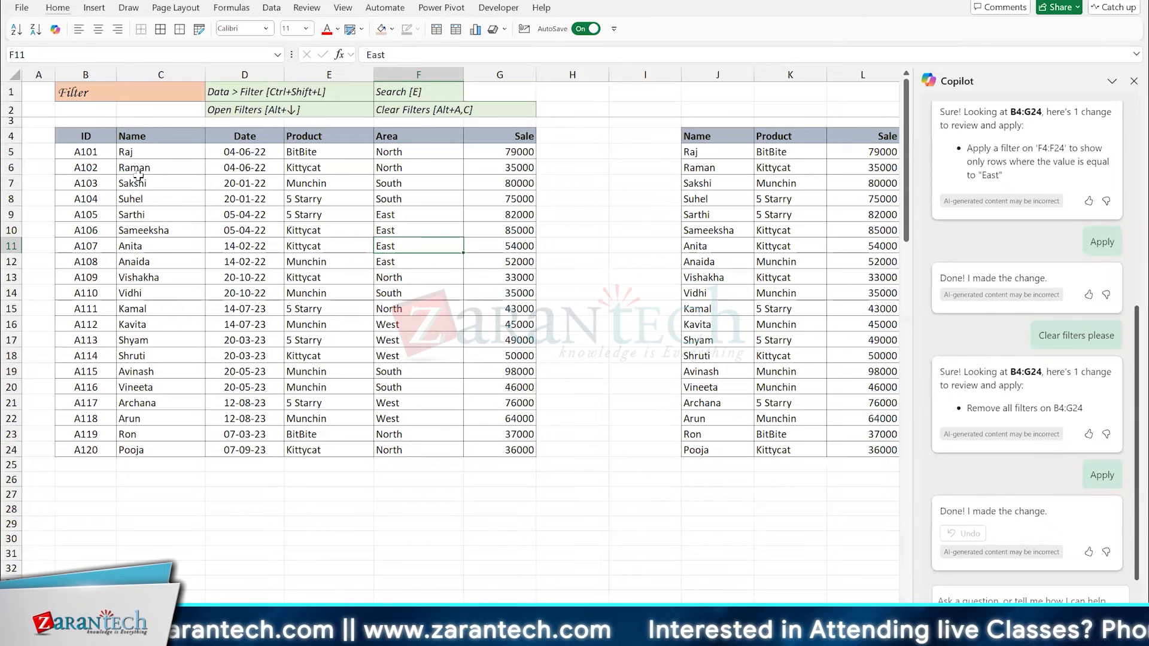
- Copy the table's header row B4:G4 to row 29, starting at B29
left_click(100, 135)
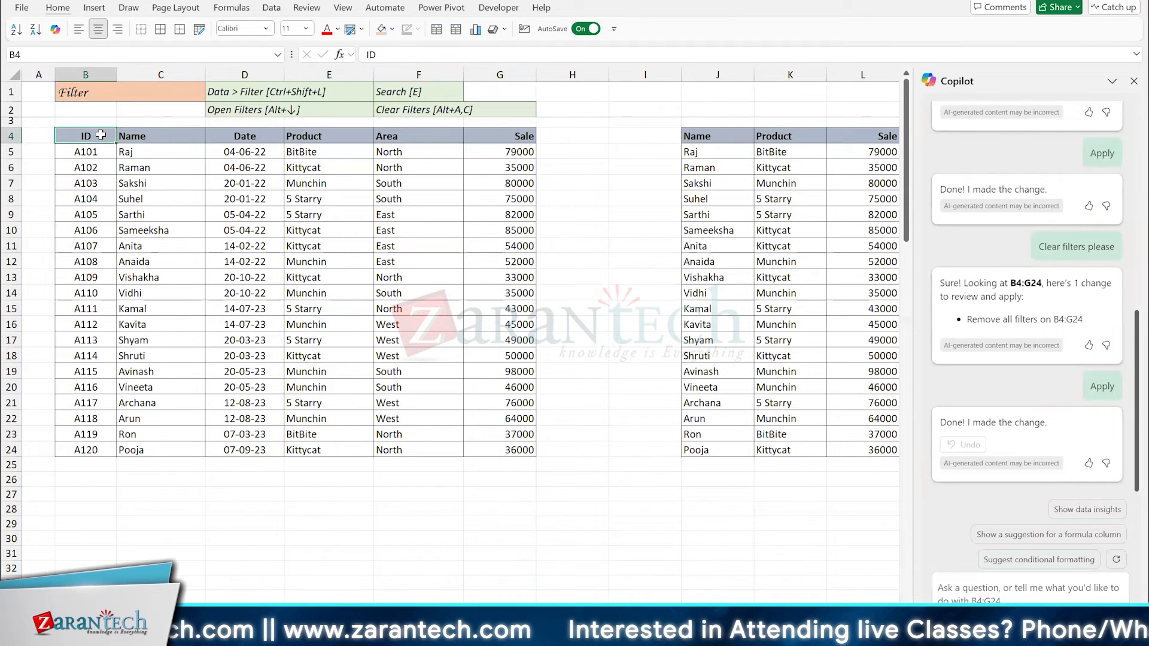
key("ctrl+shift+Right")
key("ctrl+c")
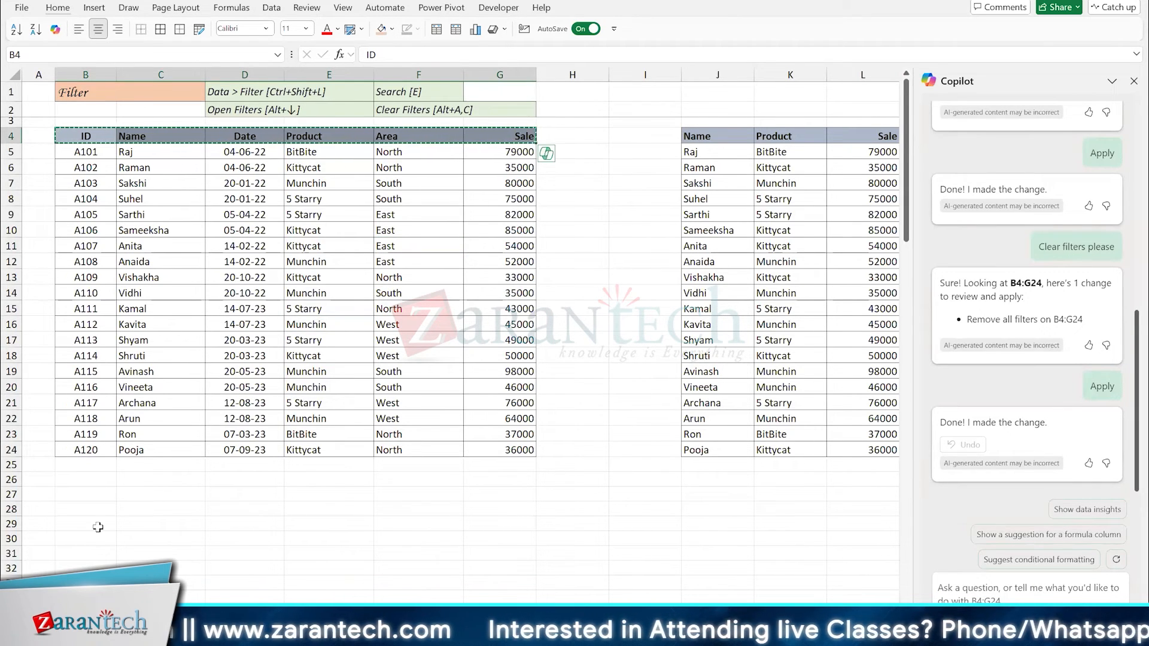
left_click(98, 526)
key("ctrl+v")
- Copy the Area value West from F21 into F26 as the filter criterion
left_click(400, 405)
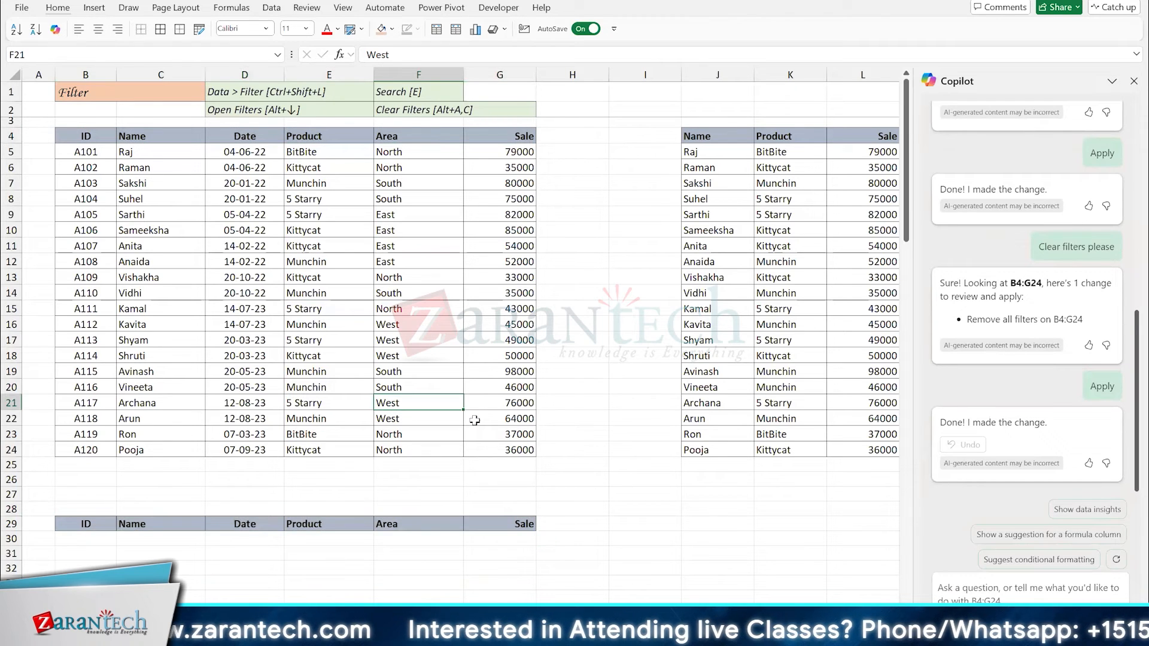
key("ctrl+c")
key("Down")
key("Down")
key("Down")
key("Down")
key("Down")
key("Return")
- Enter the syntax note FILTER(Output, Input=Value) in cell B26
key("Down")
key("Down")
key("Down")
key("Left")
key("Left")
key("Left")
key("Left")
key("Up")
key("Up")
key("Up")
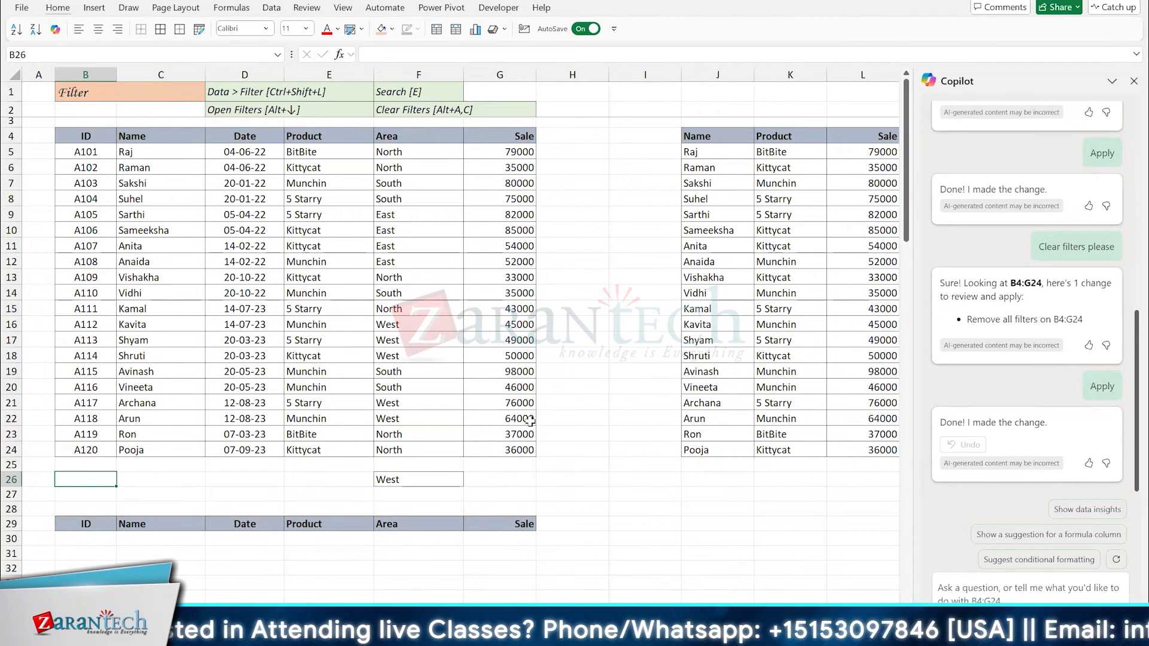
type("FILT")
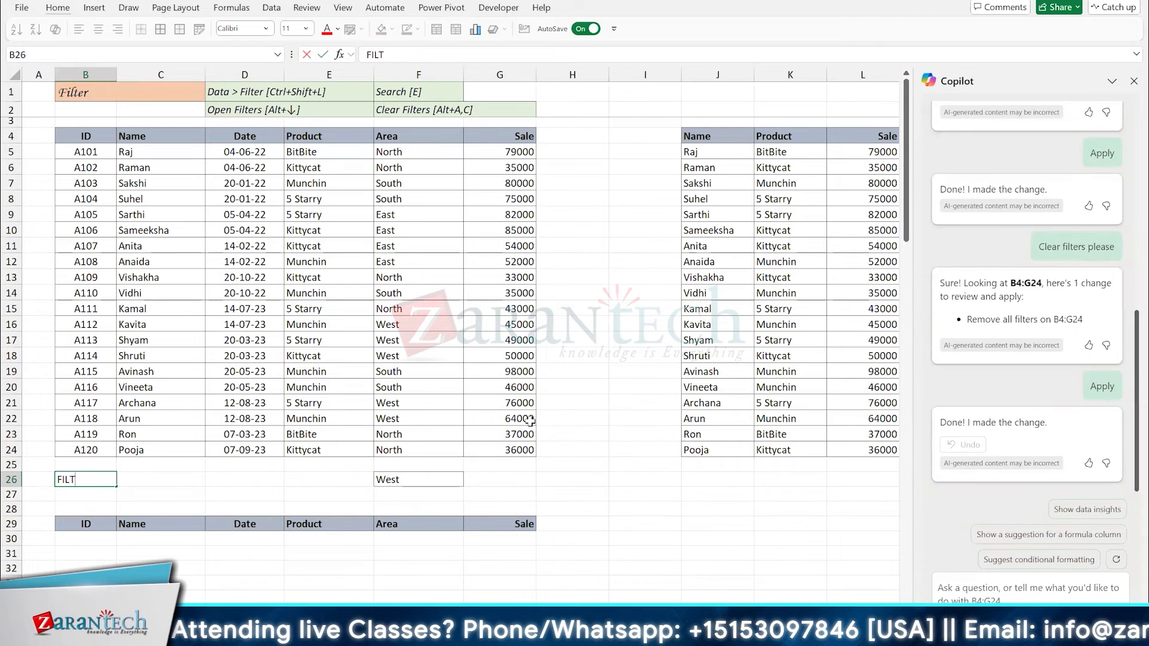
type("ER(Output, Input=Value")
key("Return")
- Left-align the FILTER syntax note in B26
key("Down")
key("Down")
key("Down")
key("Up")
key("Up")
key("Up")
key("Up")
key("Up")
key("Down")
key("alt")
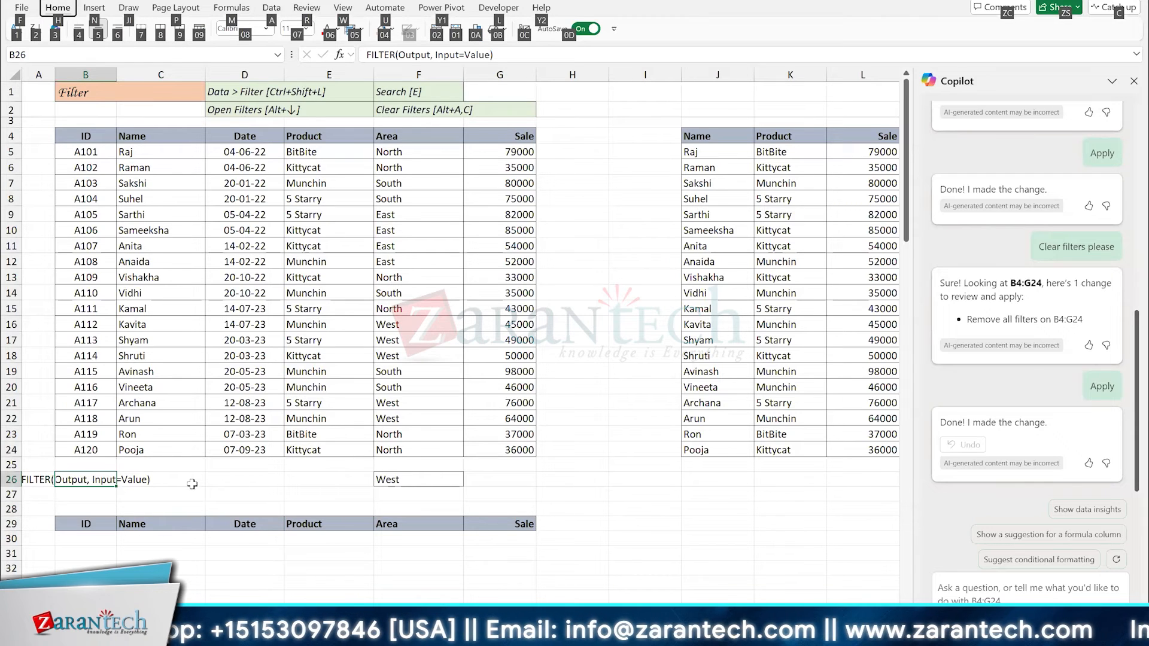
key("Escape")
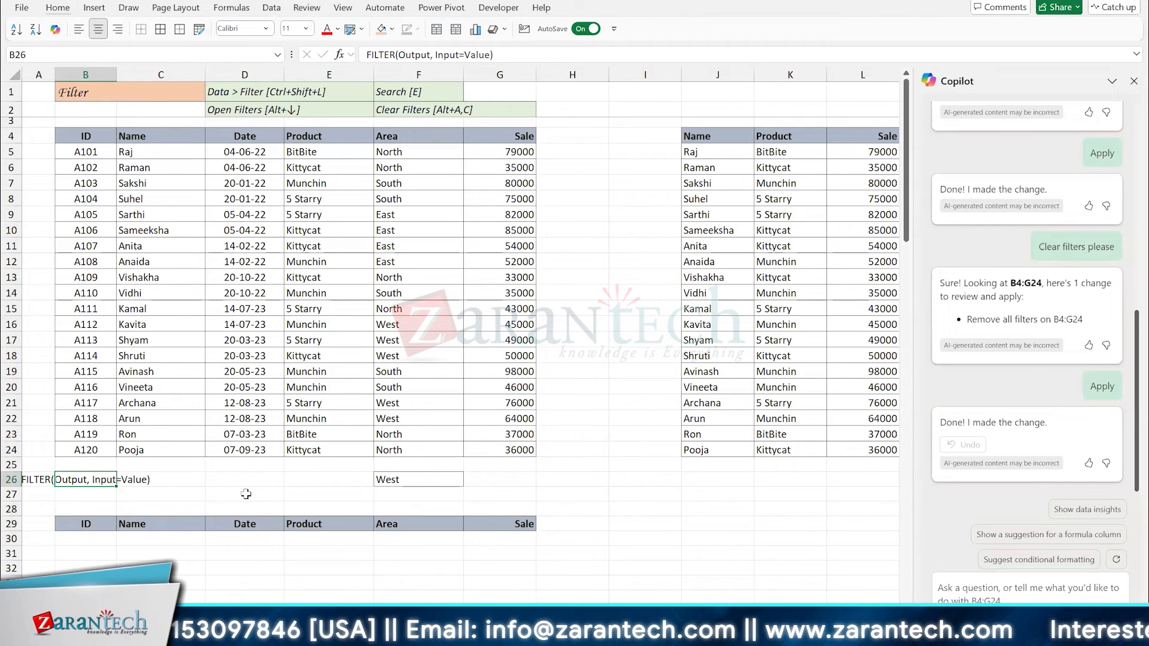
left_click(90, 539)
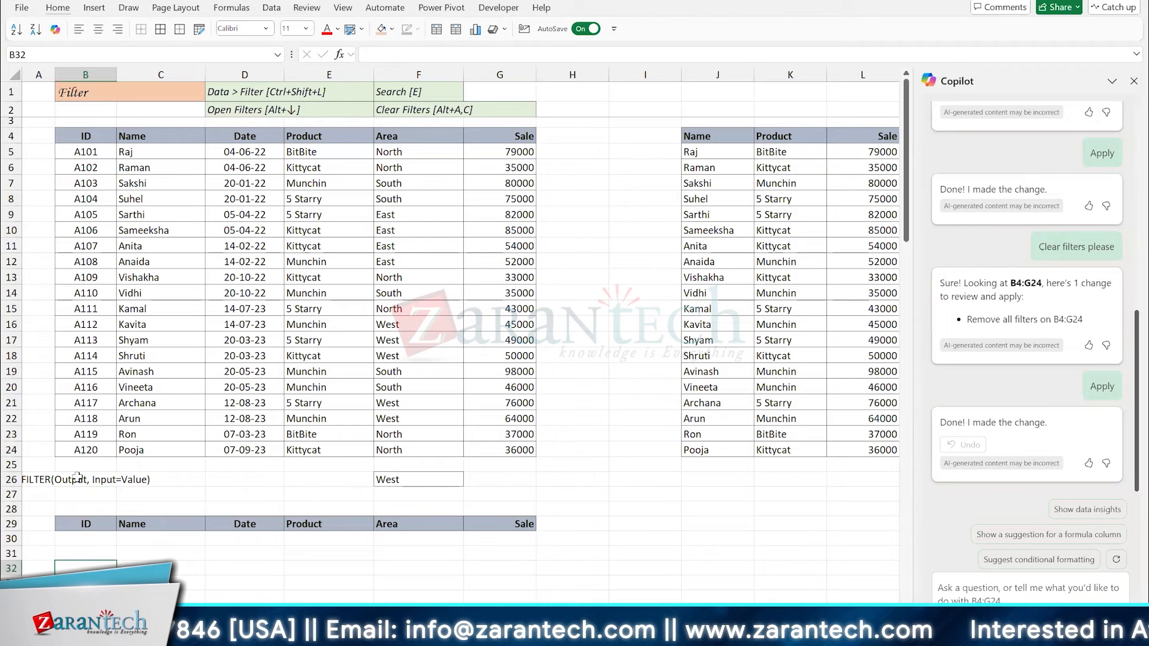
left_click(76, 478)
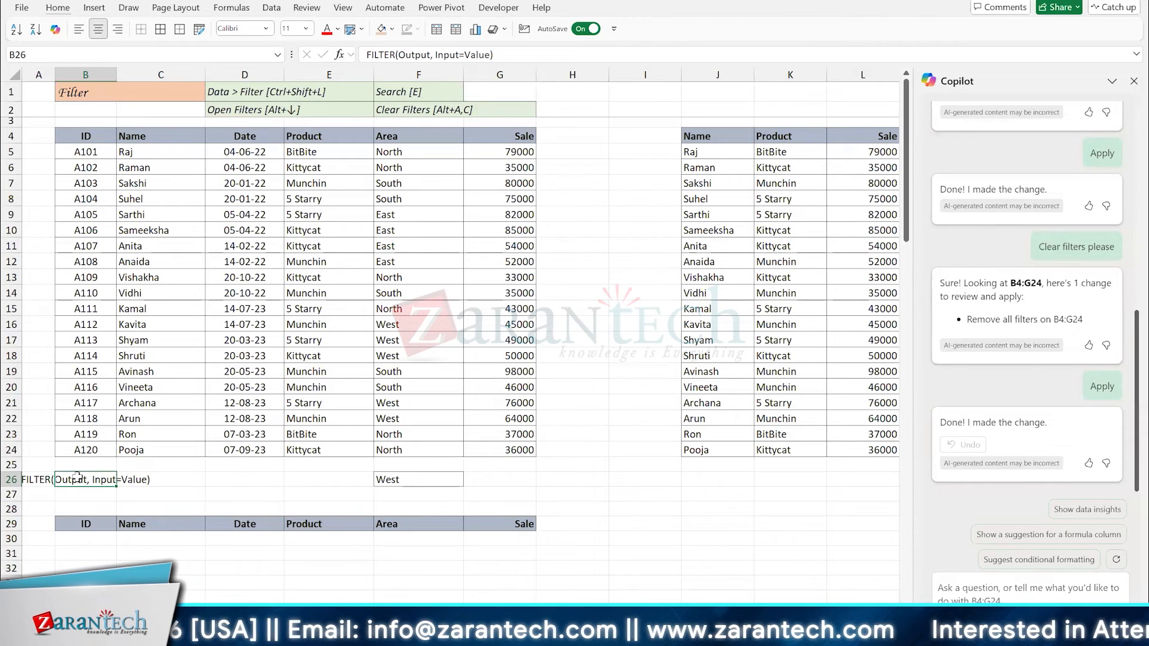
left_click(79, 29)
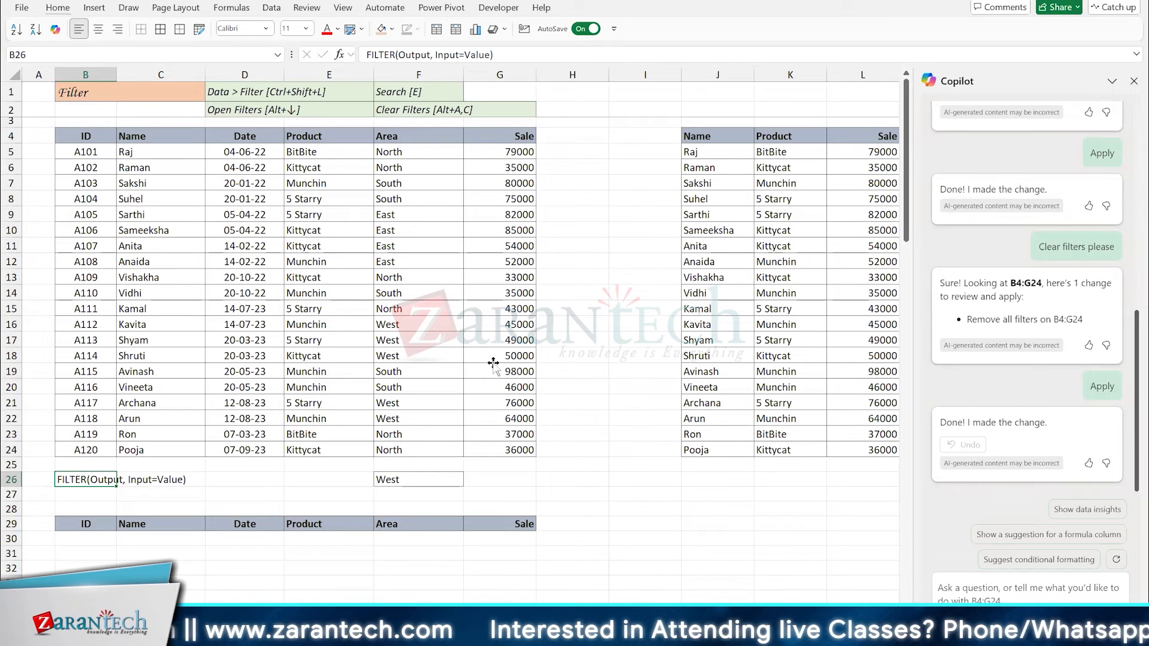
- Try inserting a single blank cell at G19, shifting the row's cells right, and undo the insertion
left_click(515, 367)
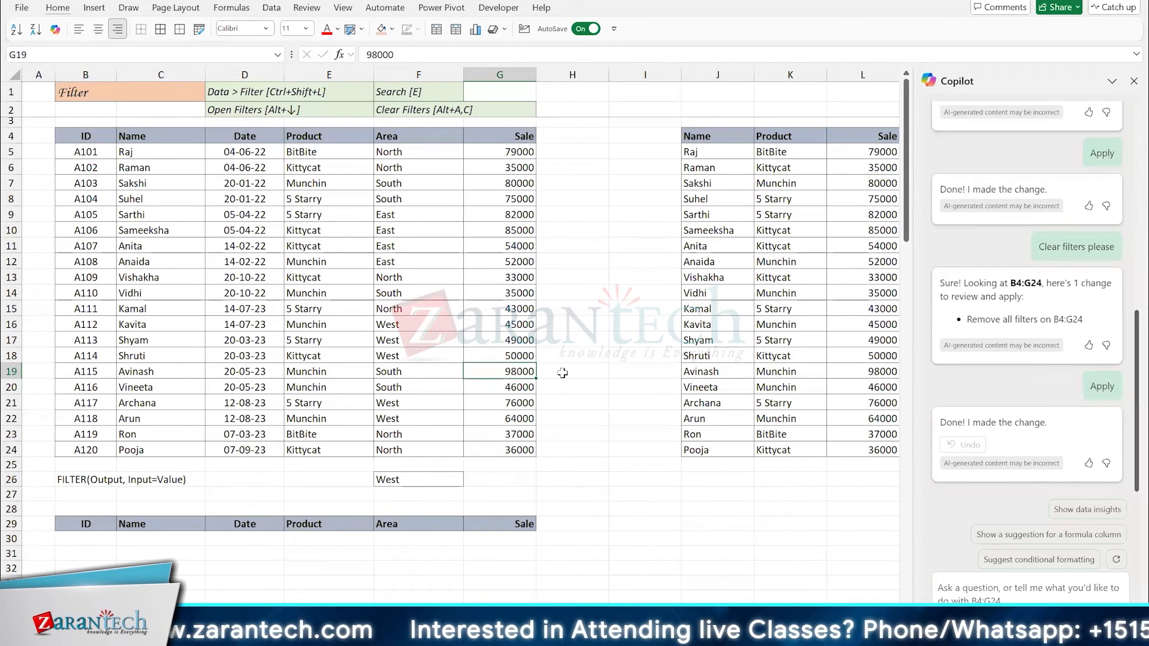
key("alt+i")
key("c")
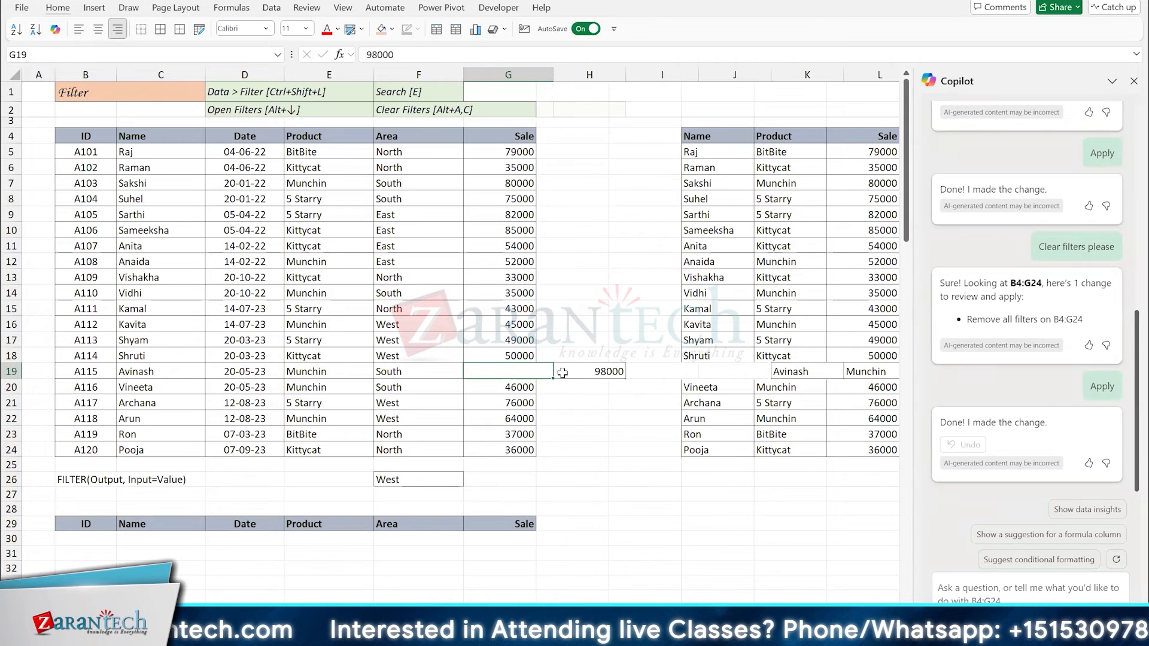
key("ctrl+z")
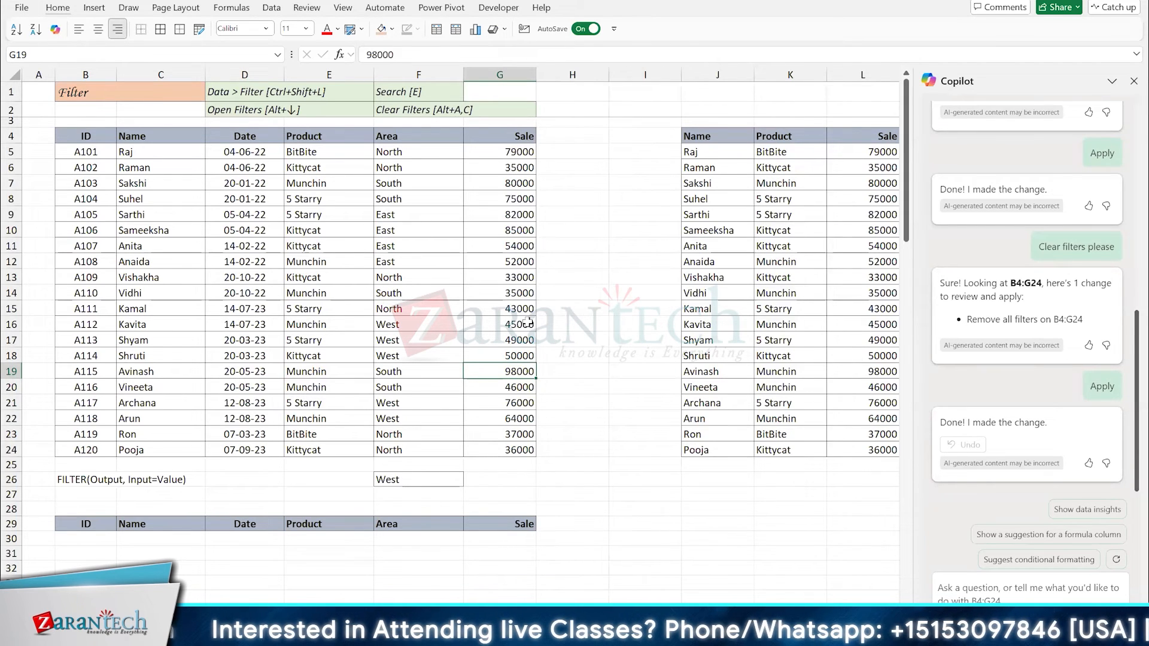
- Enter =FILTER(B5:G24, F5:F24=F26) in B30 to list the table rows whose Area matches F26
left_click(89, 538)
type("=filt")
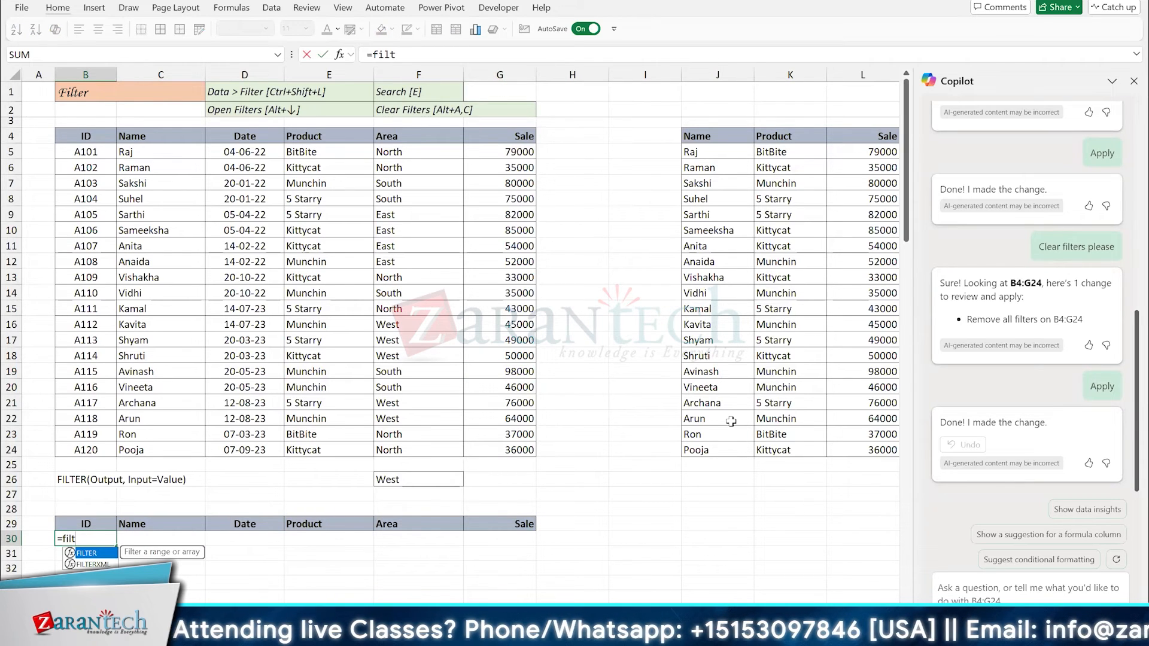
key("Tab")
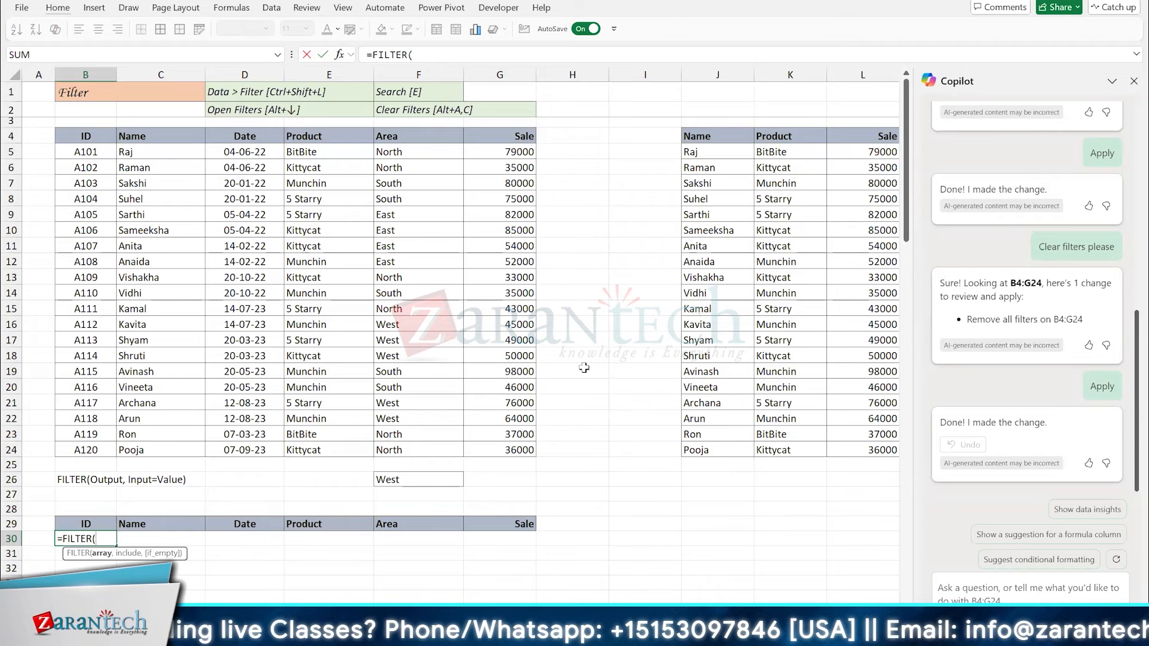
left_click_drag(81, 150, 492, 445)
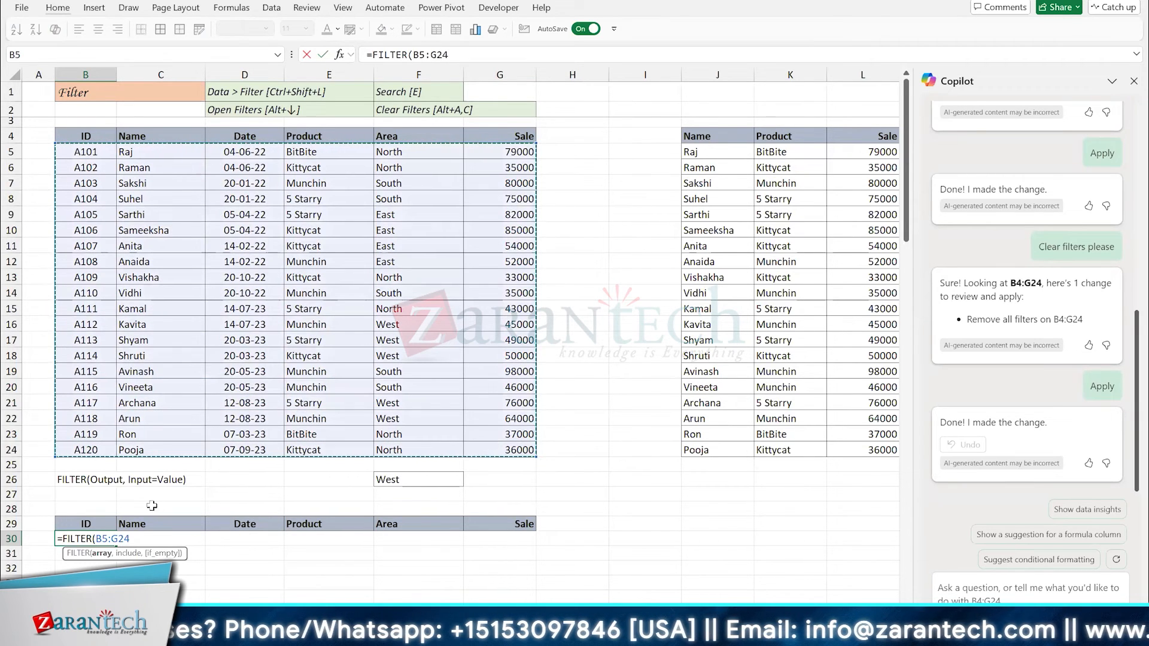
type(",")
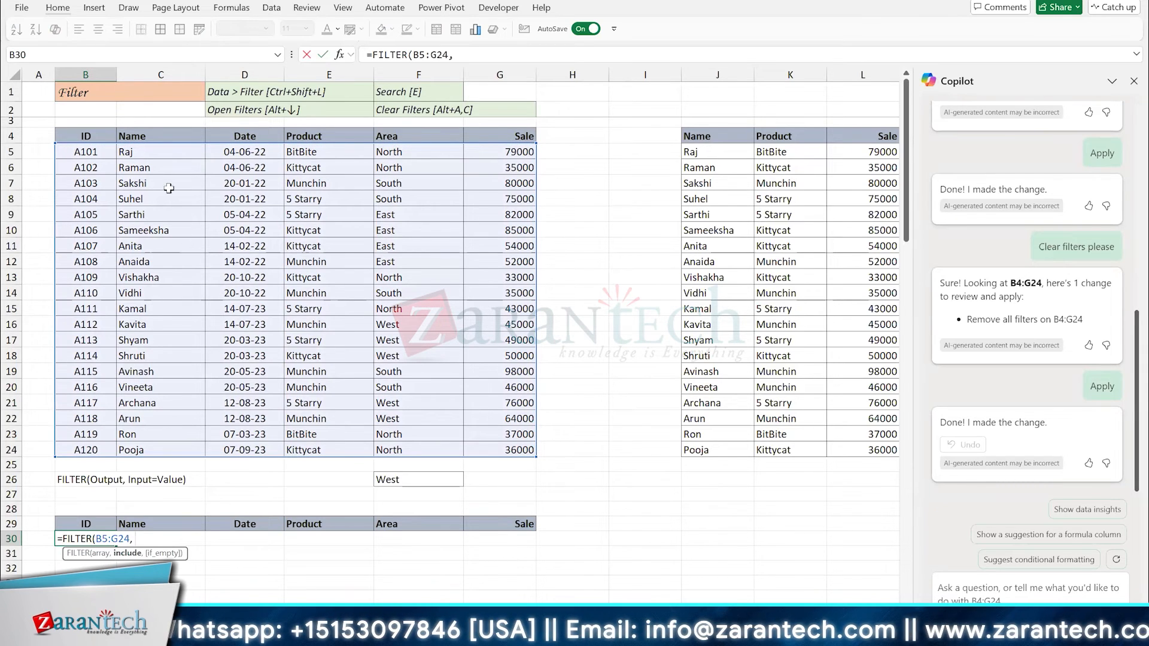
left_click_drag(159, 152, 155, 445)
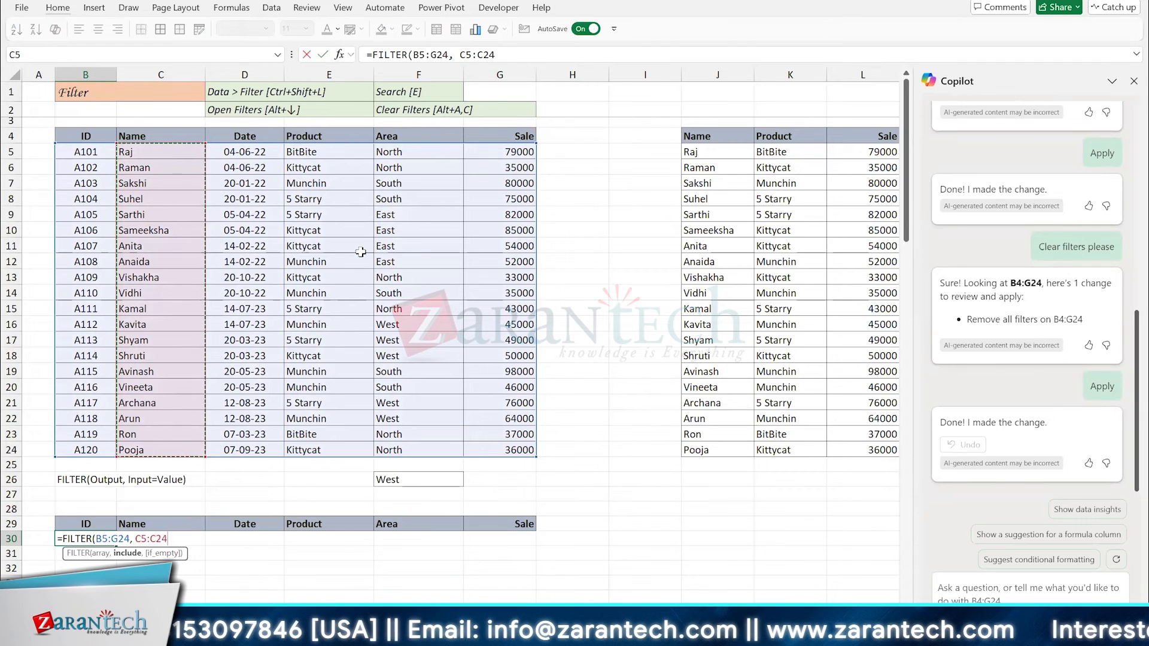
left_click_drag(397, 153, 397, 449)
type("=")
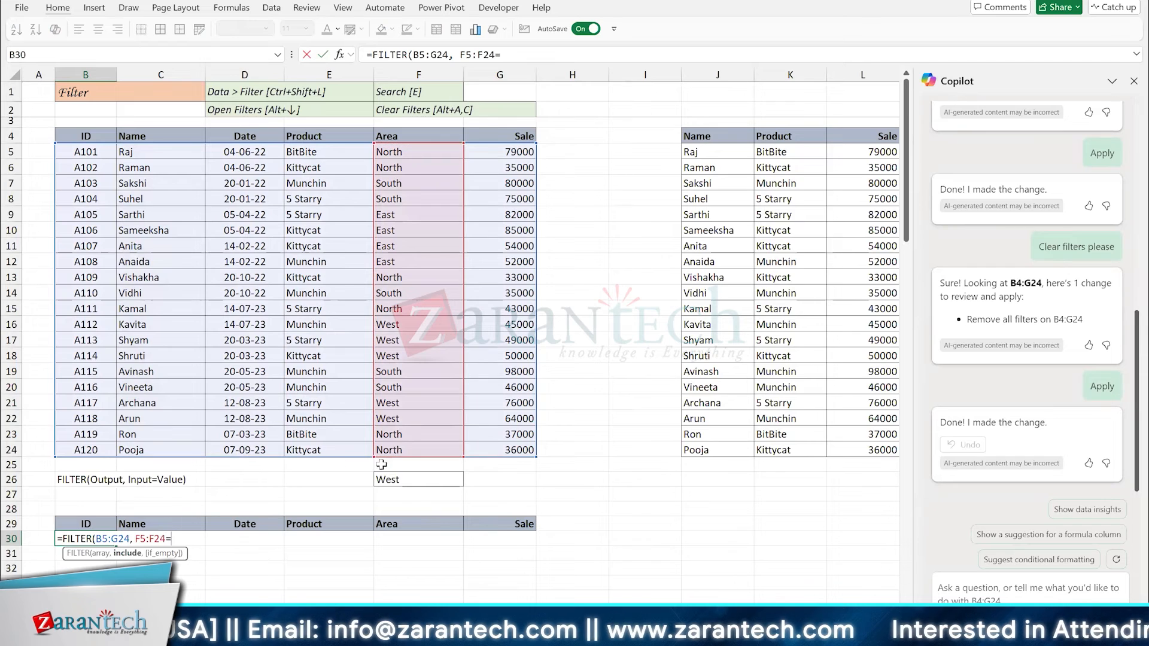
left_click(403, 479)
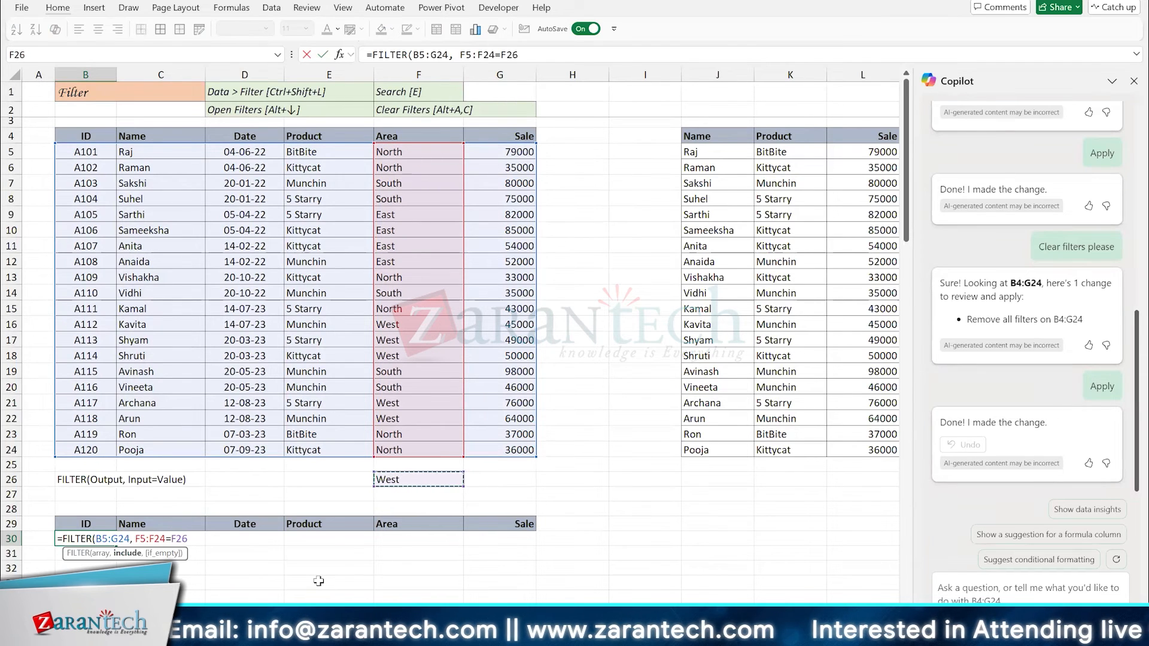
type(")")
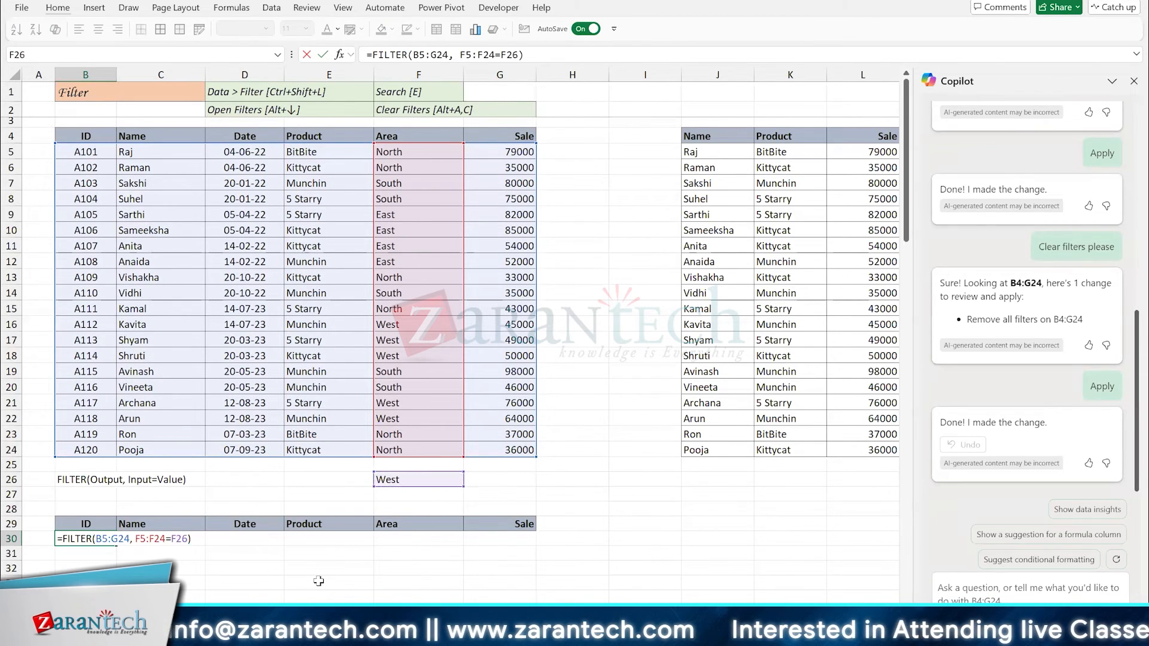
key("Return")
scroll(318, 581, "down", 5)
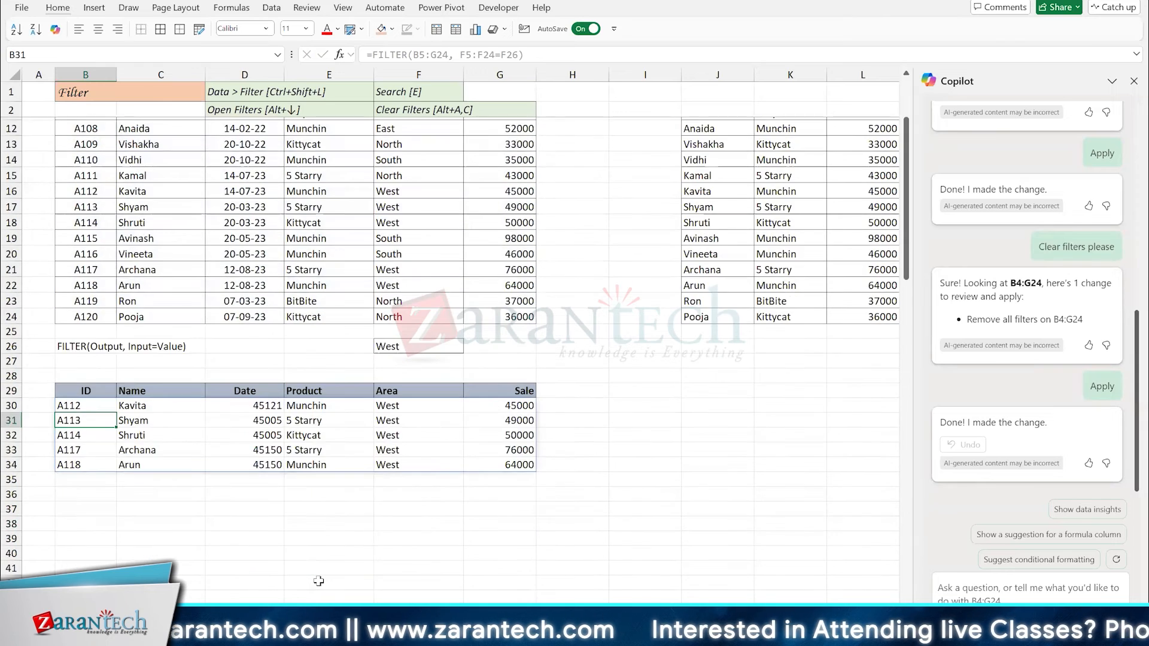
scroll(318, 581, "down", 2)
key("Up")
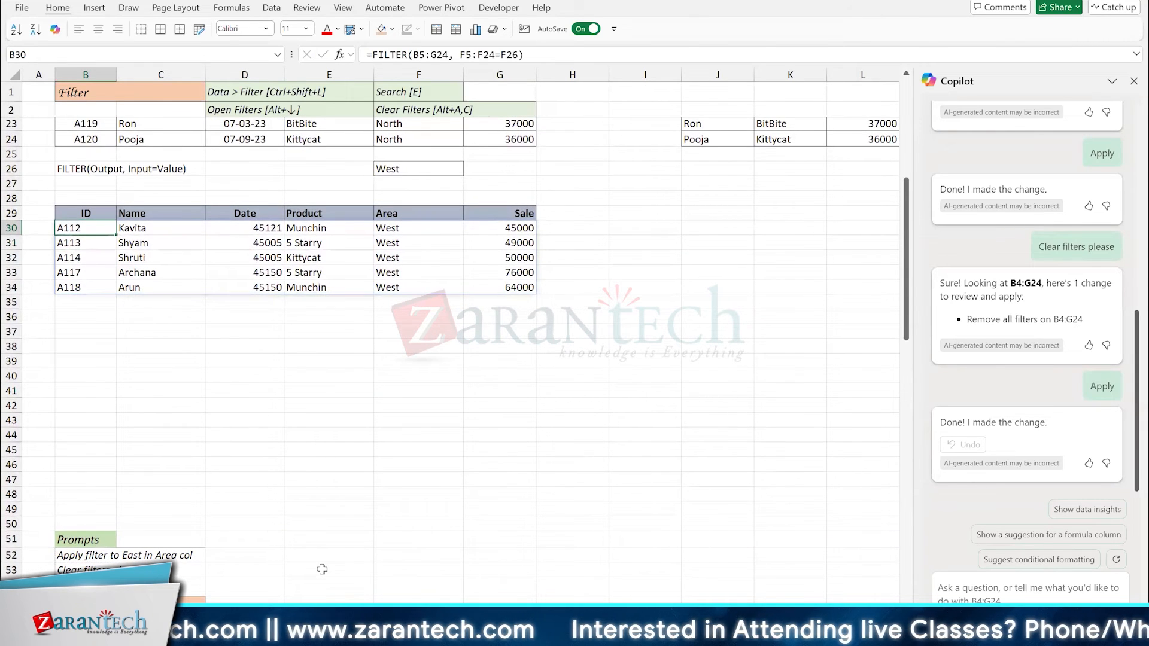
- Enter the test text "new" in E35 below the filtered results and in E33 inside the spill range
left_click(333, 307)
type("new")
key("Return")
key("Up")
key("Up")
key("Up")
key("ctrl+v")
key("Left")
key("Left")
key("Left")
key("Up")
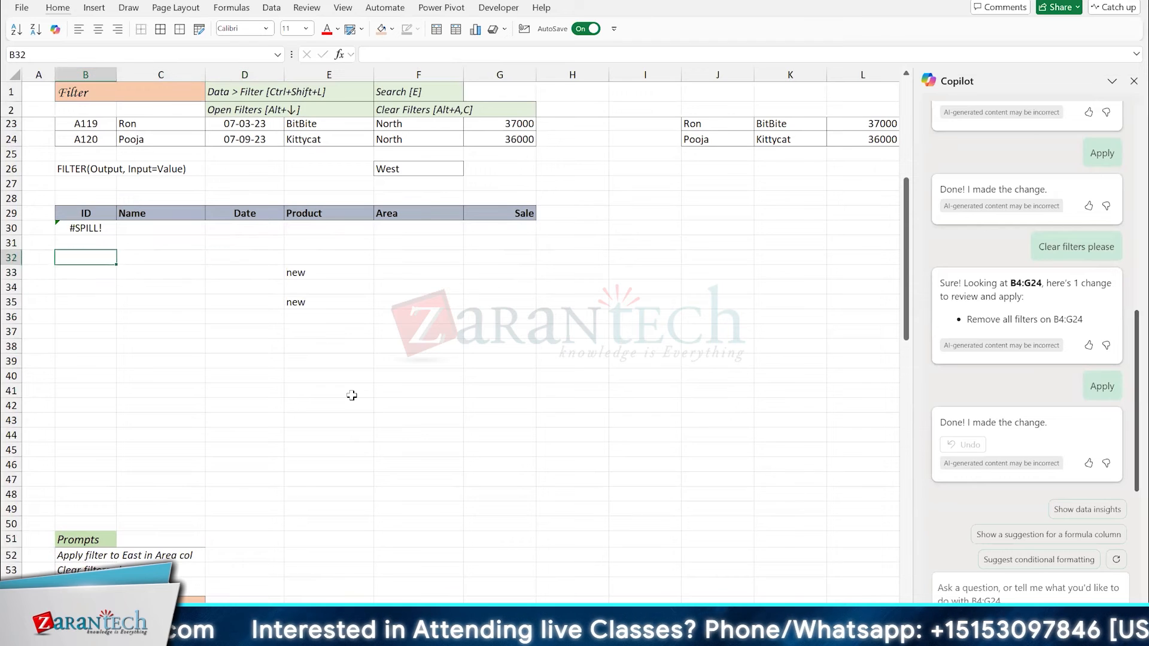
- Clear the "new" test entries from E35 and E33
key("Down")
key("Down")
key("Down")
key("Right")
key("Right")
key("Right")
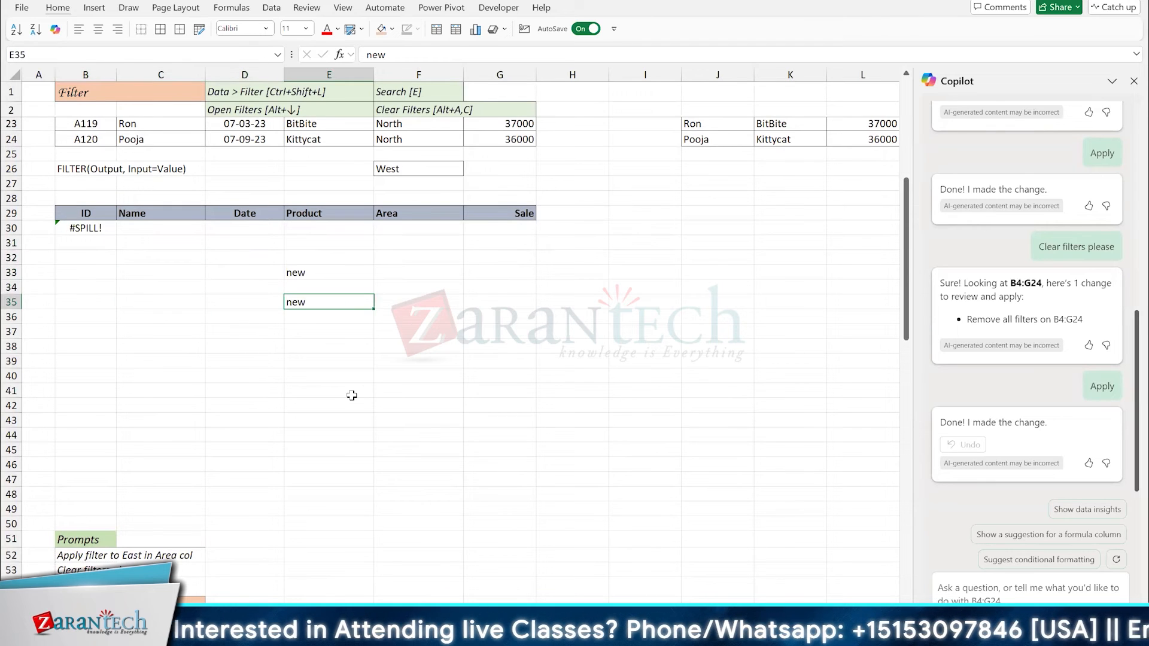
key("Delete")
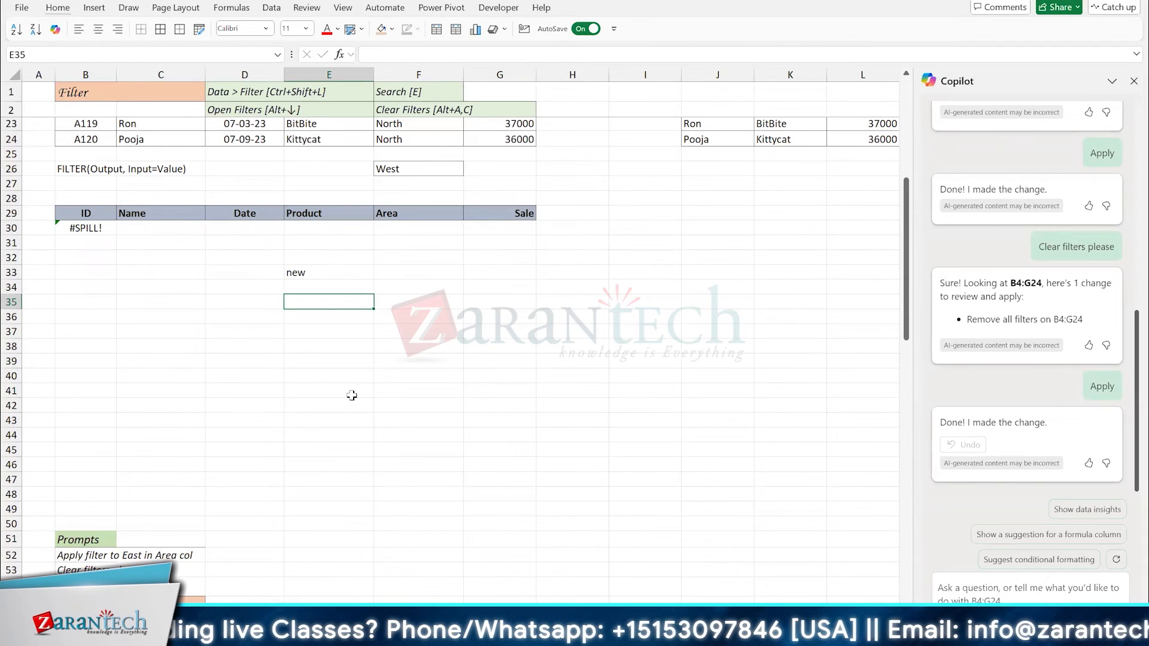
left_click(299, 274)
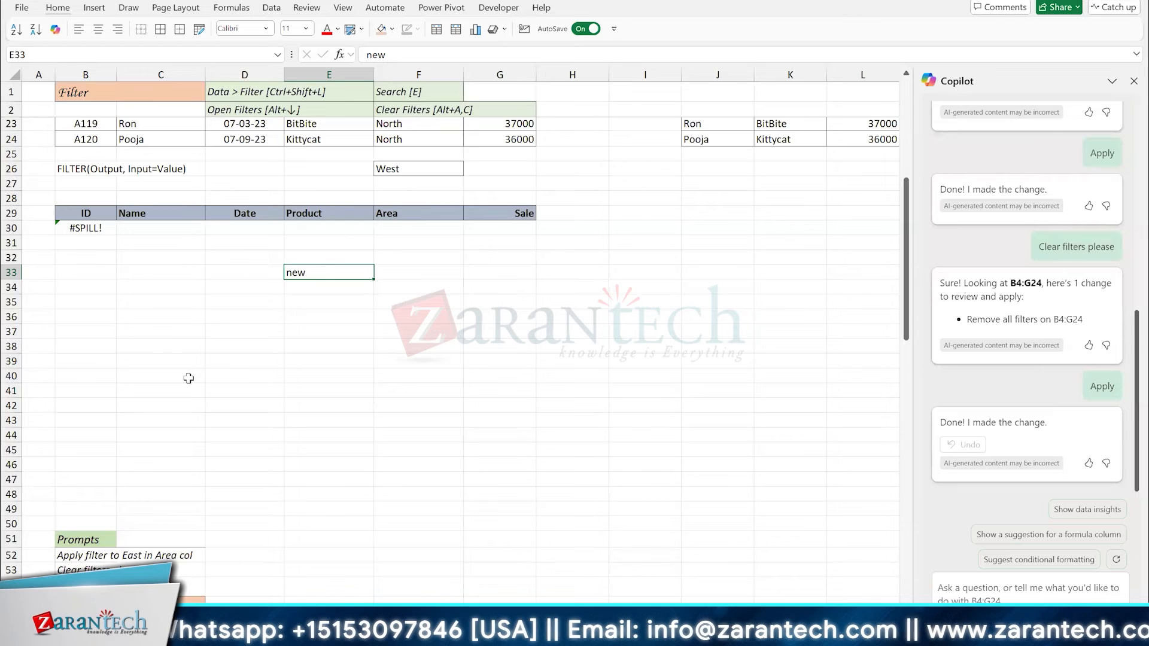
key("Delete")
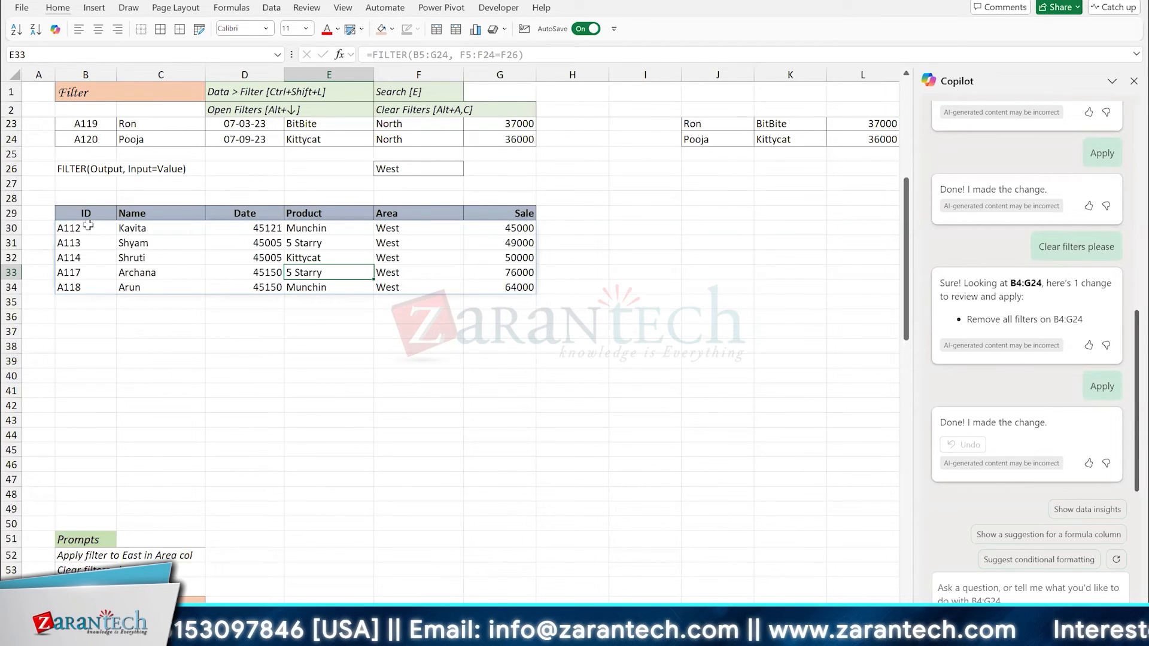
left_click(88, 225)
scroll(254, 321, "up", 4)
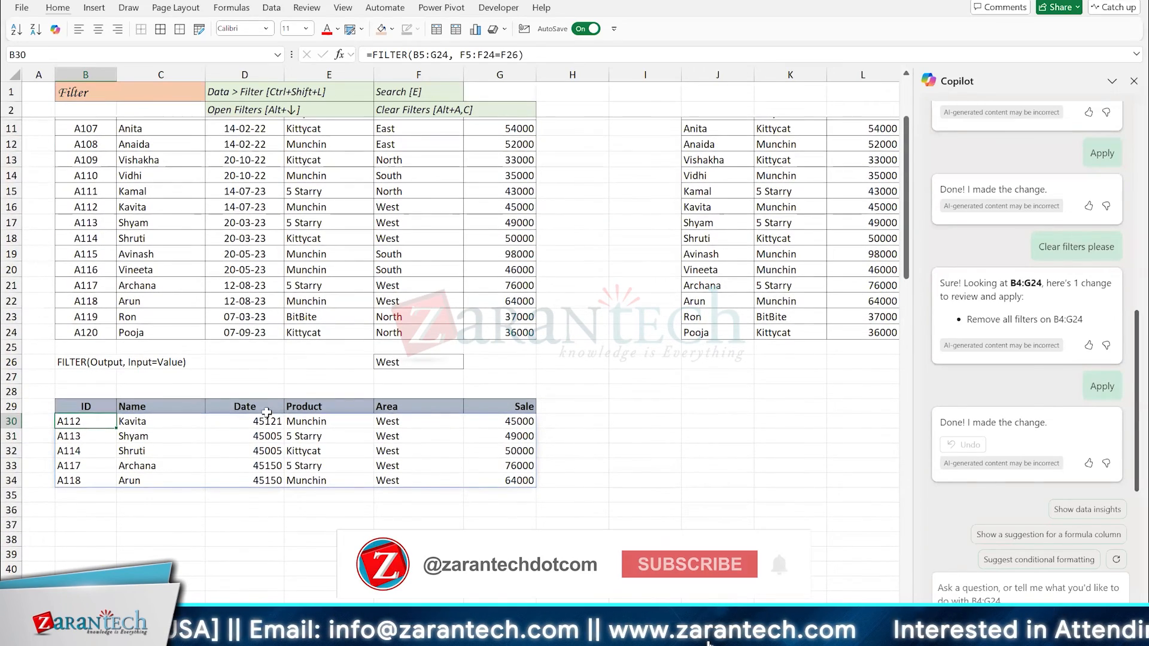
scroll(258, 422, "down", 5)
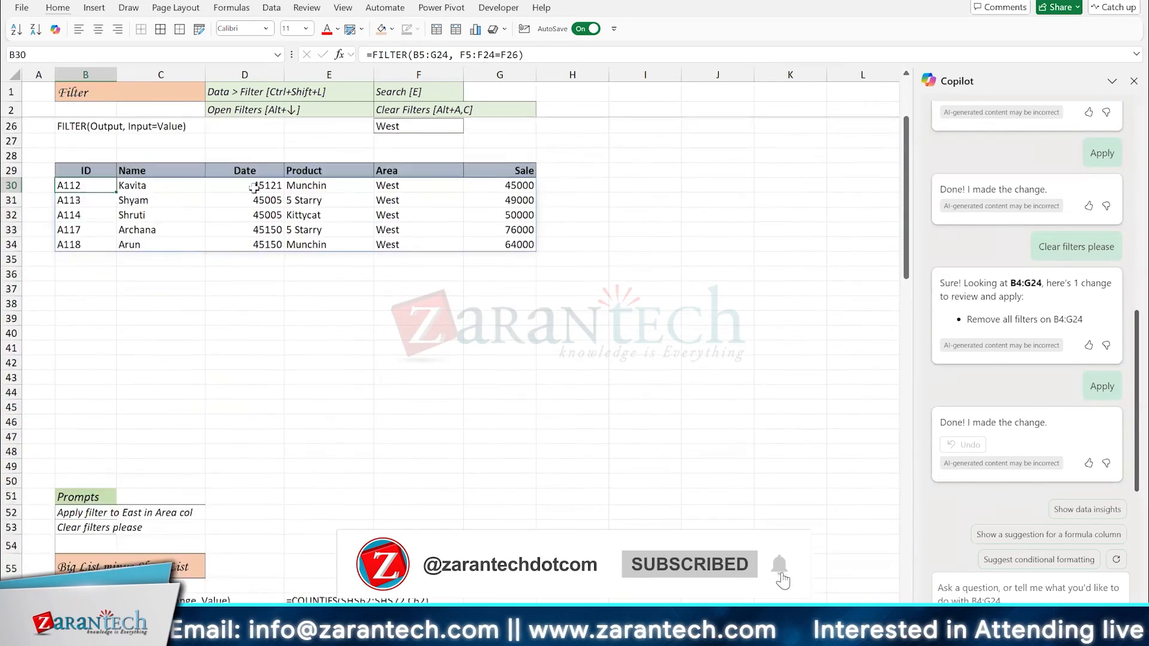
- Format the spilled Date cells D30:D48 with the *14-03-12 date type
left_click(225, 171)
left_click_drag(225, 171, 228, 437)
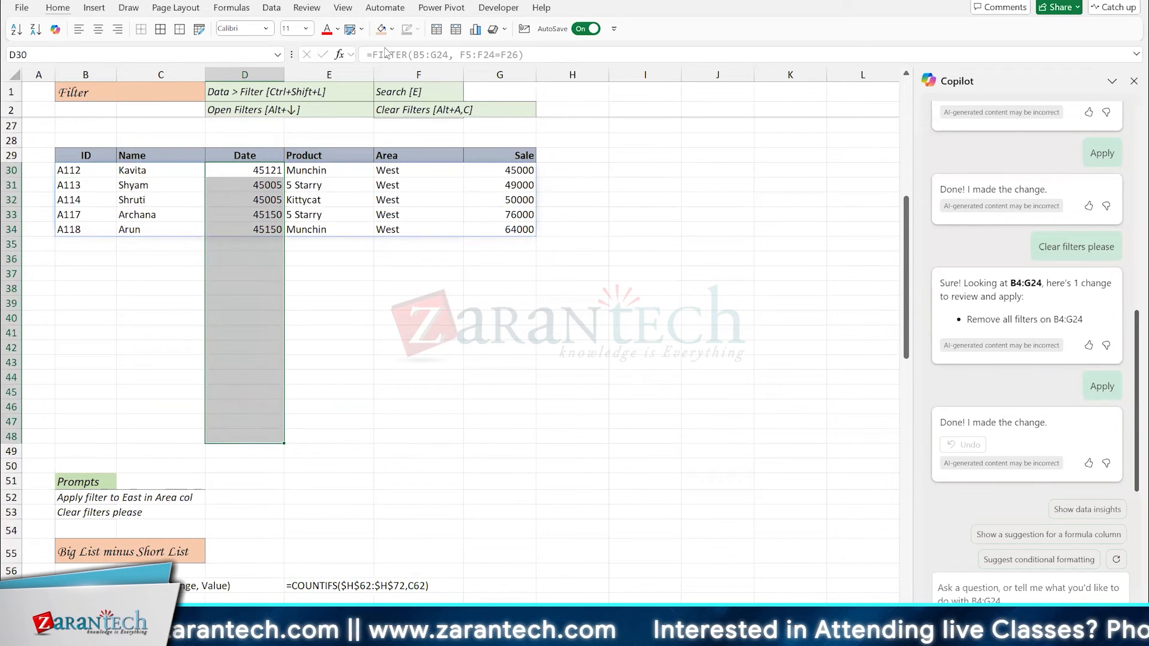
left_click(64, 9)
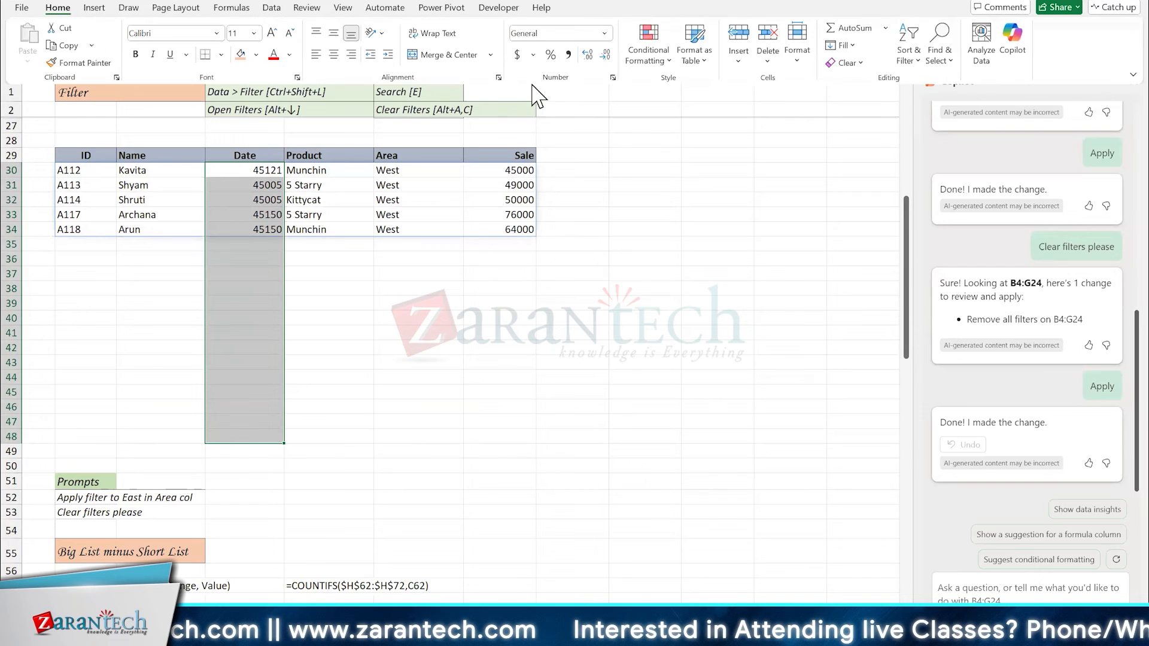
left_click(605, 34)
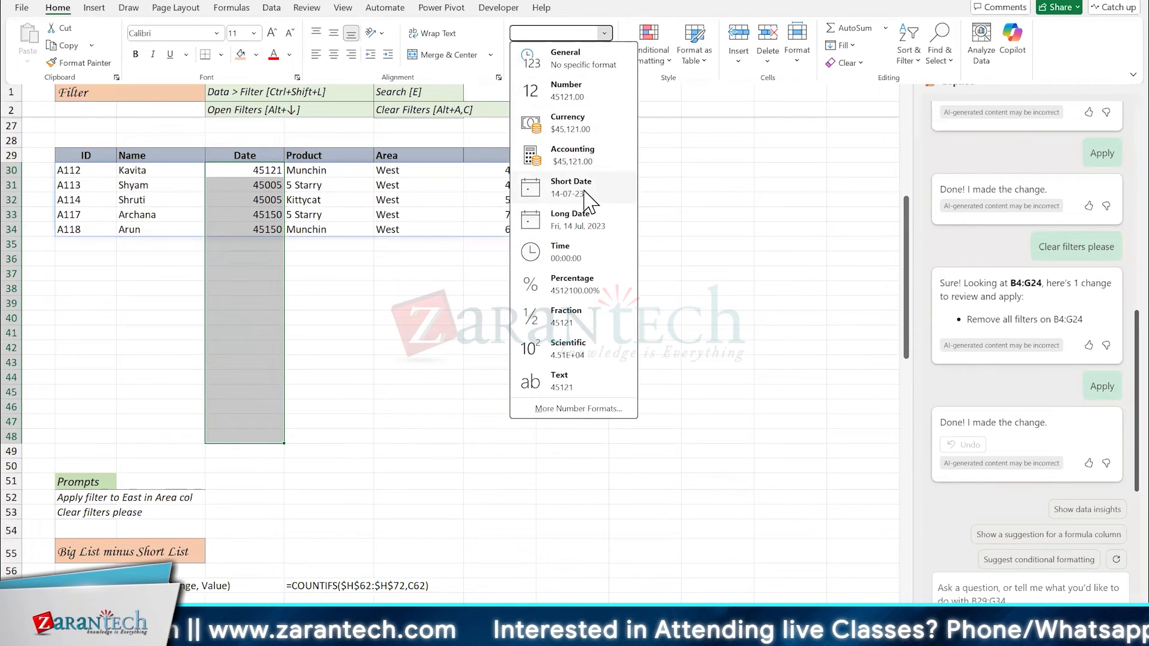
key("Escape")
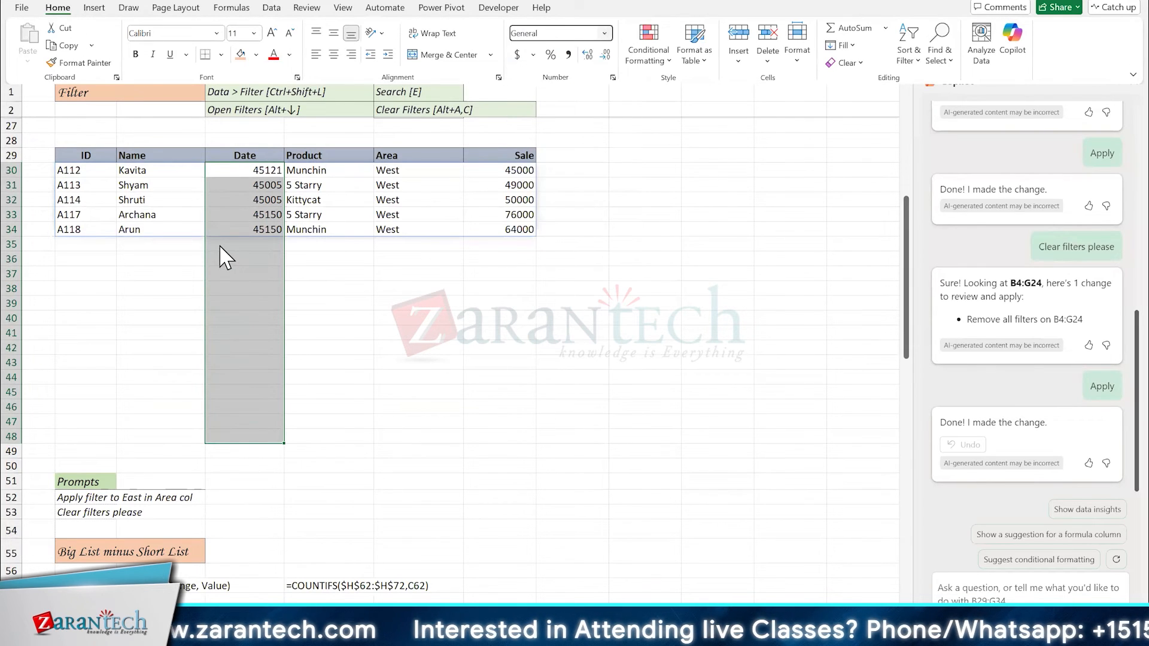
key("Escape")
key("ctrl+1")
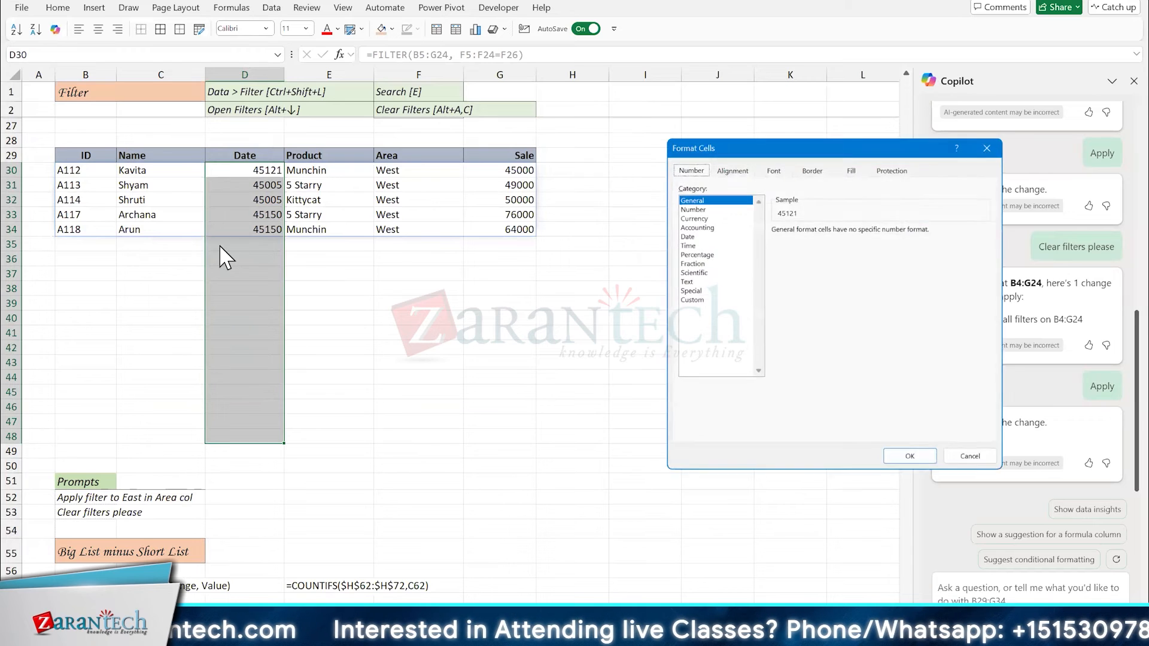
left_click(699, 234)
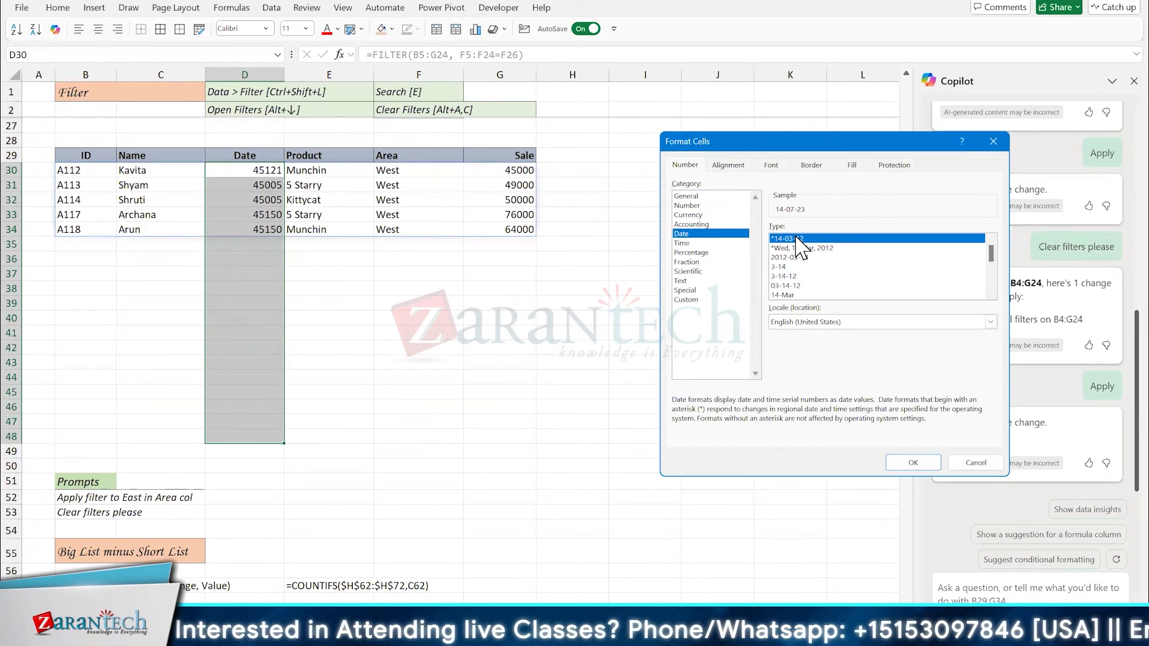
left_click(913, 463)
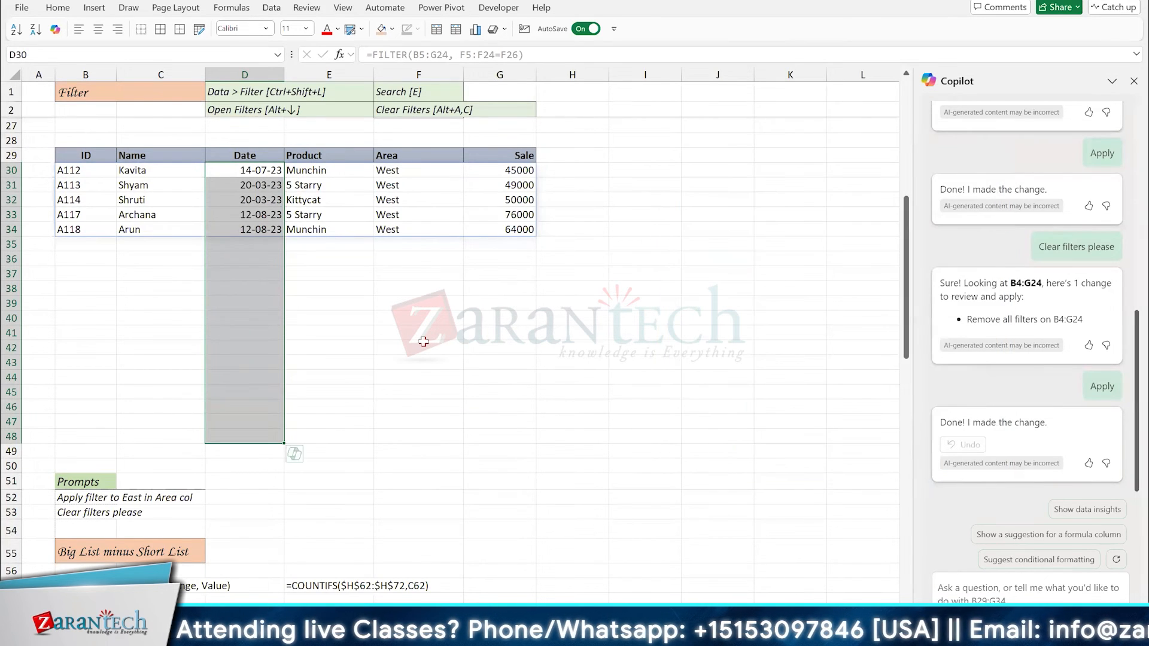
left_click(423, 342)
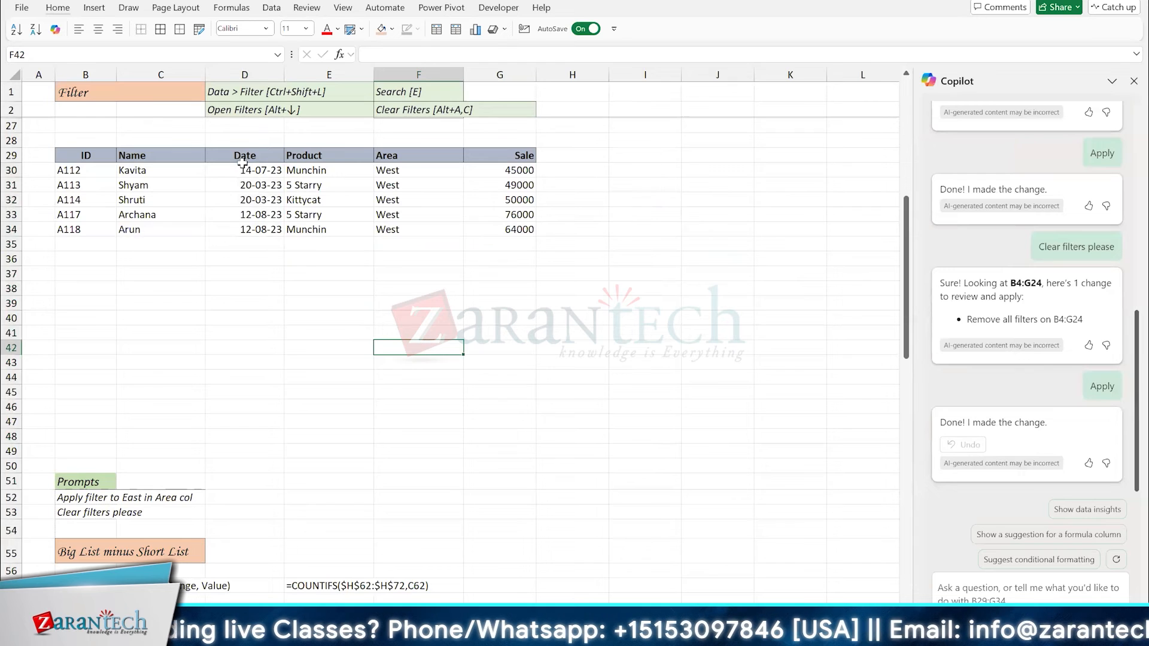
left_click_drag(242, 170, 248, 379)
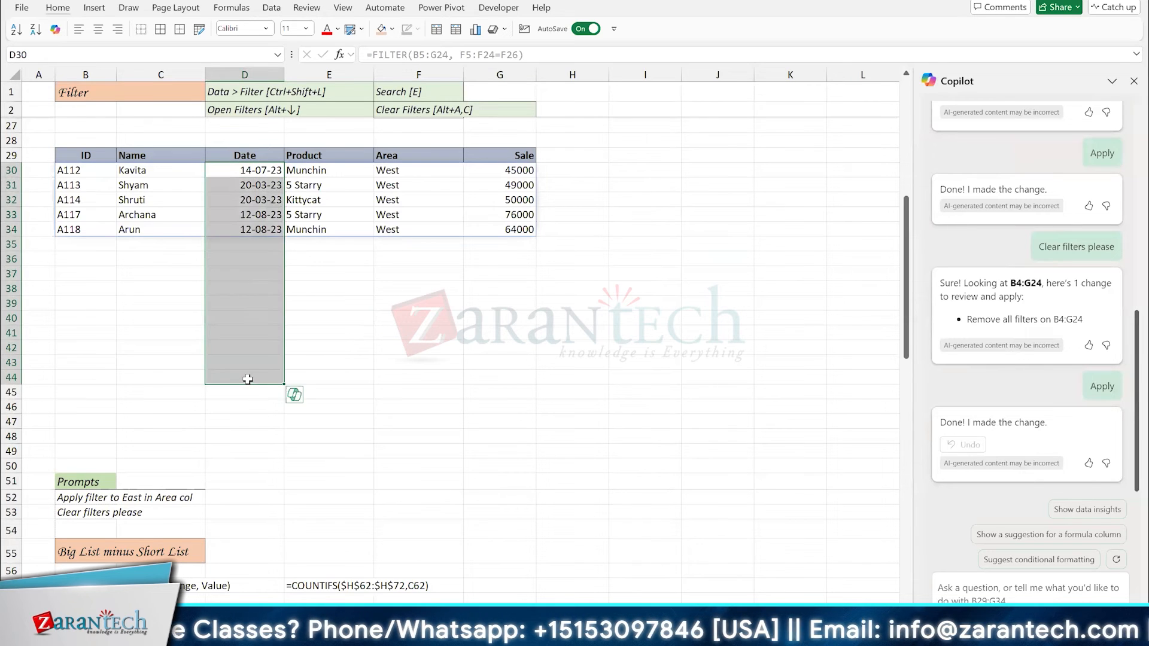
left_click(248, 379)
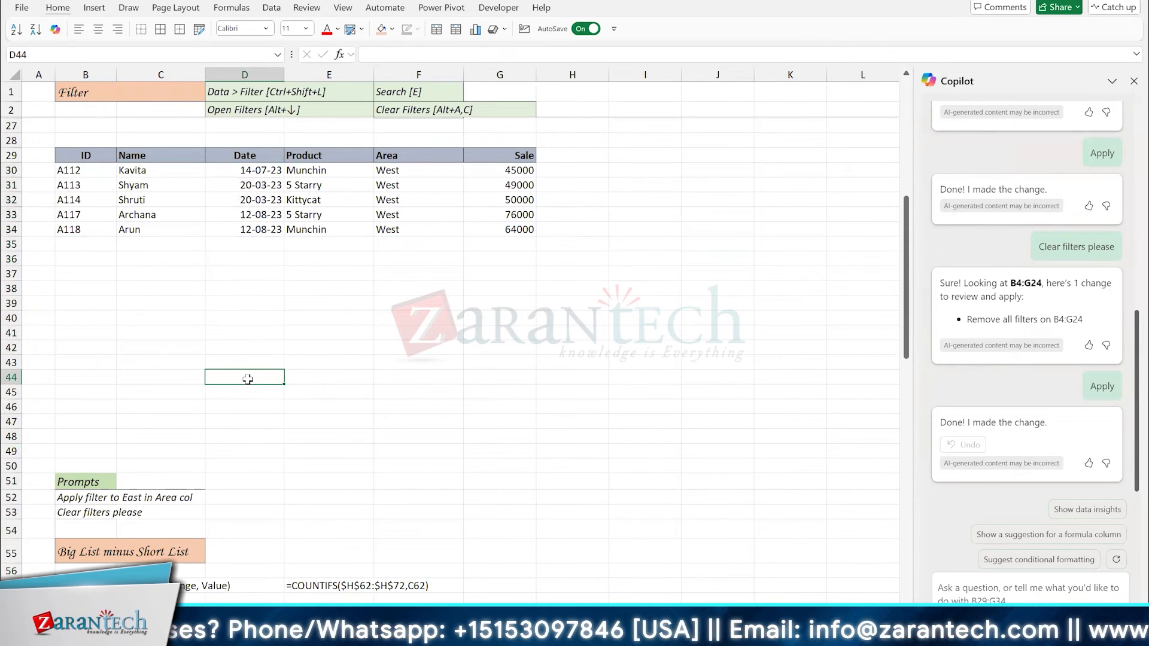
key("Up")
key("Up")
key("Up")
key("Up")
key("Up")
key("Up")
key("Up")
key("Up")
key("Up")
key("Up")
key("Up")
key("Up")
key("Up")
key("Up")
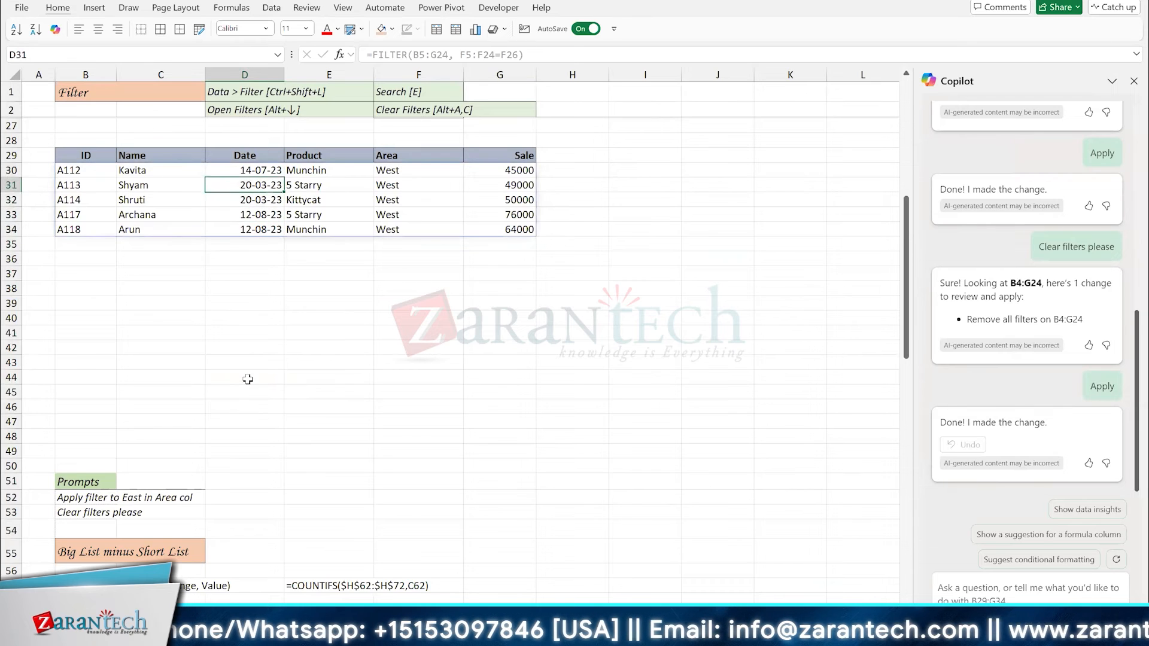
key("shift+Down")
key("shift+Down")
key("shift+Down")
key("shift+Down")
key("shift+Down")
key("shift+Down")
key("shift+Down")
key("shift+Down")
key("shift+Down")
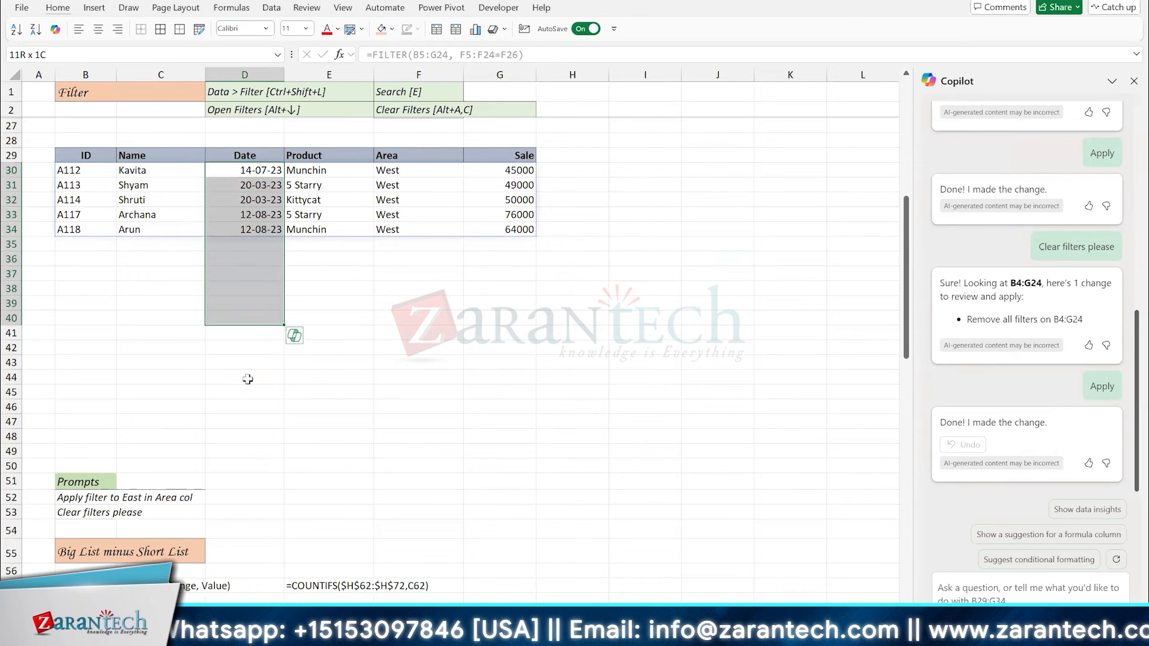
key("alt")
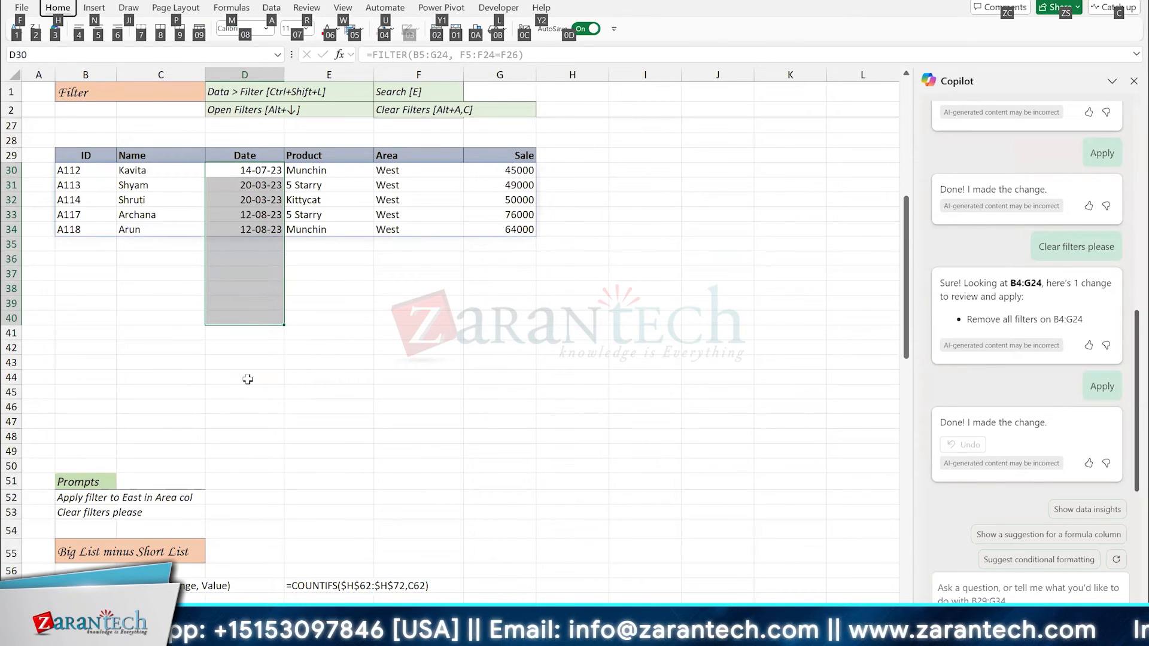
left_click(247, 379)
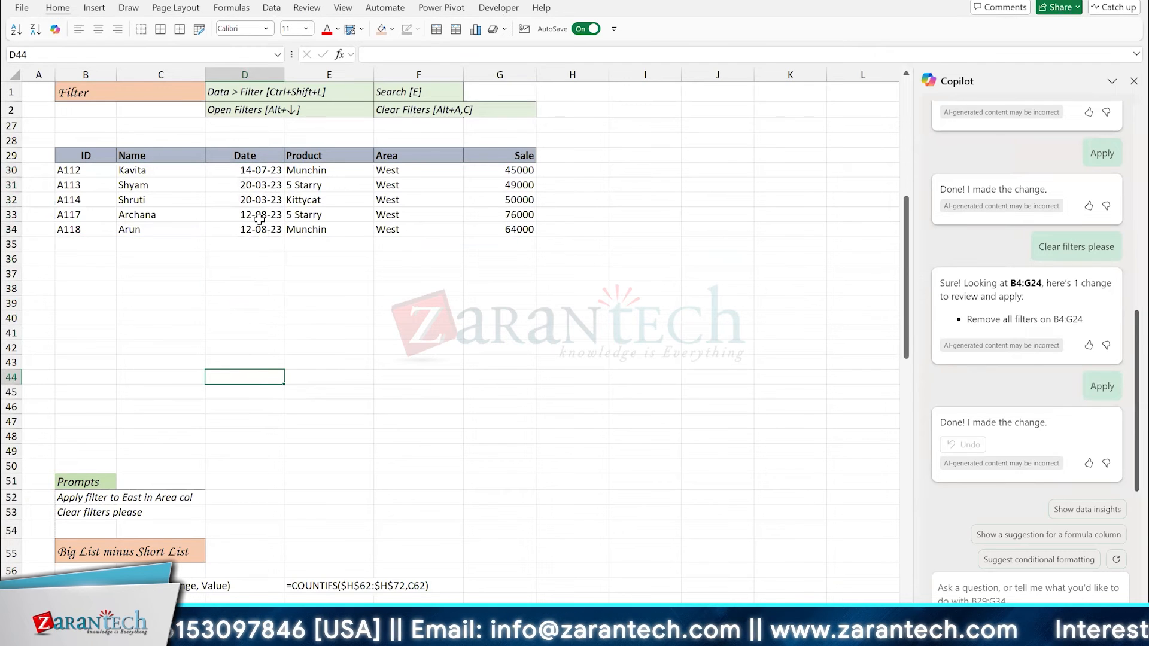
- Center the dates in D30:D43
left_click_drag(240, 171, 281, 366)
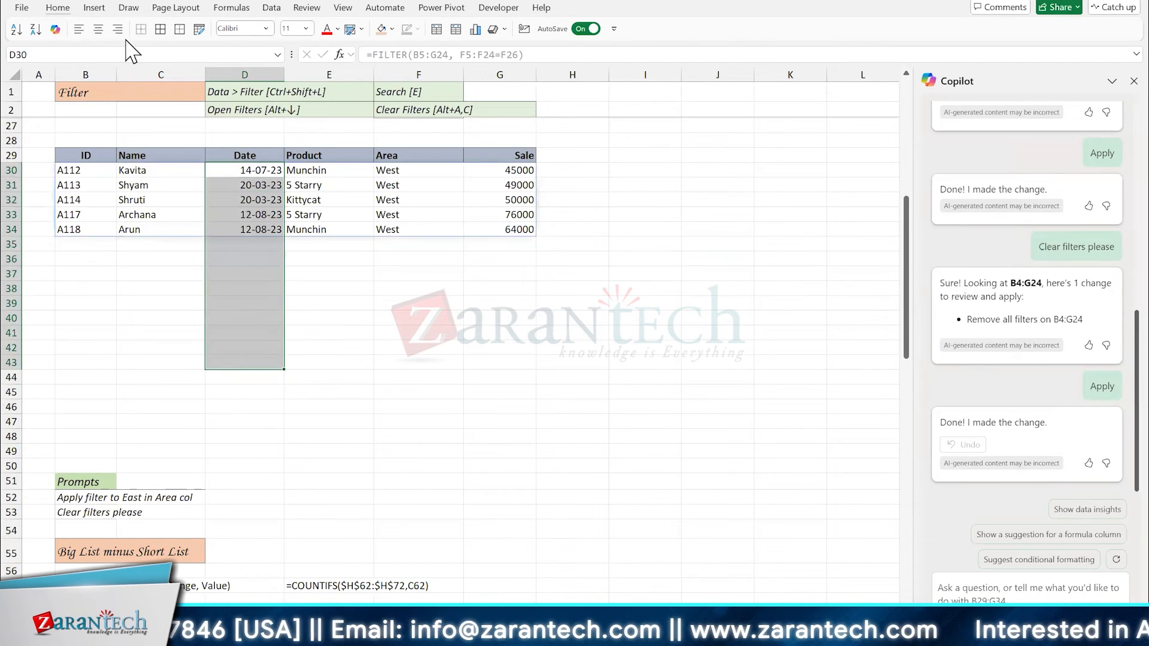
left_click(96, 33)
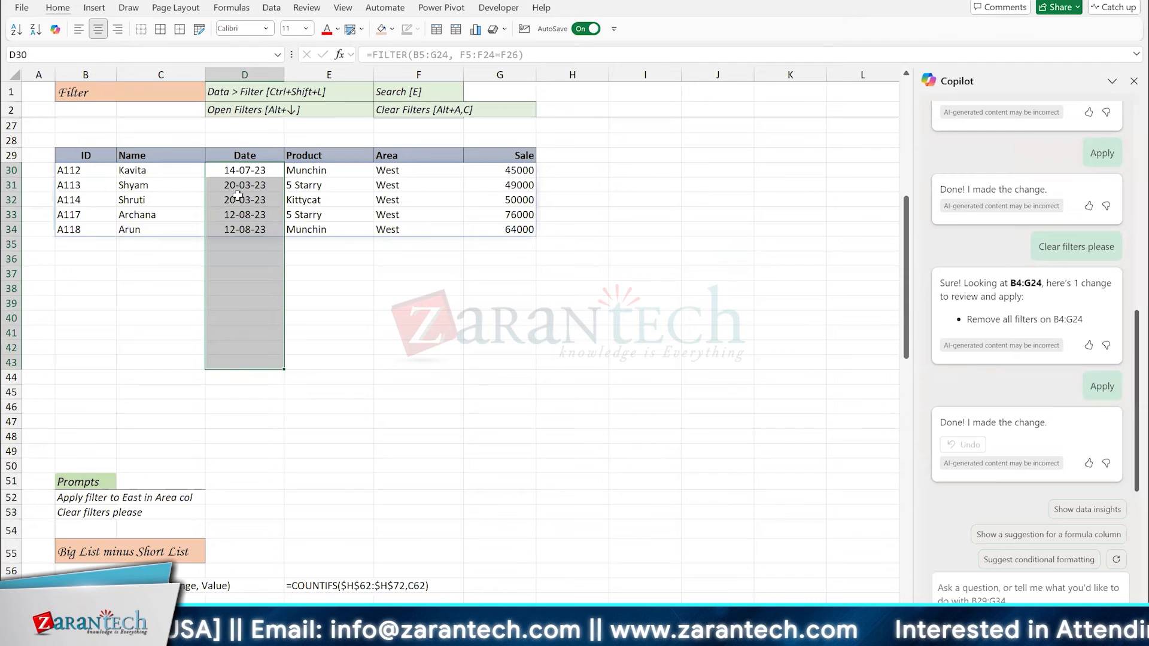
left_click(257, 200)
- Change the Area criterion in F26 to North
scroll(278, 217, "up", 3)
scroll(278, 218, "up", 1)
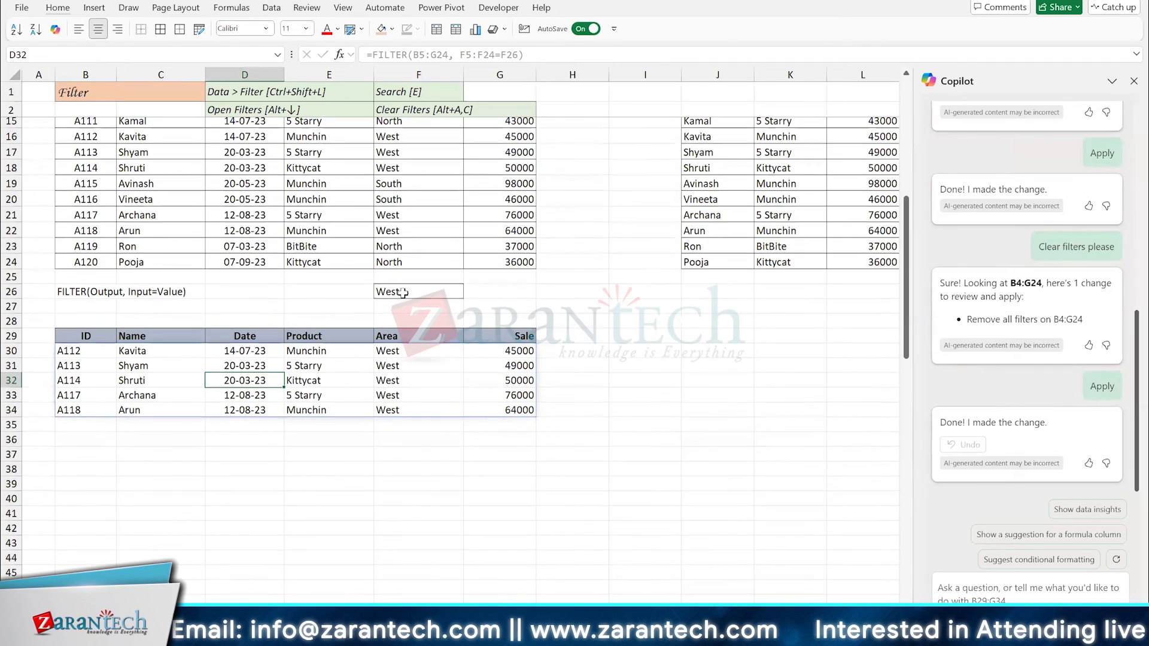
left_click(395, 293)
type("North")
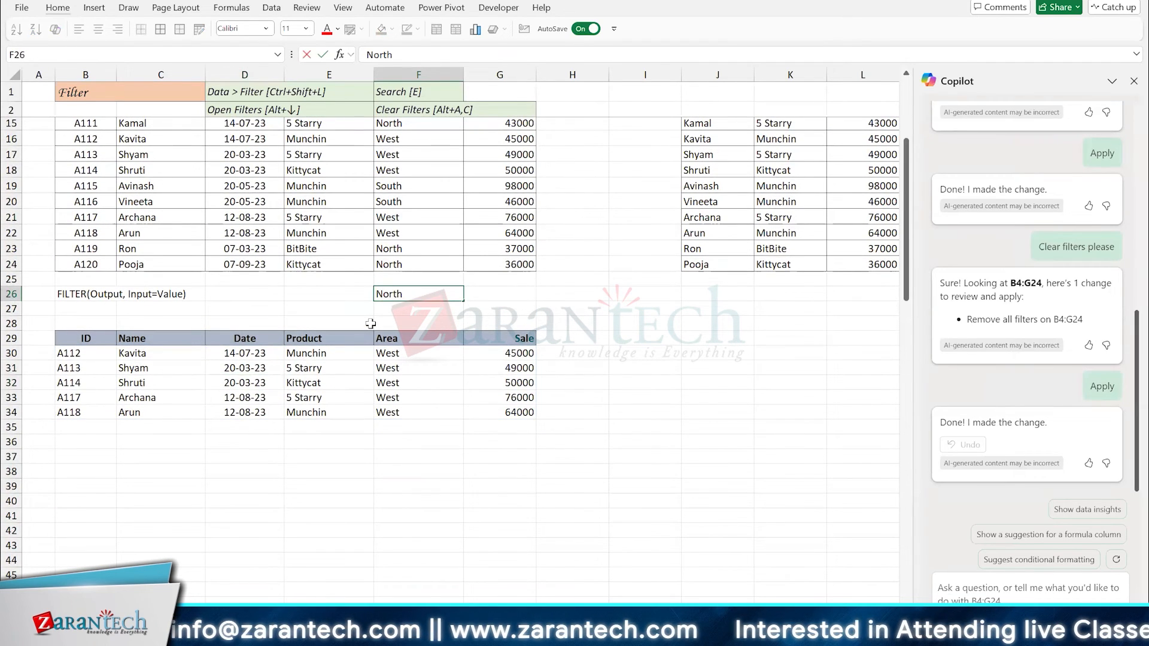
key("Return")
key("Up")
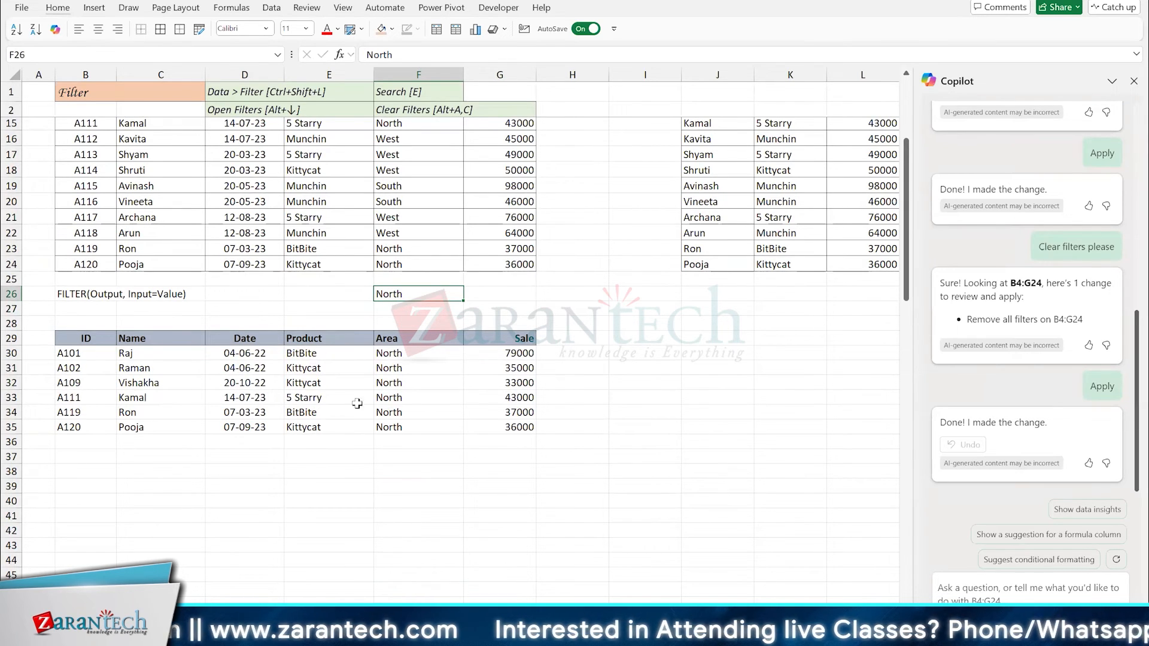
- Copy the product Kittycat from E24 into G26 as a second criterion beside the Area value
left_click(317, 293)
key("Up")
key("Up")
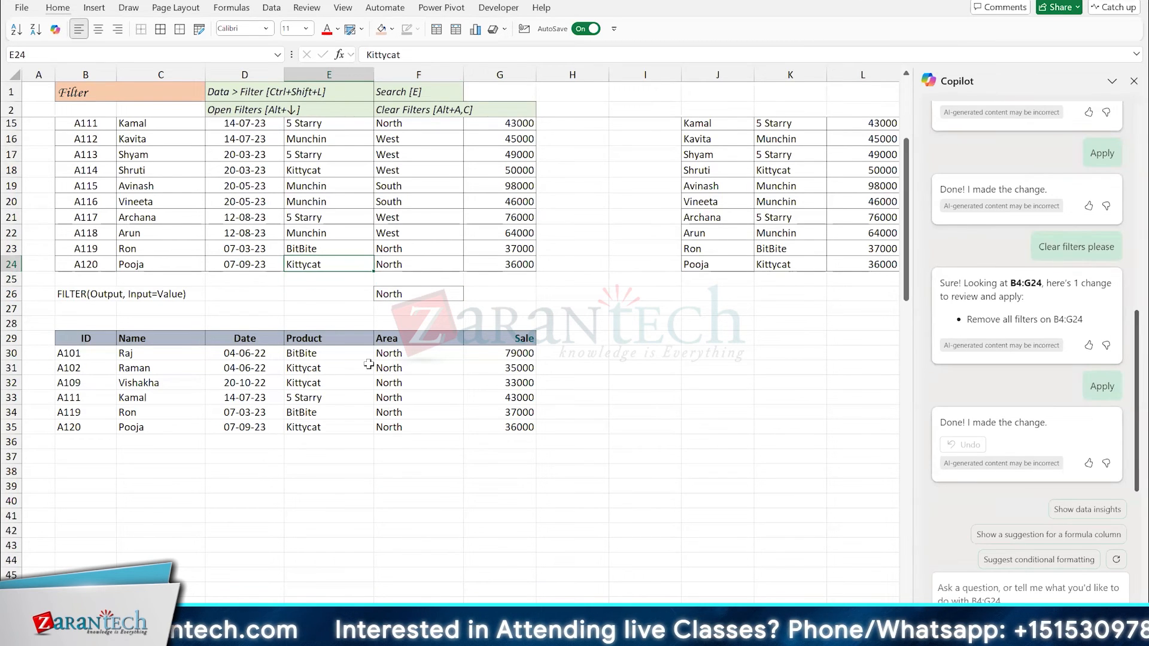
key("Right")
key("Right")
key("Left")
key("Left")
key("Up")
key("Up")
key("ctrl+c")
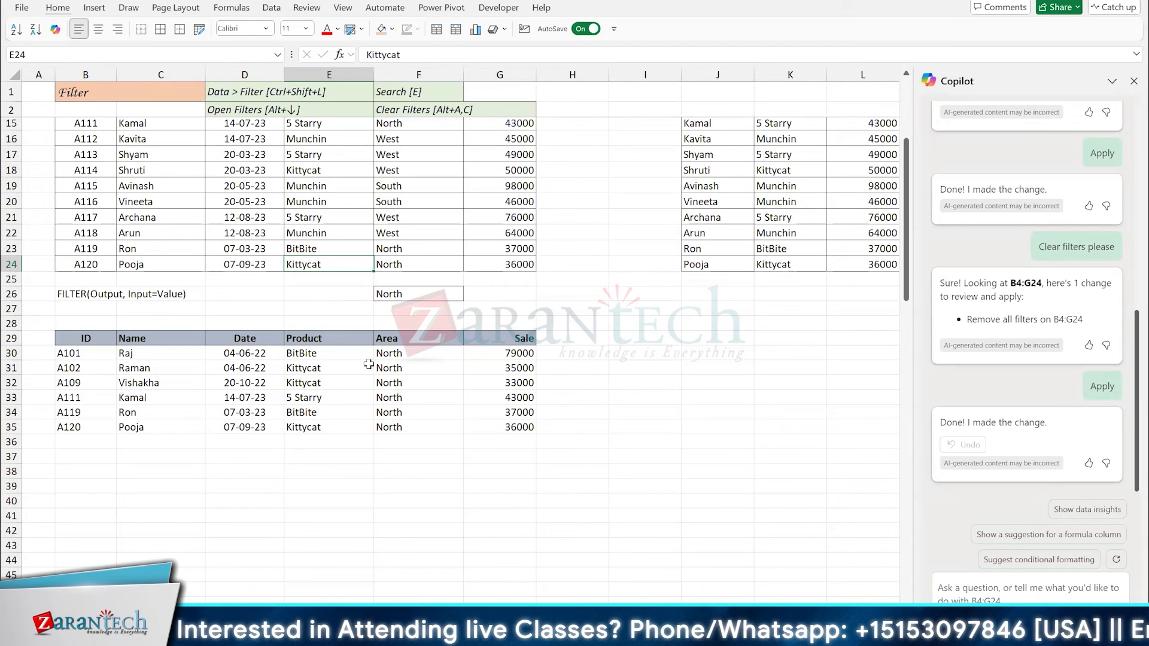
key("Down")
key("Down")
key("Right")
key("Right")
key("Return")
- Extend the B30 formula with a product condition, making it =FILTER(B5:G24, (F5:F24=F26)*(E5:E24=G26))
key("Down")
key("Down")
key("Down")
key("Down")
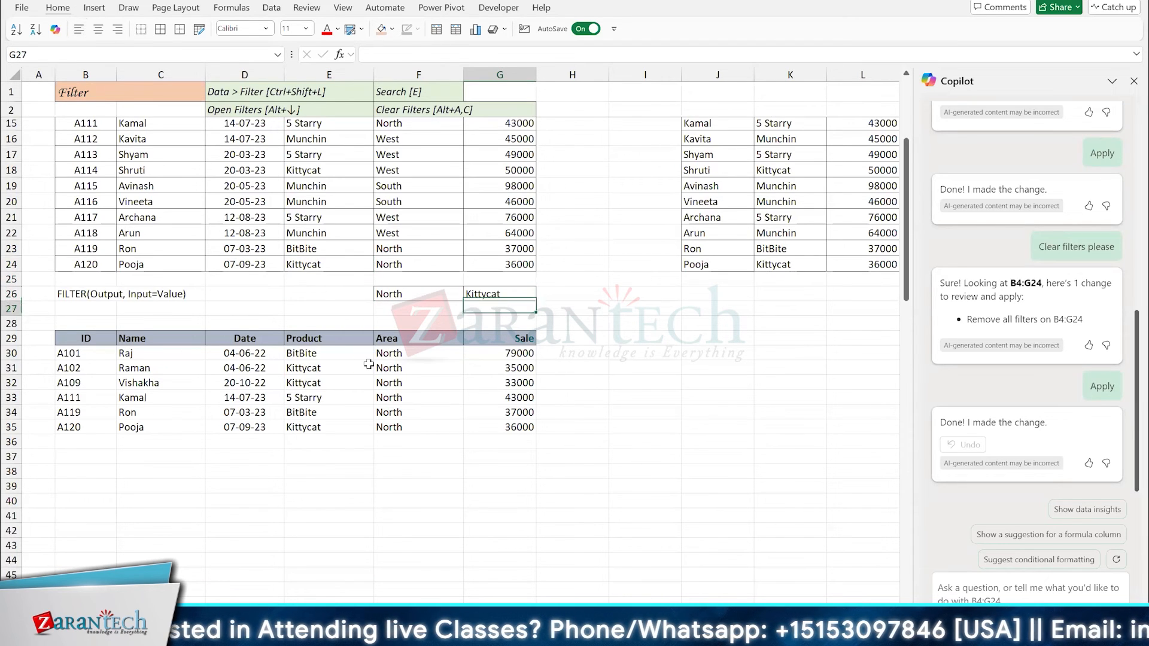
key("Left")
key("Left")
key("Left")
key("Left")
key("Left")
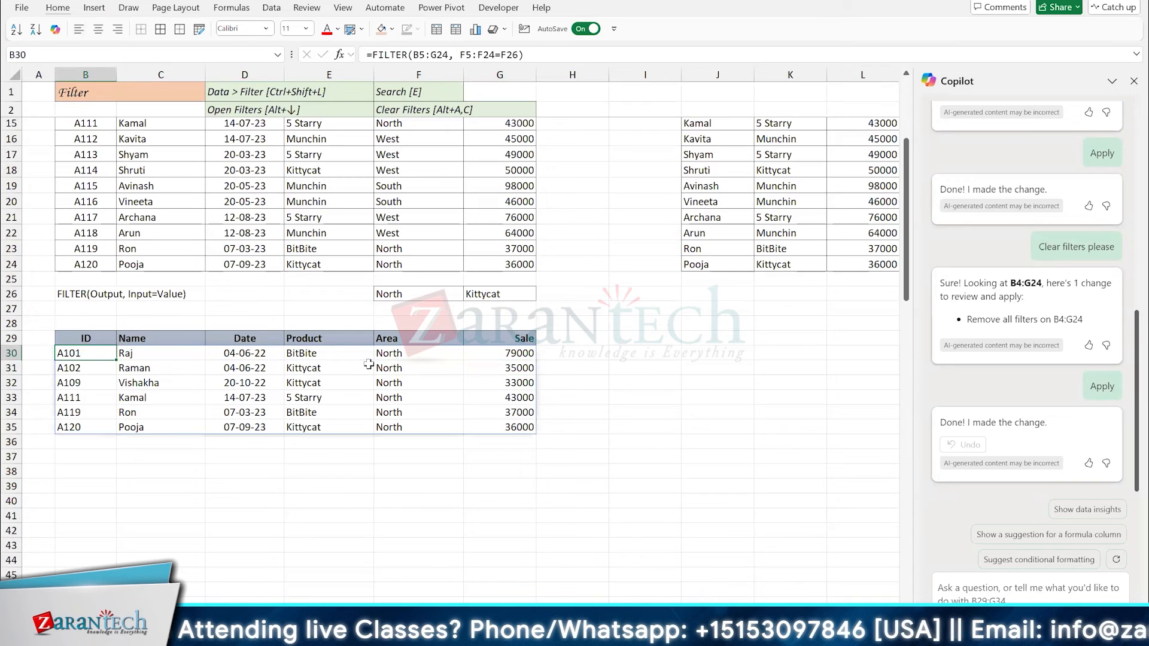
key("F2")
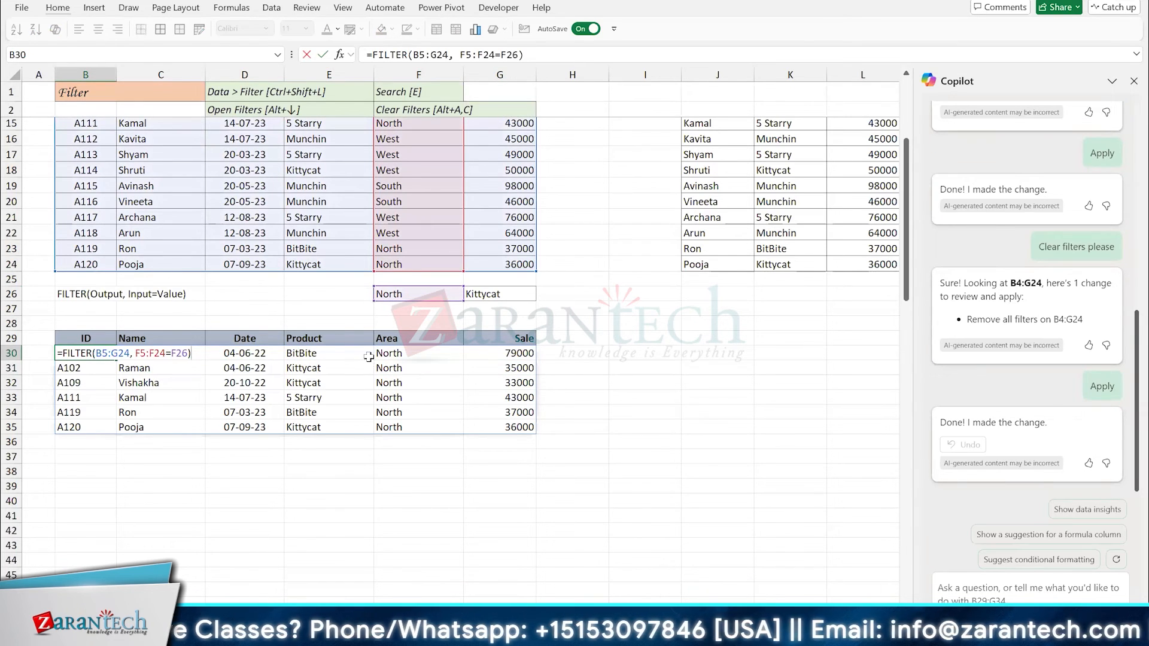
left_click(135, 353)
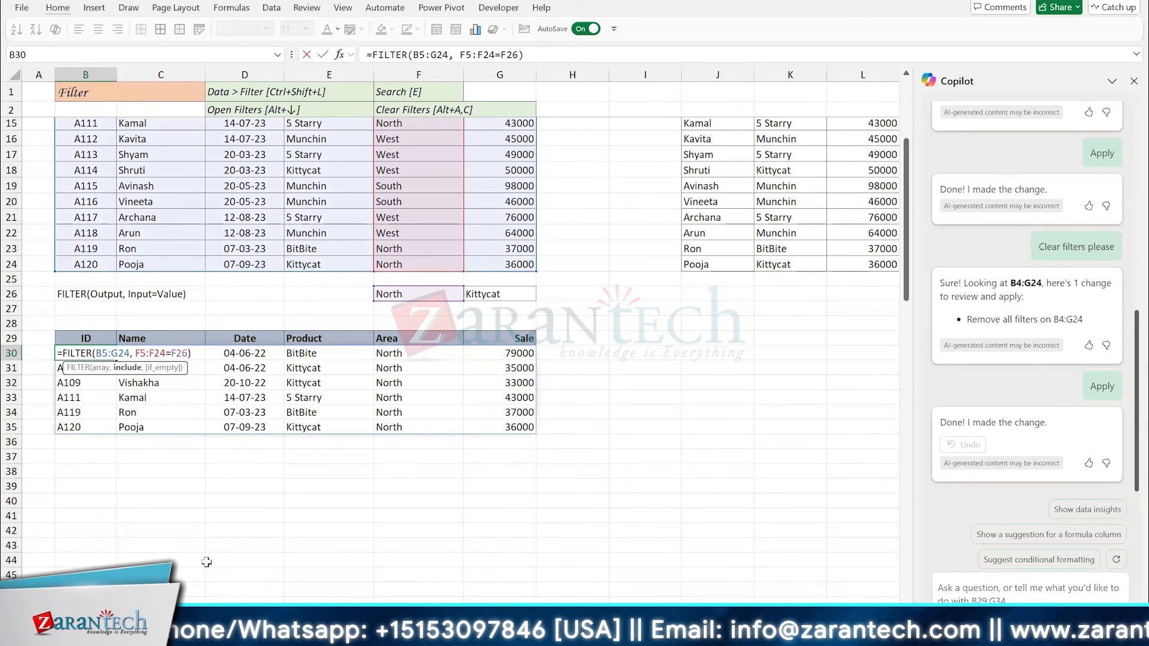
type("(")
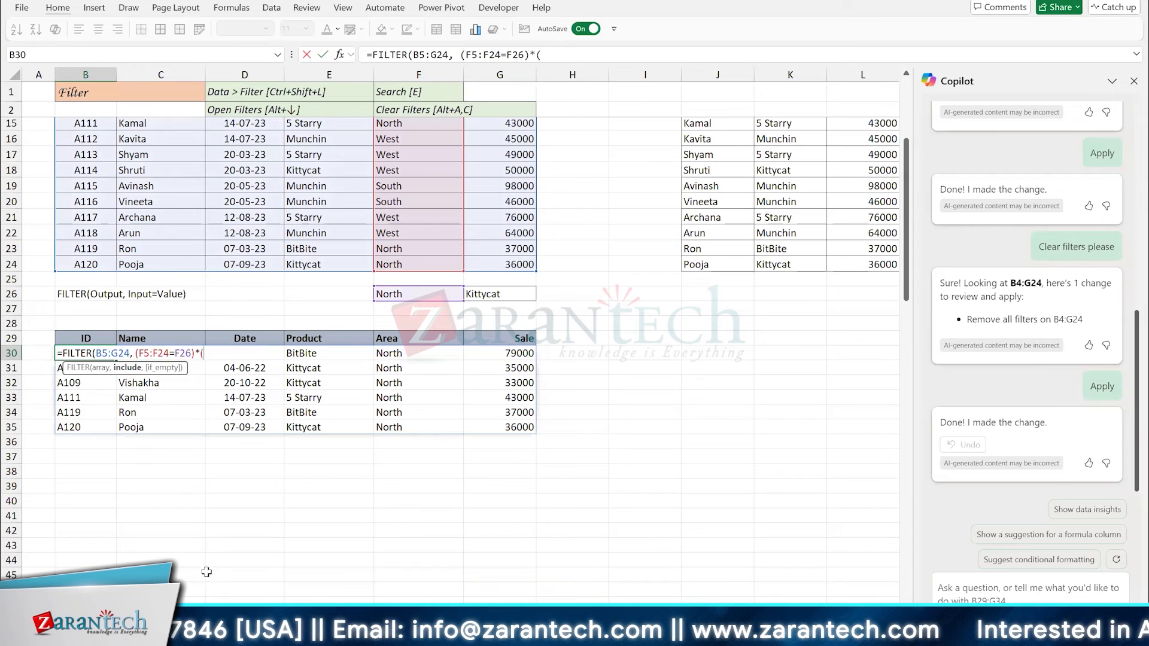
scroll(221, 568, "up", 4)
left_click_drag(324, 151, 332, 455)
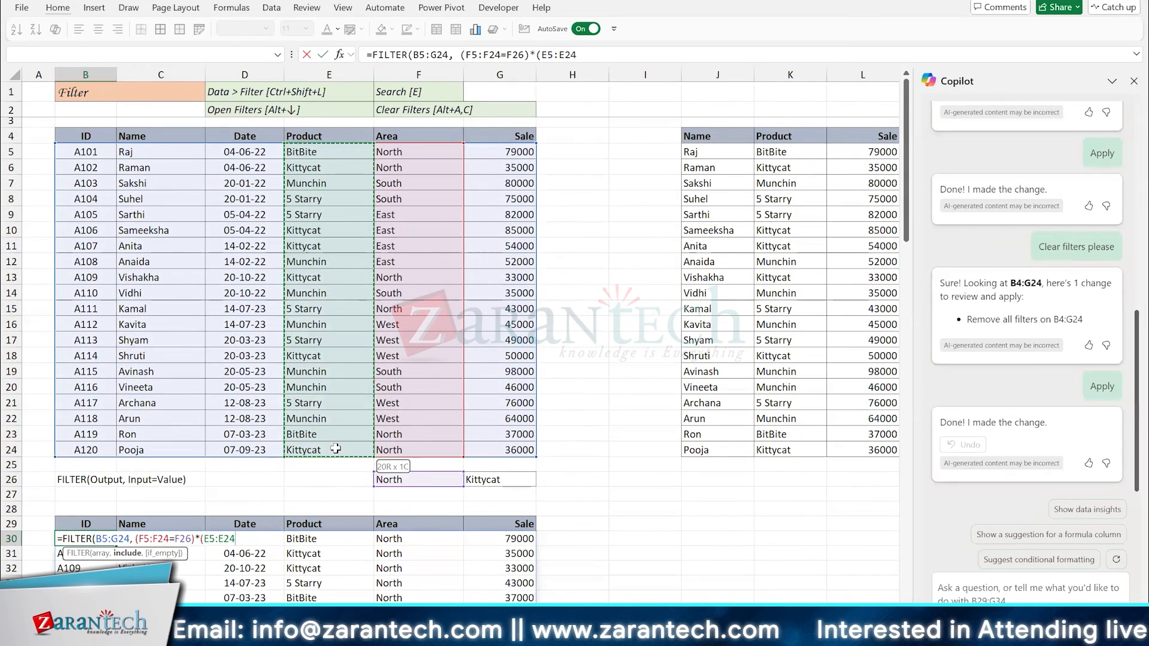
type("=")
left_click(508, 479)
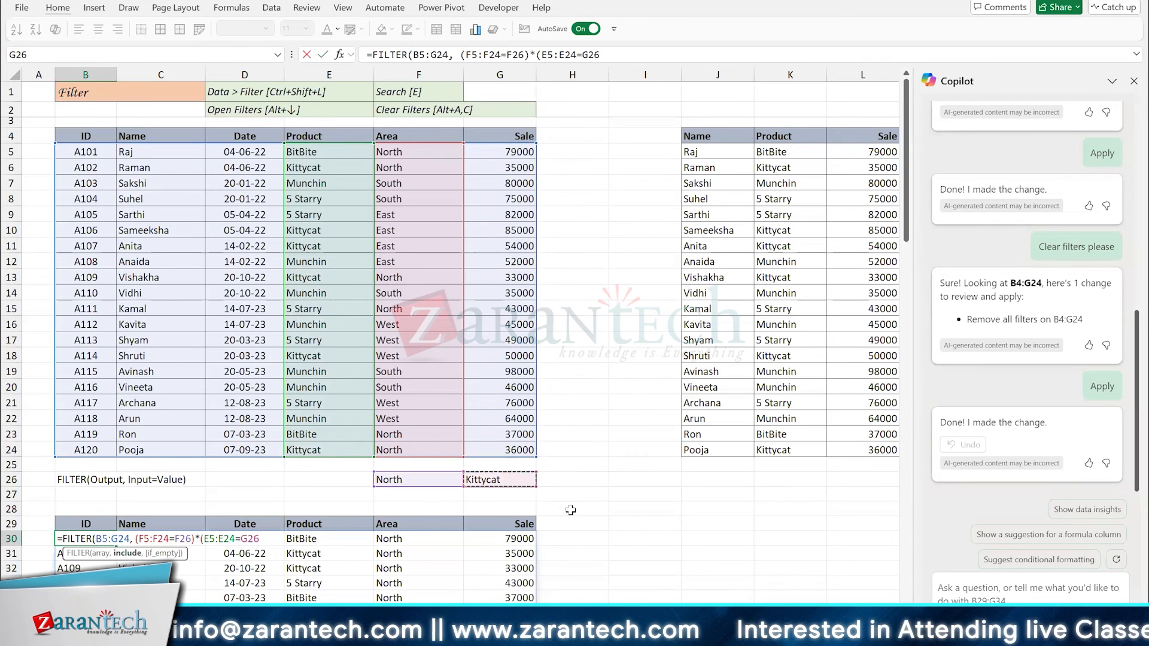
scroll(570, 510, "down", 4)
type("))")
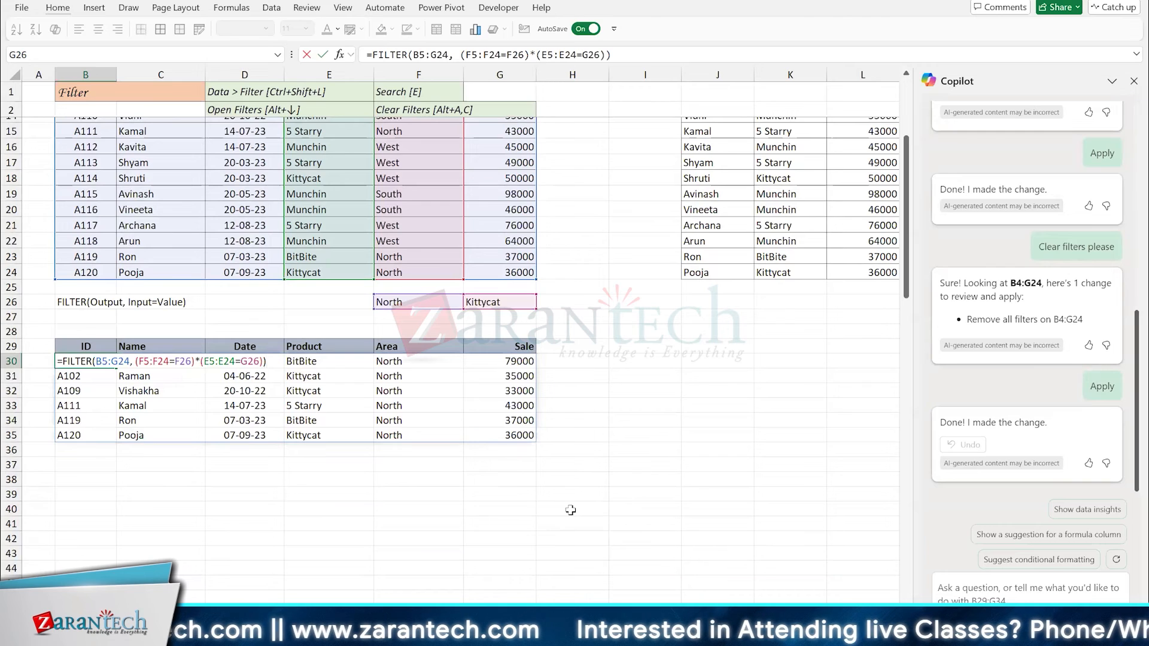
key("Return")
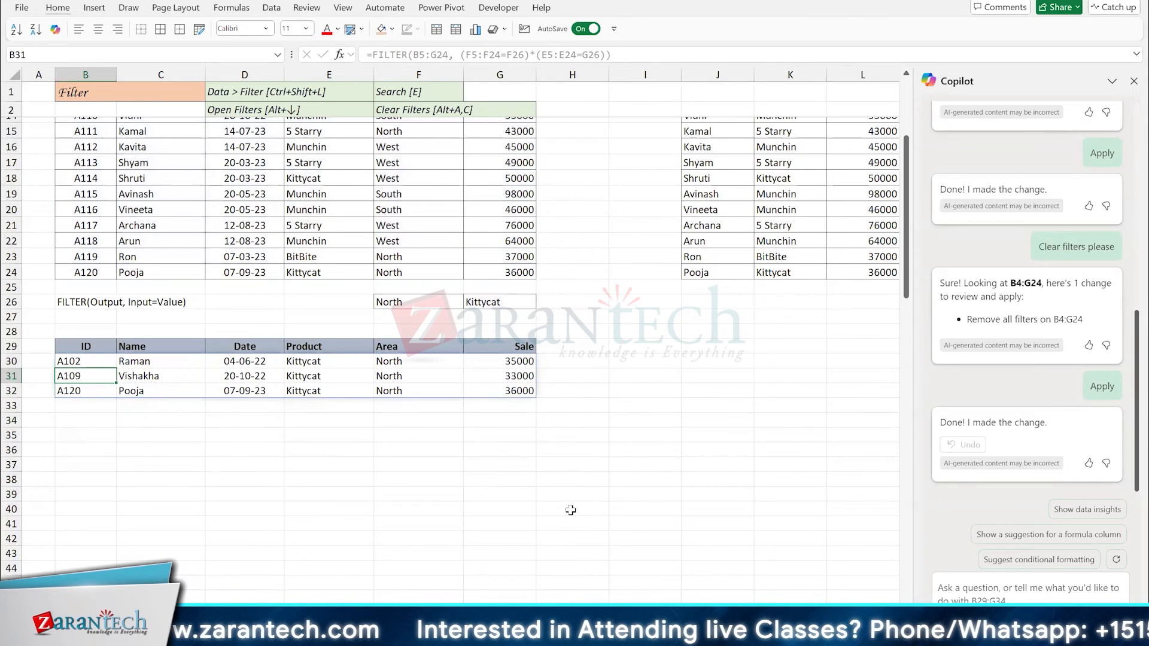
- Evaluate the (E5:E24=G26) condition inside the B30 formula to inspect its array, and undo the evaluation
key("Up")
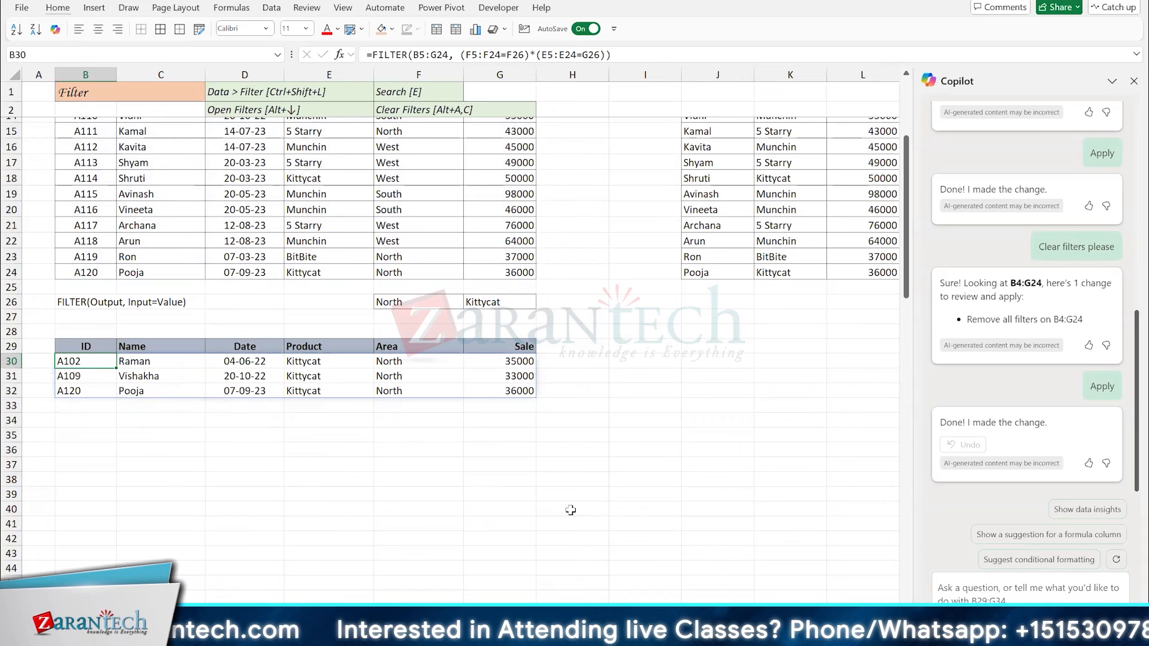
key("F2")
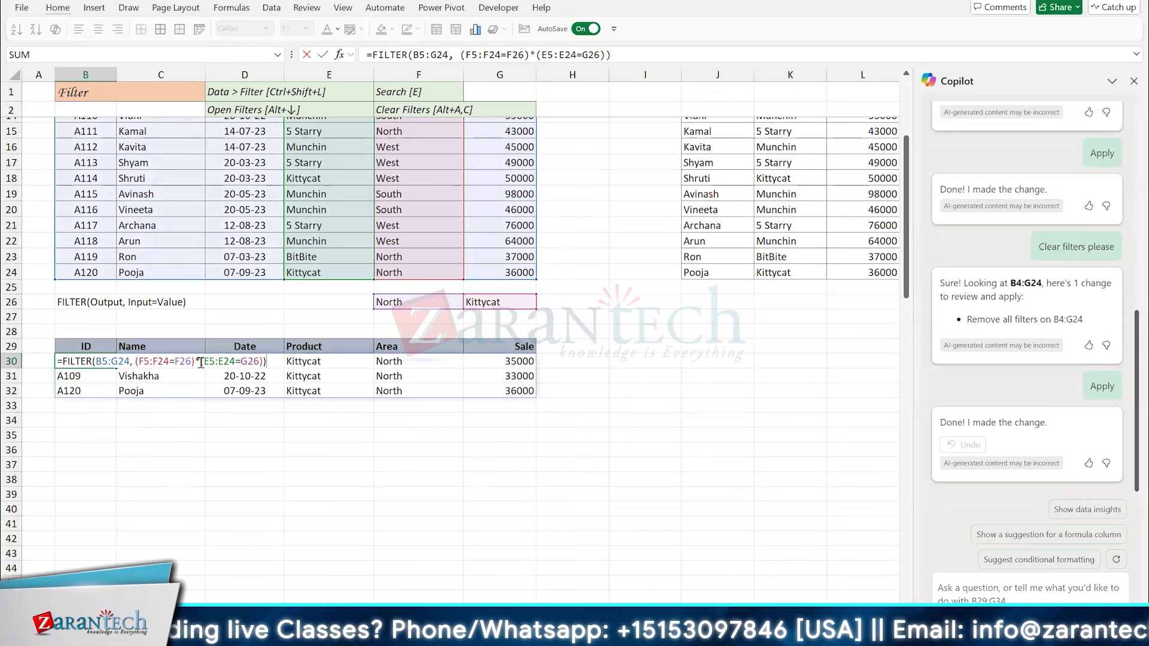
left_click_drag(201, 362, 264, 362)
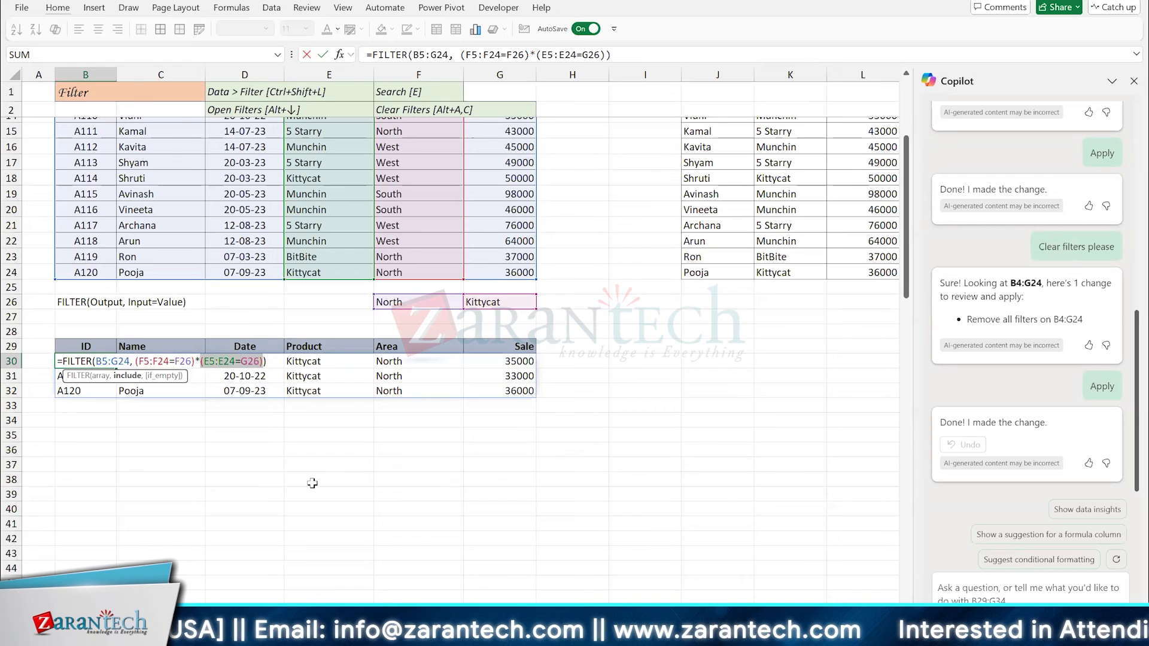
key("F9")
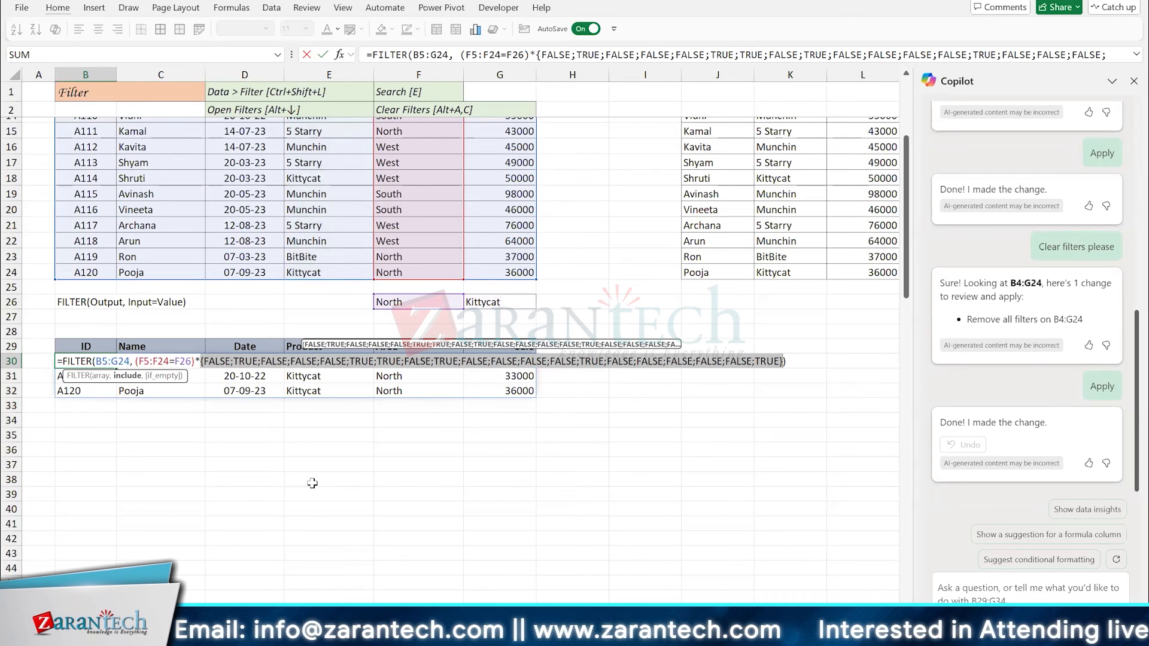
key("ctrl+z")
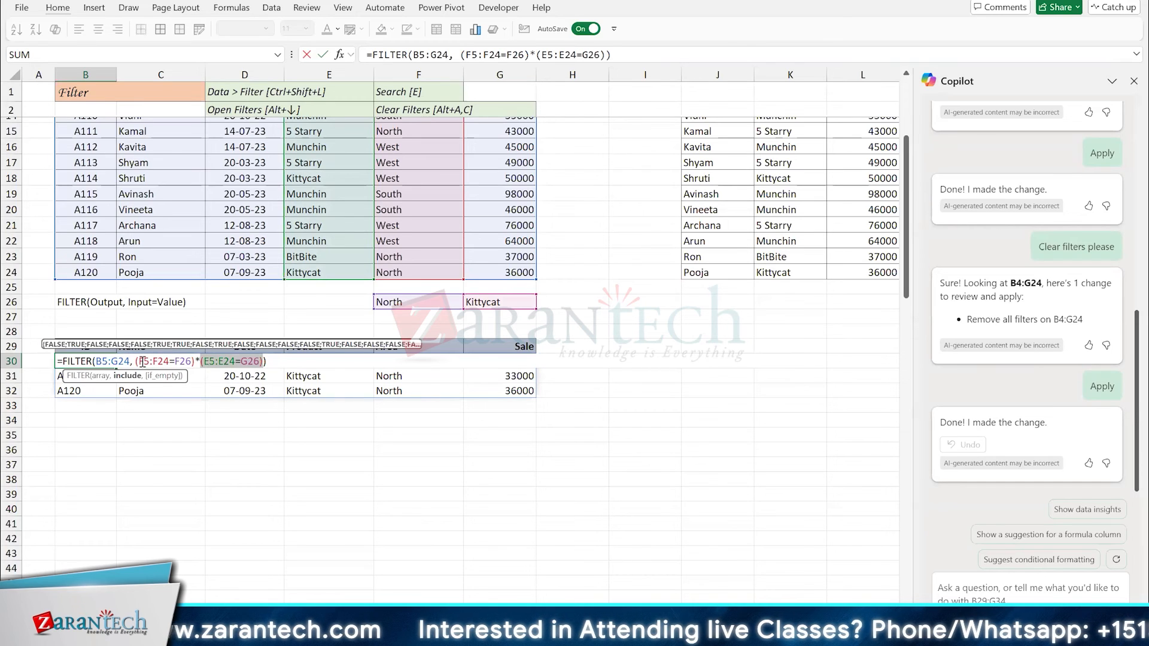
- Inspect the (F5:F24=F26) condition and the combined array of both multiplied conditions inside the B30 formula
left_click_drag(143, 362, 187, 362)
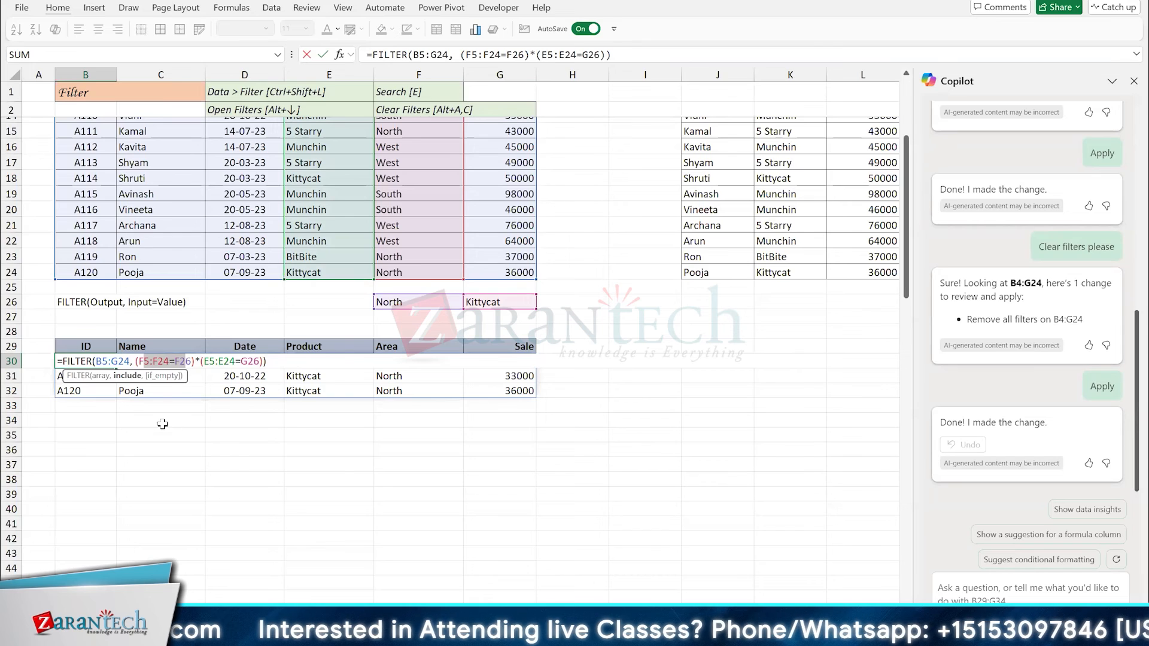
left_click_drag(138, 362, 192, 362)
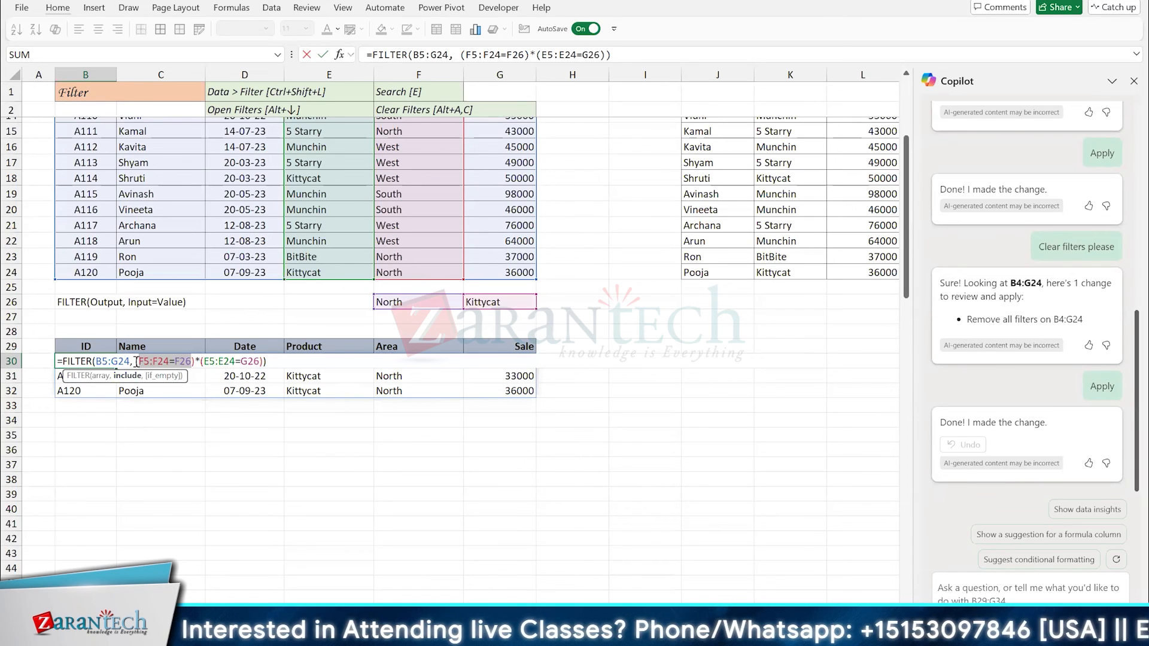
left_click_drag(149, 361, 265, 361)
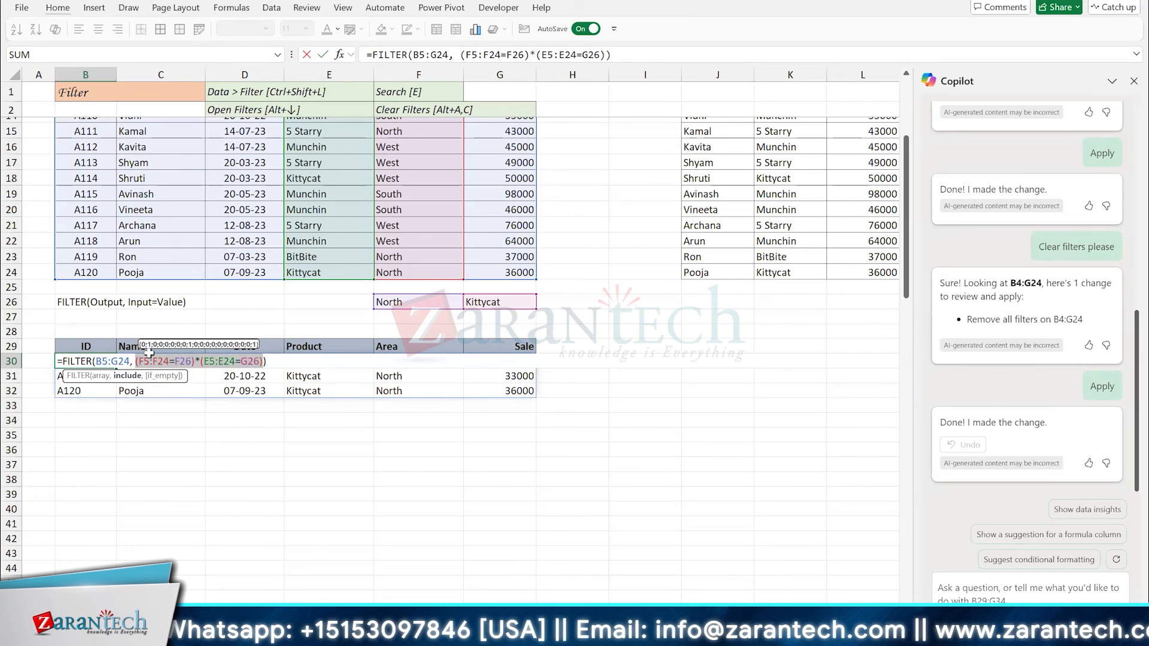
key("Escape")
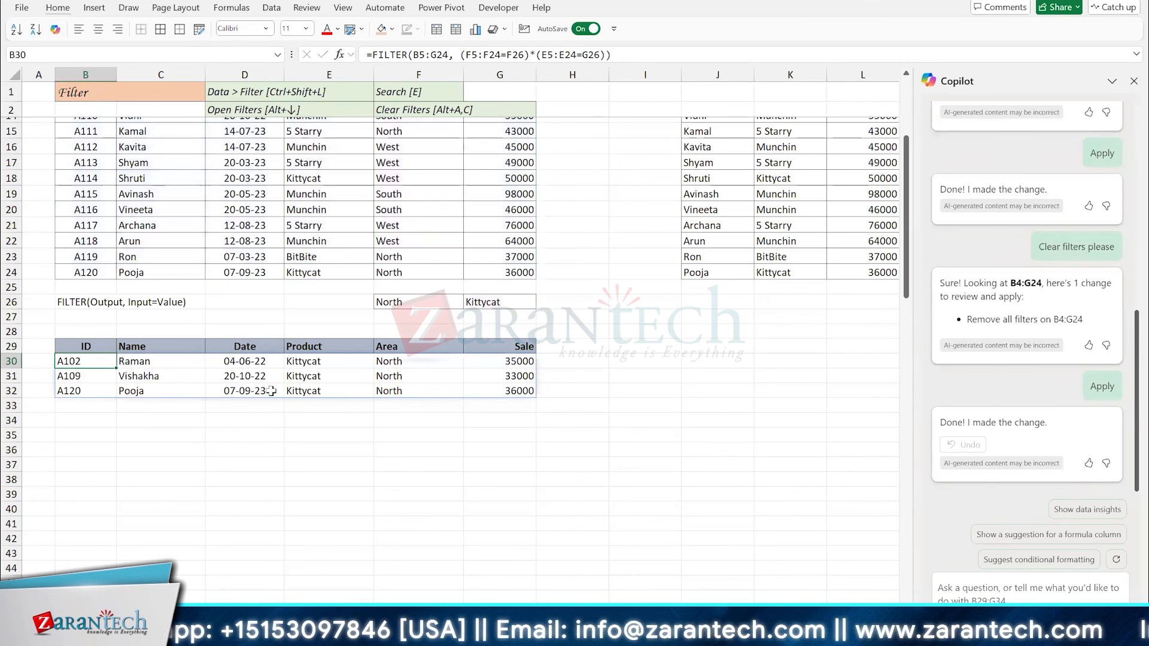
- Change the product criterion in G26 to the misspelled value Kittyca to test the formula with no matching rows
scroll(310, 204, "up", 5)
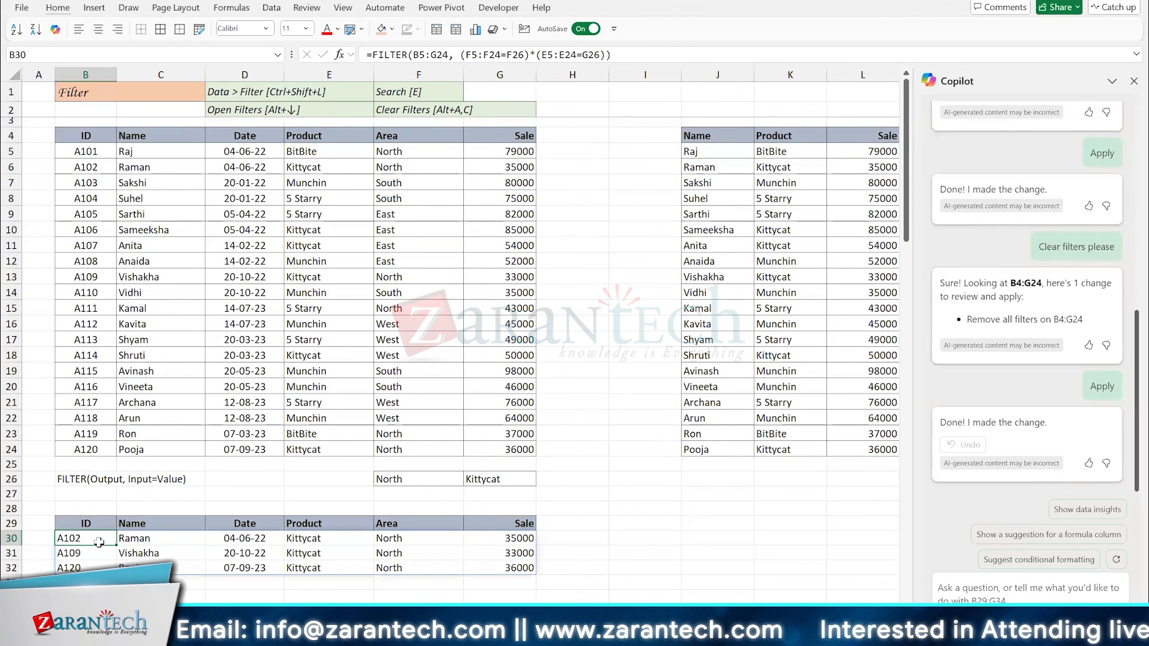
left_click(485, 479)
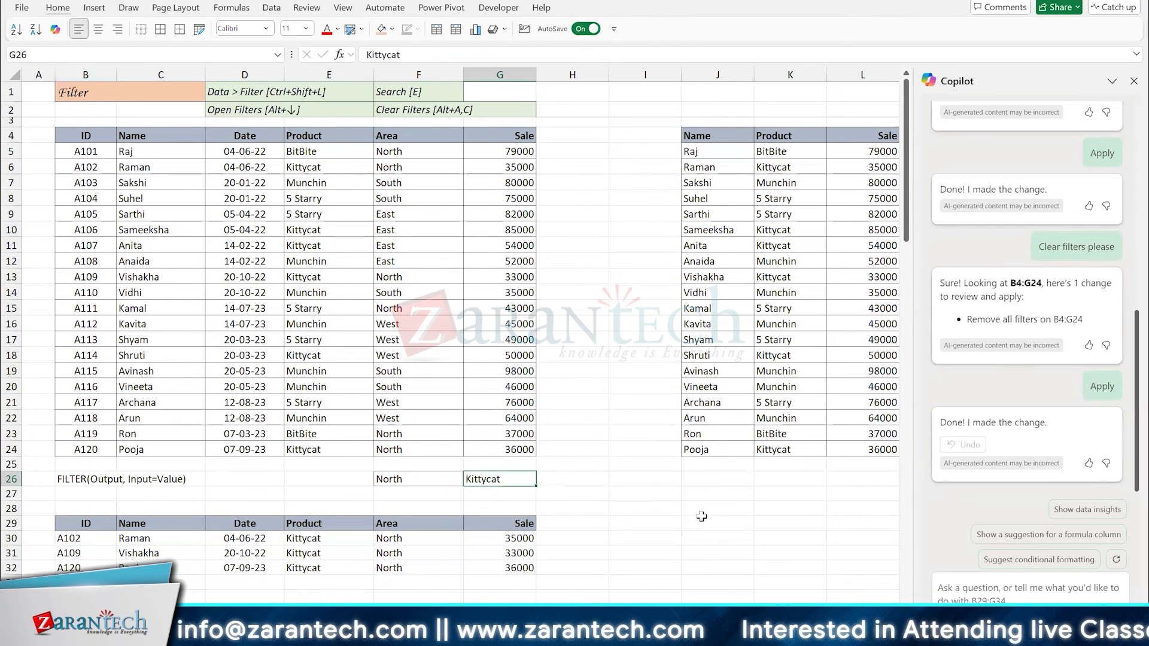
key("F2")
key("BackSpace")
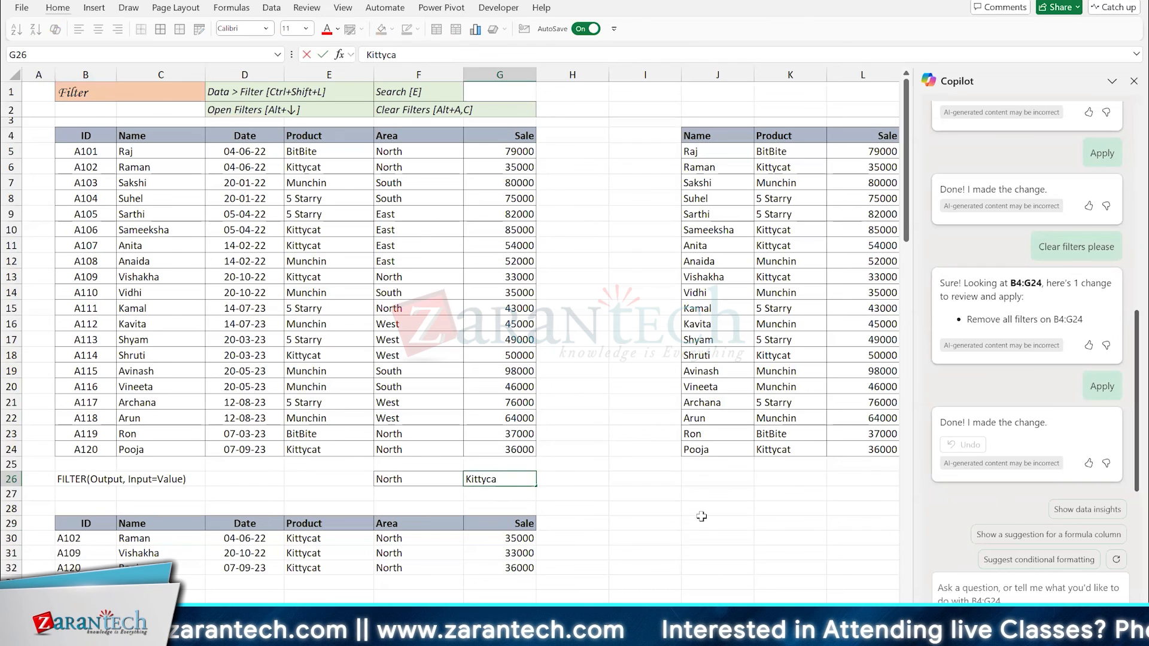
key("Return")
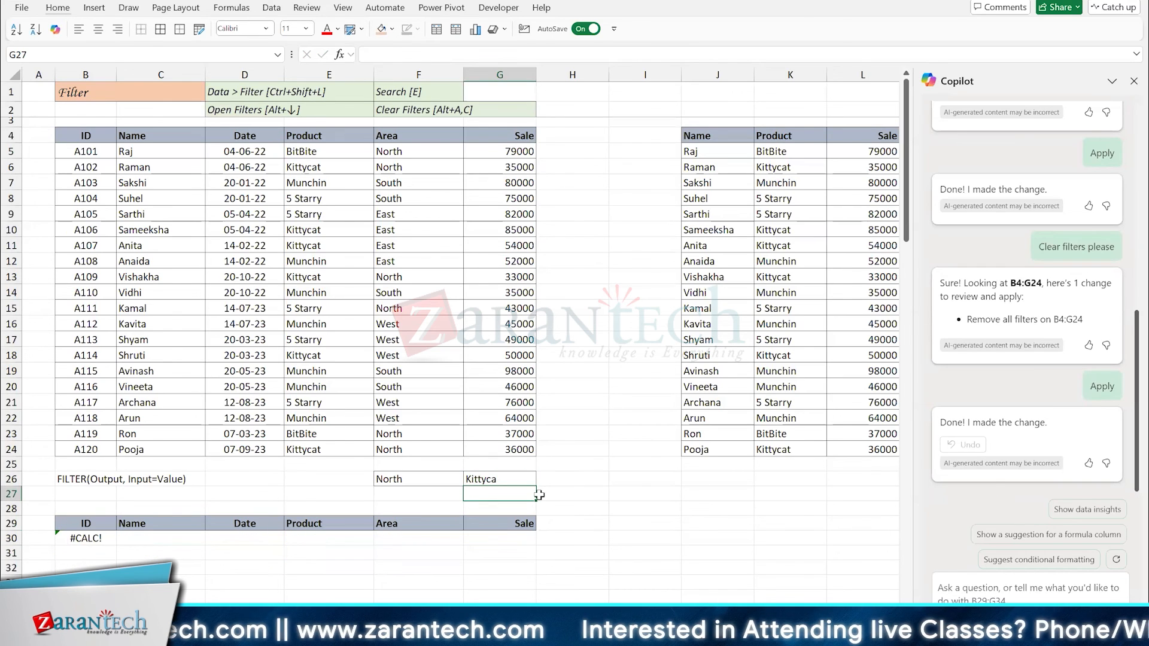
- Add "Not Found" as the if_empty argument in B30, making it =FILTER(B5:G24, (F5:F24=F26)*(E5:E24=G26), "Not Found")
left_click(102, 540)
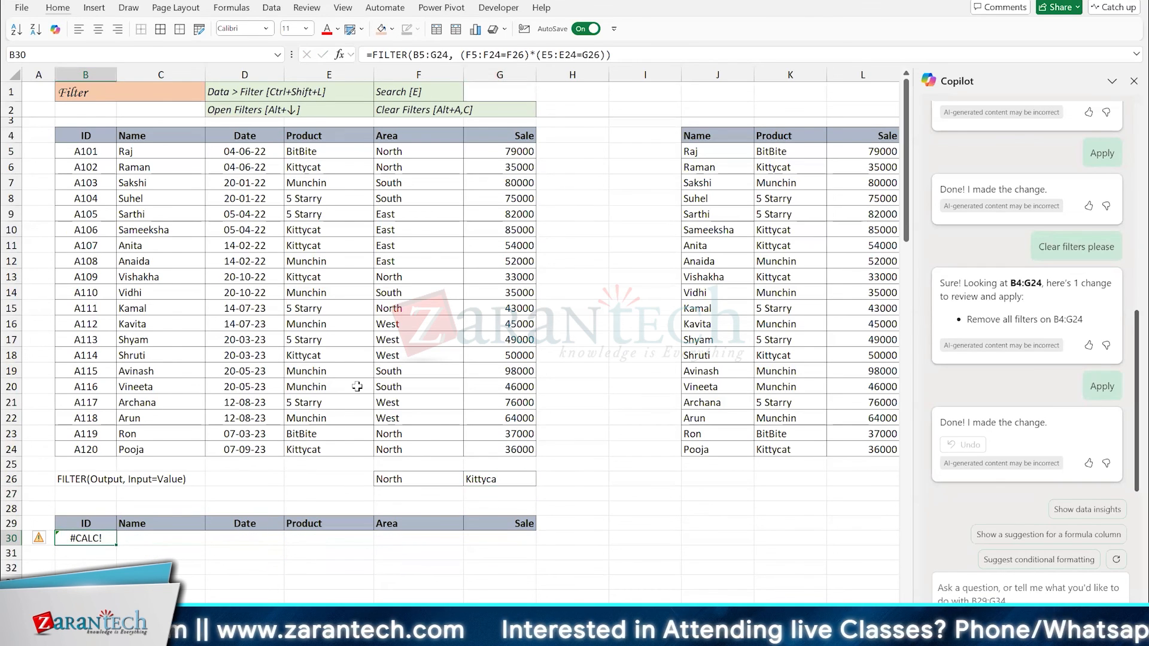
key("F2")
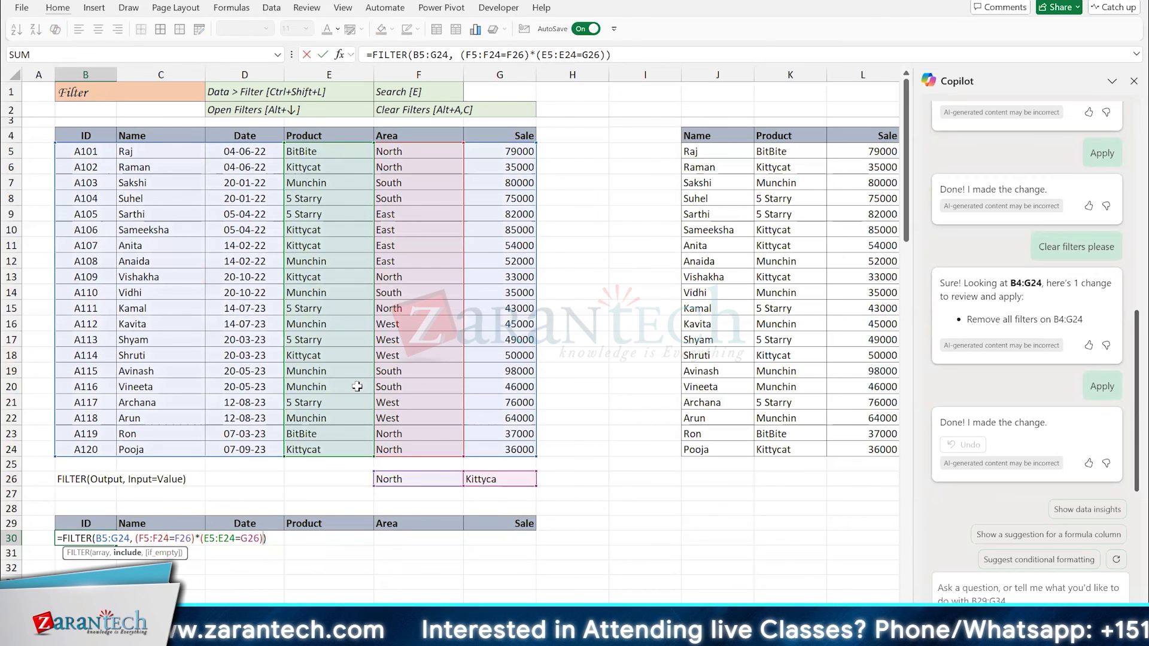
type(", \"N")
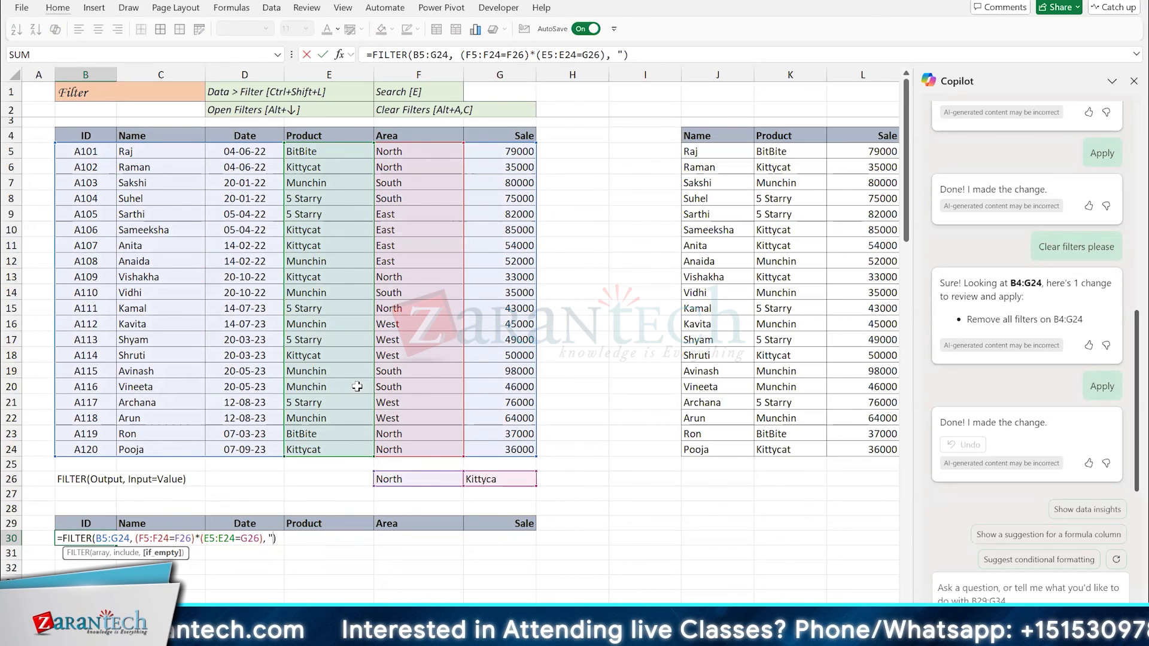
type("ot Found\"")
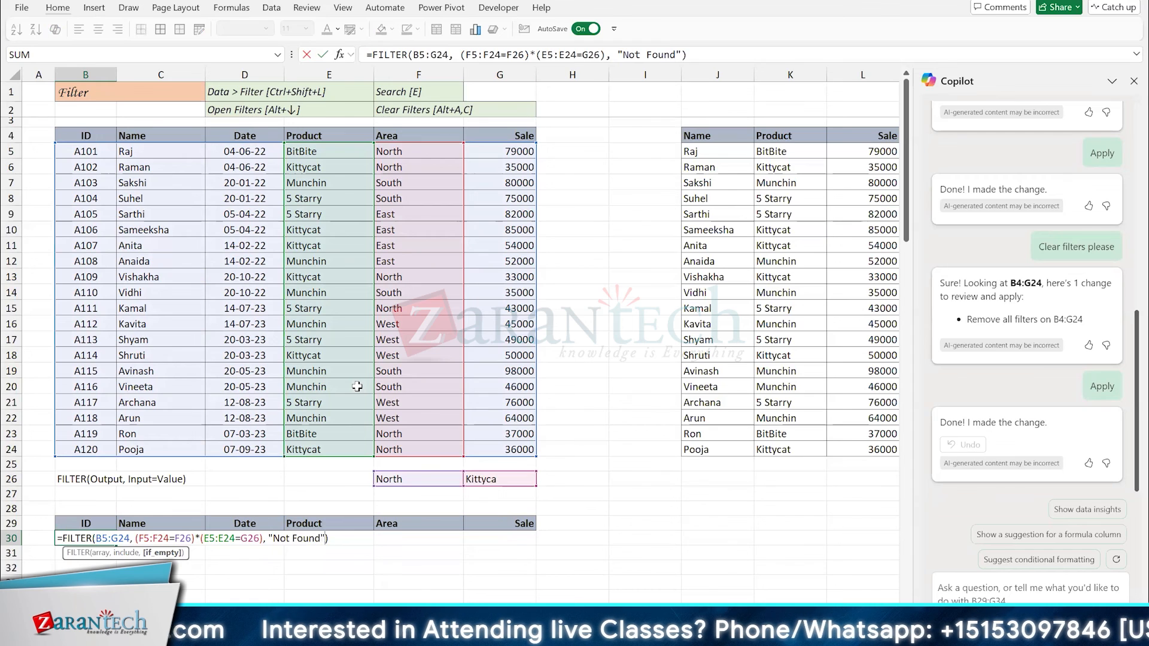
key("ctrl+Return")
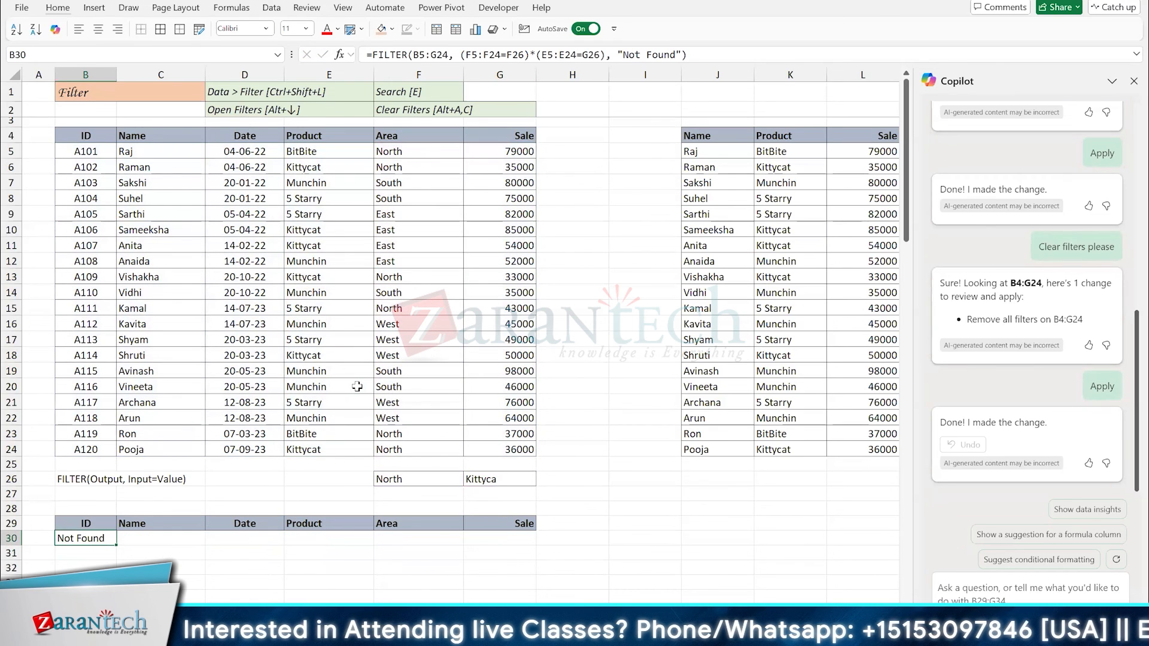
- Correct the G26 criterion to Kittycat, and test the formula by clearing that cell and undoing the deletion
double_click(508, 482)
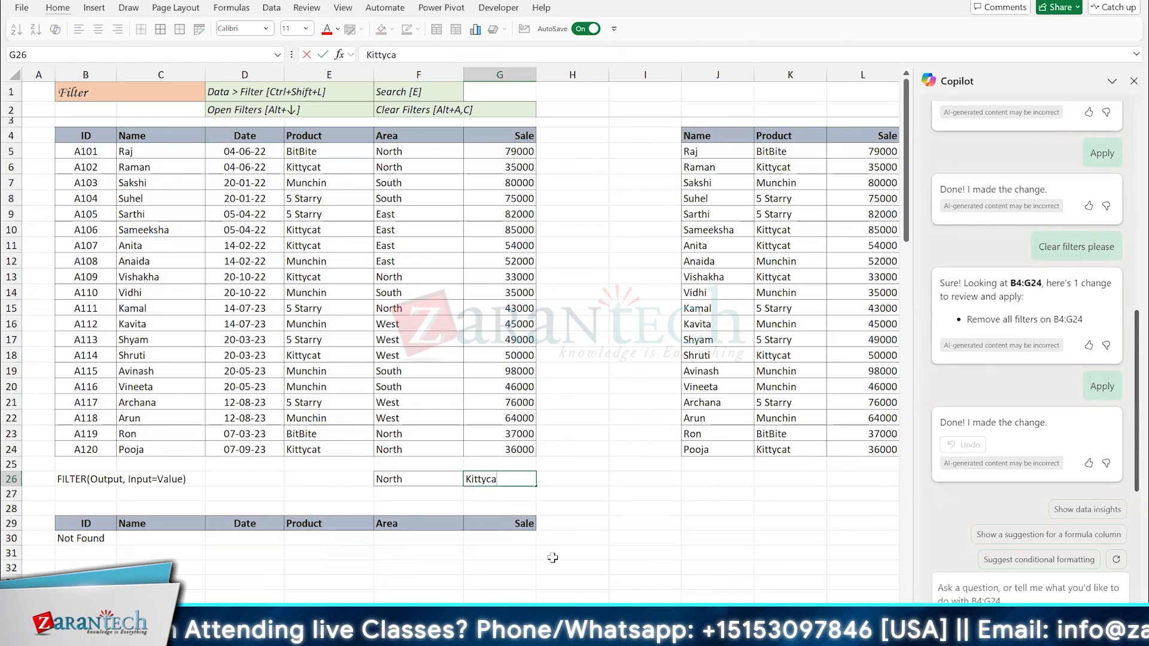
key("ctrl+Return")
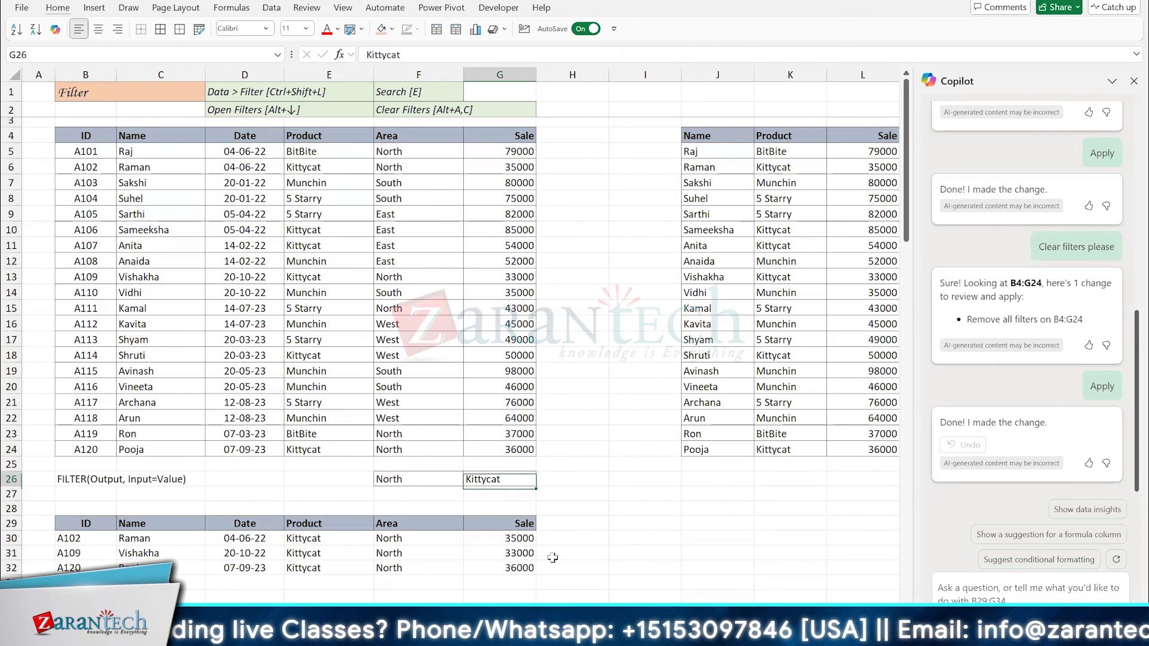
key("Delete")
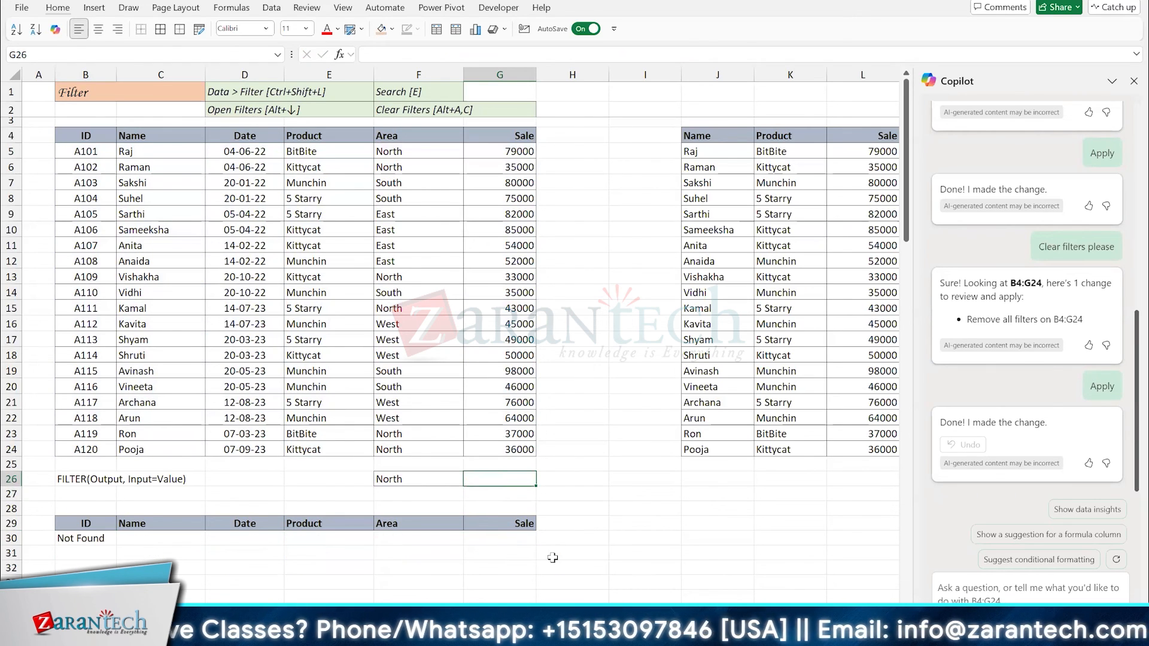
key("ctrl+z")
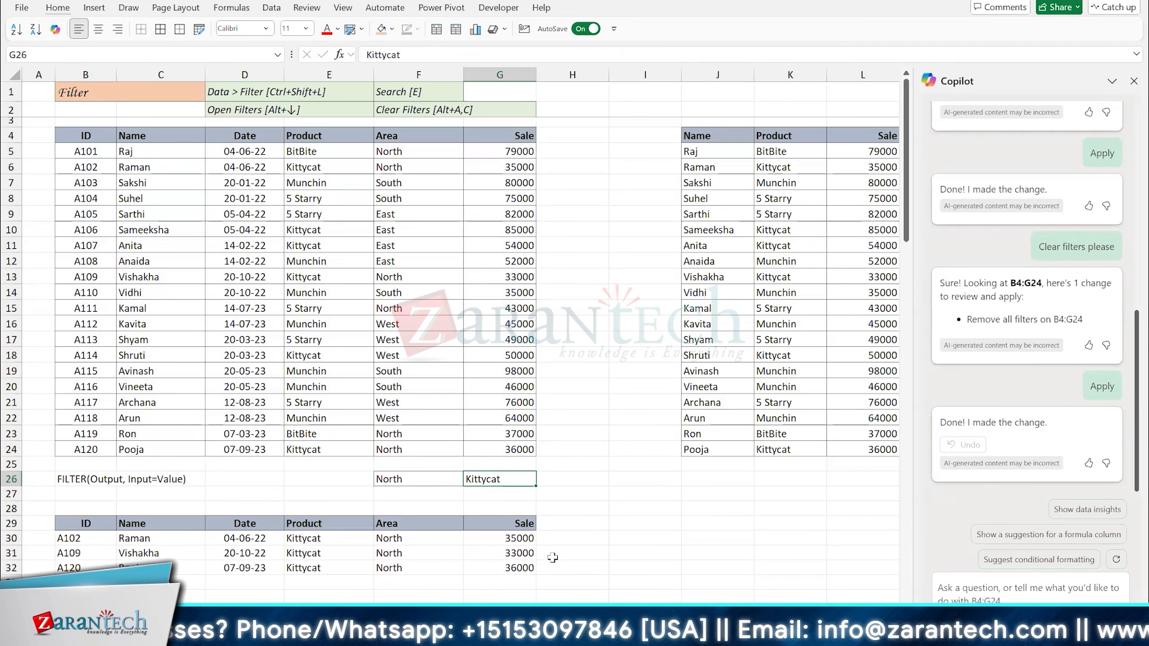
scroll(552, 557, "down", 1)
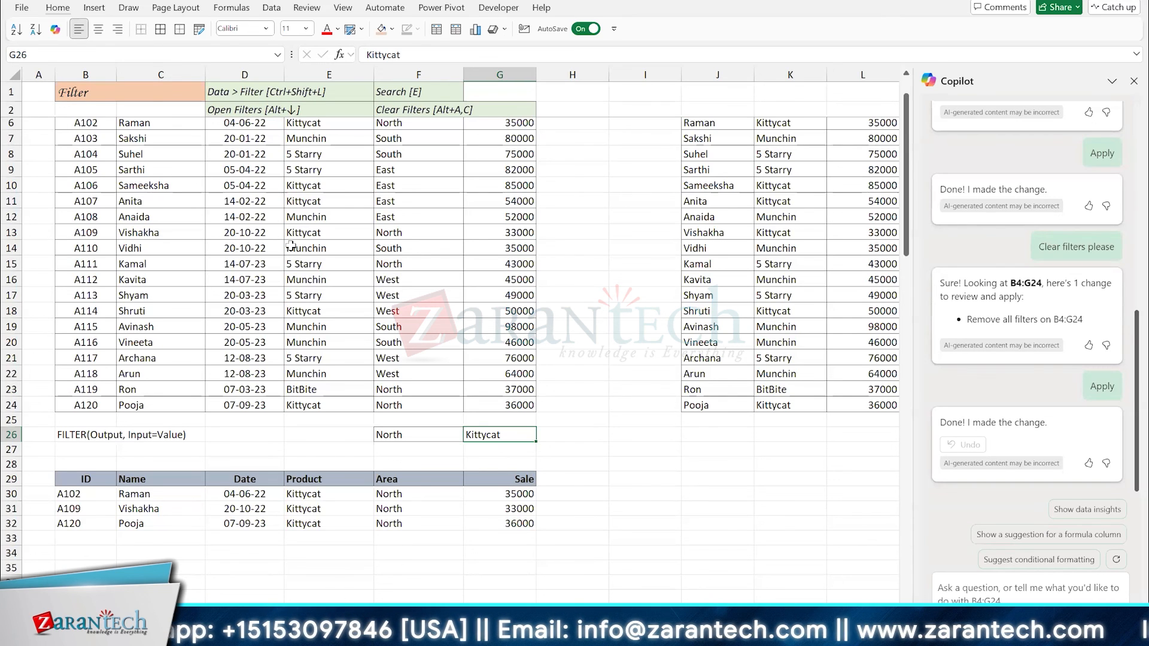
scroll(291, 246, "up", 1)
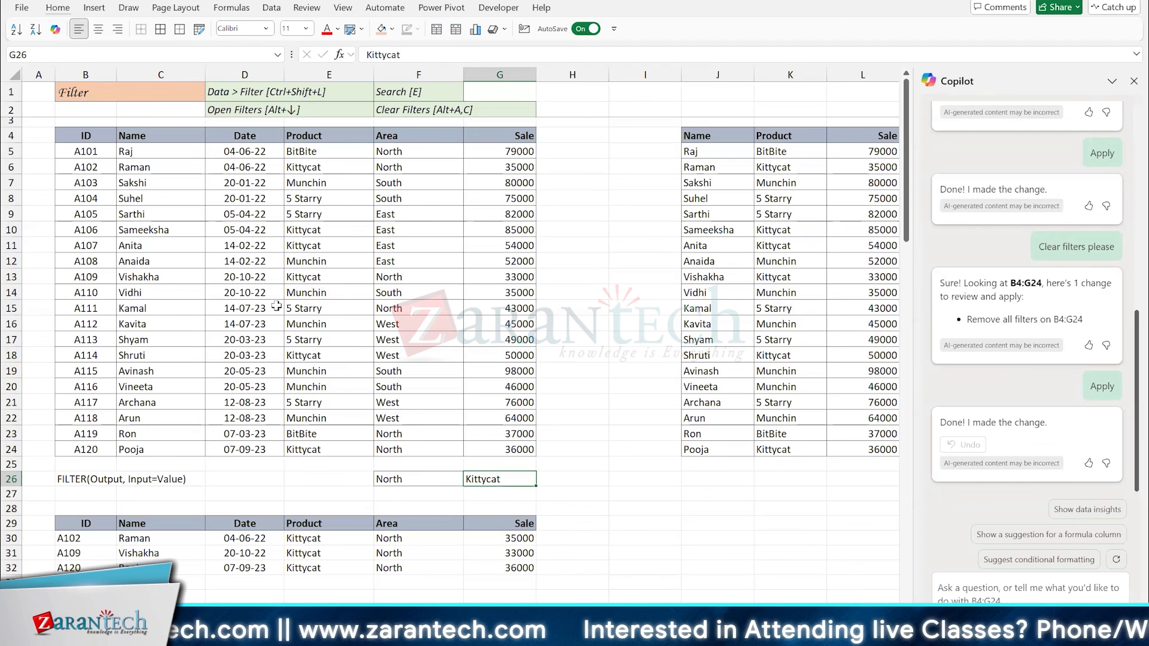
left_click_drag(237, 219, 251, 348)
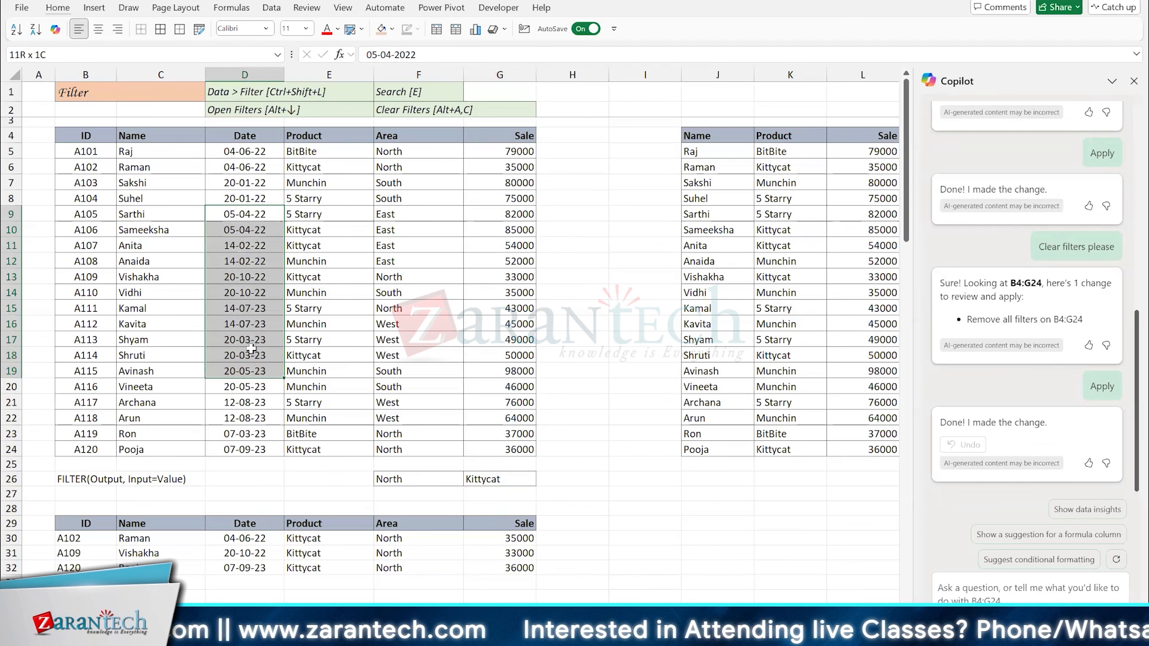
left_click(348, 297)
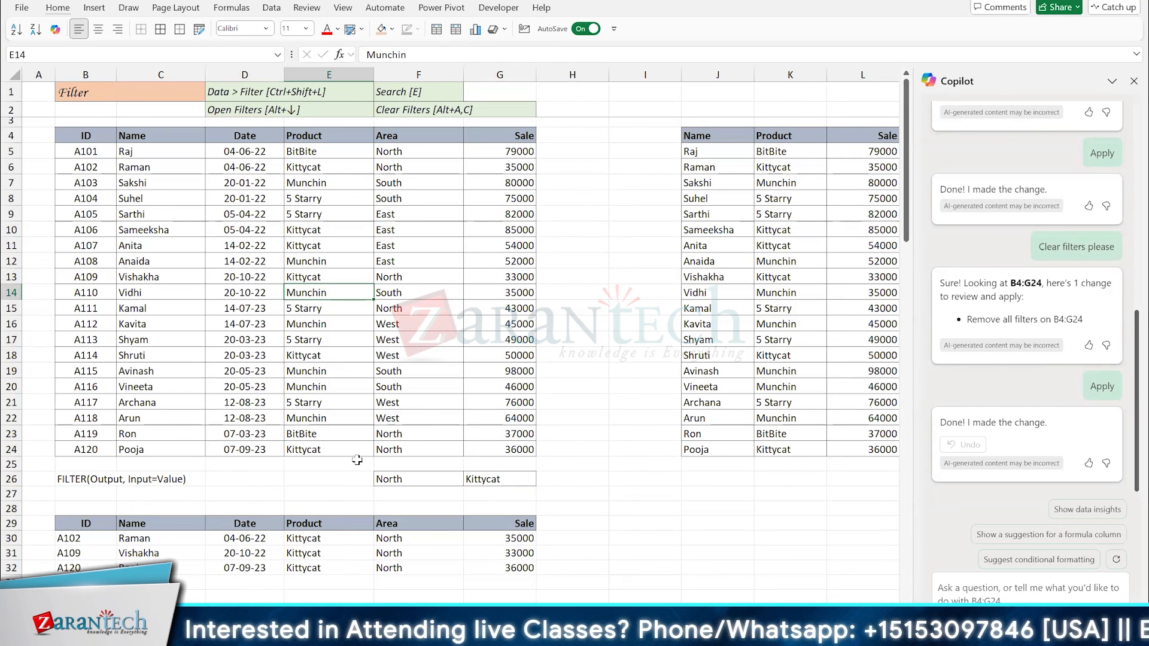
- Examine the B5:G24 output array argument inside the B30 FILTER formula, keeping the formula as it is
left_click(82, 541)
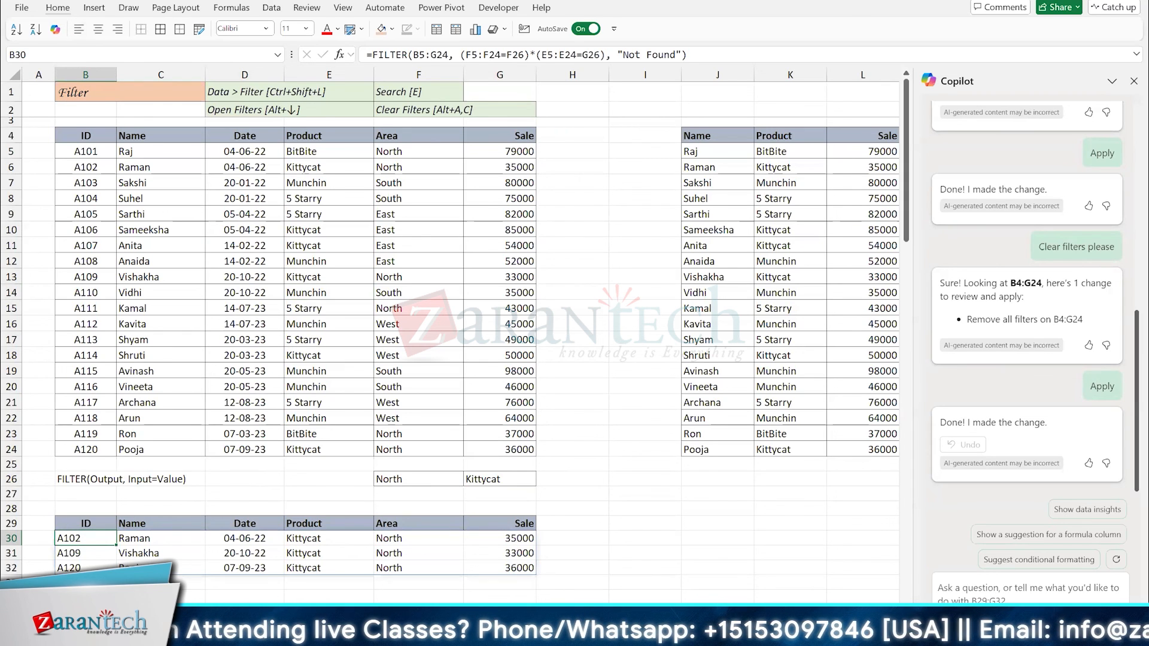
key("F2")
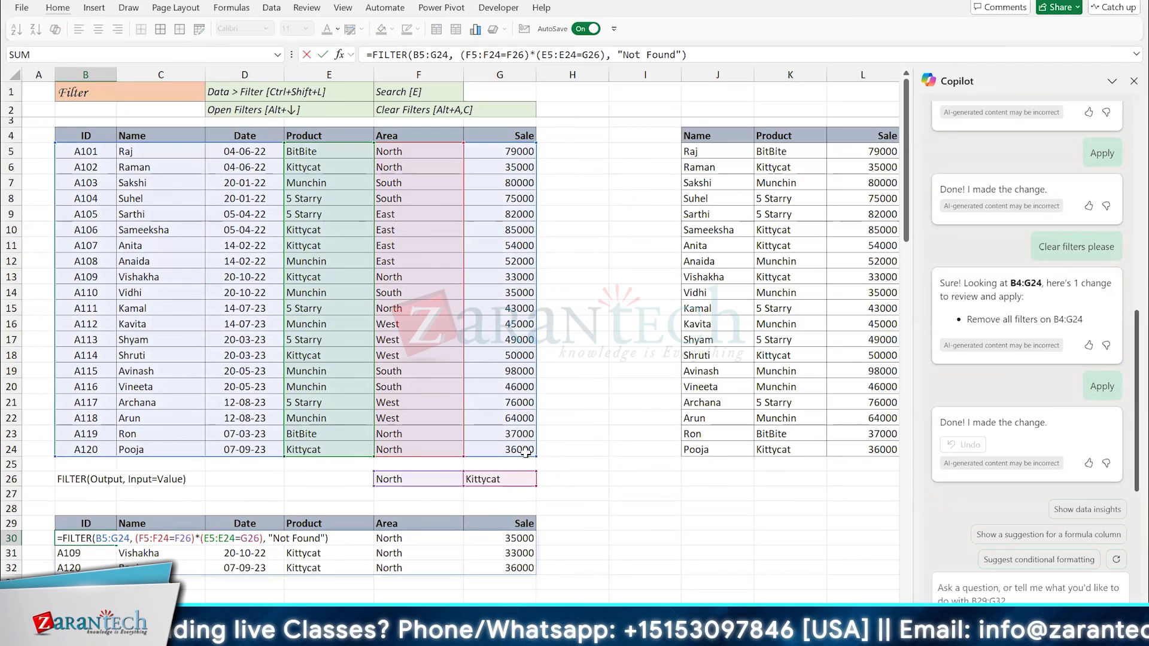
left_click_drag(96, 538, 132, 537)
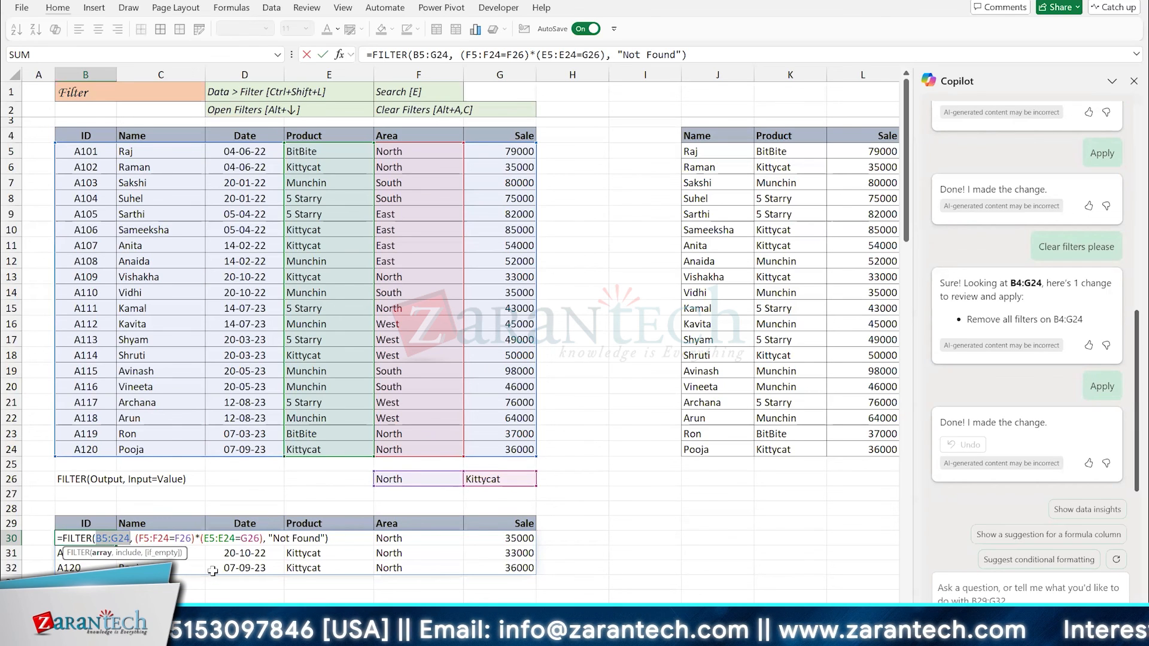
key("ctrl+Return")
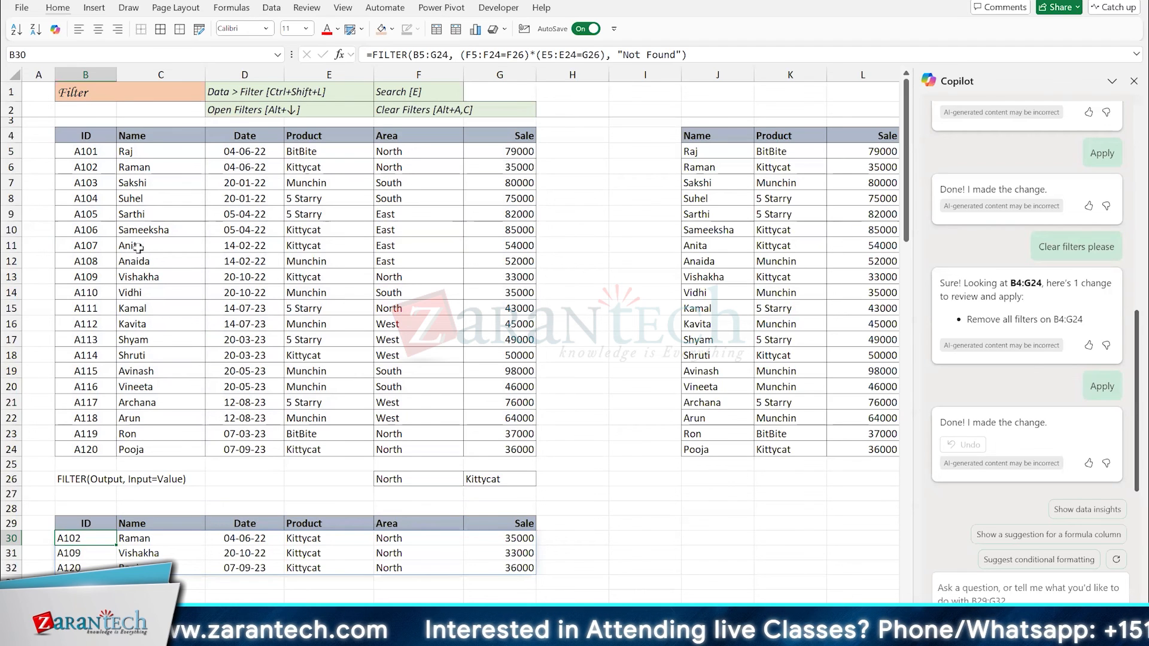
left_click(57, 8)
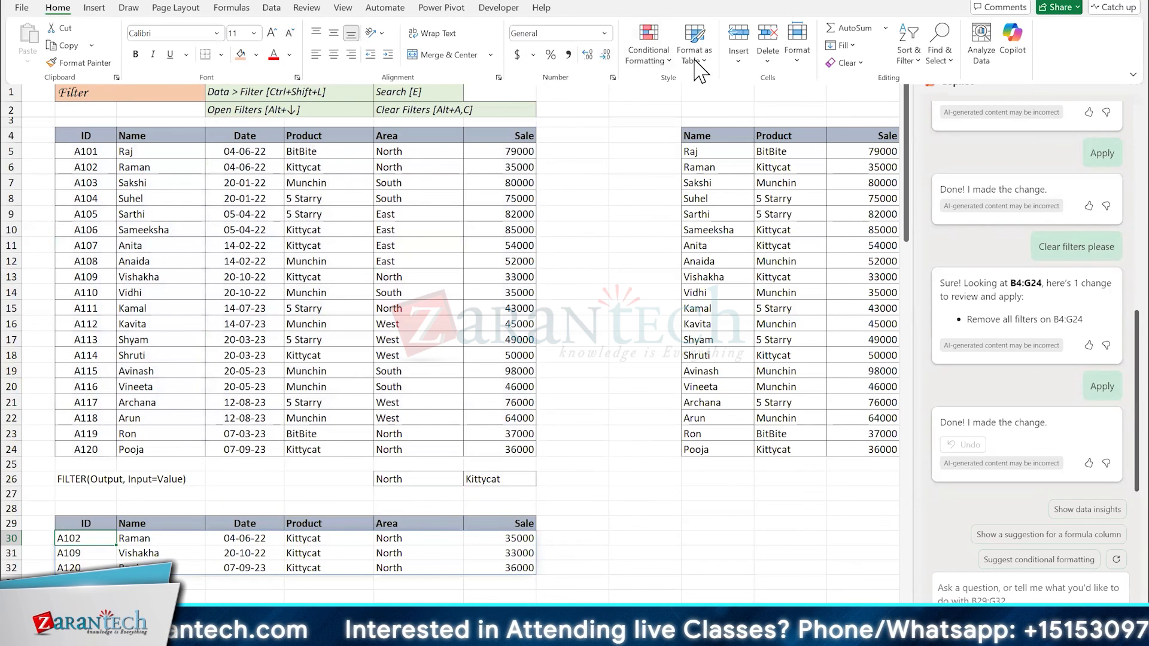
left_click(350, 336)
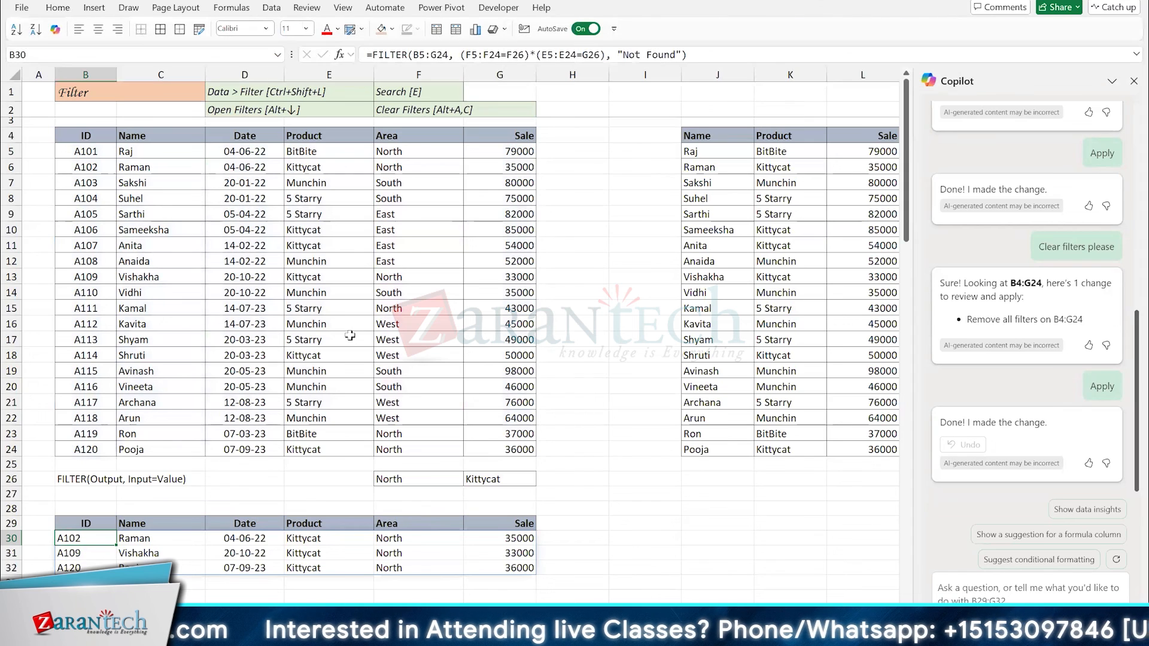